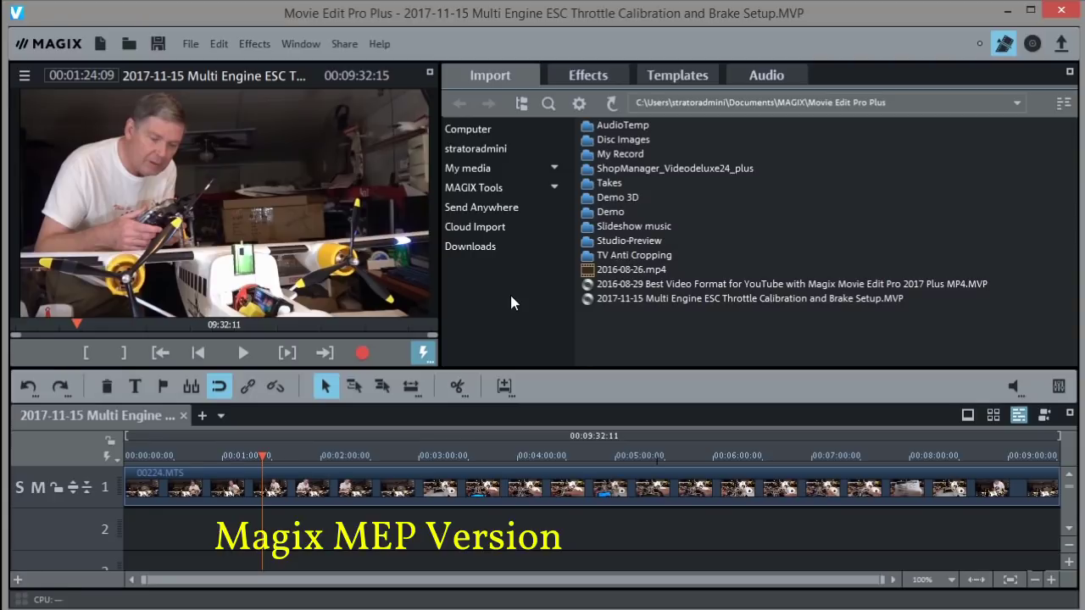
View the program's version information and close the About window
click(378, 45)
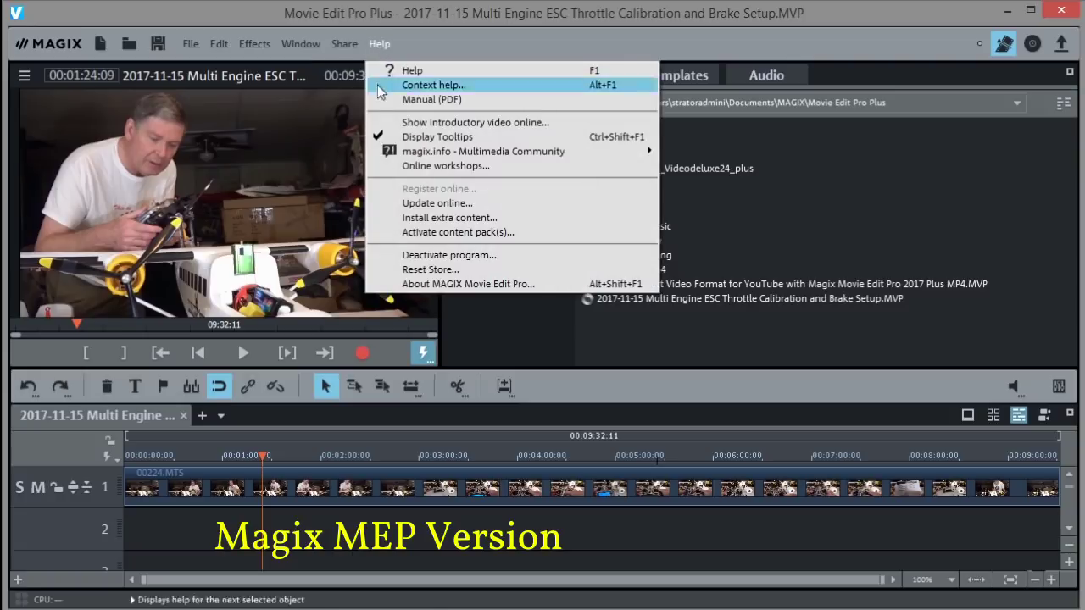
click(431, 284)
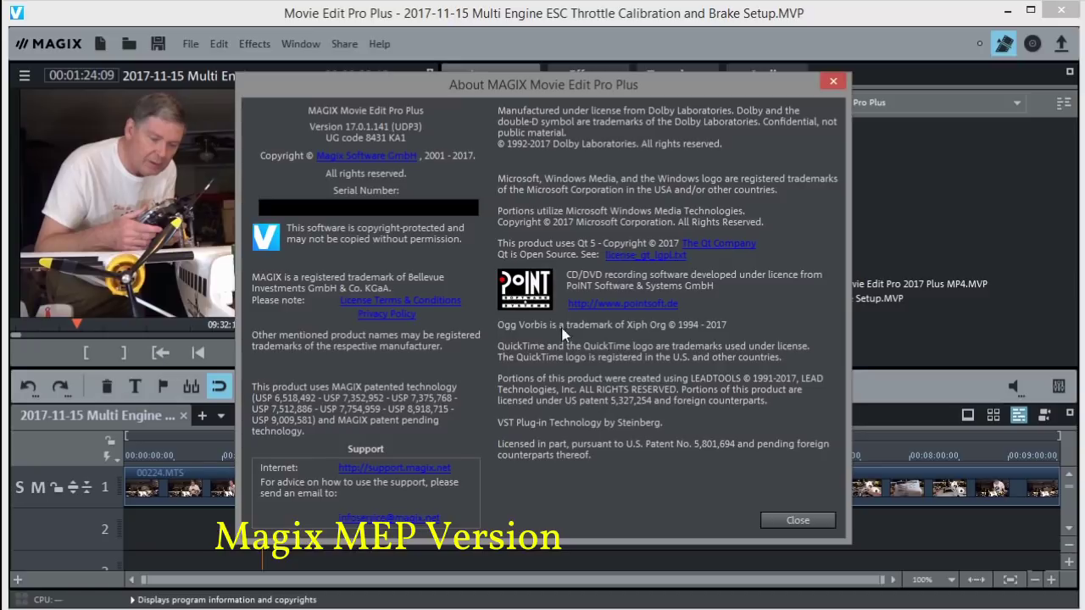
click(767, 518)
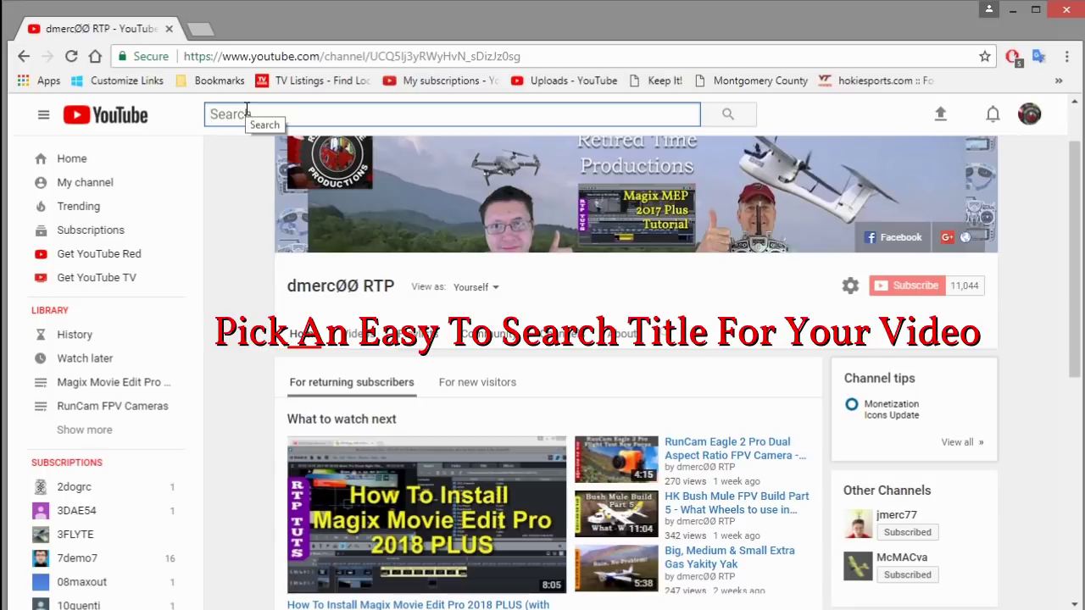
Search YouTube for "twin engine esc throttle calibration" and for the shorter phrase "esc throttle calibration" to compare title wording
text(twin)
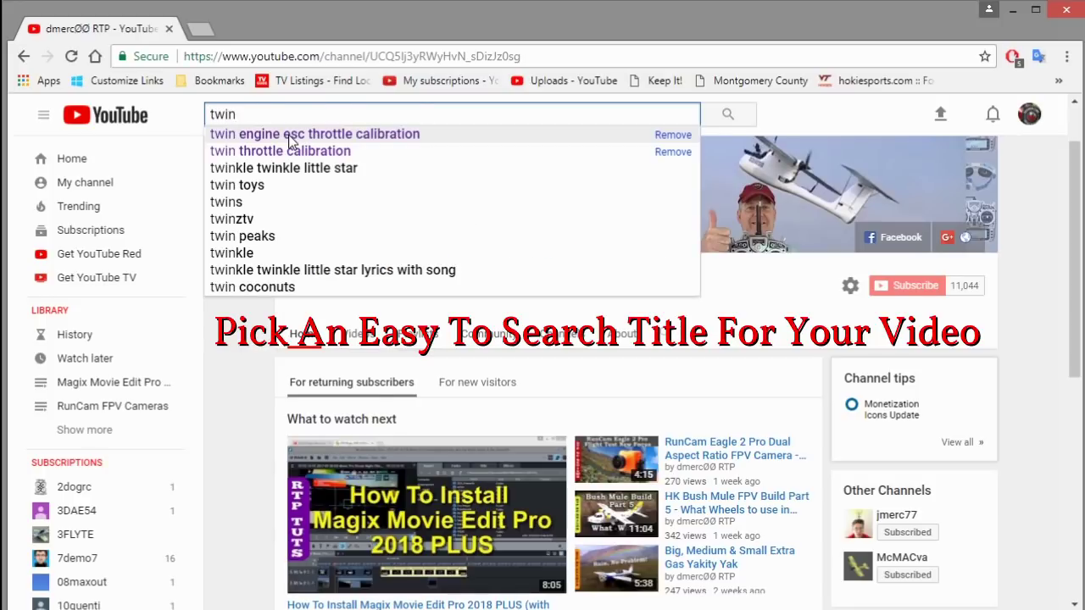
click(289, 139)
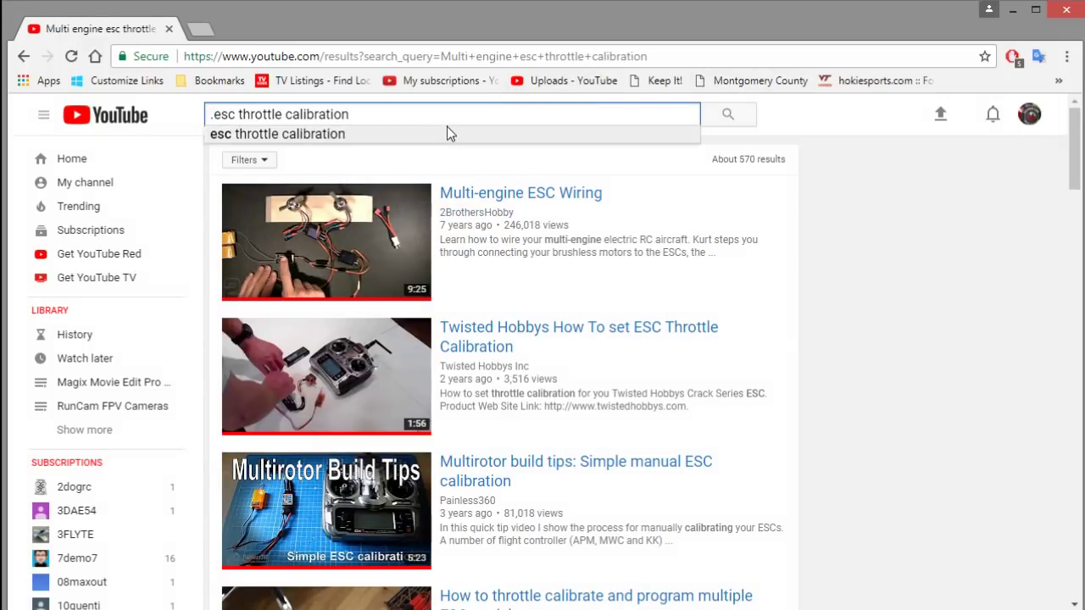
click(707, 114)
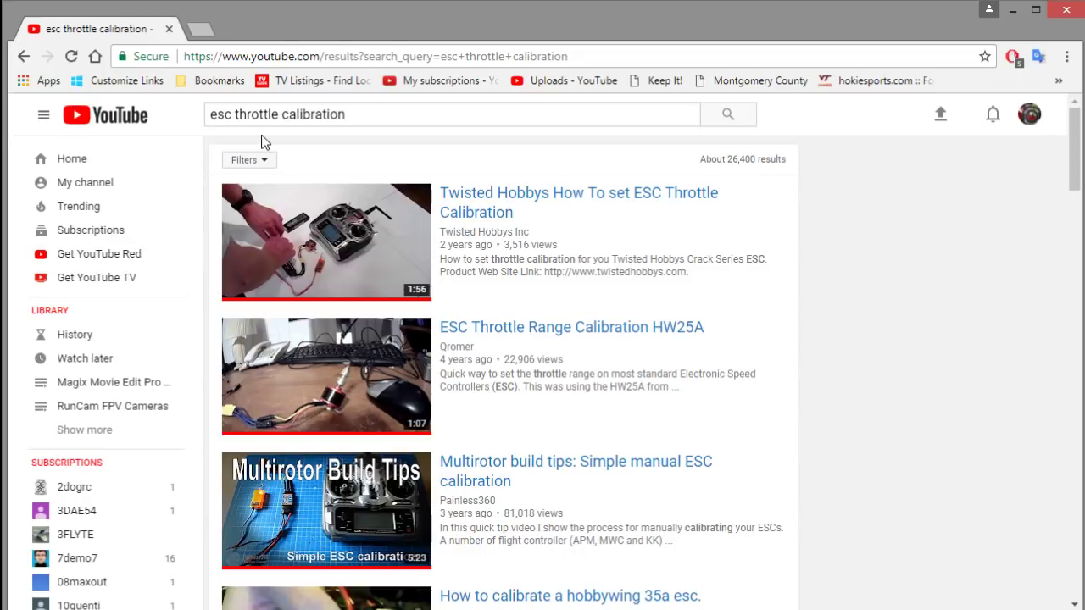
Extend the search phrase to "esc throttle calibration and brake setup" and run the search
click(348, 115)
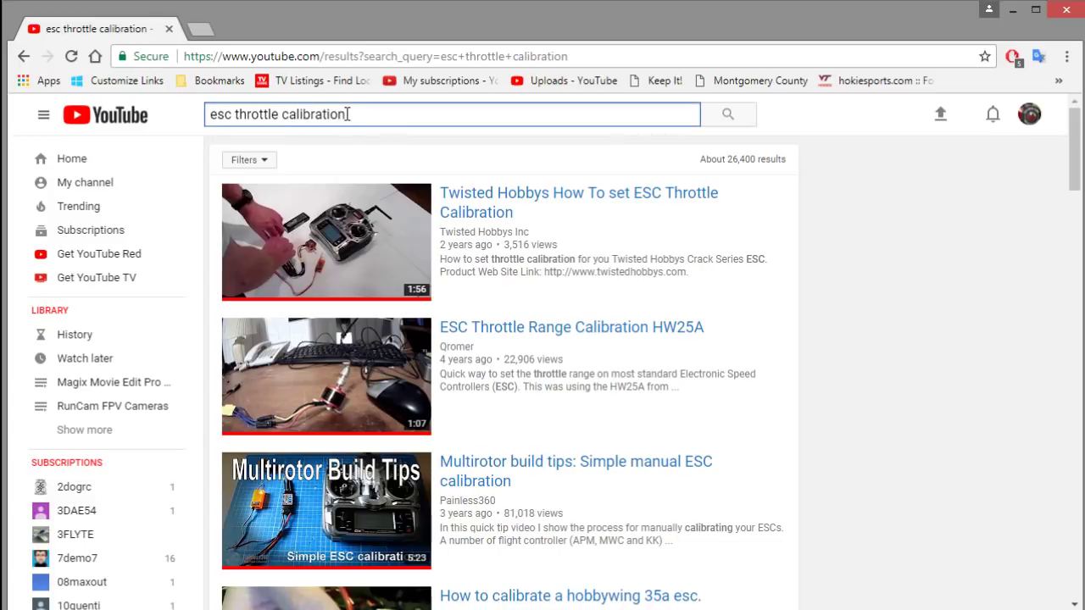
text(and brake setup)
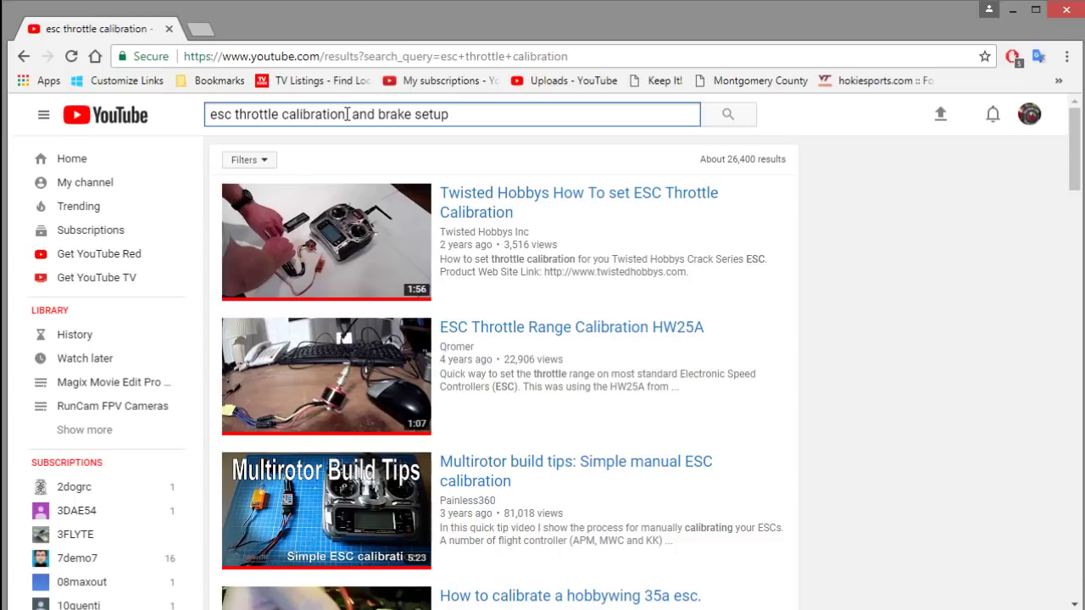
key(Return)
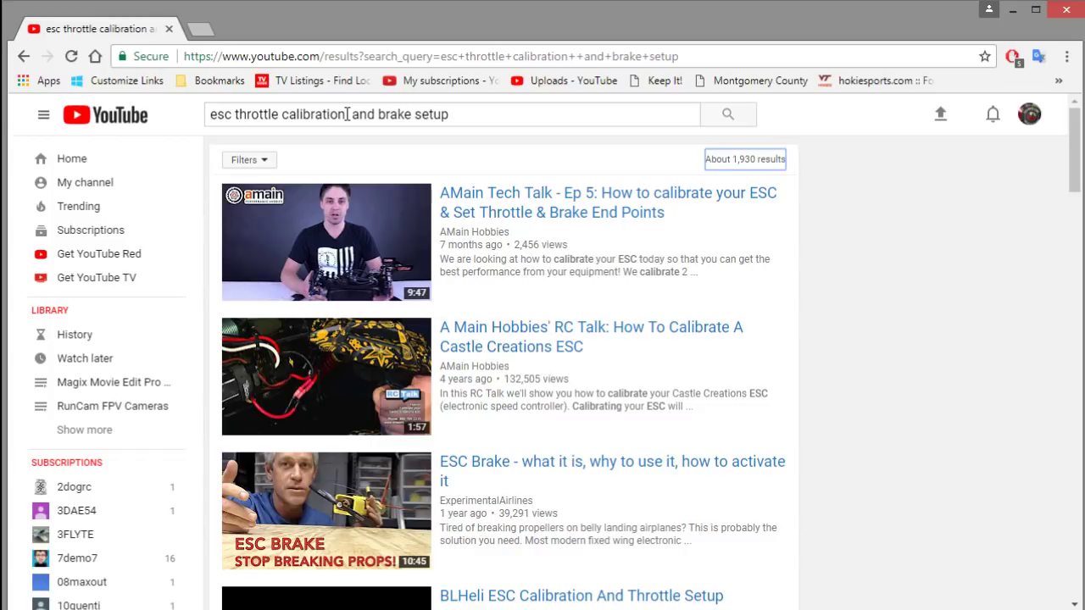
click(739, 168)
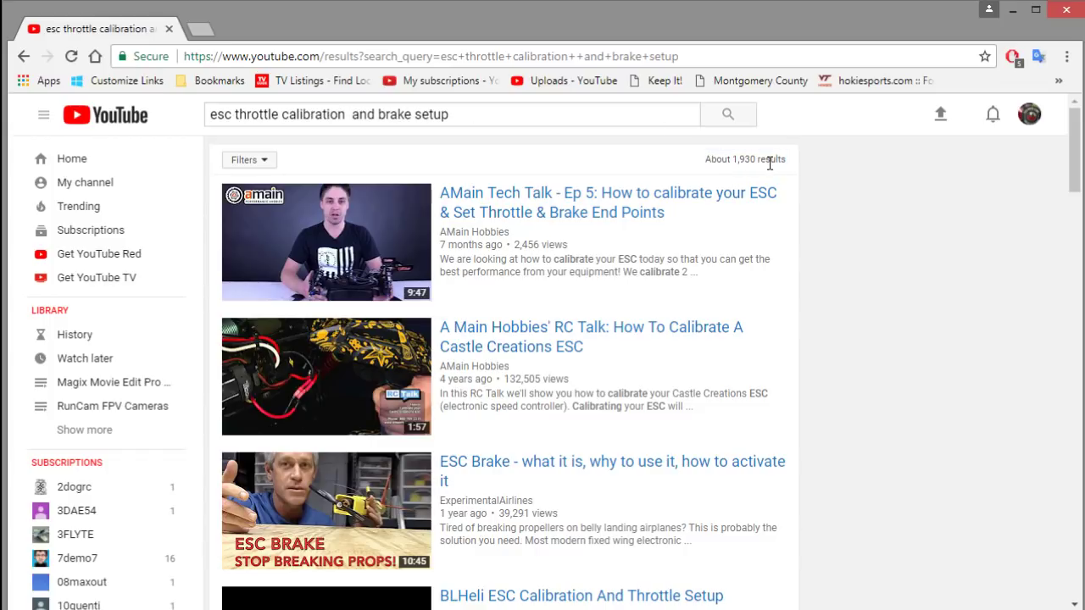
Add "multi engine" to the front of the phrase and search for "multi engine esc throttle calibration and brake setup"
click(211, 120)
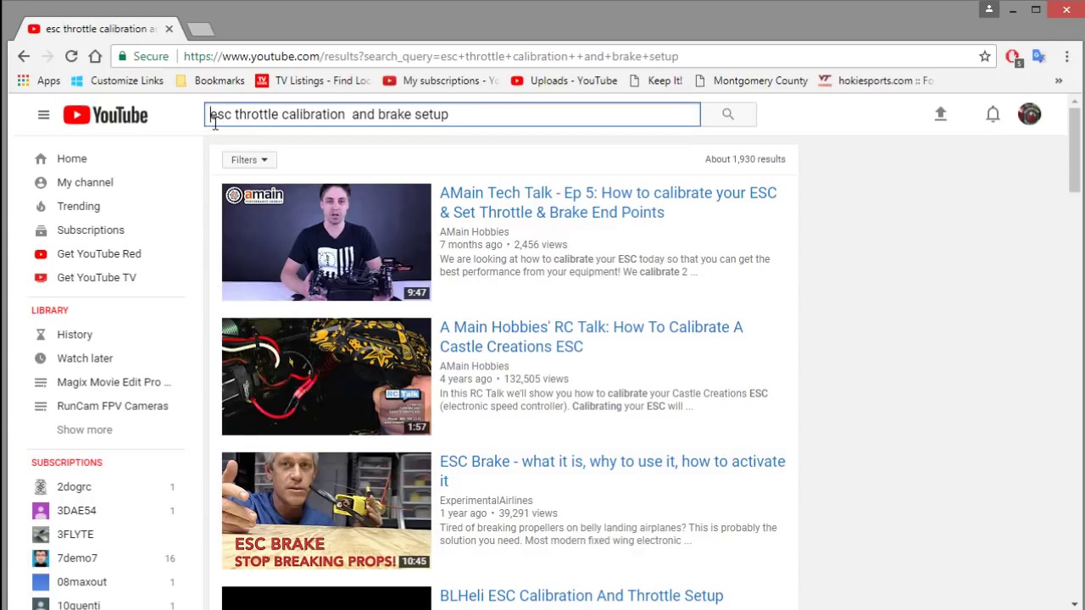
text(multi)
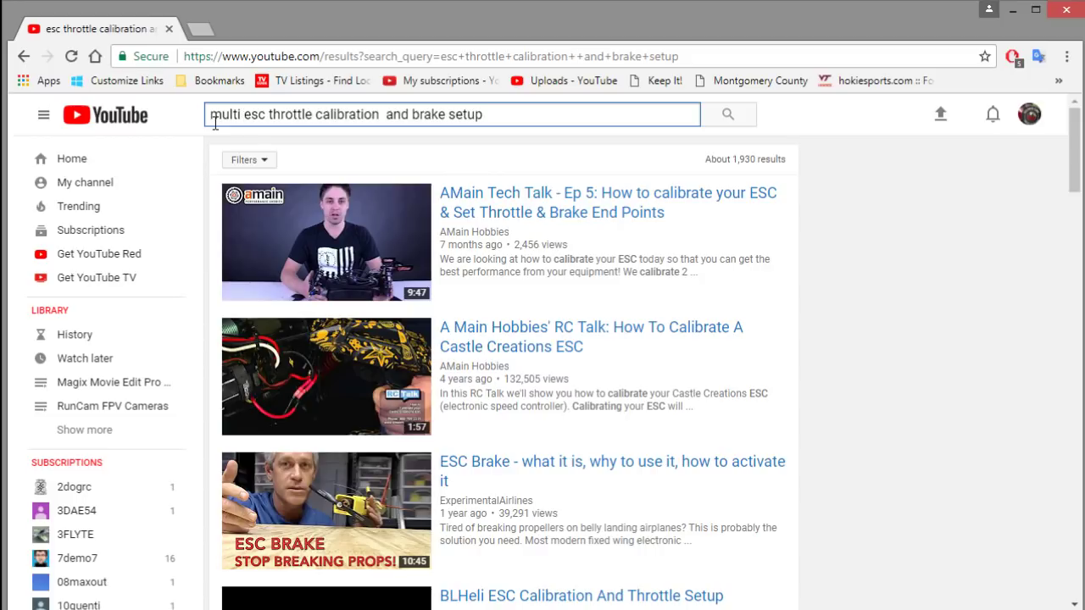
text( engin)
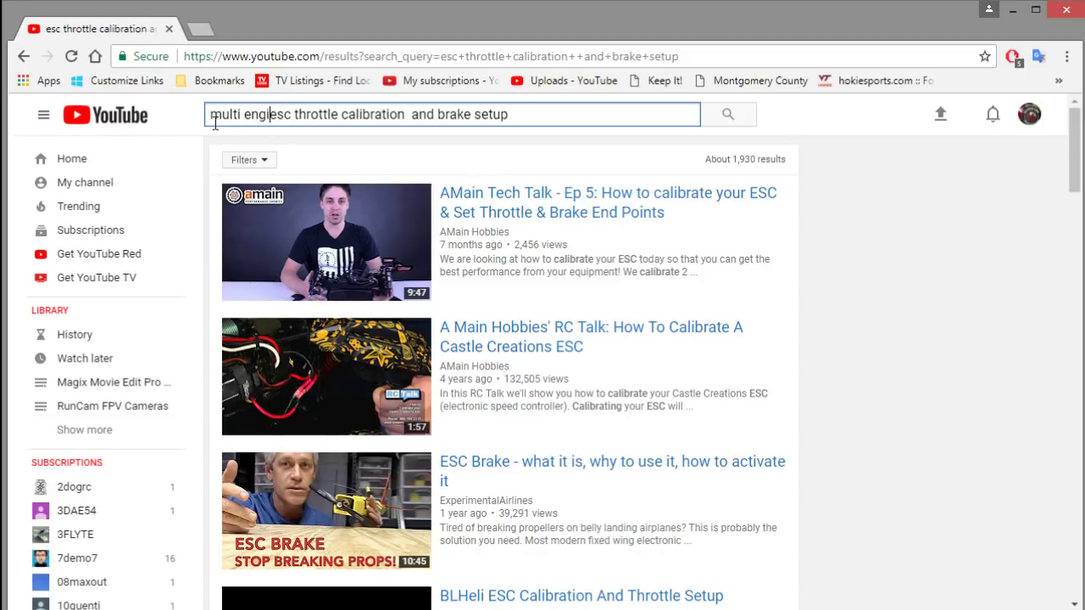
text(e)
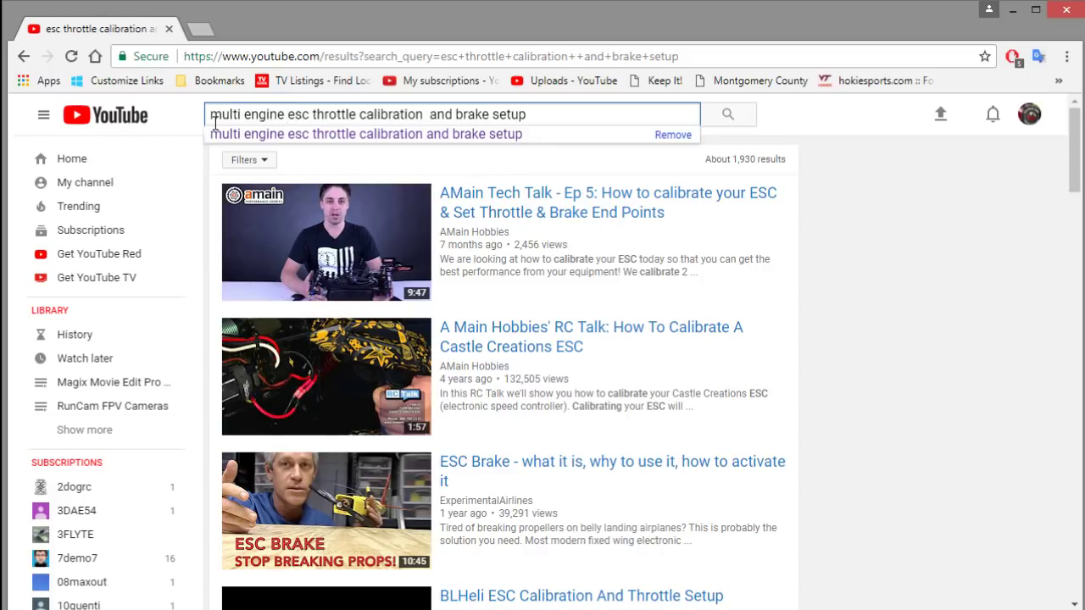
click(536, 113)
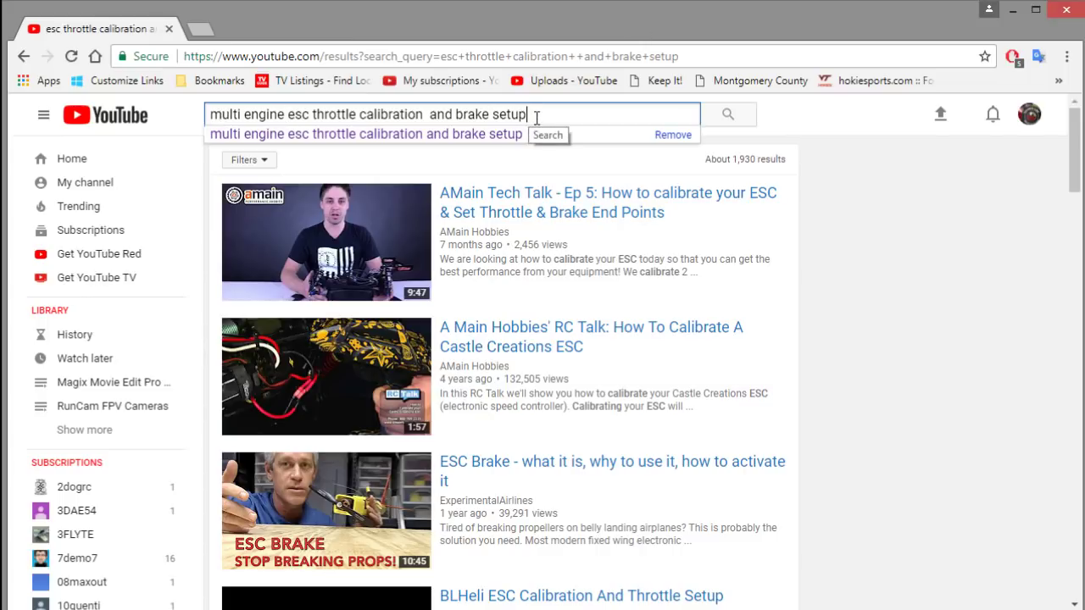
key(Return)
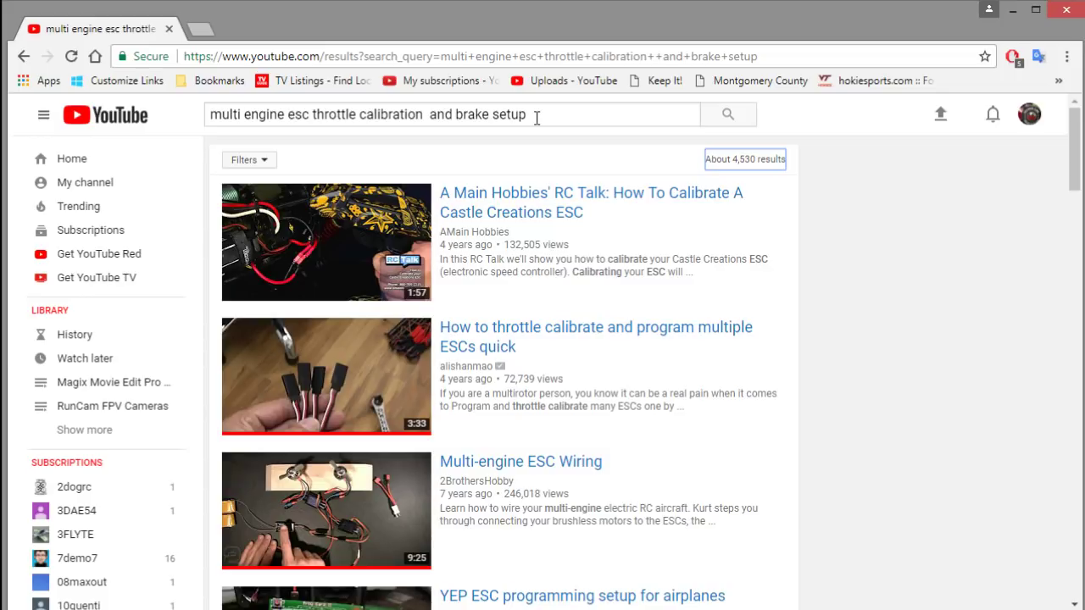
click(431, 114)
click(432, 116)
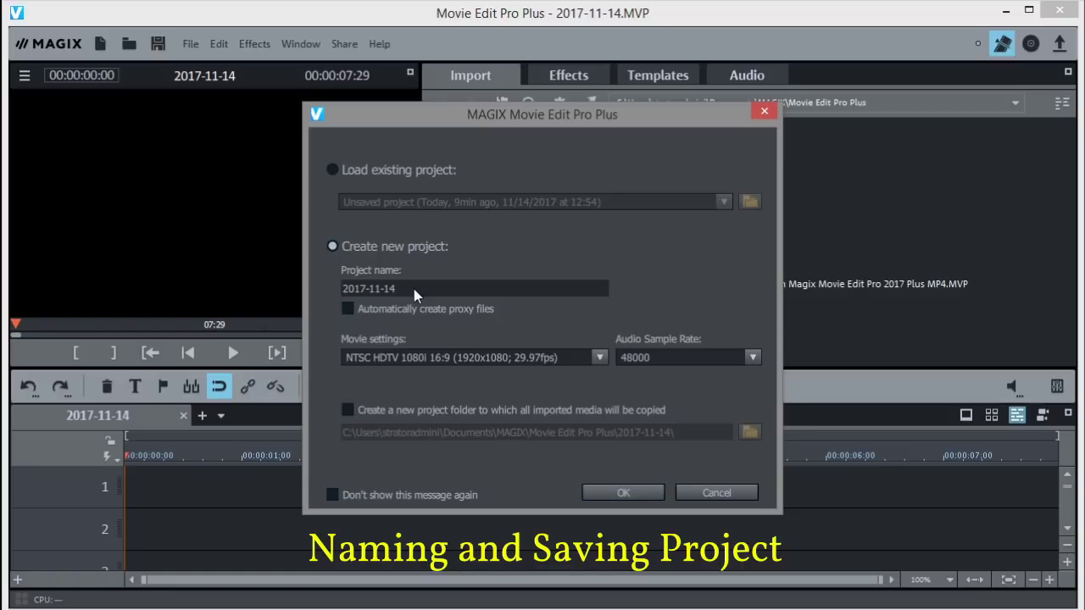
In Movie Edit Pro Plus, create a new project named "2017-11-15 Multi Engine ESC Throttle Calibration and Brake Setup"
drag(413, 289, 337, 293)
text(2017-11-15 Multi Engine ESC Throttle Calibration and Brake)
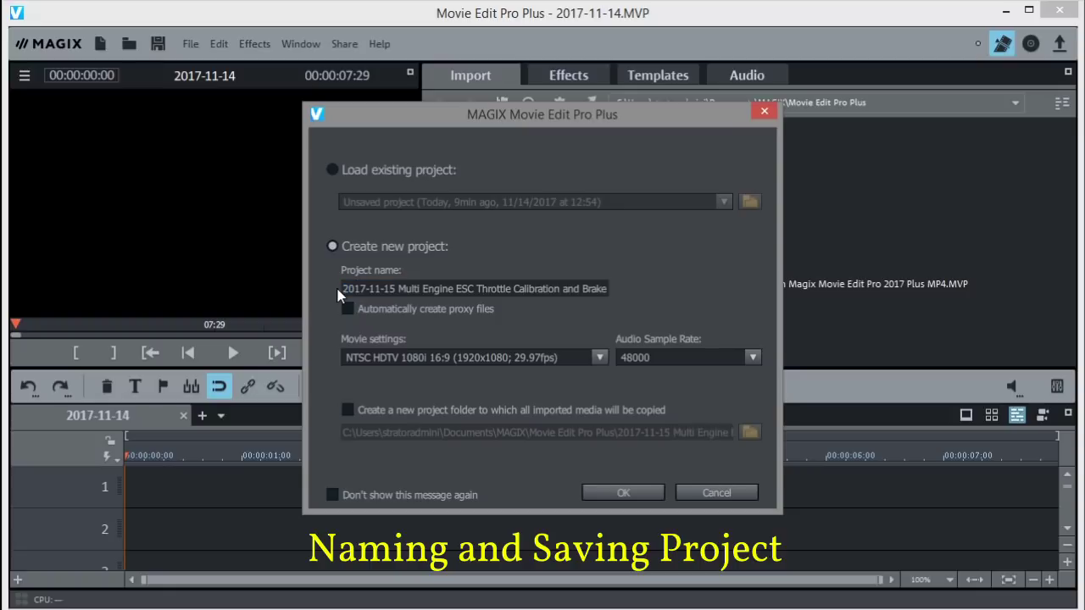
click(624, 493)
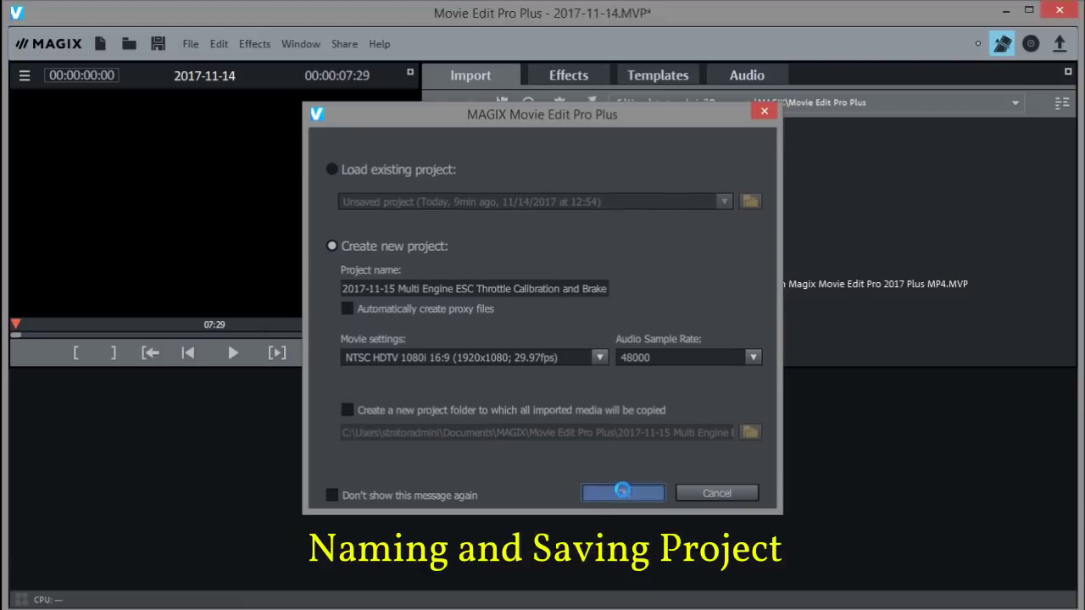
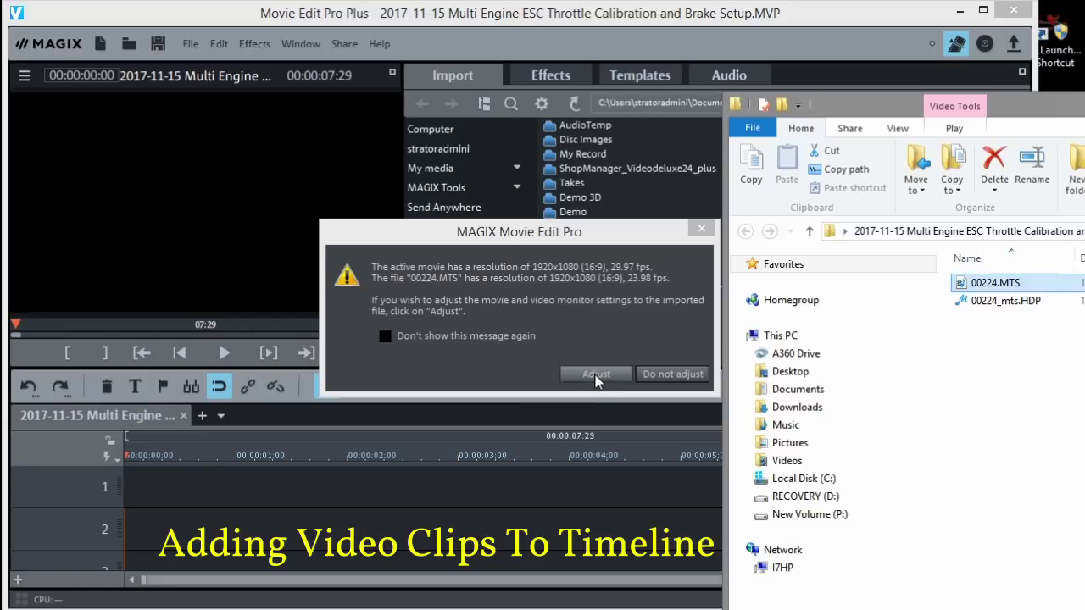
Adjust the movie settings to match the imported 00224.MTS clip and move the playhead to 00:01:24:09
click(596, 374)
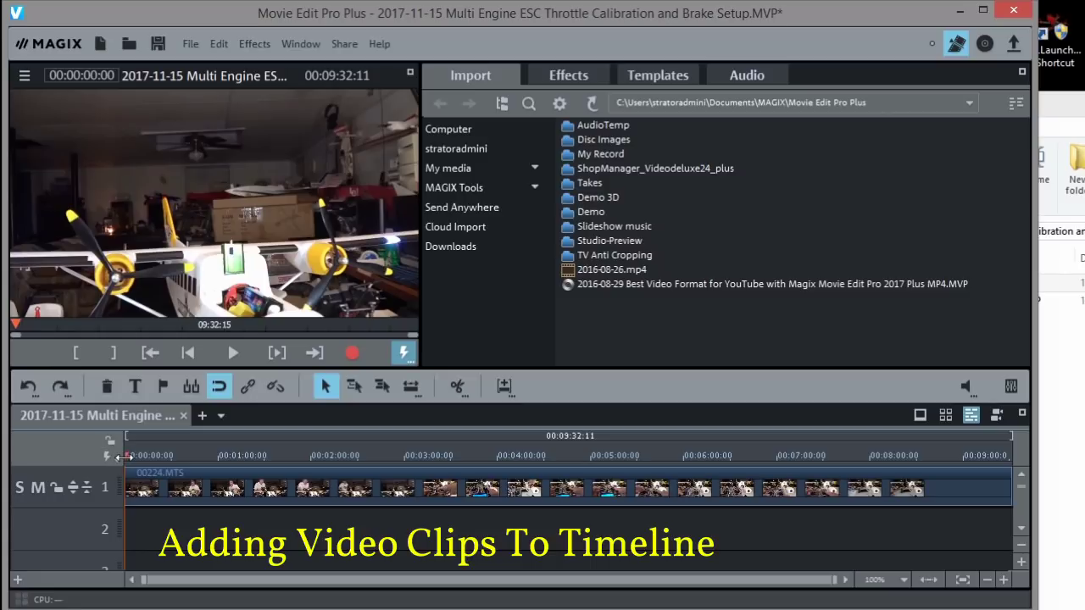
drag(127, 456, 215, 455)
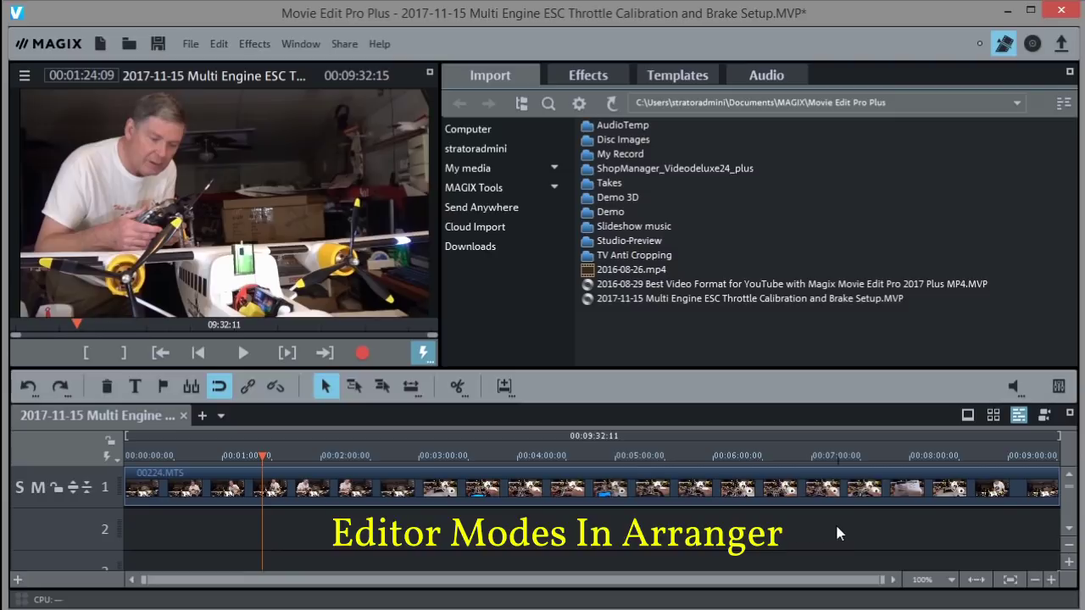
View the arranger in storyboard and scene overview modes and return to timeline mode
click(967, 415)
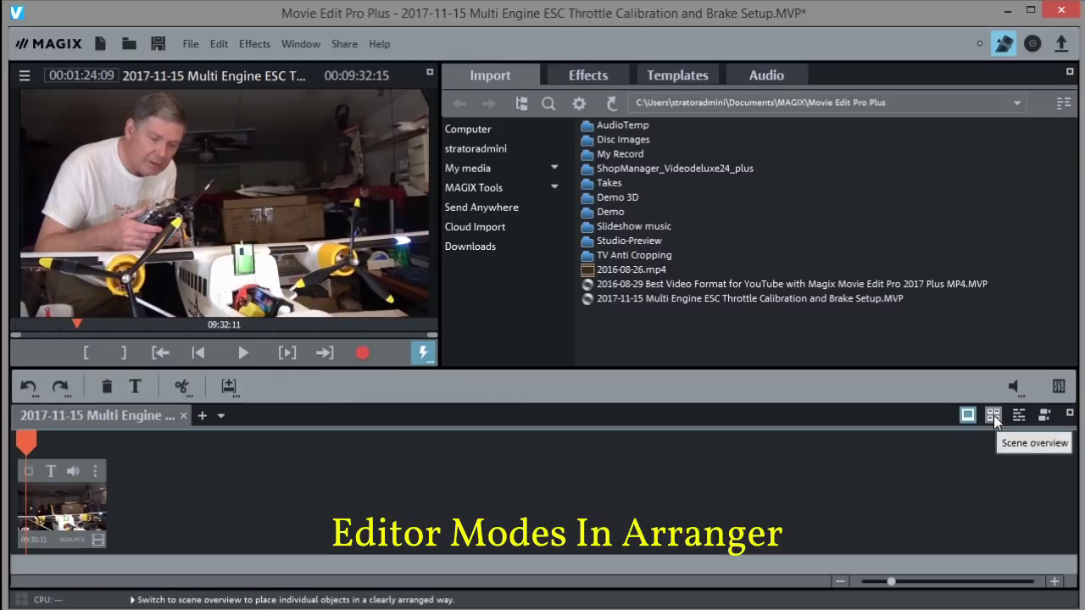
click(993, 415)
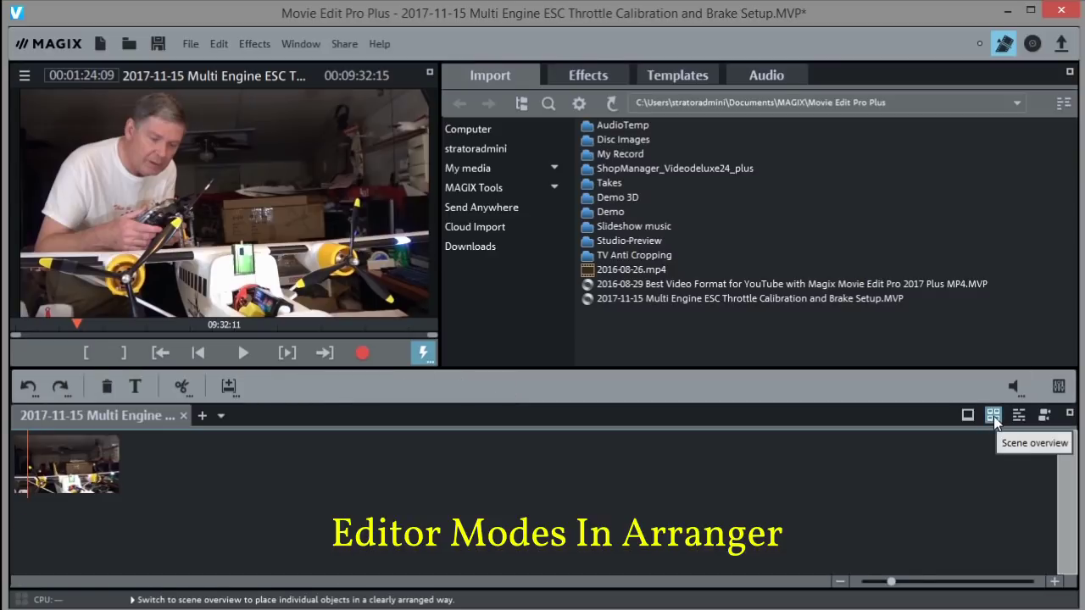
click(1019, 415)
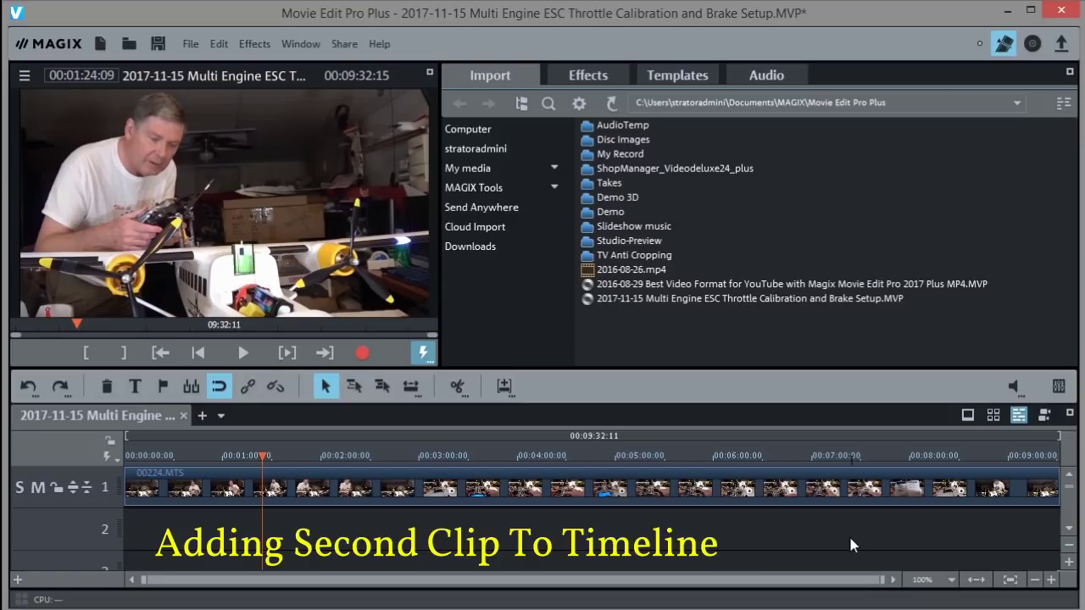
Add the second clip, 00229.MTS, from the project's video folder to track 1 after the end of 00224.MTS
click(1035, 580)
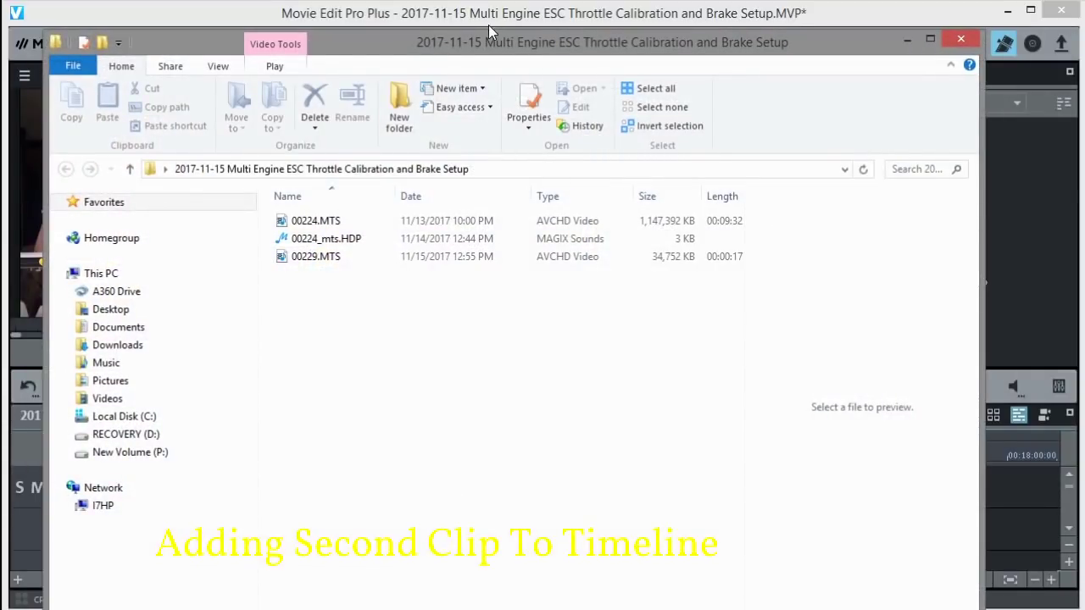
drag(482, 42, 1051, 13)
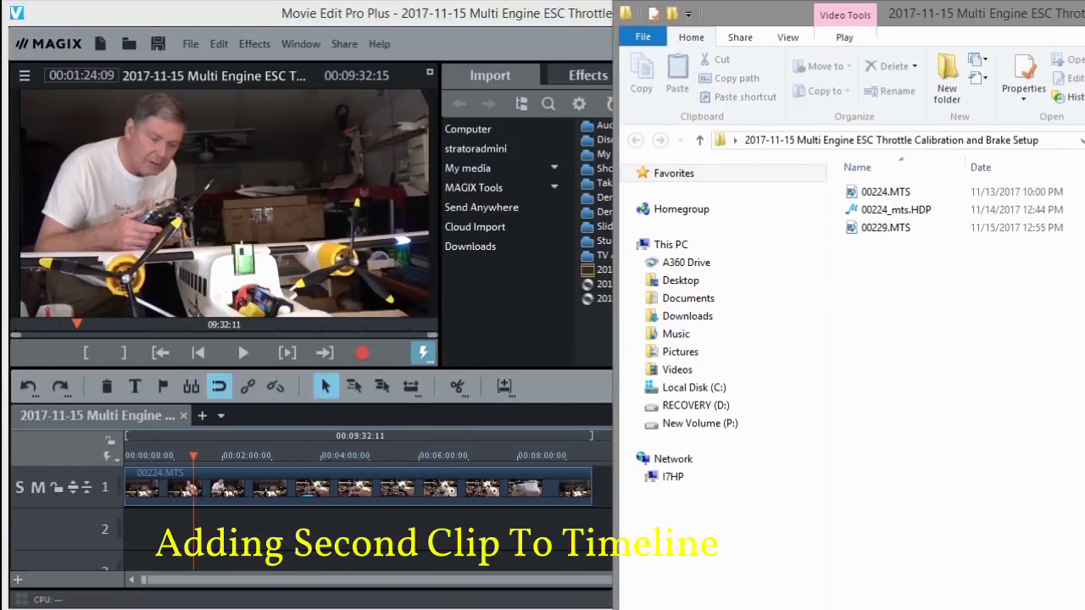
drag(883, 227, 600, 501)
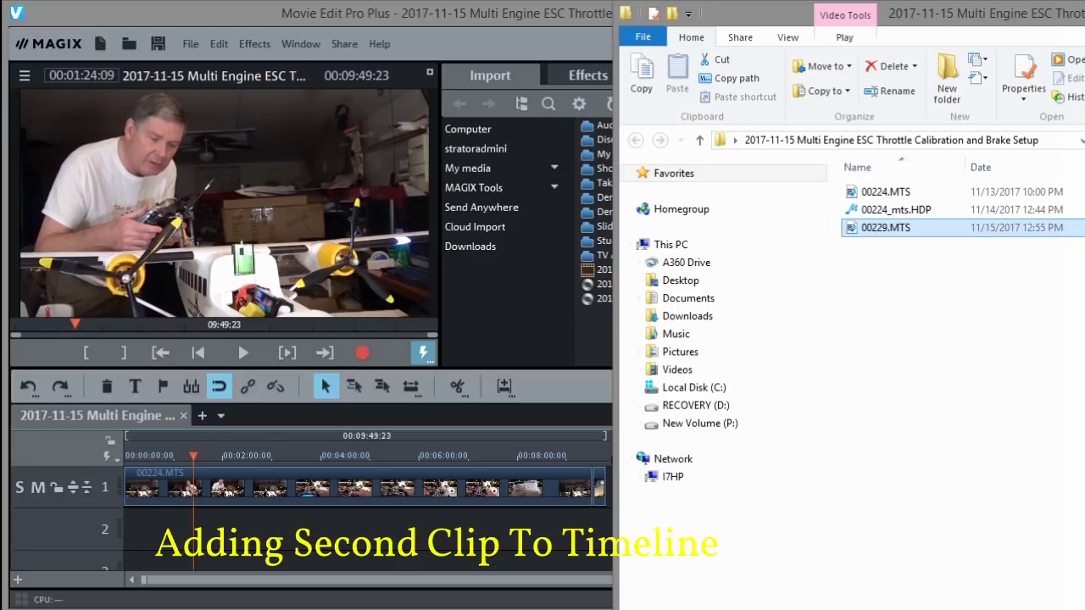
key(alt+Tab)
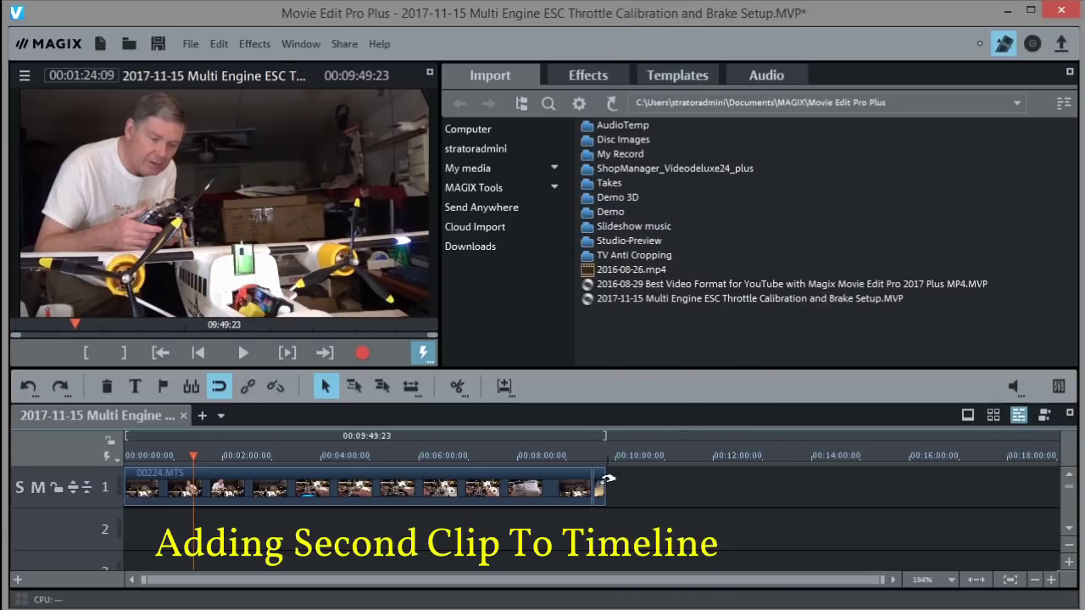
Move 00224.MTS so it starts at the playhead and place 00229.MTS after it with a small gap between them
drag(600, 487, 736, 487)
drag(508, 479, 582, 475)
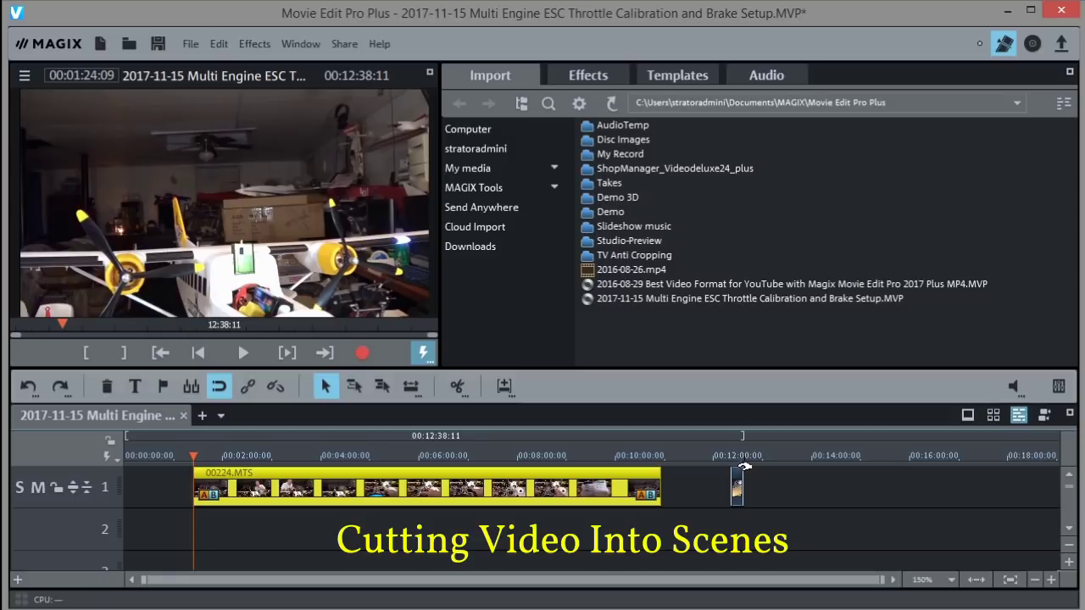
drag(740, 472, 693, 472)
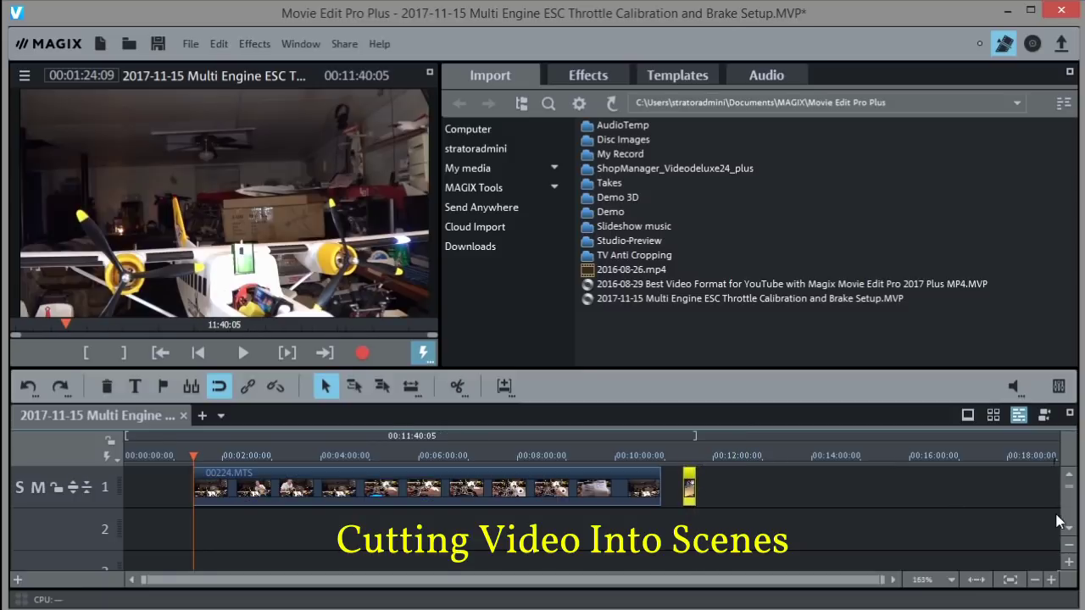
Split the 00224.MTS clip on track 1 at 00:02:45:16
click(495, 484)
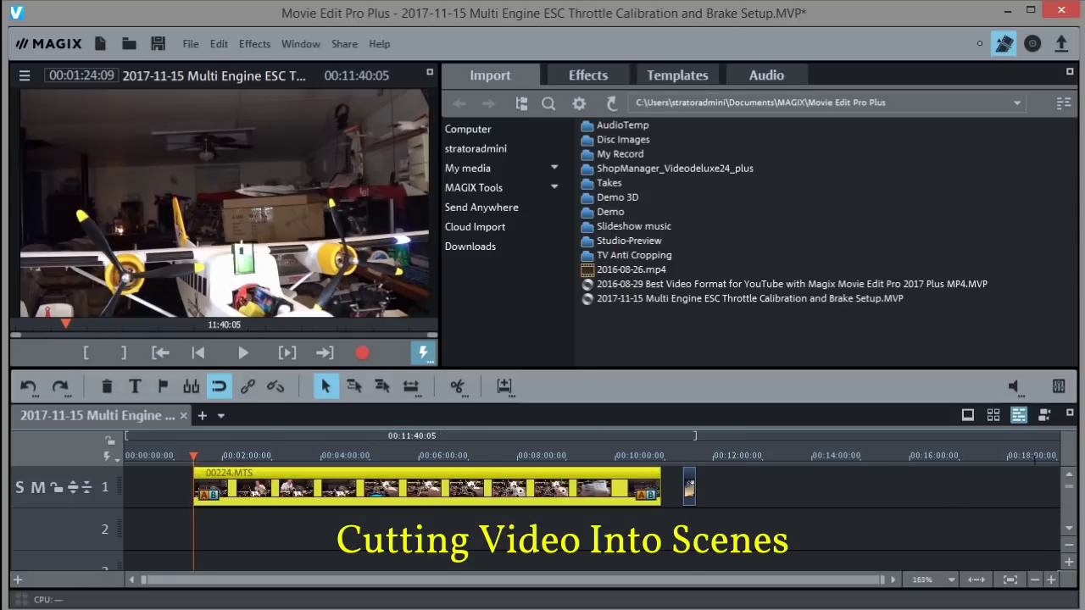
click(1051, 579)
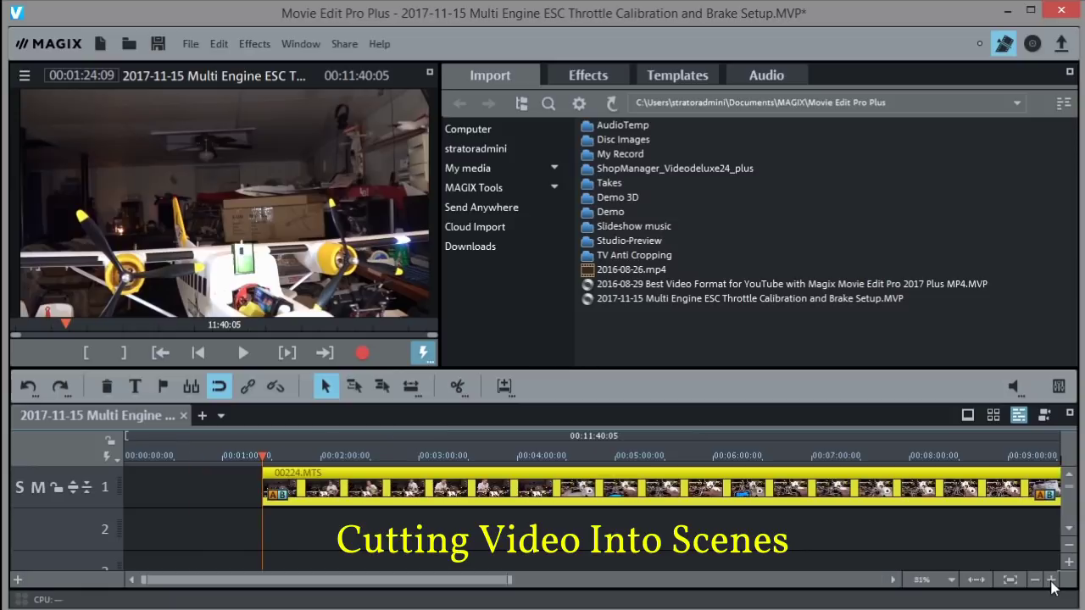
click(1050, 580)
drag(293, 578, 320, 583)
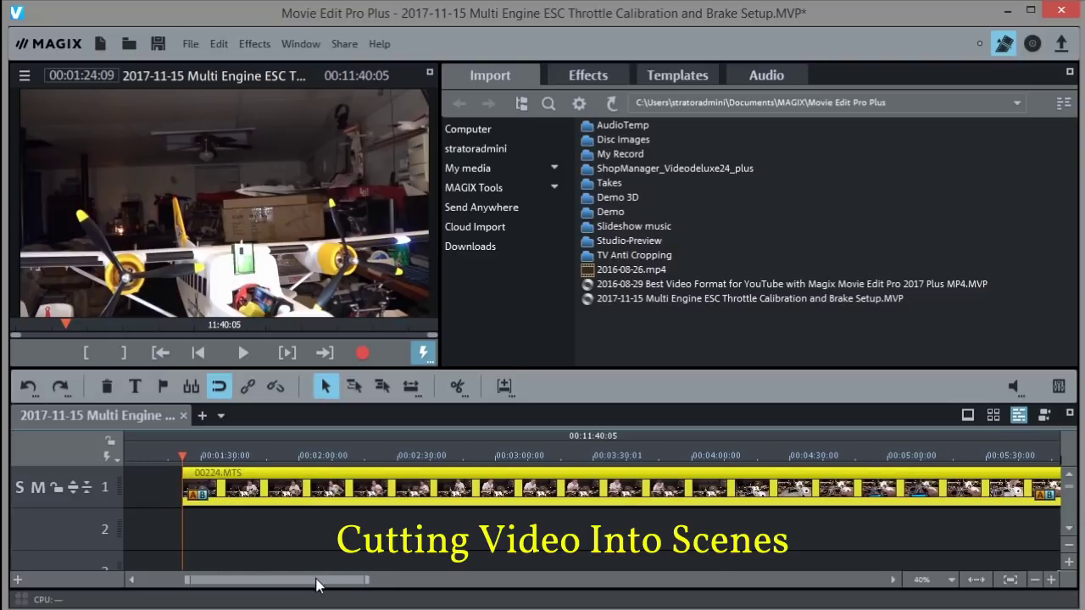
drag(180, 455, 448, 456)
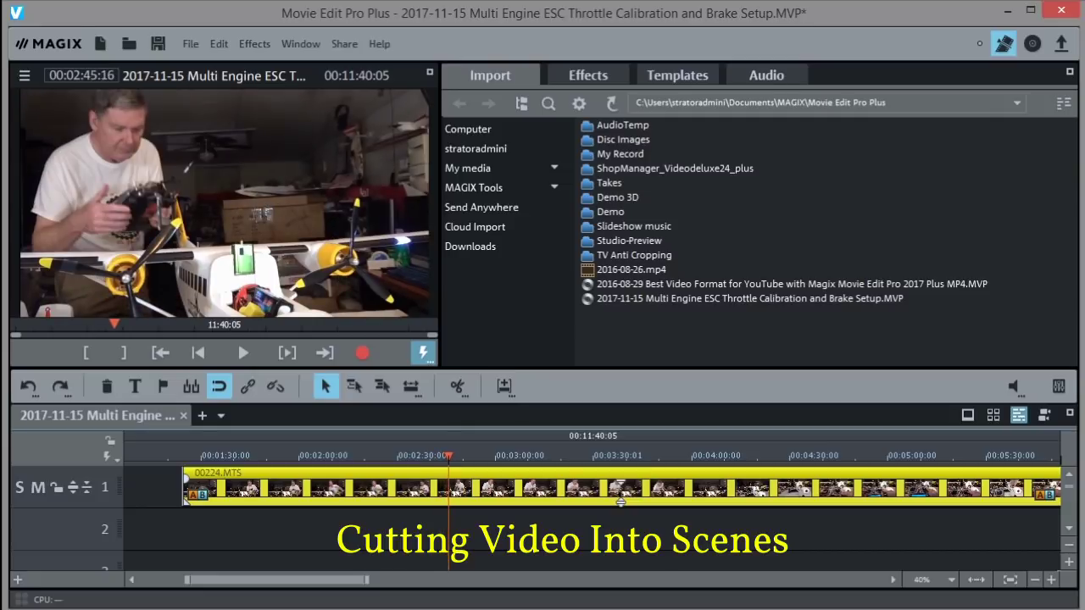
click(457, 386)
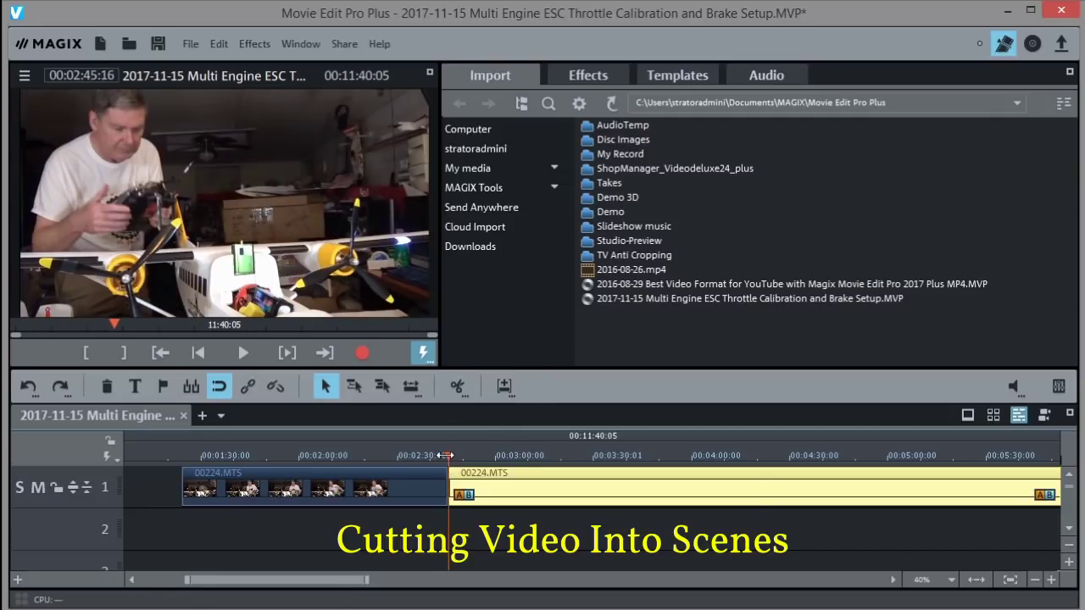
Move the playhead to 00:04:02:09 and split the remaining part of 00224.MTS there
drag(446, 456, 718, 462)
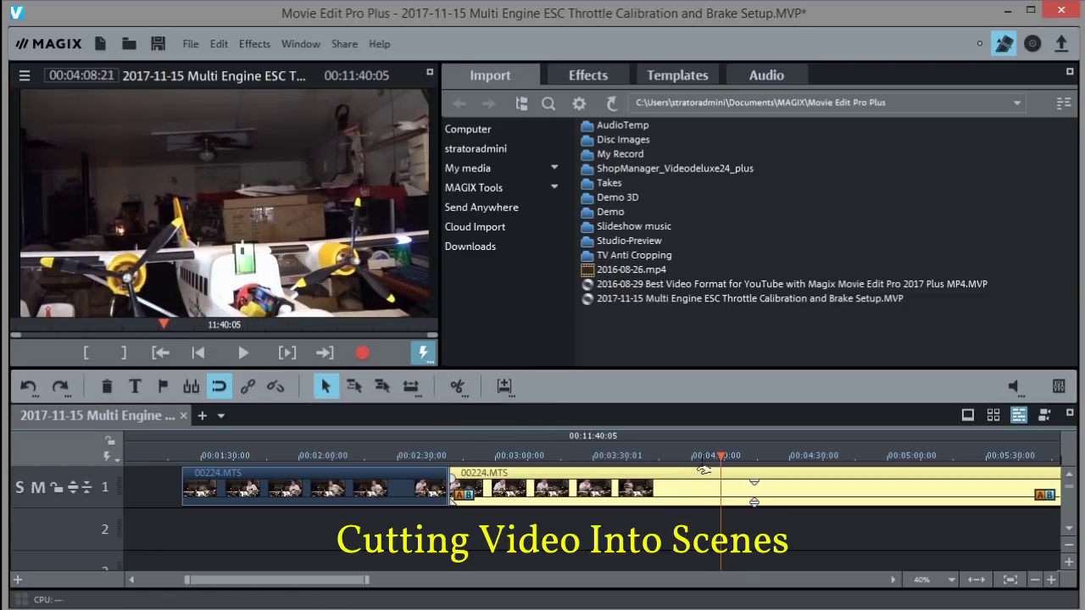
drag(720, 457, 696, 453)
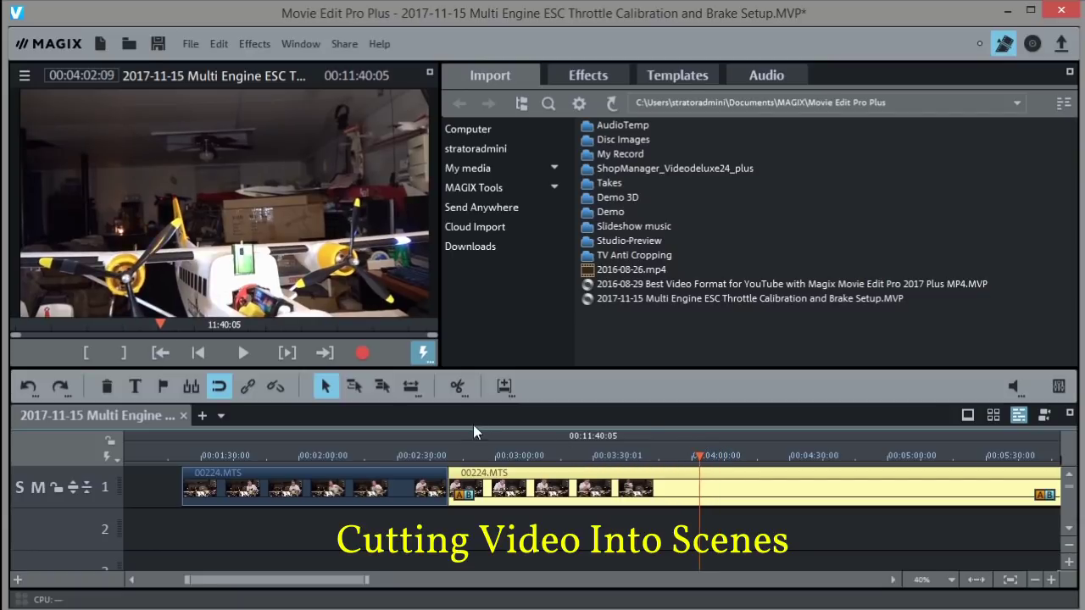
click(454, 387)
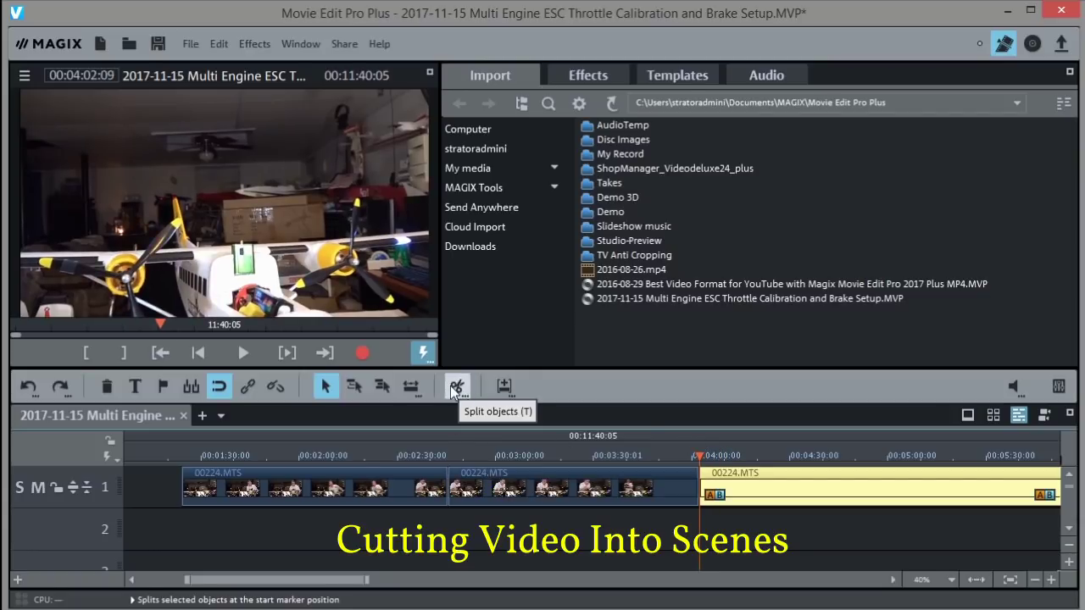
Find the scene change at 00:09:05:14 and split the remaining part of 00224.MTS there
drag(295, 579, 367, 580)
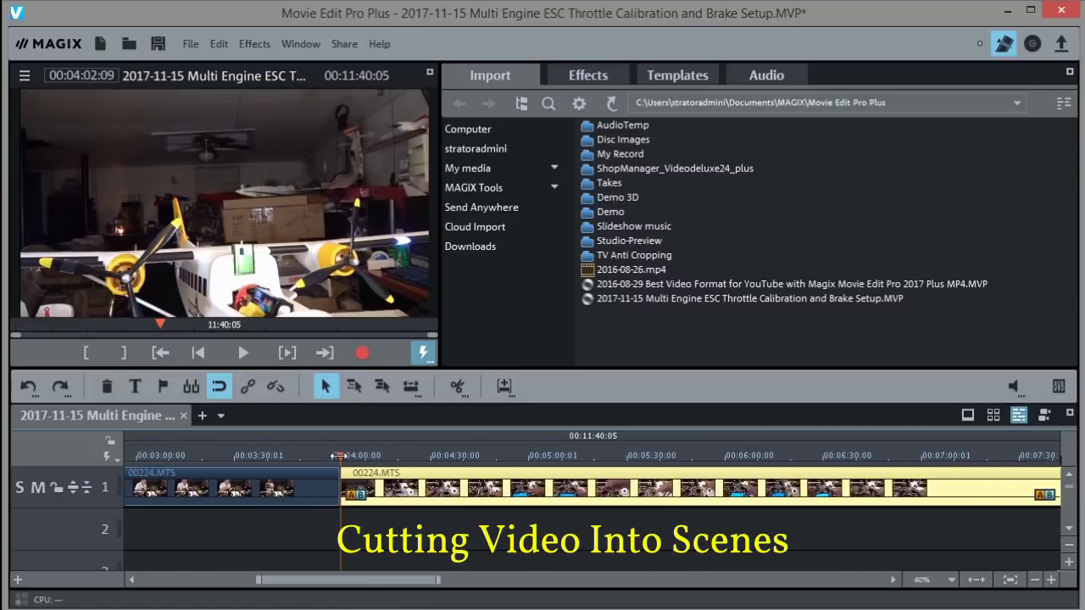
drag(338, 456, 993, 461)
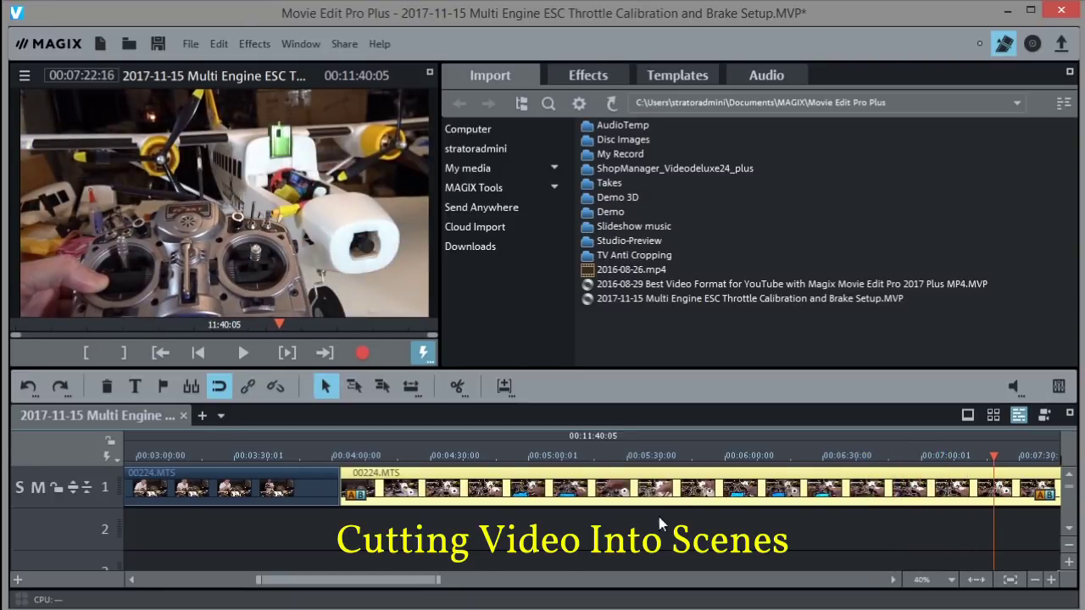
drag(363, 580, 508, 585)
drag(249, 455, 489, 455)
drag(520, 447, 591, 441)
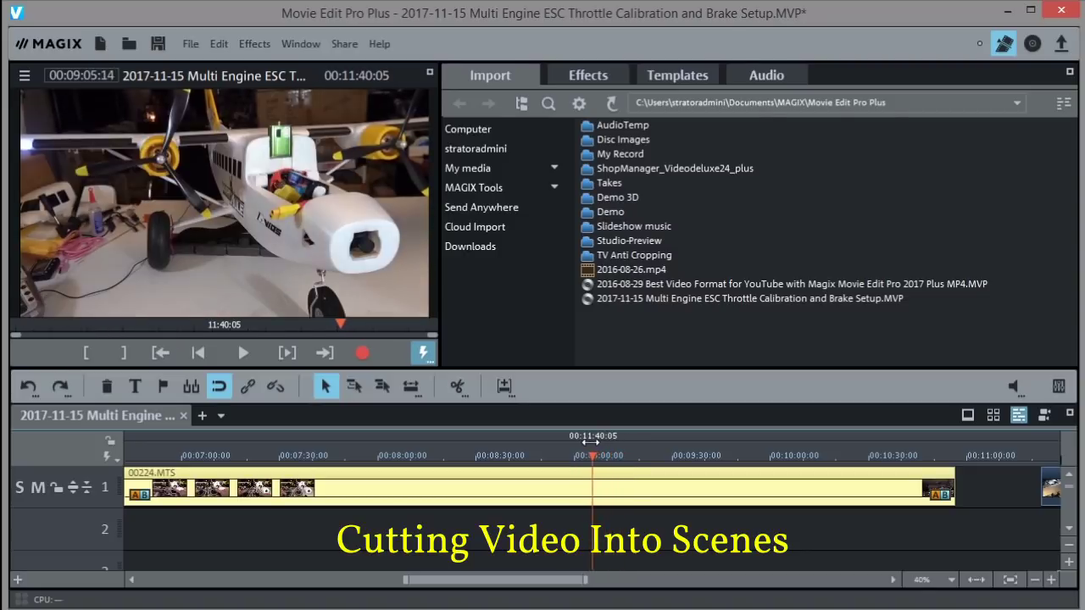
click(457, 387)
Move the playhead to 00:10:00:17 and split the last part of 00224.MTS there
drag(591, 454, 770, 451)
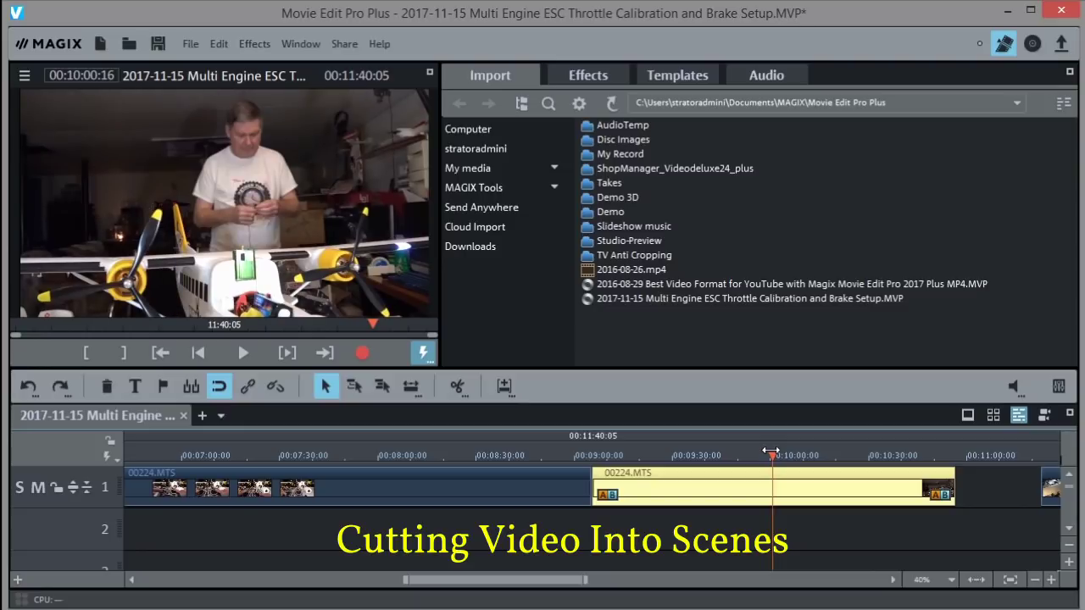
drag(770, 451, 771, 452)
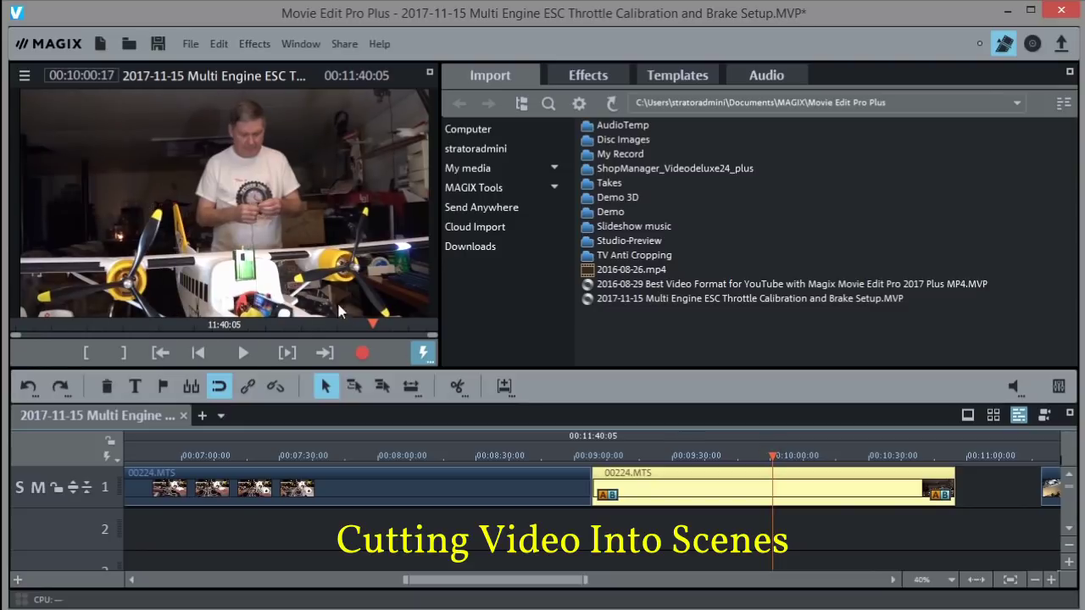
click(456, 386)
Move the 00229.MTS clip closer to the last 00224.MTS scene, keeping a small gap, and place the playhead at 00:11:07:07
drag(769, 455, 878, 455)
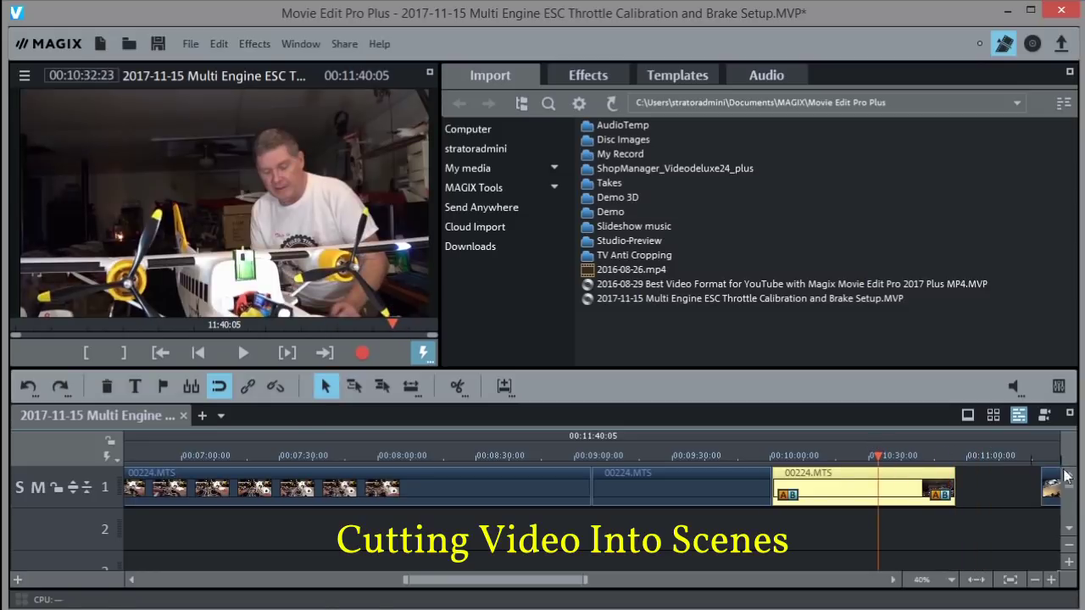
drag(1059, 479, 991, 455)
click(975, 456)
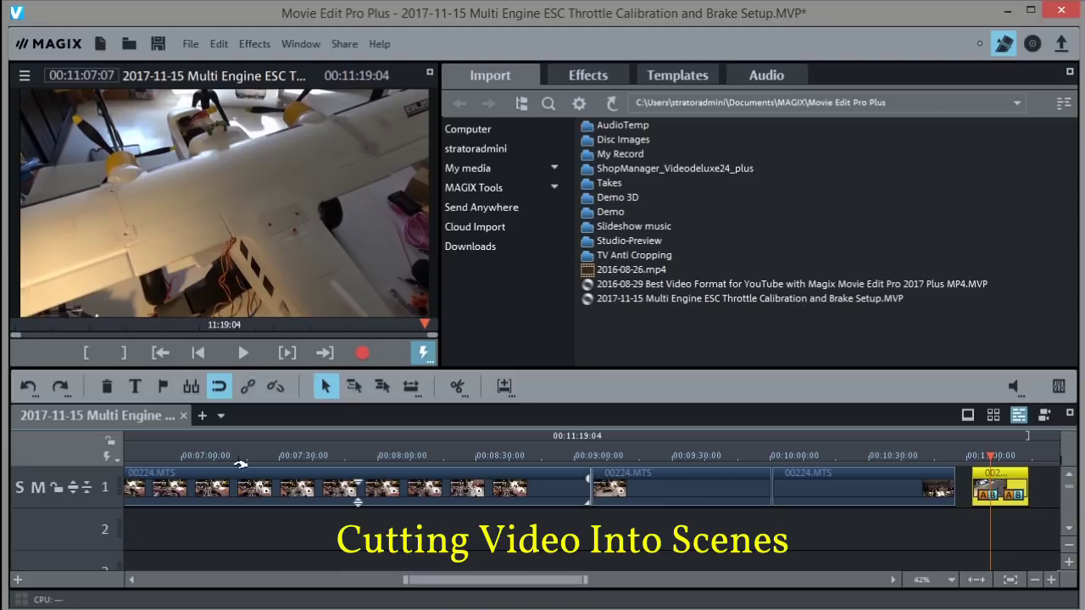
Move the first 00224.MTS scene earlier to start at about 00:00:40, leaving a gap before the second scene
drag(441, 580, 221, 591)
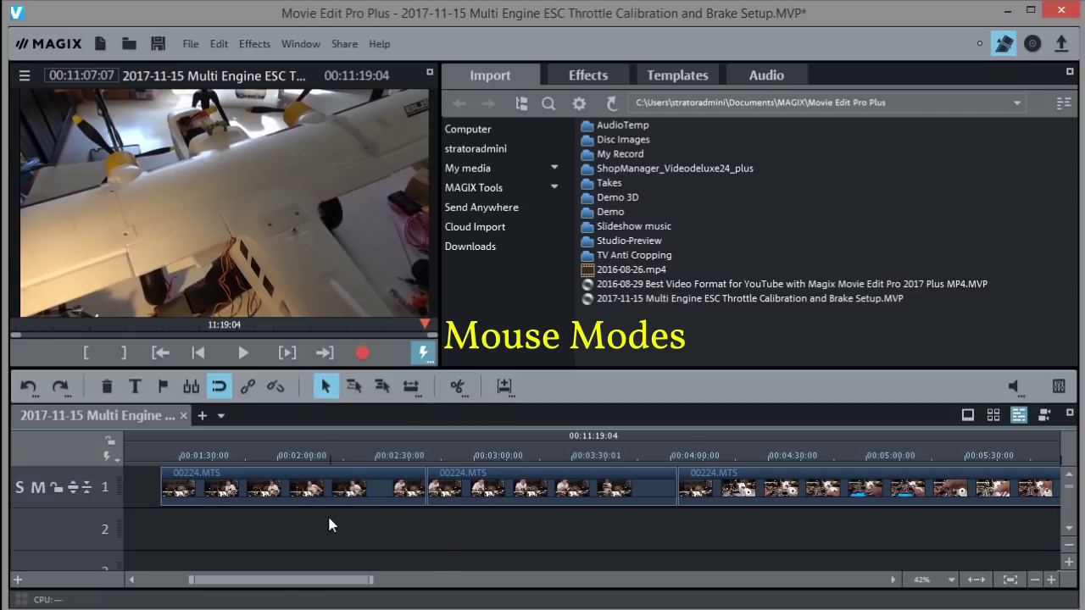
drag(293, 491, 265, 492)
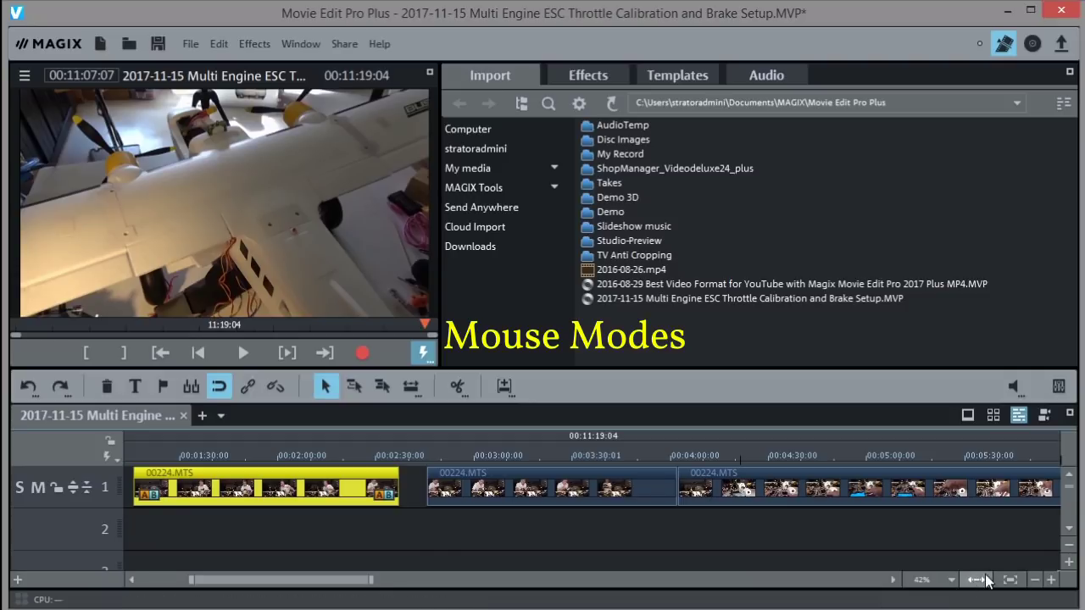
click(1034, 581)
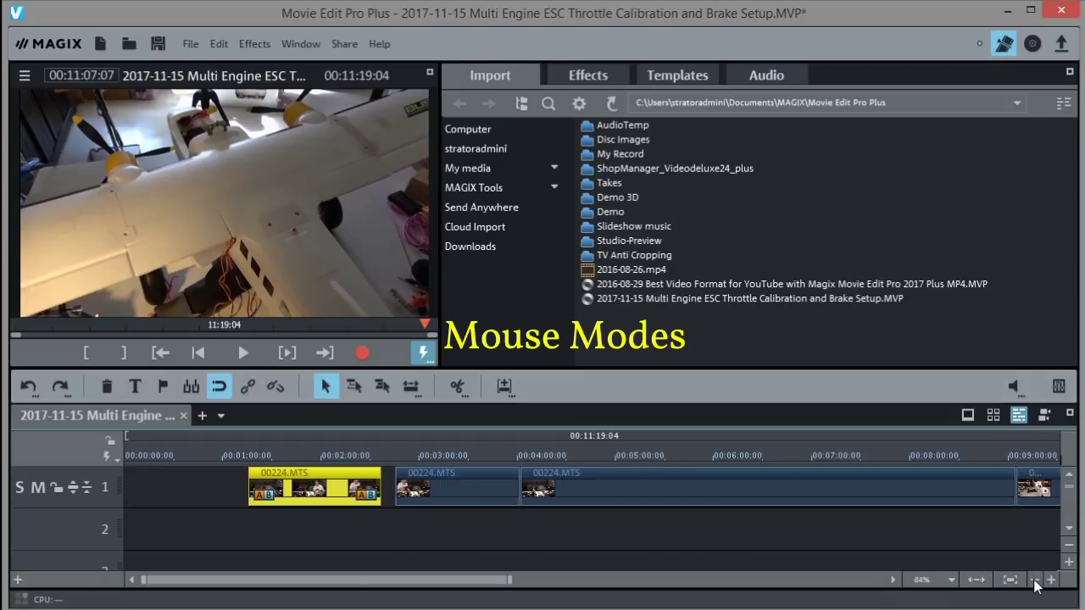
click(977, 581)
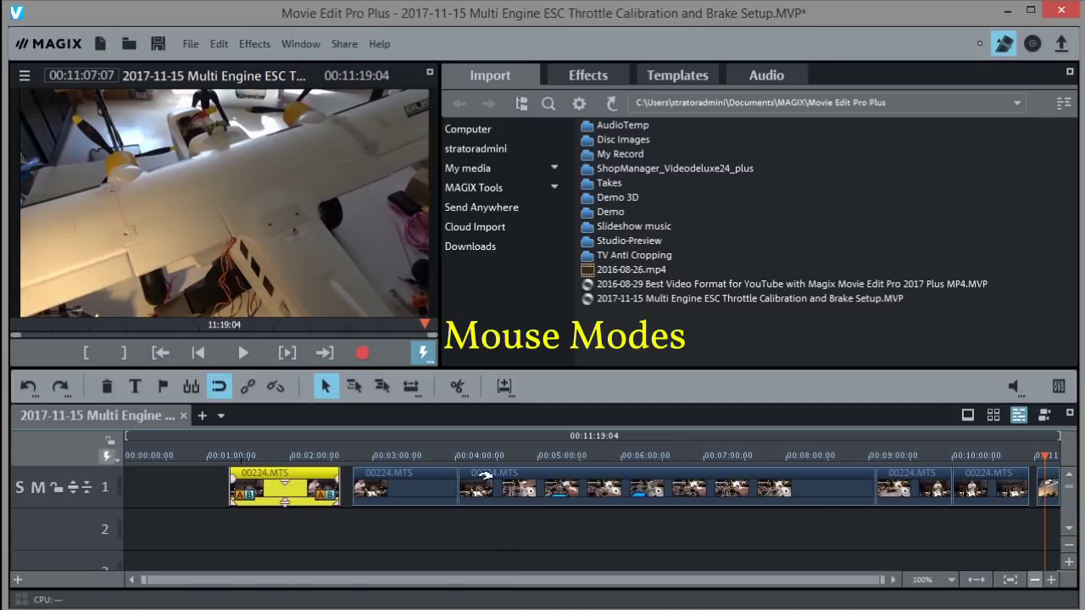
mouse_move(266, 472)
drag(266, 472, 216, 472)
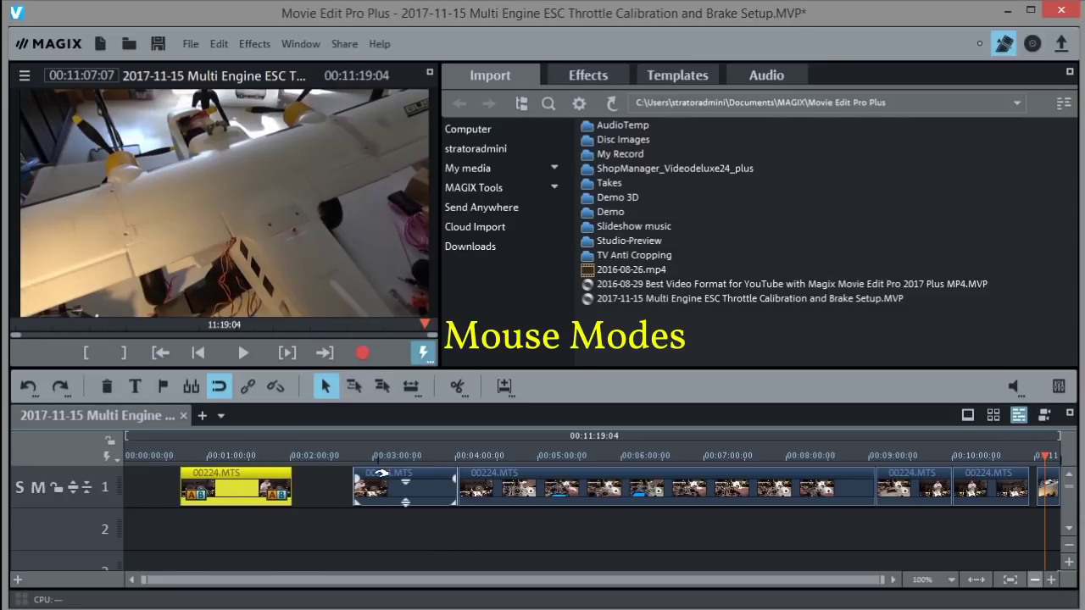
Move the second scene earlier to about 00:02:20 and the first scene to about 00:00:30 on track 1
click(377, 477)
drag(377, 477, 343, 477)
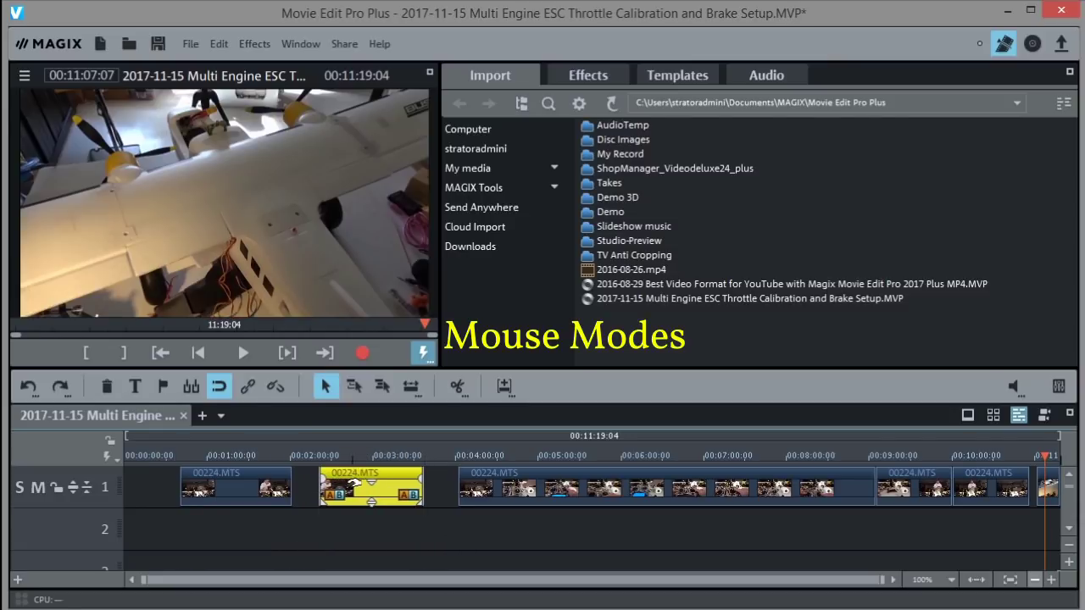
mouse_move(225, 479)
mouse_move(225, 478)
mouse_down()
mouse_move(250, 479)
mouse_move(170, 480)
mouse_move(231, 481)
mouse_move(211, 495)
mouse_up()
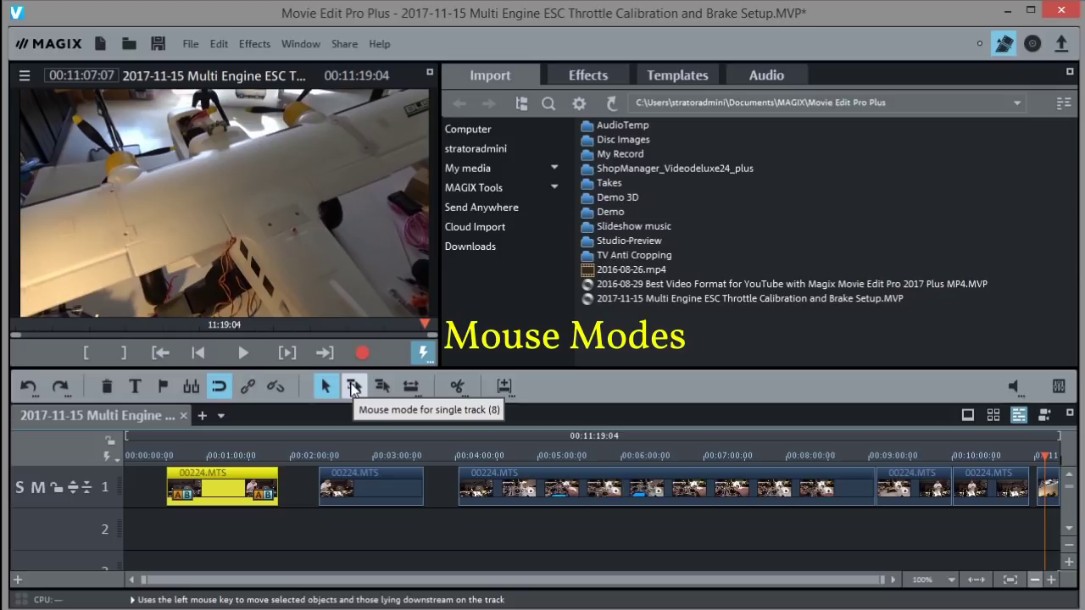
Shift all track 1 clips slightly later in single-track mouse mode, and move only the second scene onto track 2 in single-object mode
click(353, 387)
mouse_move(238, 495)
mouse_down()
mouse_move(288, 492)
mouse_move(187, 489)
mouse_move(293, 489)
mouse_move(193, 489)
mouse_move(262, 489)
mouse_move(212, 492)
mouse_move(227, 499)
mouse_up()
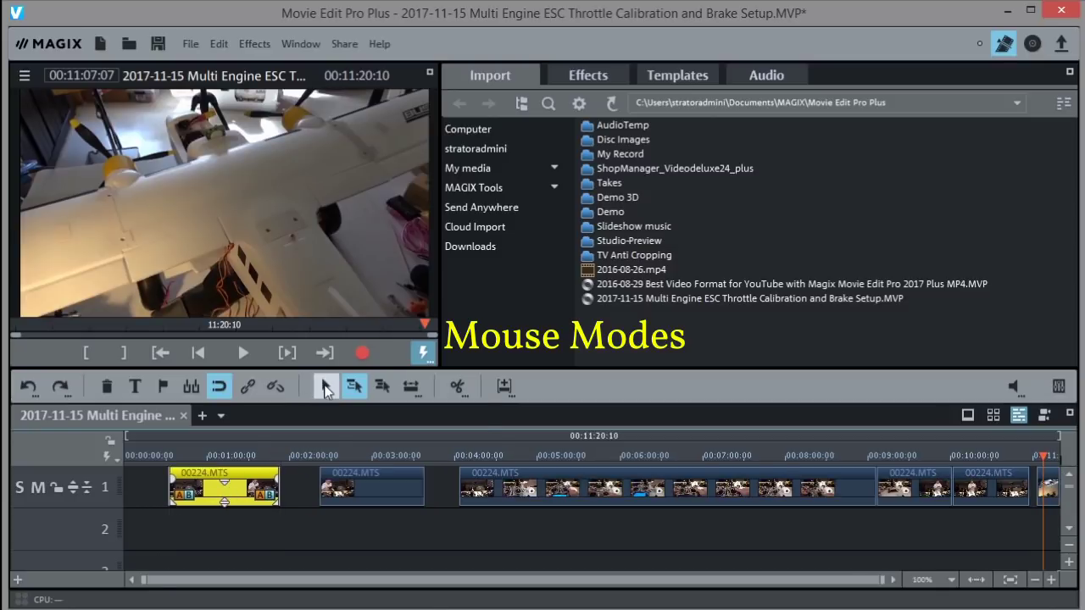
click(325, 387)
drag(380, 479, 269, 529)
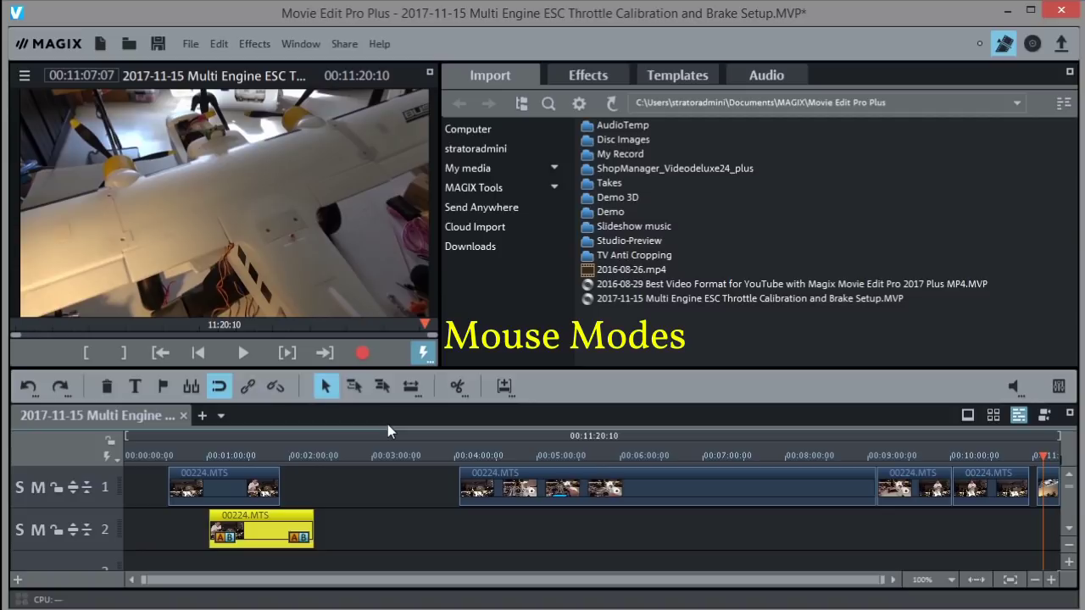
Shift the track 1 clips slightly later in single-track mouse mode, and shift both tracks' clips slightly later in all-tracks mode
click(354, 386)
mouse_move(197, 492)
mouse_down()
mouse_move(271, 491)
mouse_move(161, 491)
mouse_move(234, 492)
mouse_move(200, 491)
mouse_up()
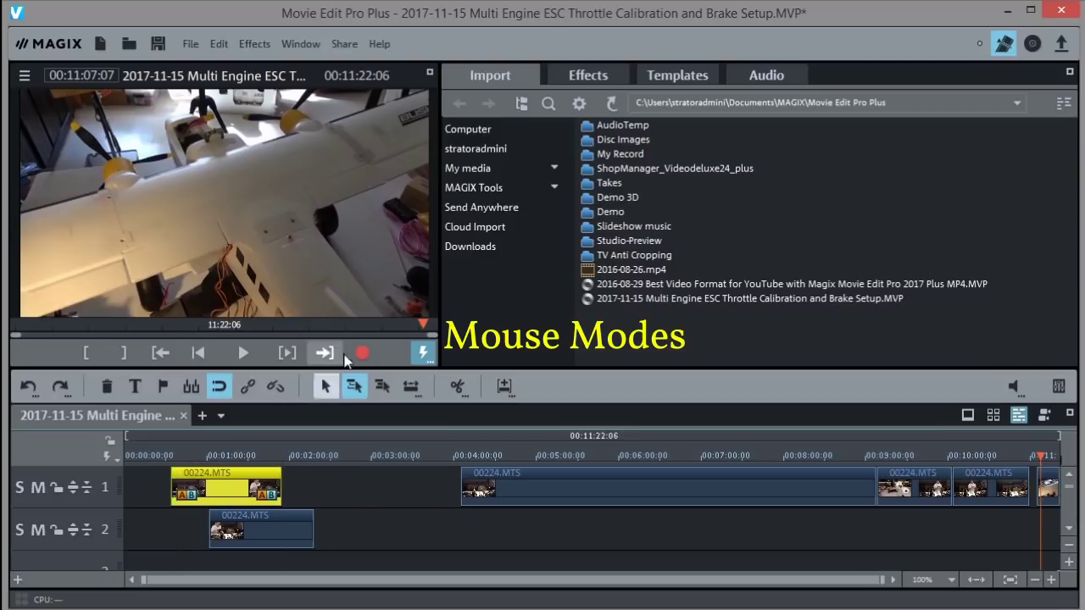
click(381, 386)
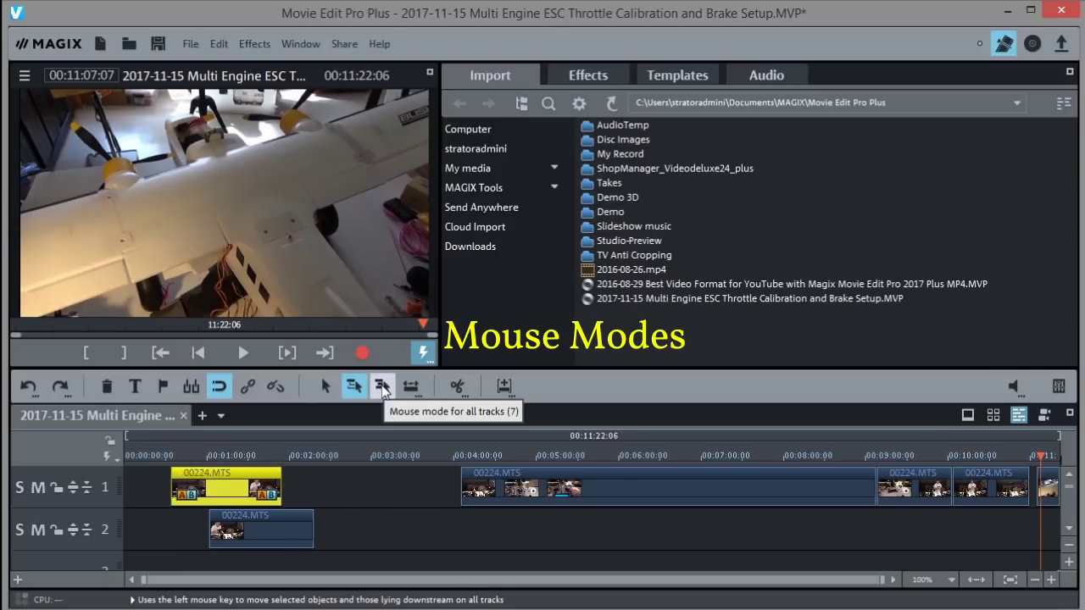
mouse_move(201, 491)
mouse_down()
mouse_move(262, 496)
mouse_move(367, 534)
mouse_move(253, 491)
mouse_move(284, 492)
mouse_move(151, 491)
mouse_move(235, 491)
mouse_move(194, 491)
mouse_move(219, 492)
mouse_move(204, 499)
mouse_up()
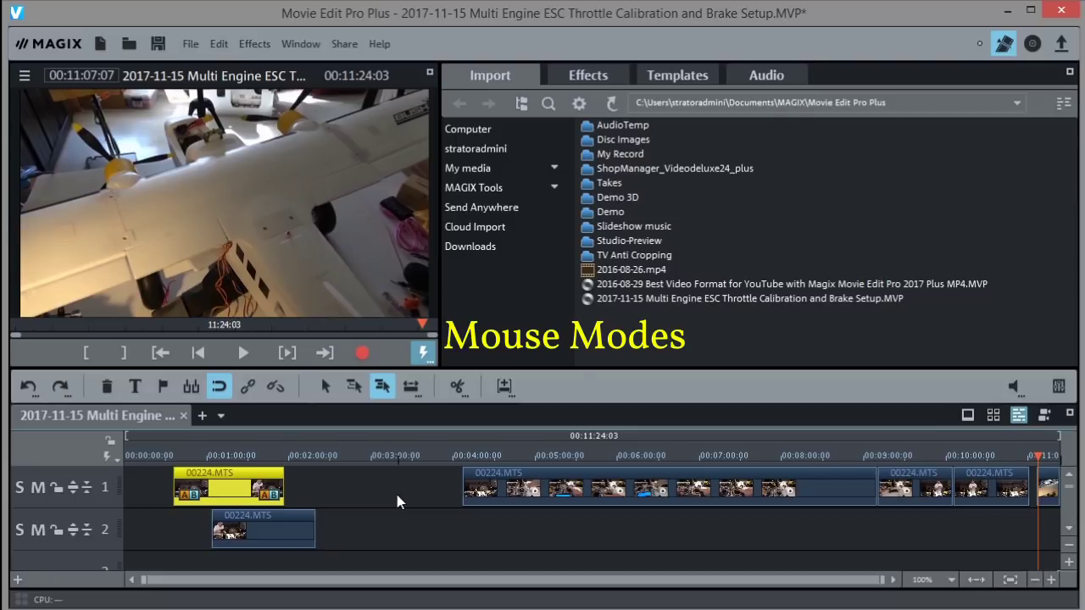
Move the scene on track 2 back into the gap after the first scene on track 1 using single-object mouse mode
click(324, 390)
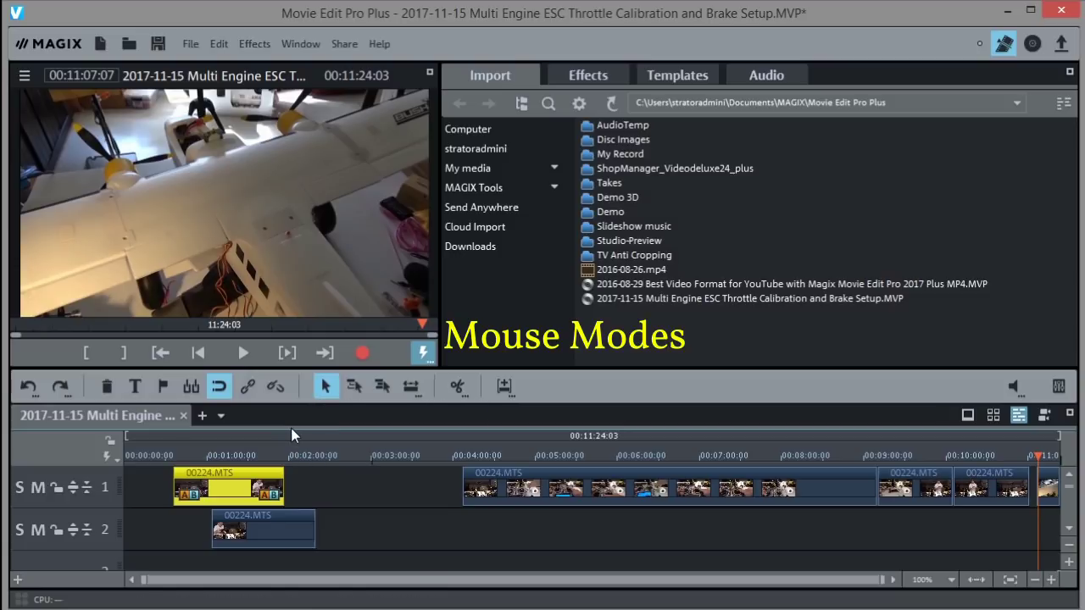
drag(241, 527, 347, 484)
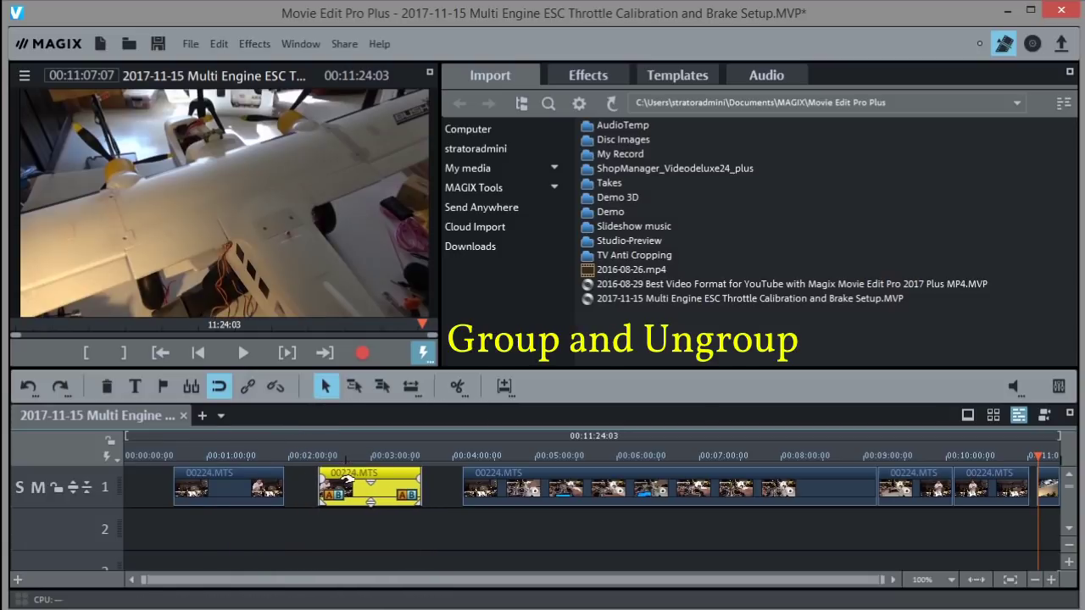
Ungroup the second scene's video and audio and select each part separately
click(275, 387)
click(392, 530)
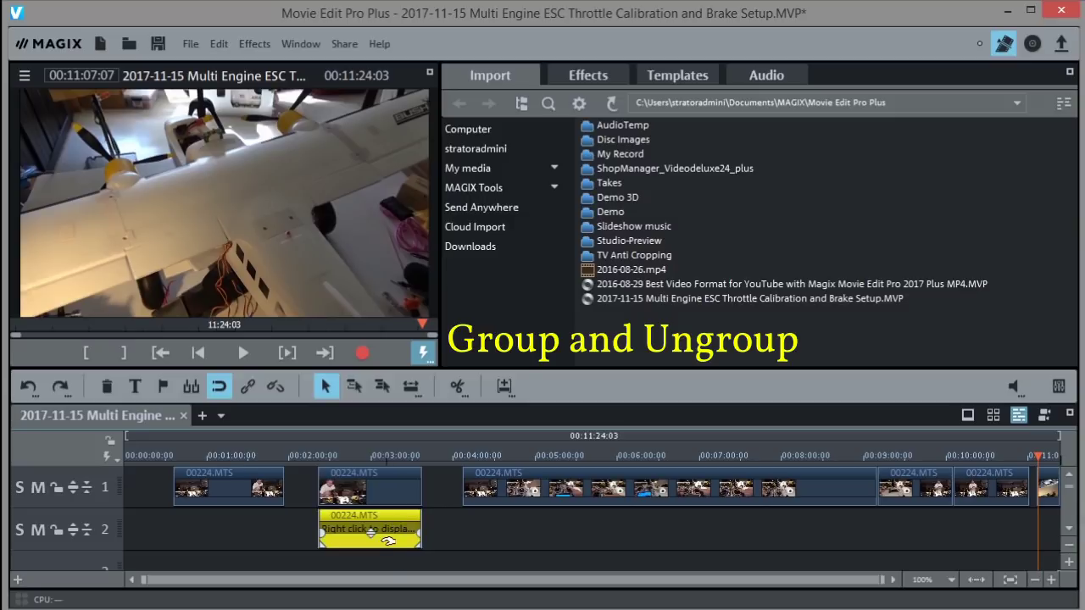
click(386, 493)
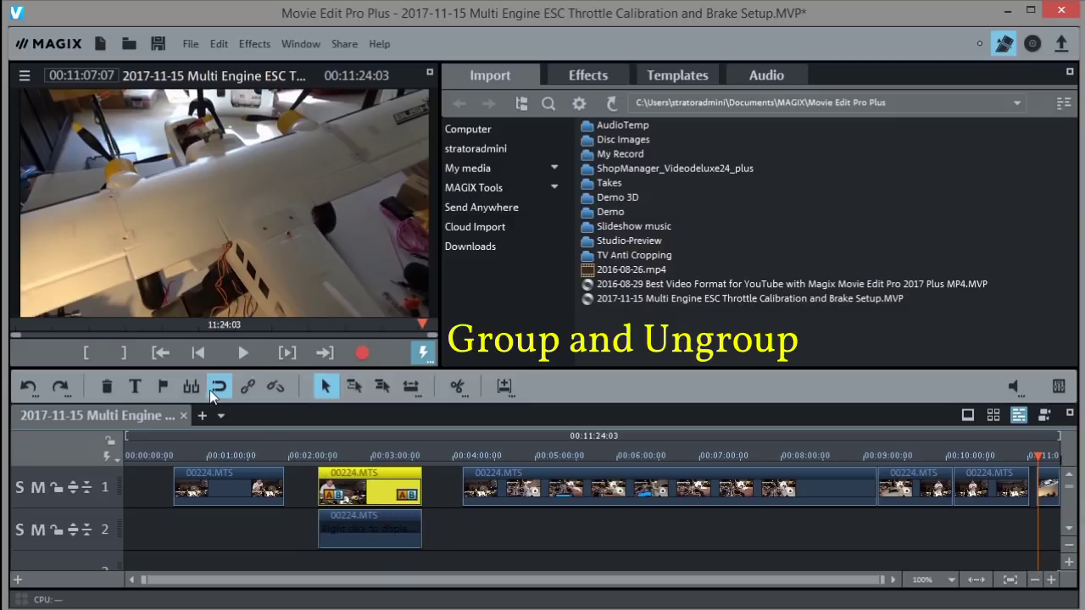
click(278, 391)
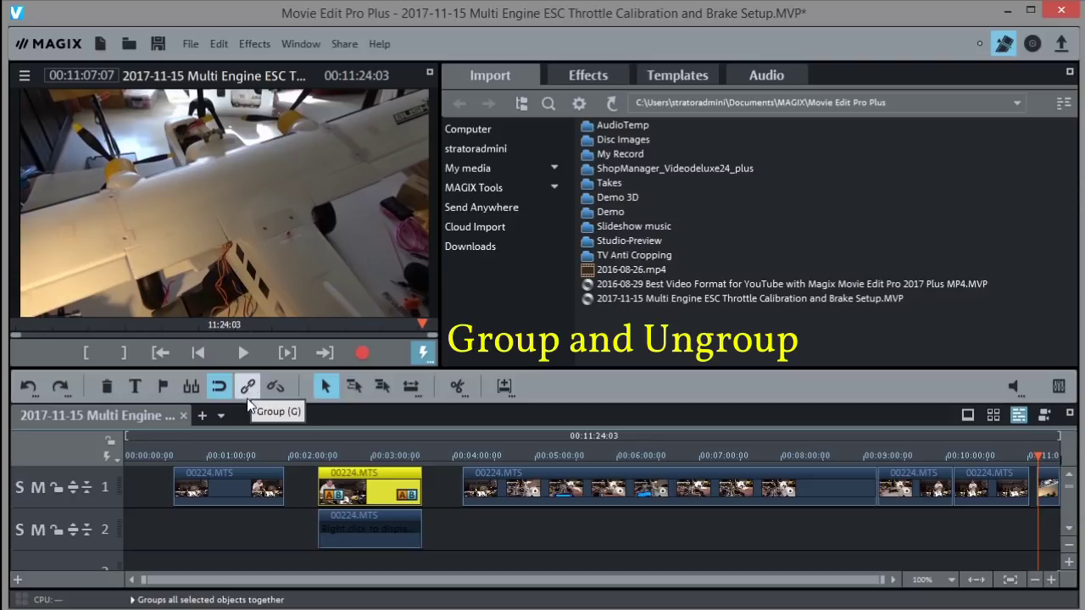
Undo the ungrouping of the second scene through the undo history and view the remaining undo entries
click(34, 394)
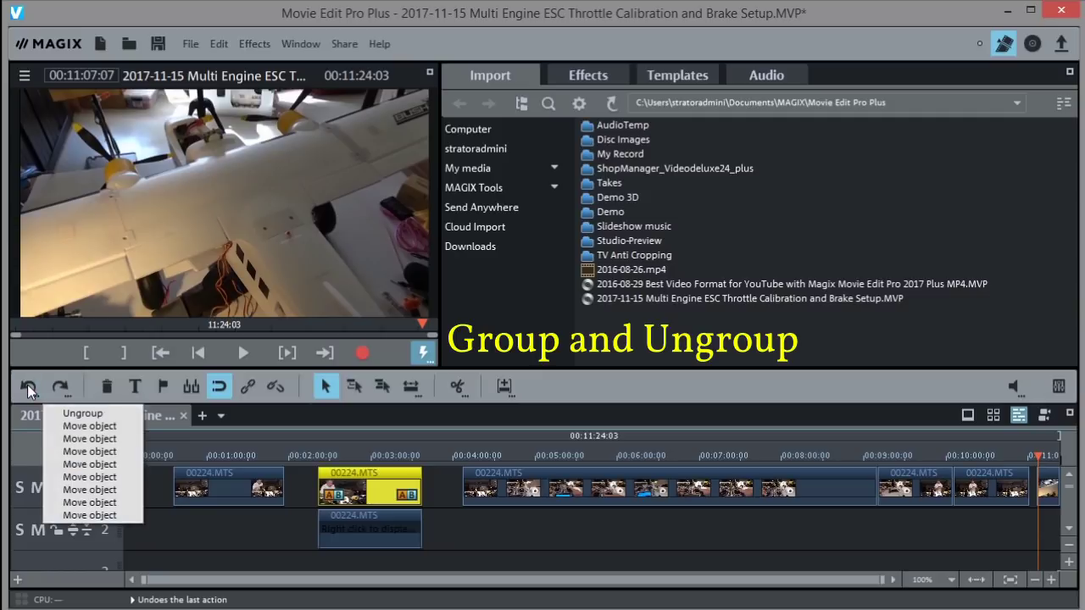
click(84, 414)
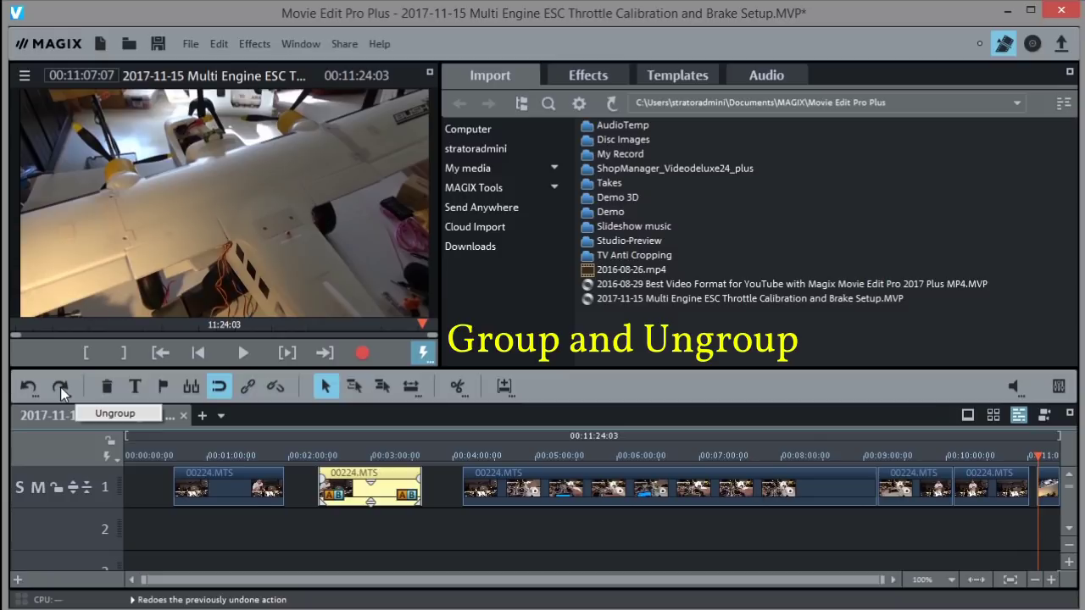
click(25, 389)
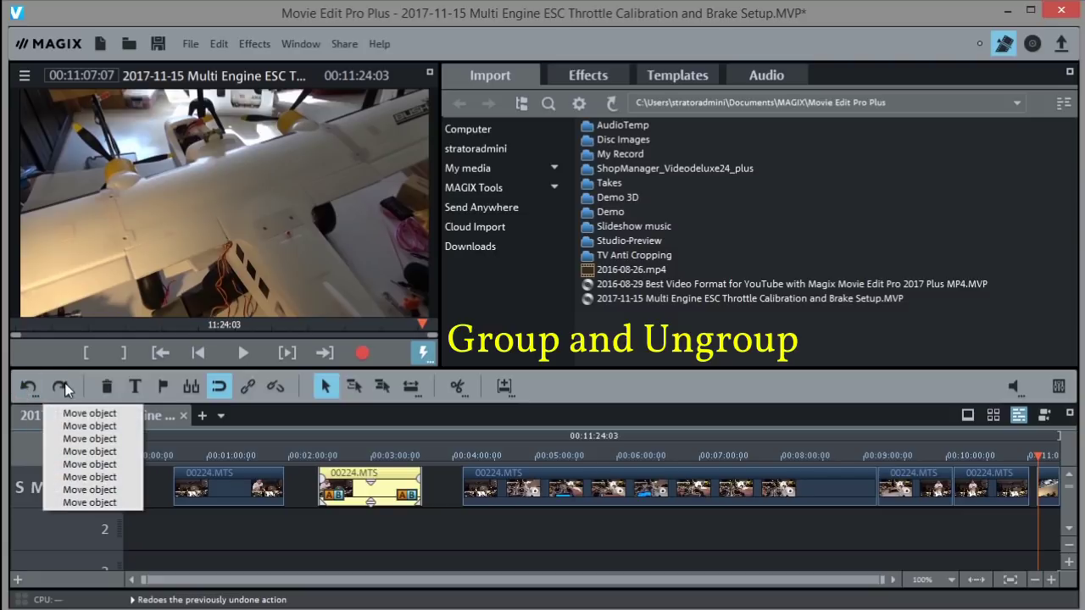
Redo the ungrouping of the second scene and undo it again through the undo history
click(64, 386)
click(27, 388)
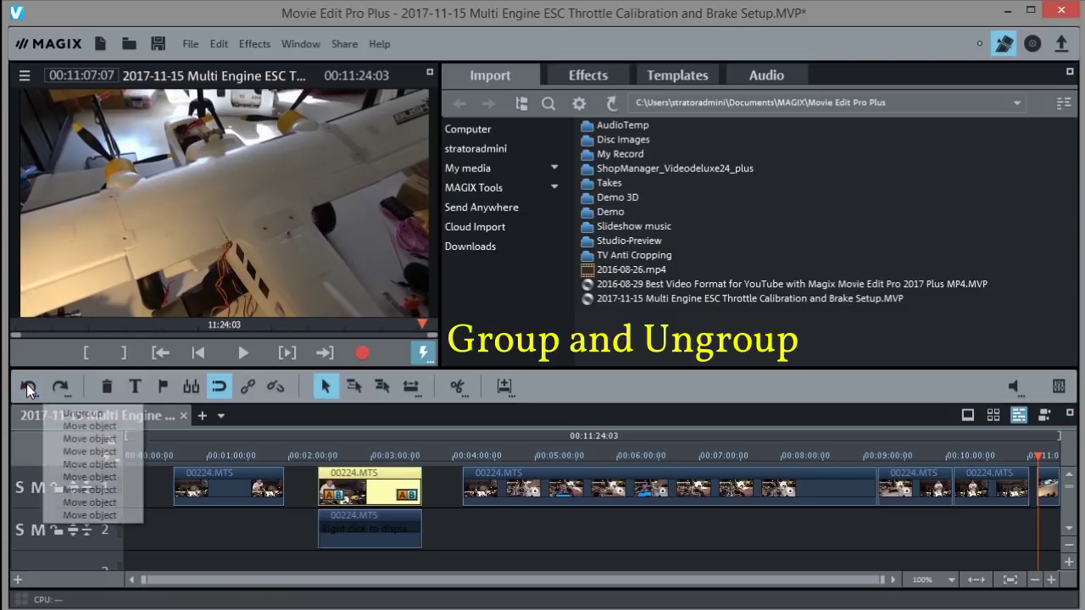
click(89, 425)
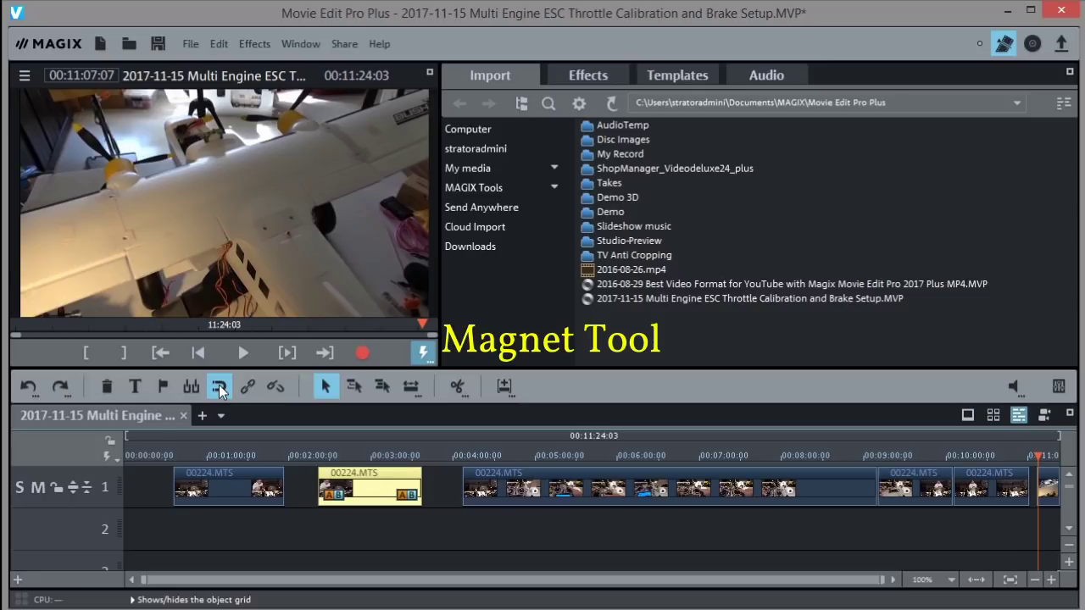
With the magnet on, snap the second scene against the start of the third scene and back against the end of the first
drag(371, 477, 420, 477)
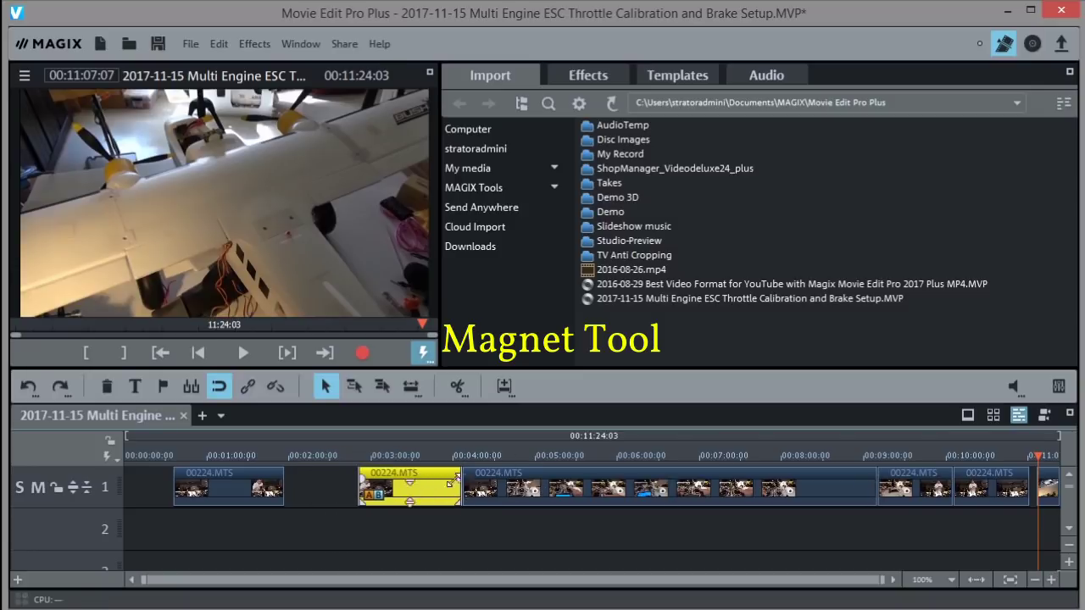
drag(373, 477, 299, 477)
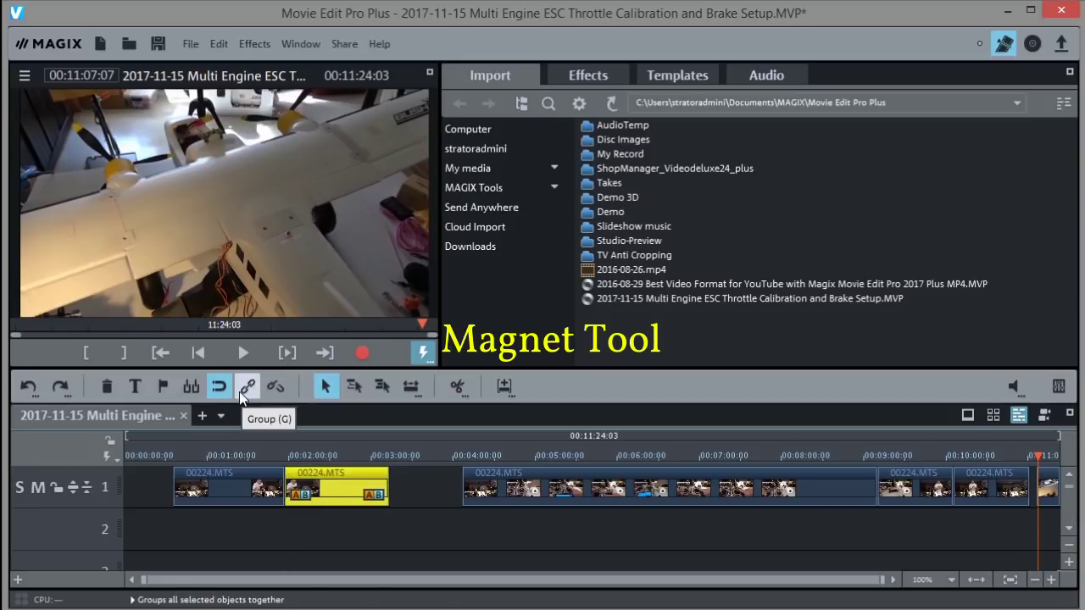
With the magnet off, move the second scene freely into the gap between its neighbours without touching either, and turn the magnet back on
click(218, 385)
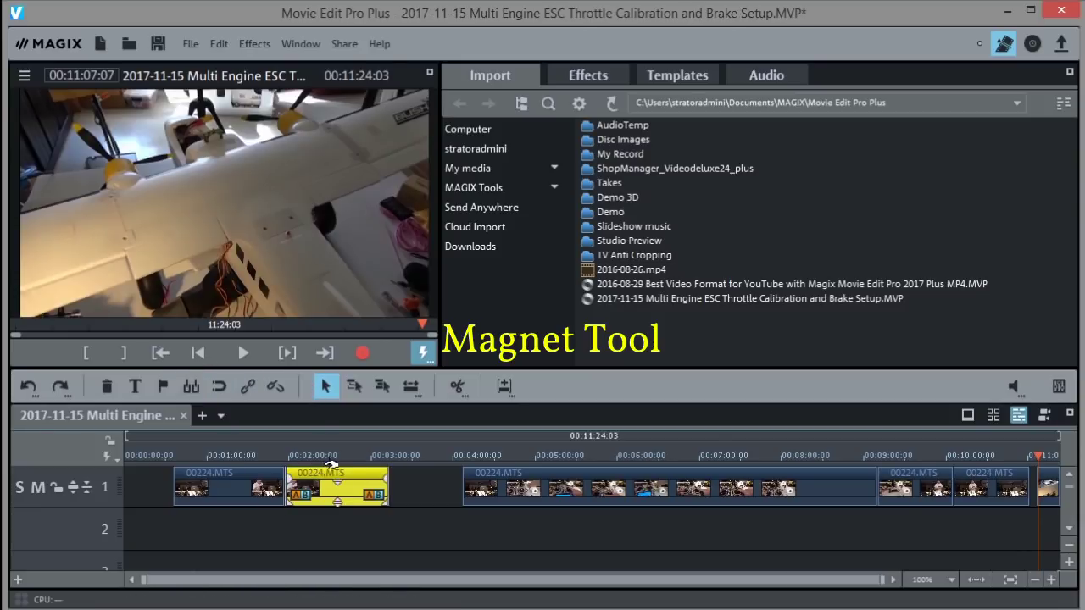
drag(331, 466, 448, 473)
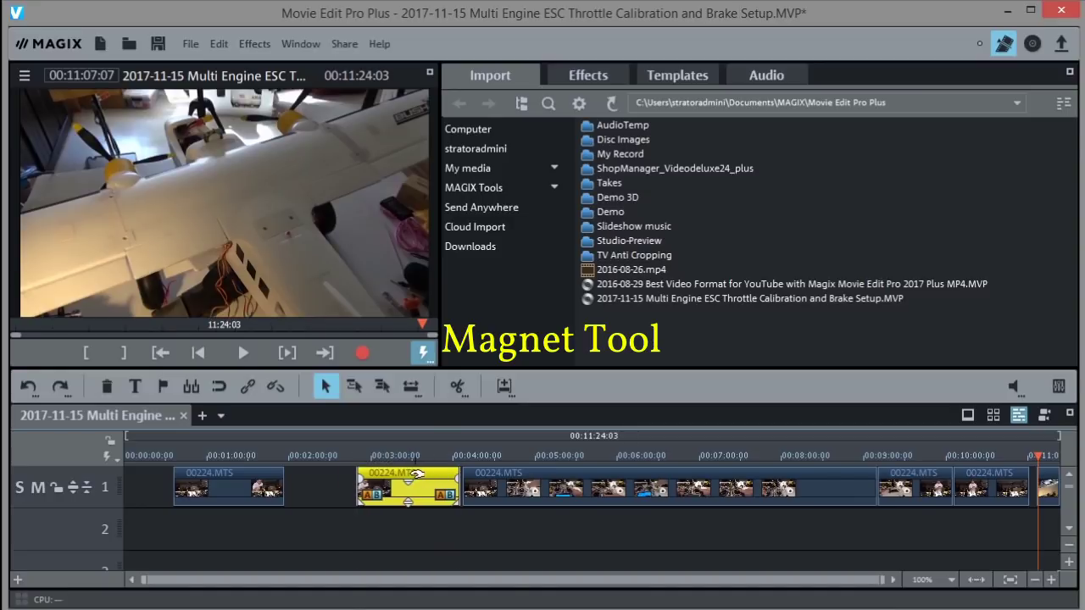
drag(415, 473, 394, 473)
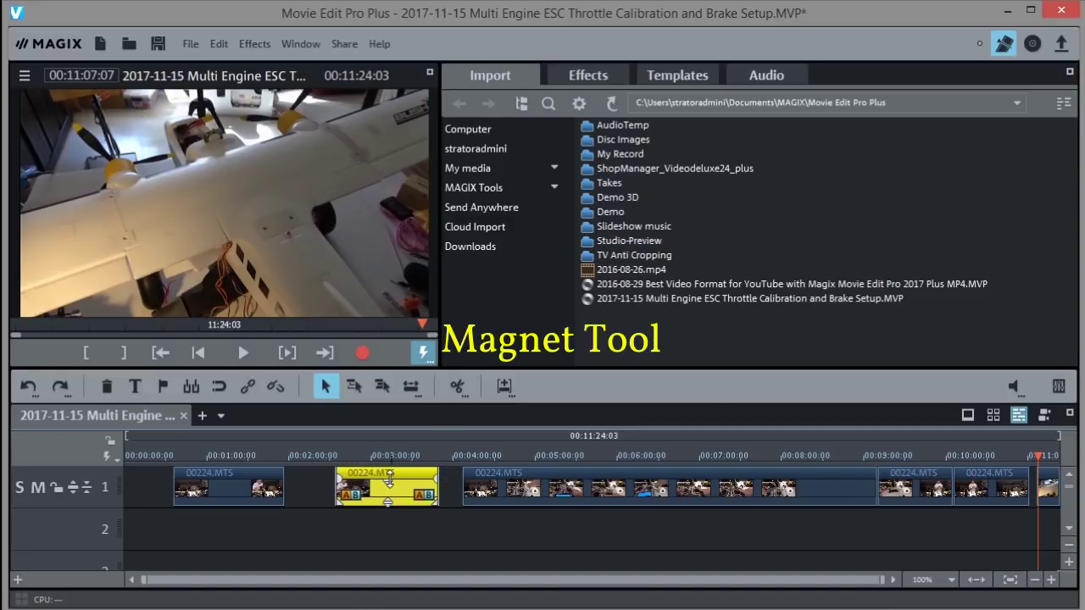
click(219, 383)
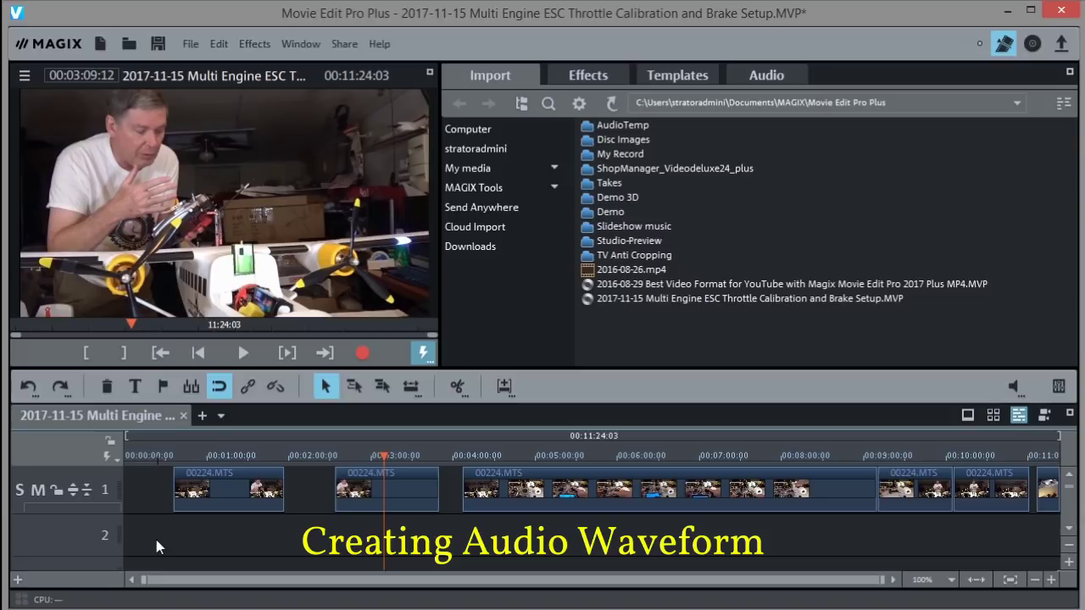
drag(152, 522, 1024, 527)
drag(1050, 527, 1051, 525)
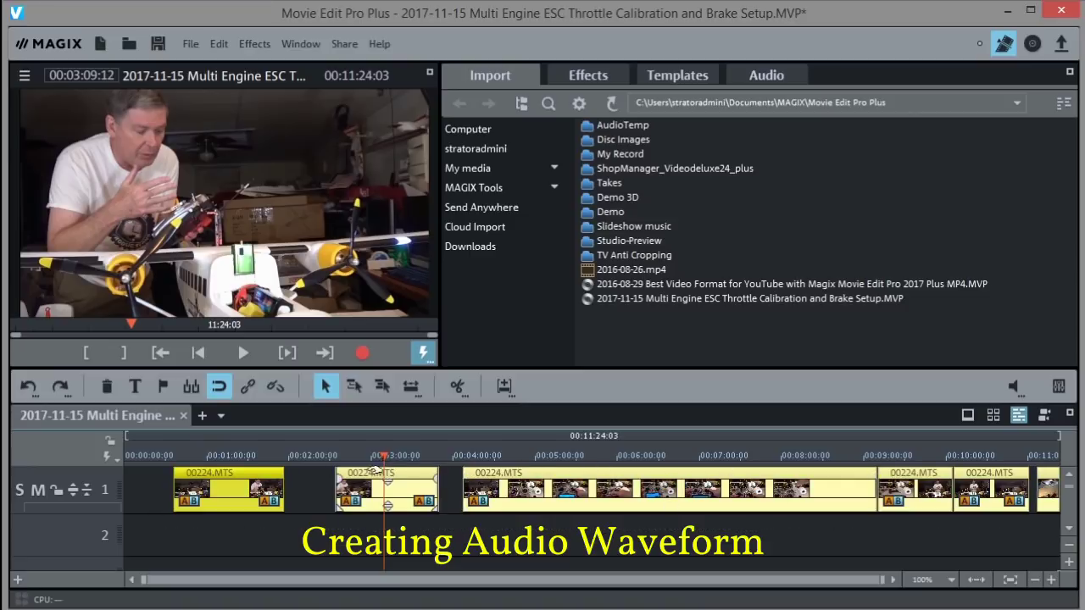
right_click(218, 492)
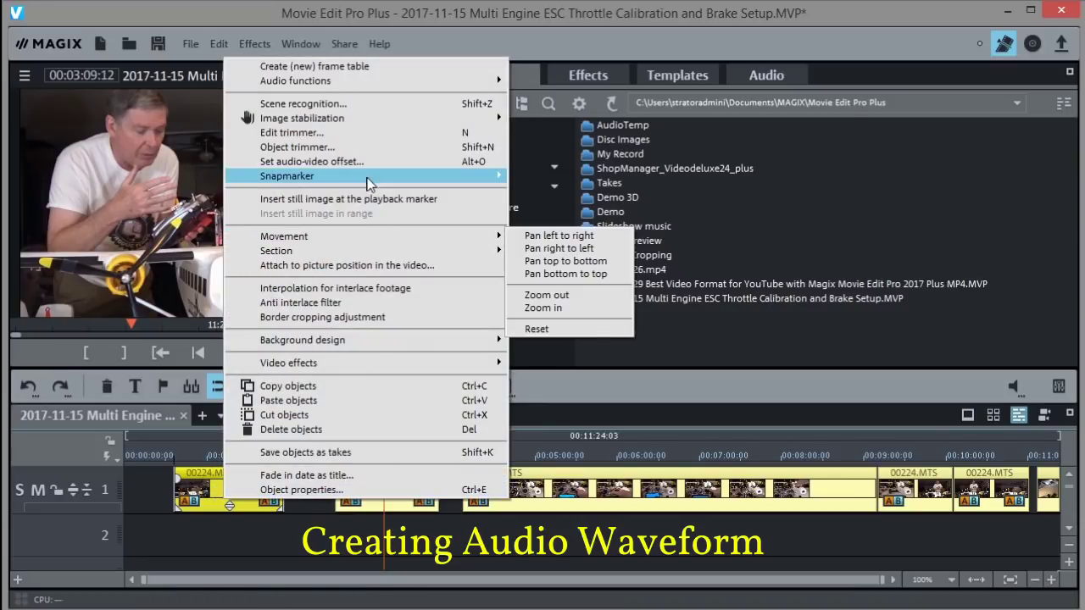
mouse_move(335, 88)
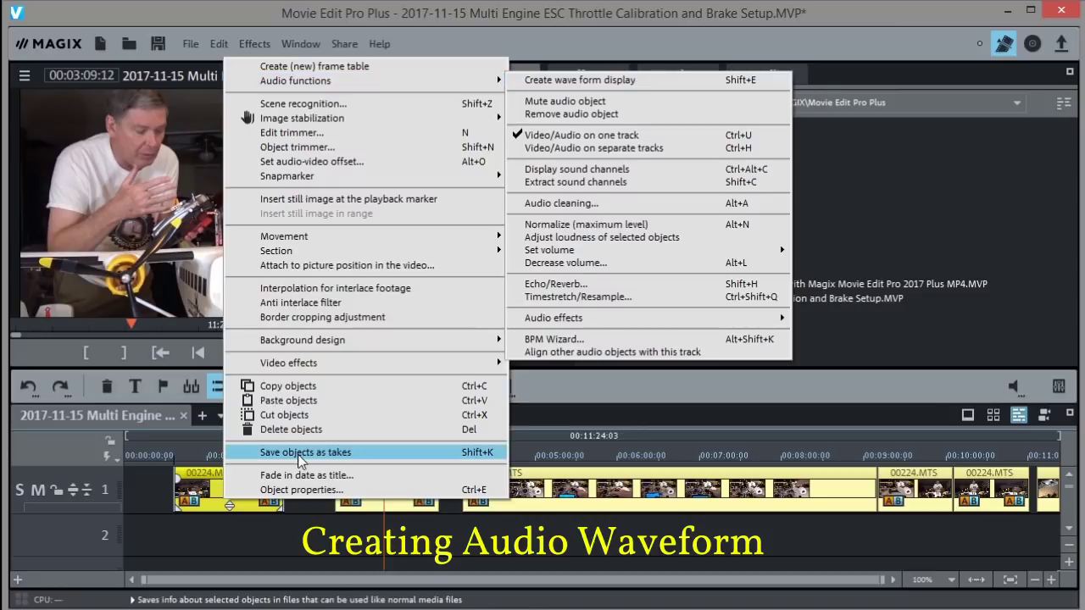
click(244, 554)
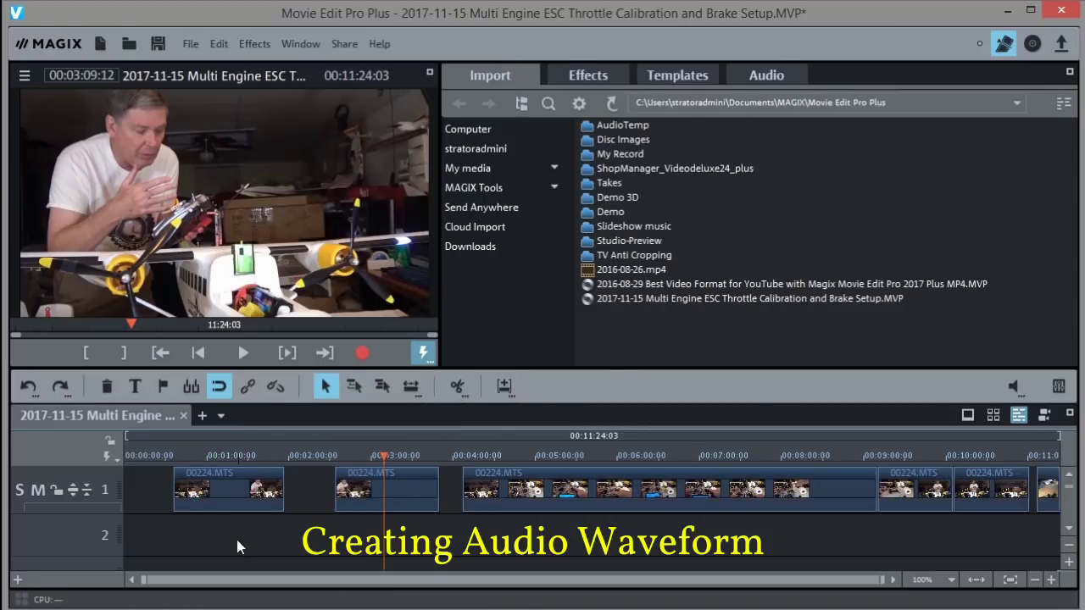
Select all clips on track 1 and create the wave form display for their audio
drag(195, 545, 1042, 470)
click(229, 497)
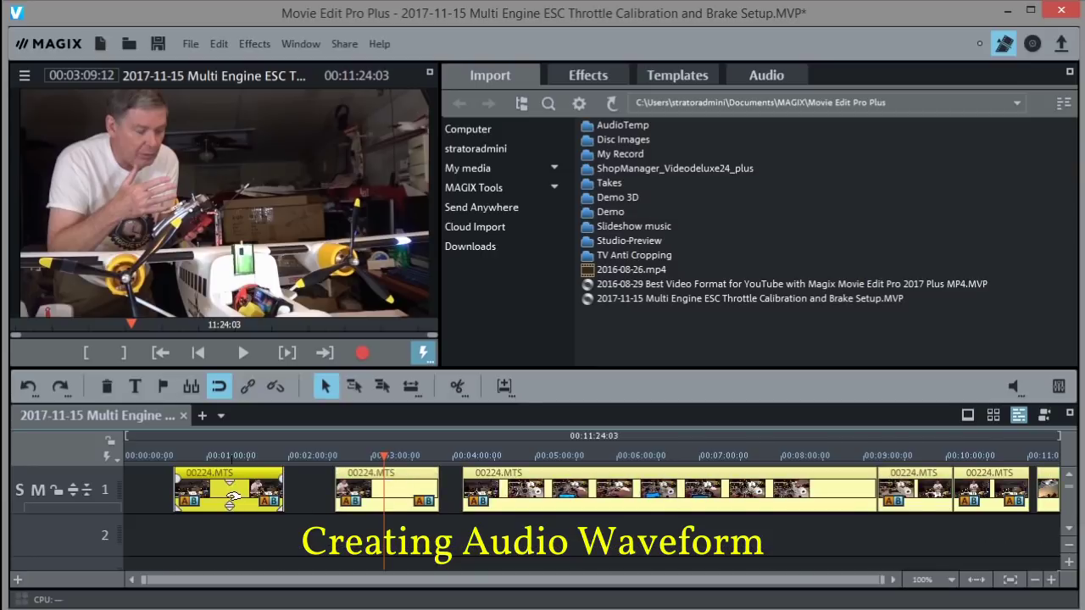
right_click(230, 498)
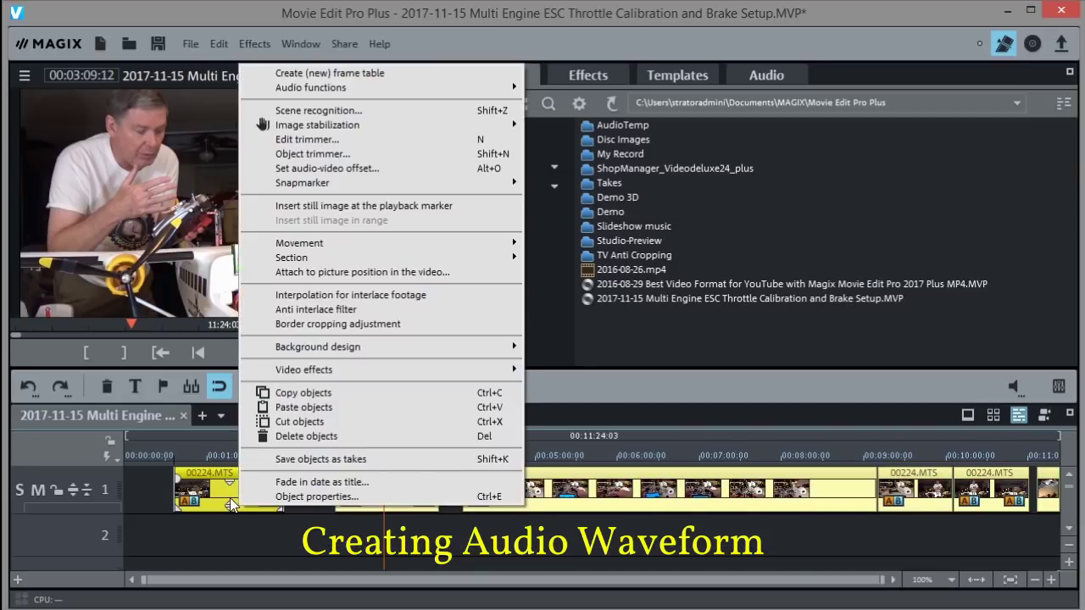
mouse_move(336, 89)
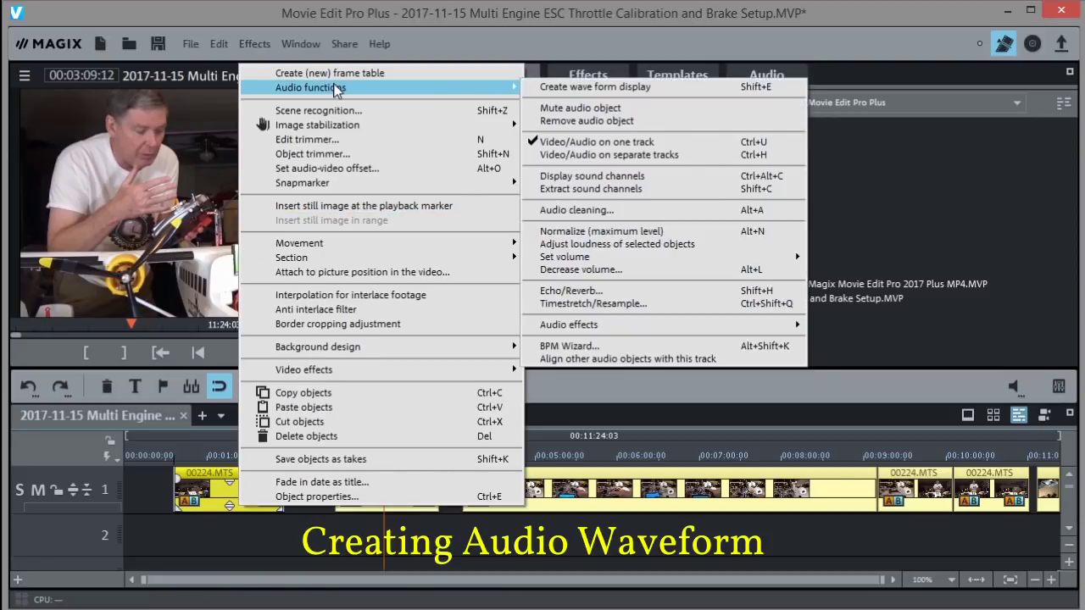
click(573, 88)
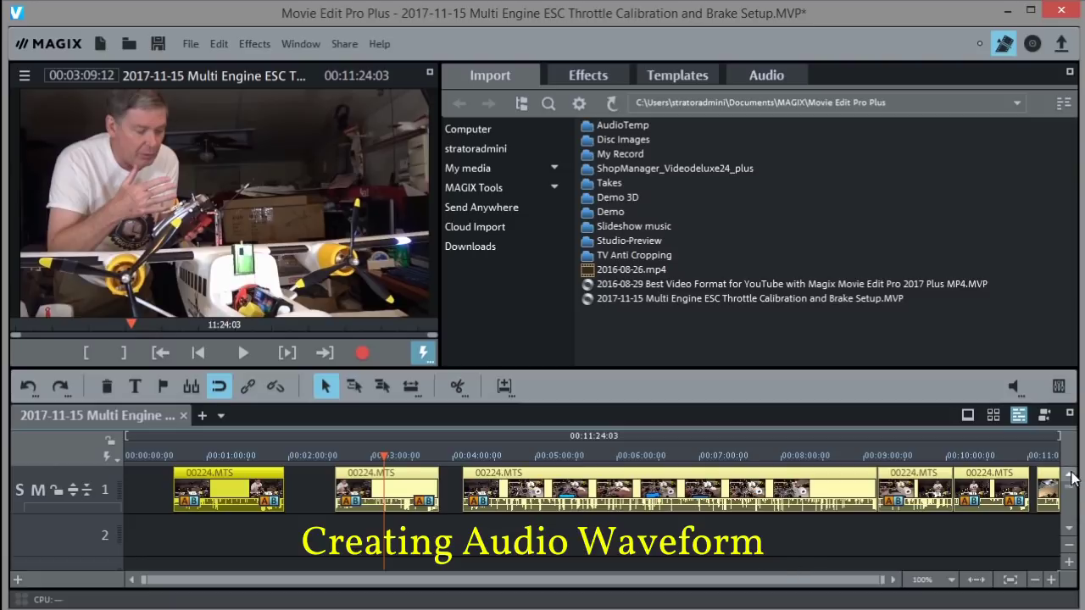
Enlarge the tracks vertically to inspect the waveforms, shrink them back, and reduce track 1's height slightly
click(1069, 564)
click(1069, 563)
click(1068, 563)
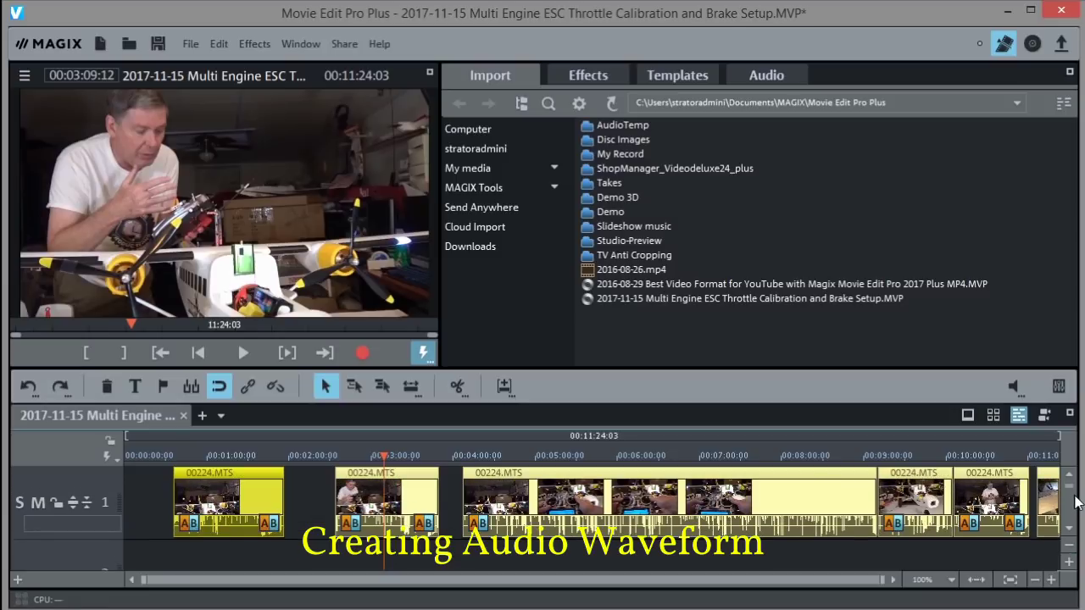
click(1069, 546)
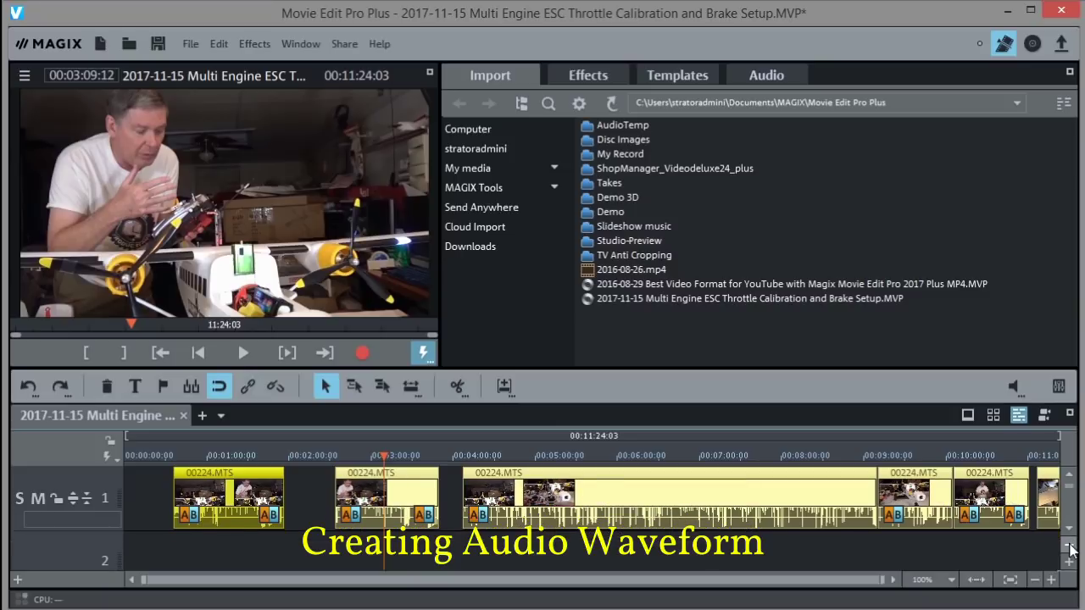
click(1068, 547)
click(1069, 546)
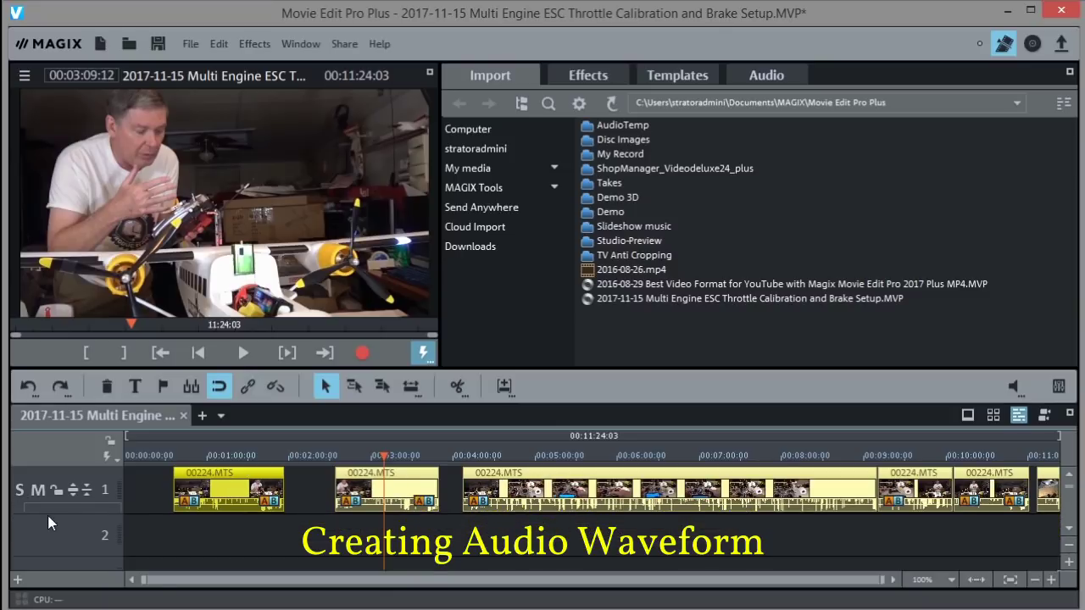
mouse_move(57, 513)
mouse_down()
mouse_move(54, 504)
mouse_move(52, 525)
mouse_move(49, 504)
mouse_up()
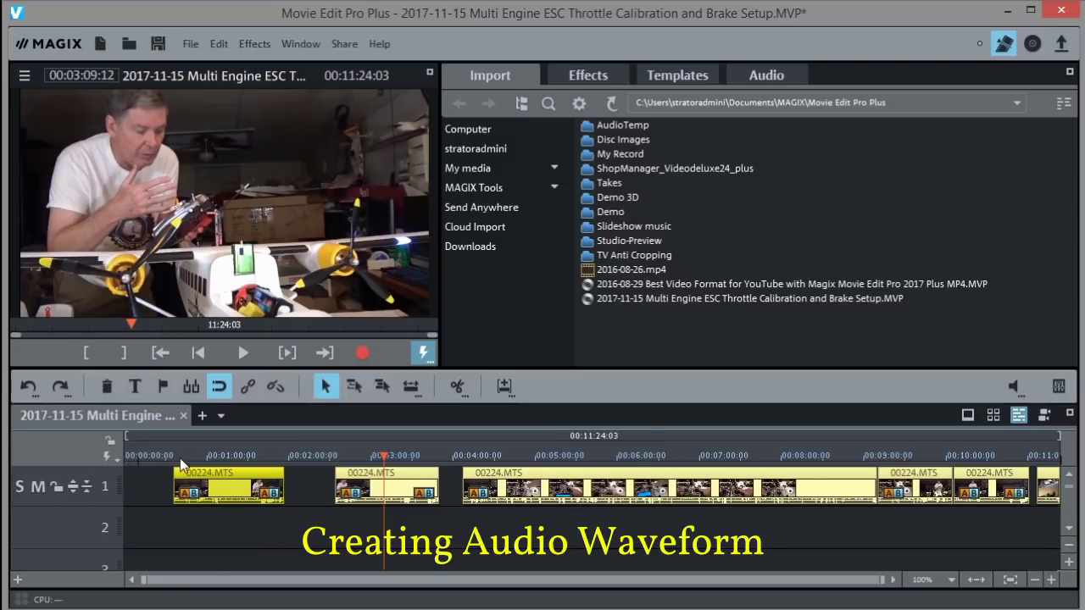
click(329, 494)
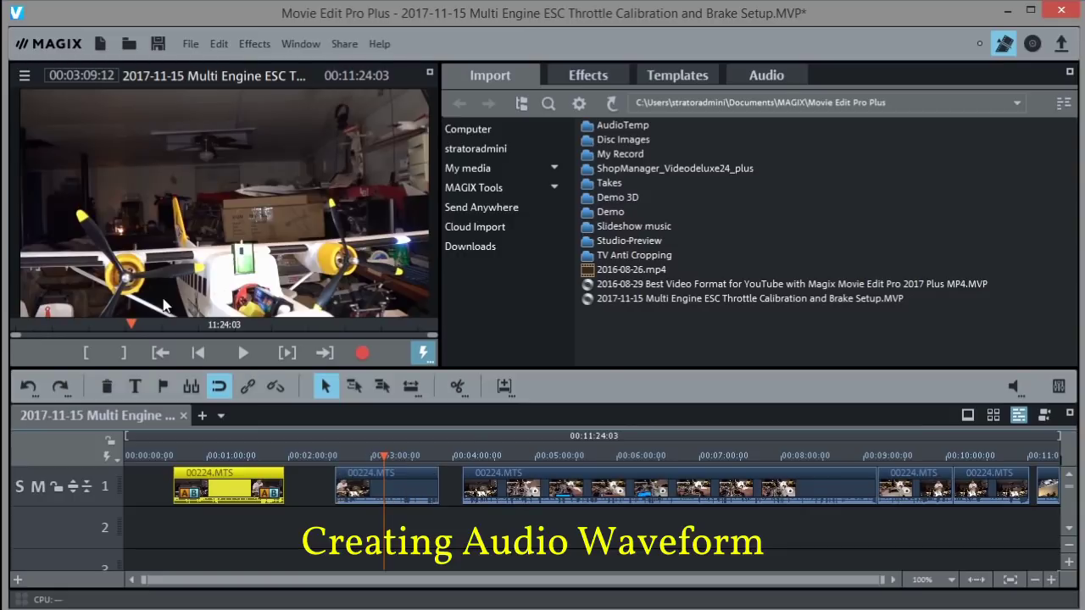
Review the Video/Audio program settings for automatic waveform creation during import and accept them
click(188, 44)
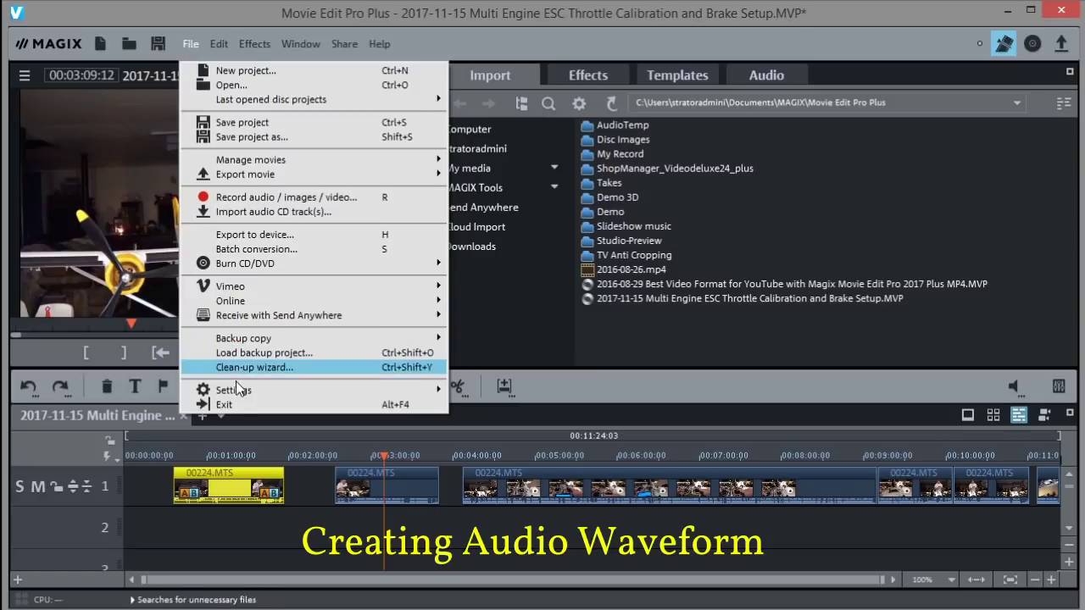
mouse_move(237, 392)
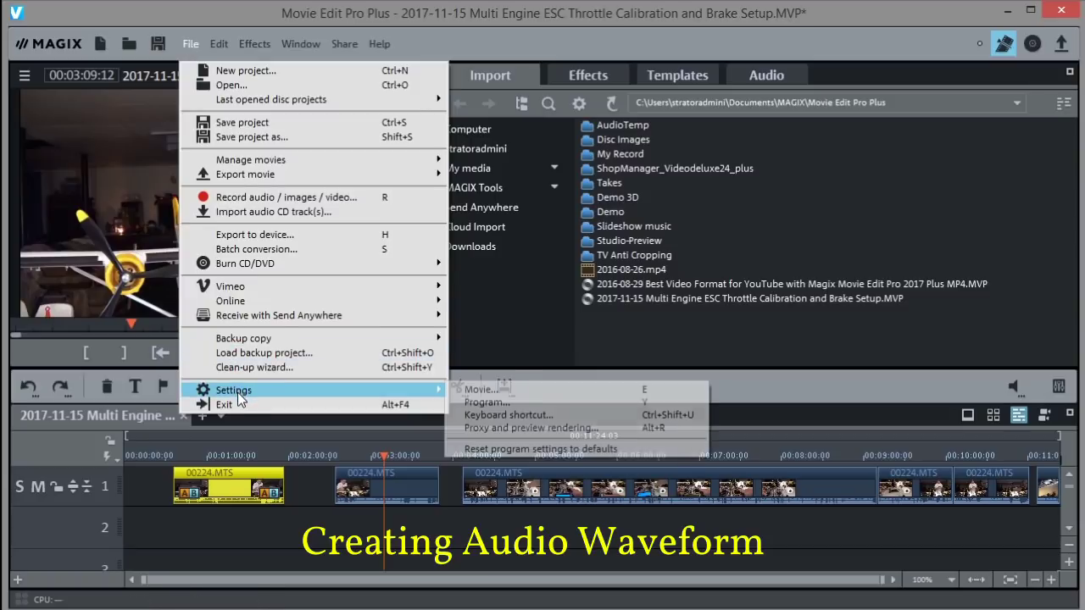
click(489, 403)
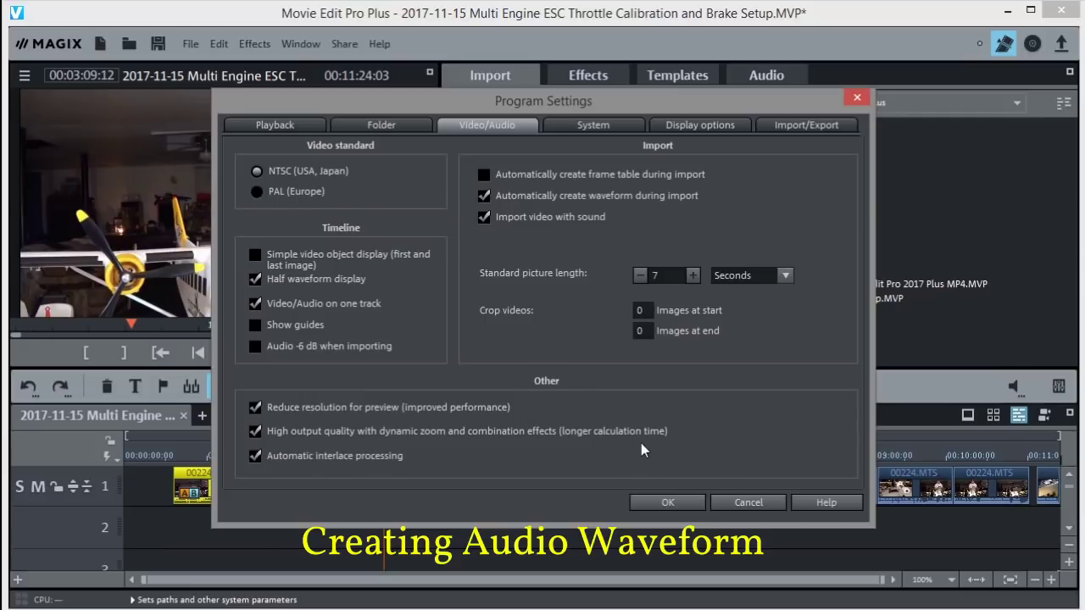
click(671, 501)
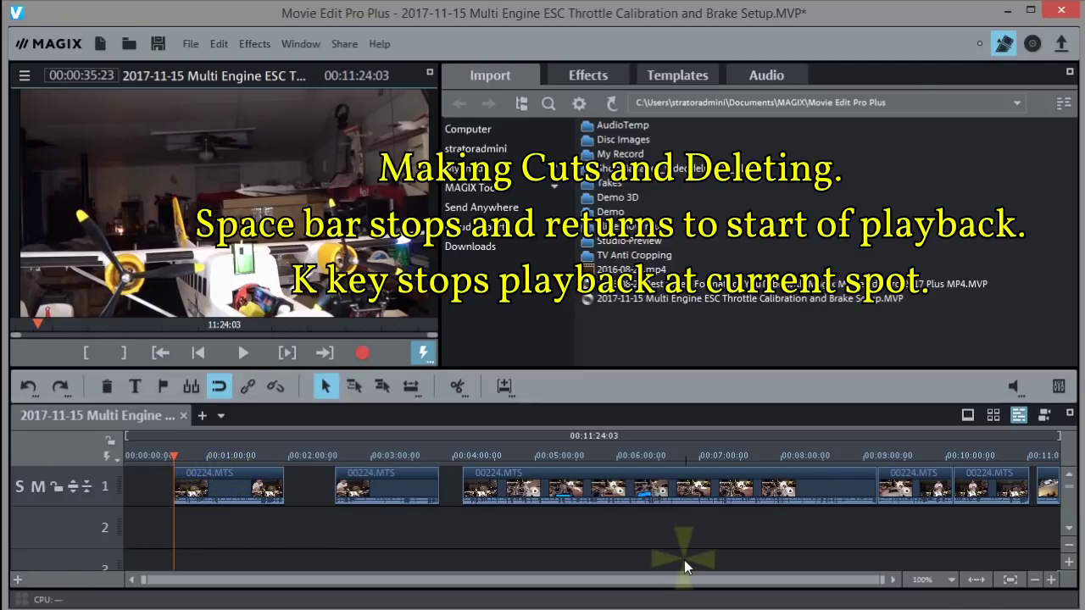
Play the first scene from its beginning with the timeline magnified to the 3% zoom level
click(1050, 582)
click(1051, 581)
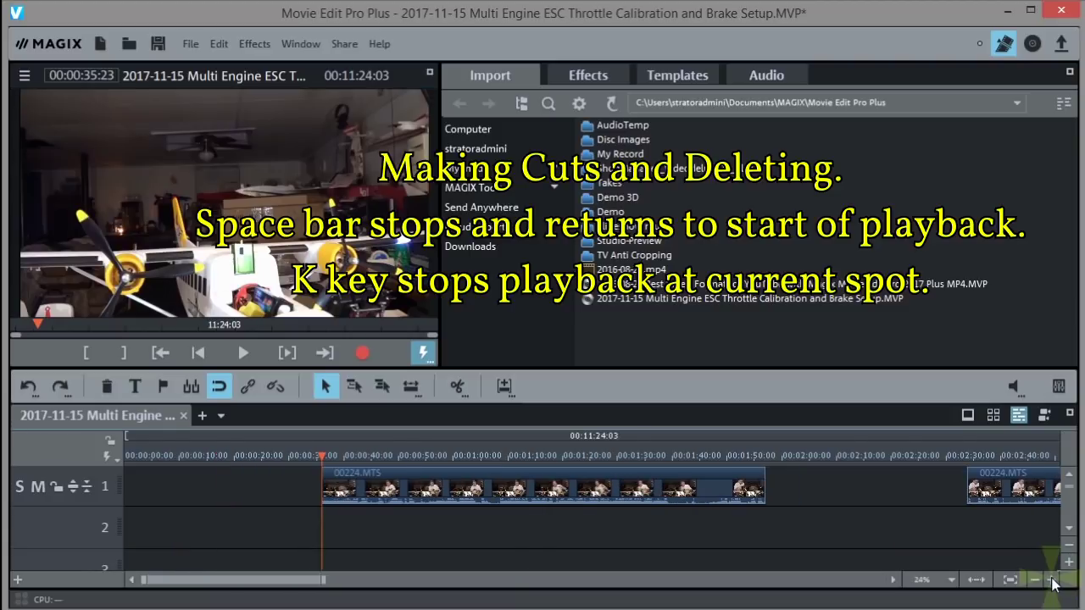
click(1050, 581)
click(1051, 581)
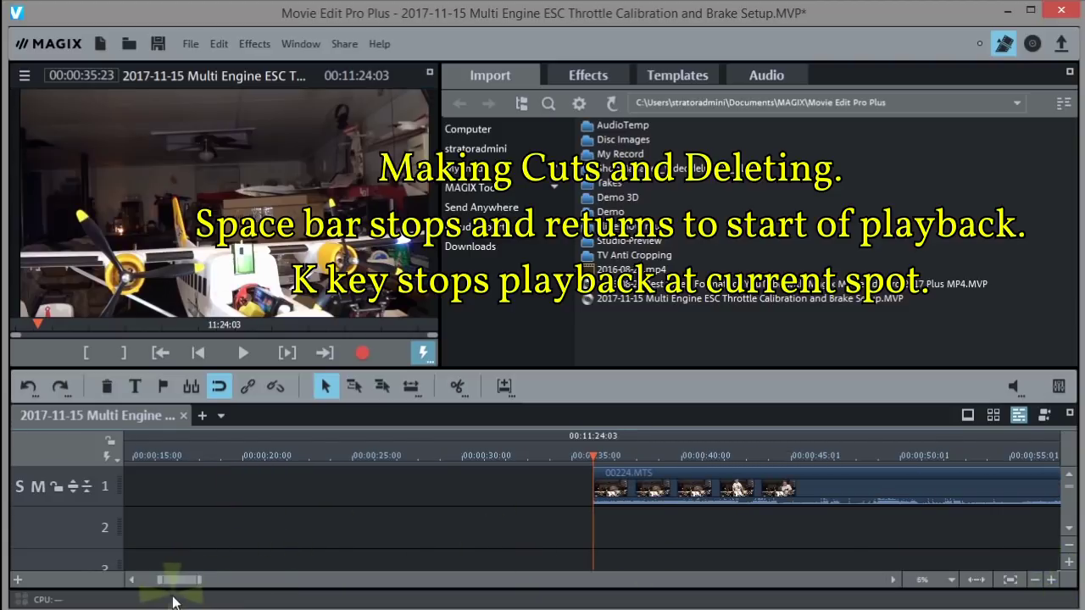
mouse_move(173, 582)
mouse_down()
mouse_move(204, 581)
mouse_move(192, 583)
mouse_up()
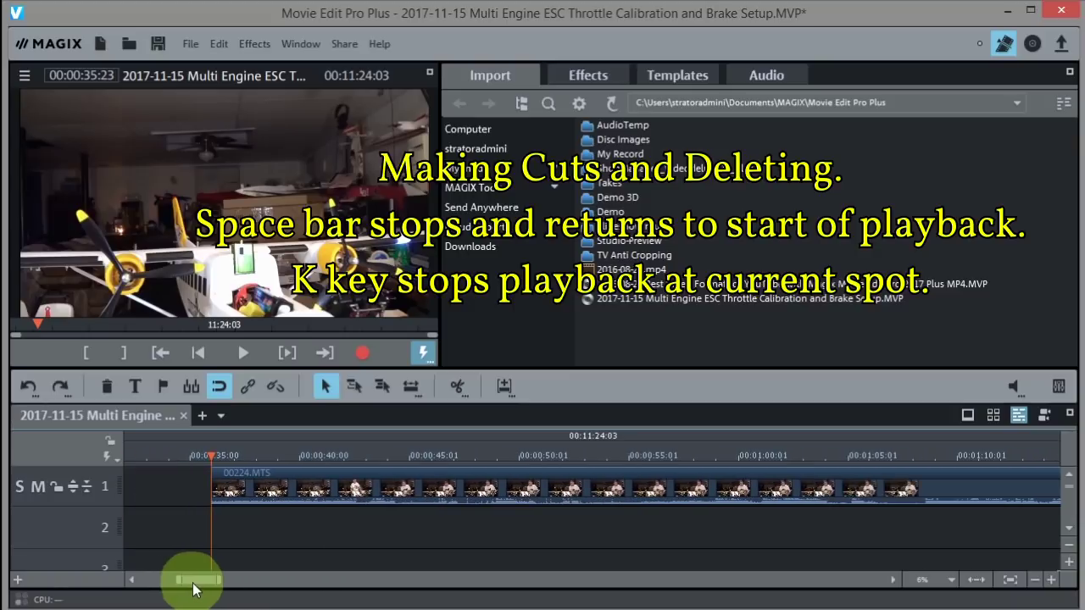
click(1051, 581)
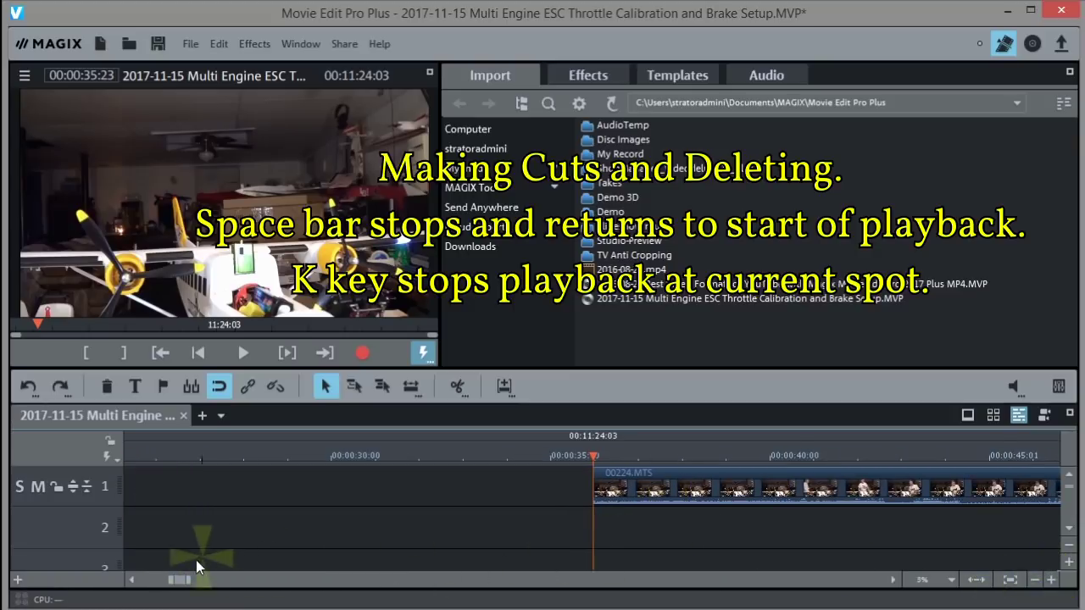
drag(176, 579, 189, 583)
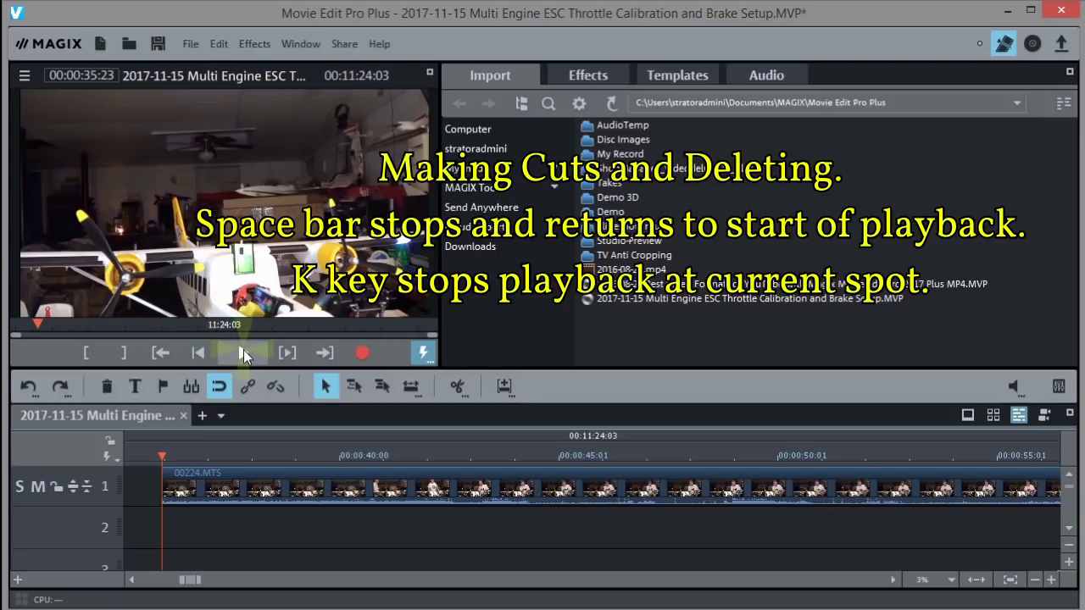
click(243, 353)
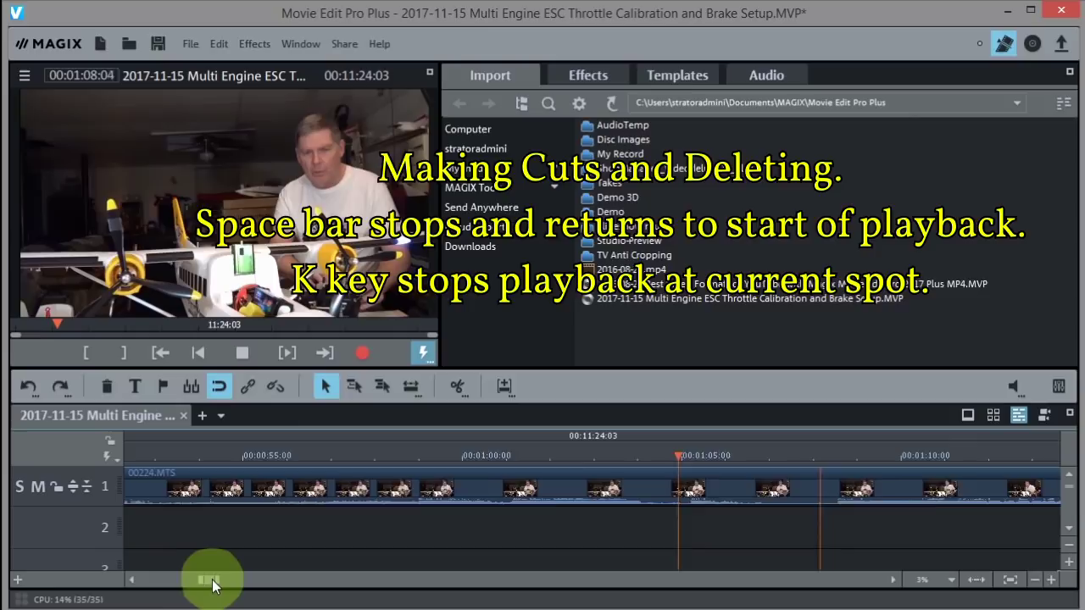
Set the playback marker to about 00:01:08 in the first scene, stop playback and restart it from that point
drag(212, 583, 223, 583)
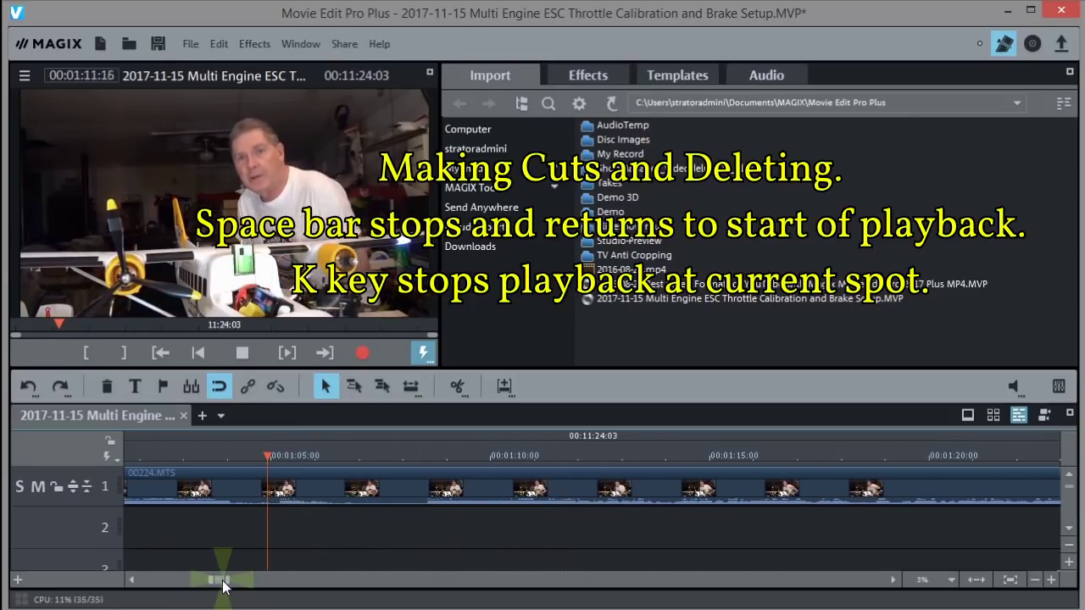
click(426, 455)
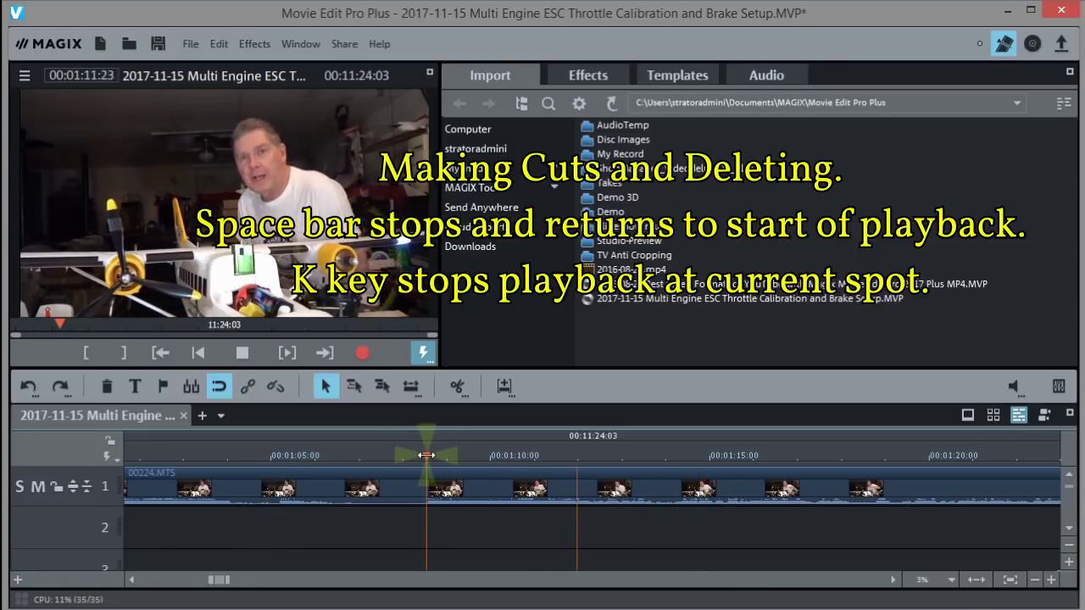
click(237, 346)
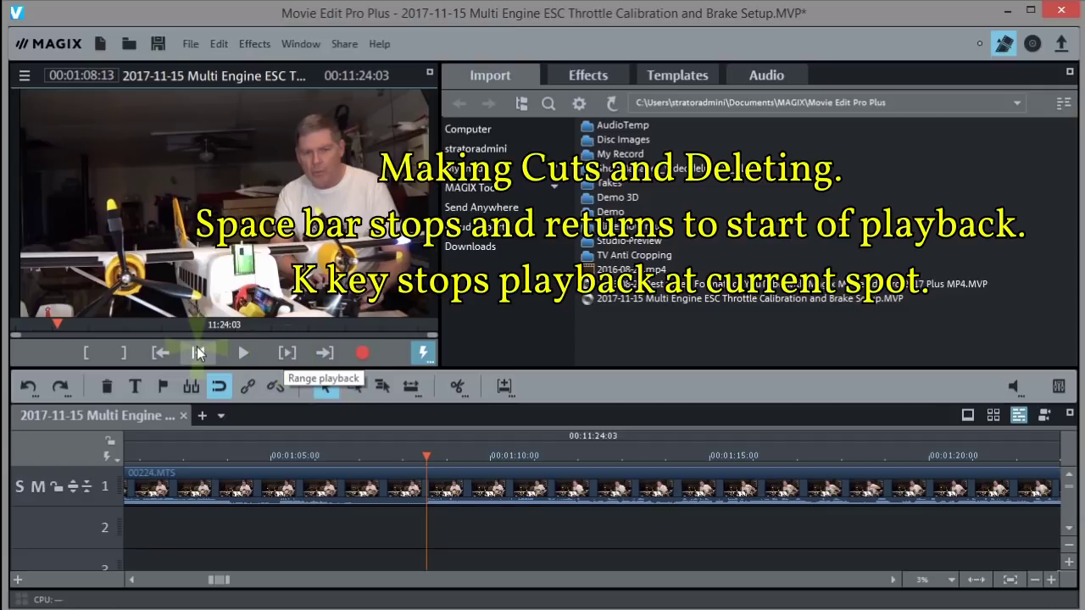
click(242, 351)
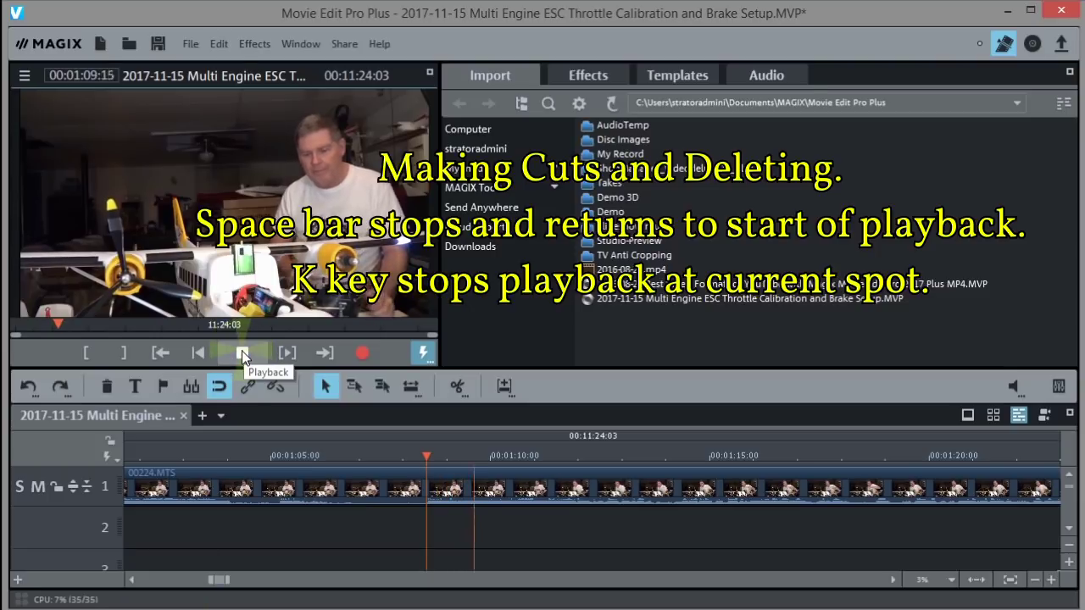
Stop playback at its starting point, then play the scene again from about 00:01:08 and stop back at that start position
click(428, 462)
click(427, 484)
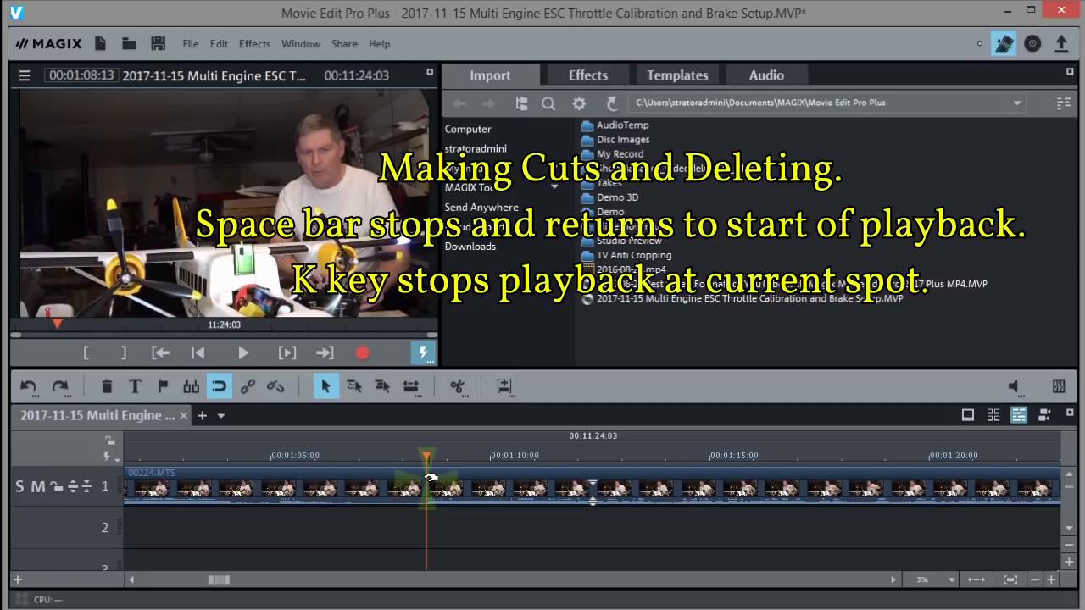
click(395, 546)
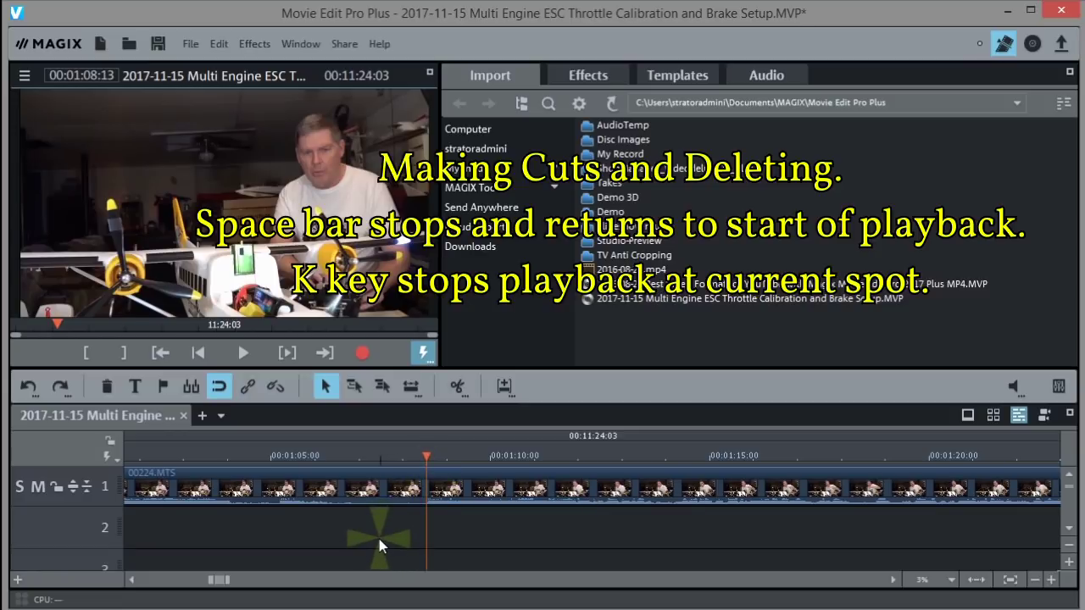
key(space)
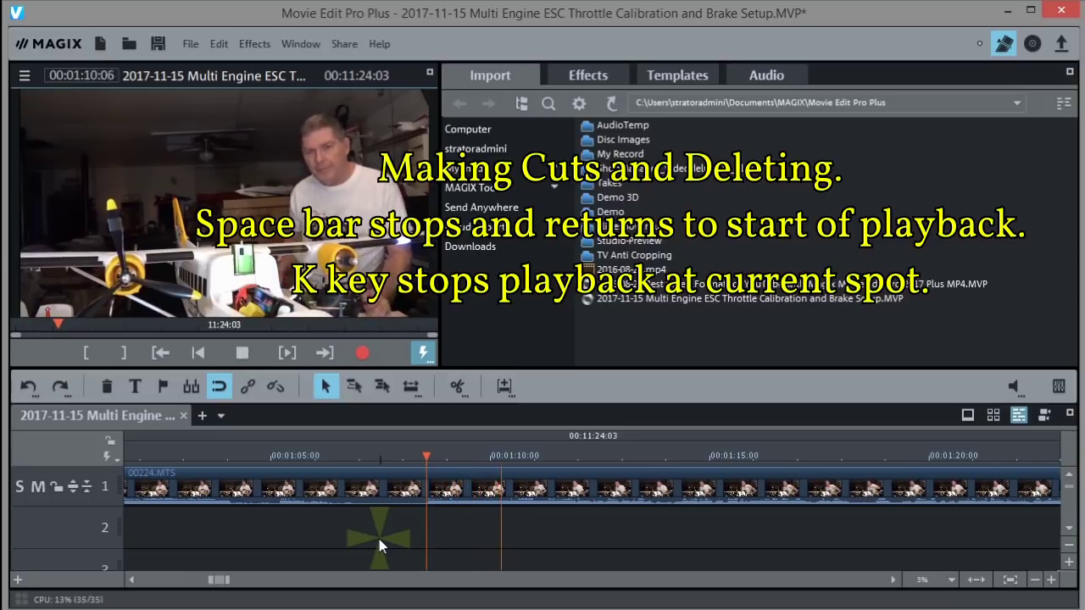
key(space)
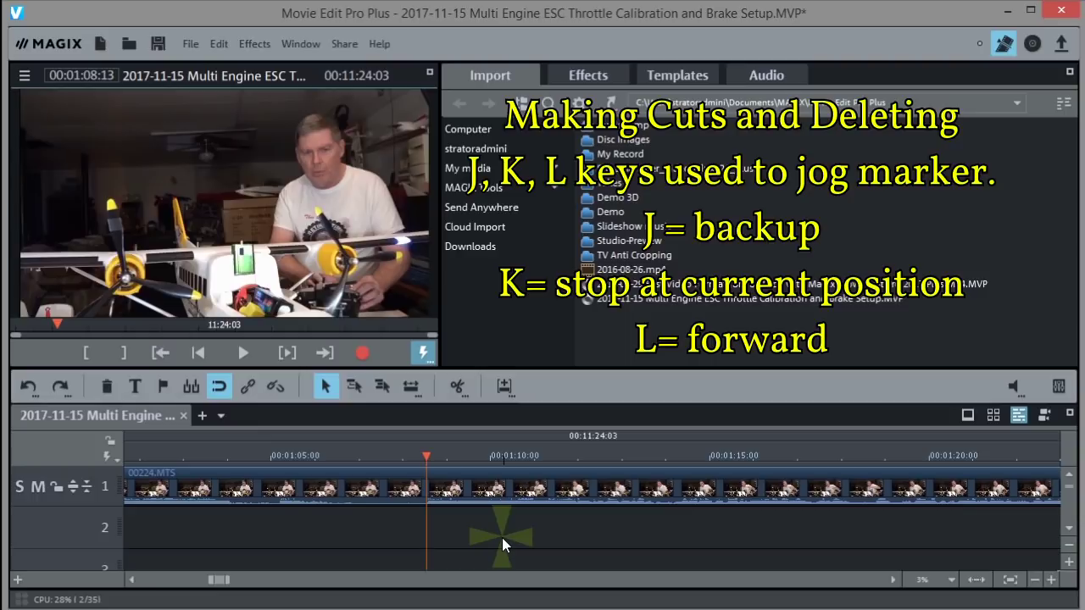
Jog the marker backward to about 00:01:04, then play forward and stop it in place at about 00:01:12
key(j)
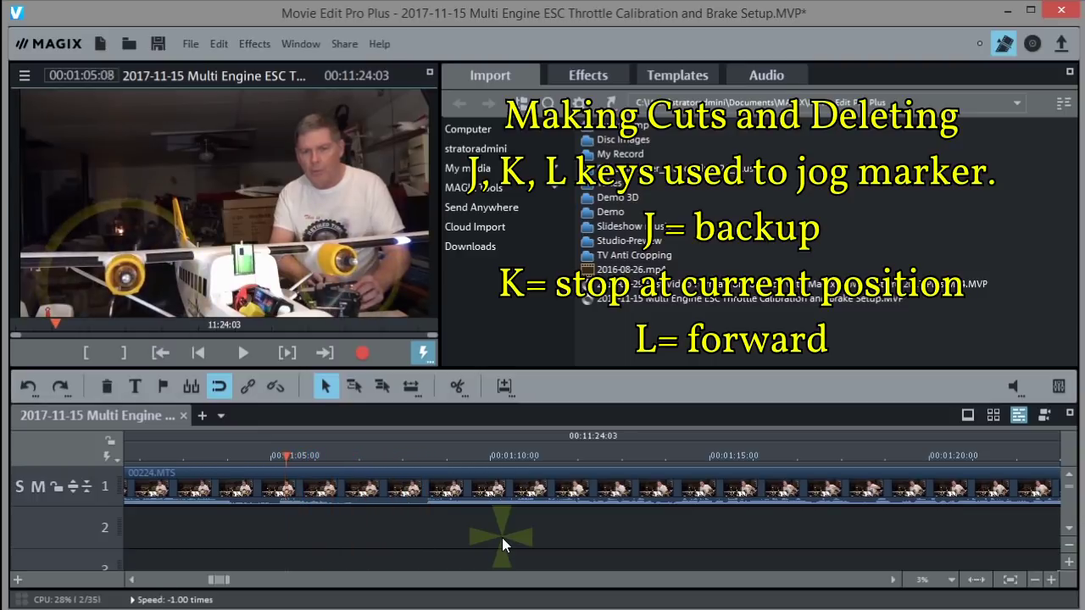
key(k)
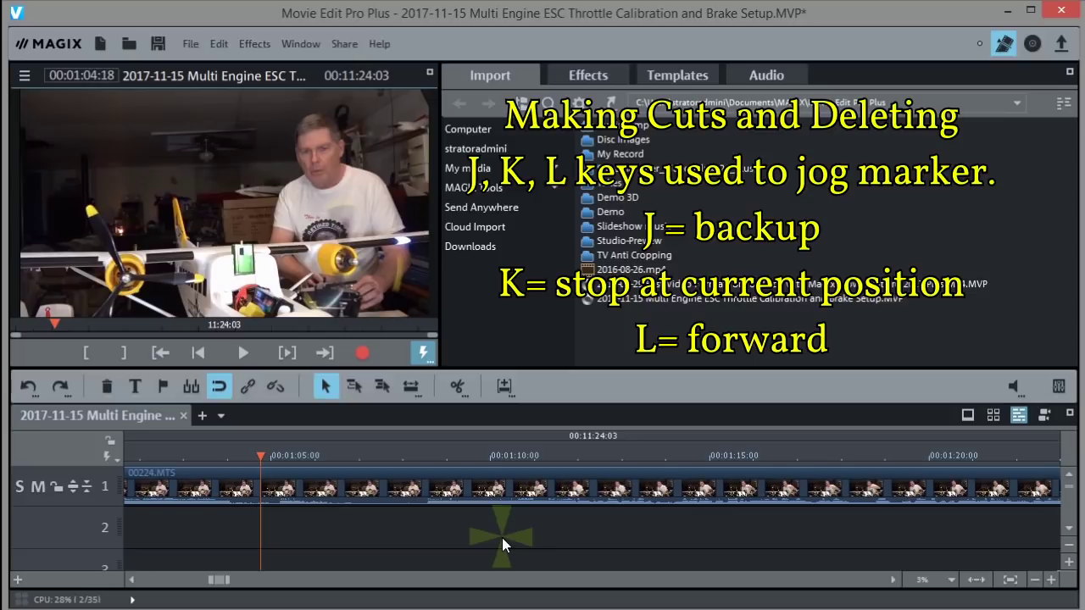
key(l)
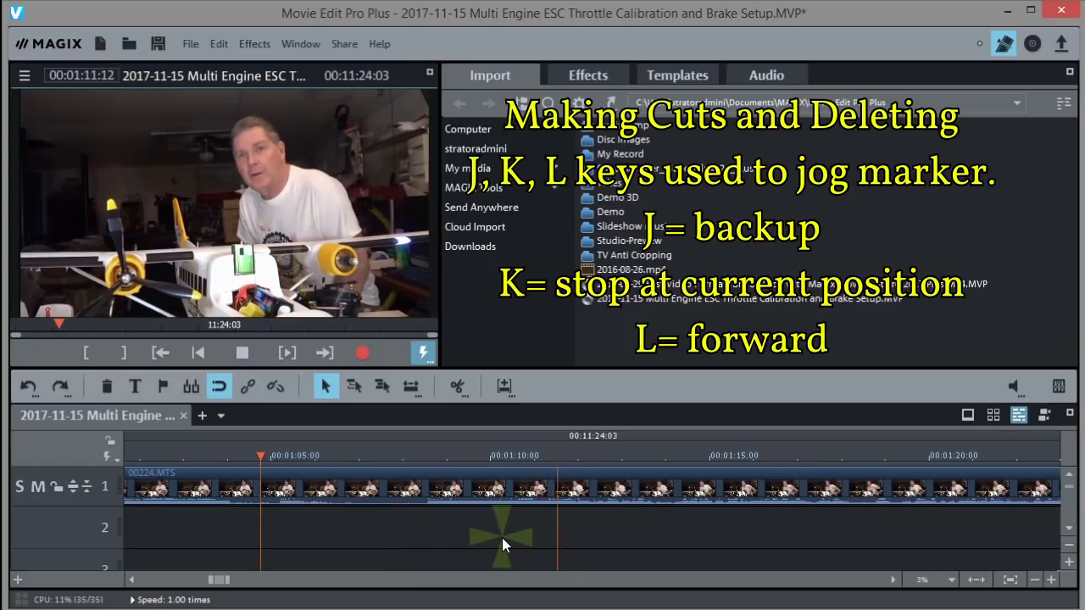
key(k)
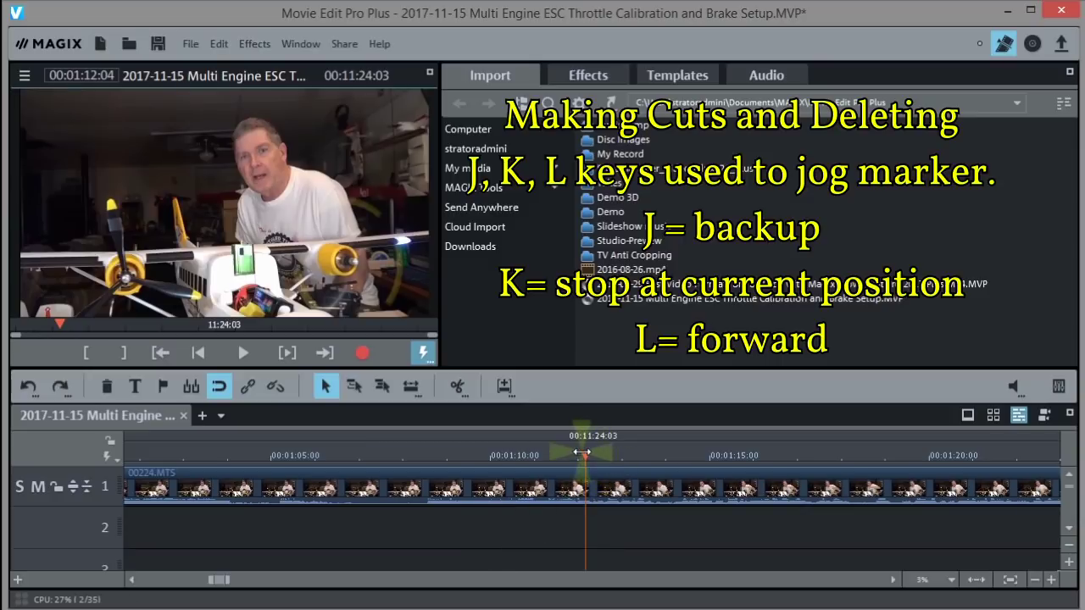
Split the first scene at 00:01:11:05 after previewing that spot, and delete the part before the cut
drag(583, 454, 543, 455)
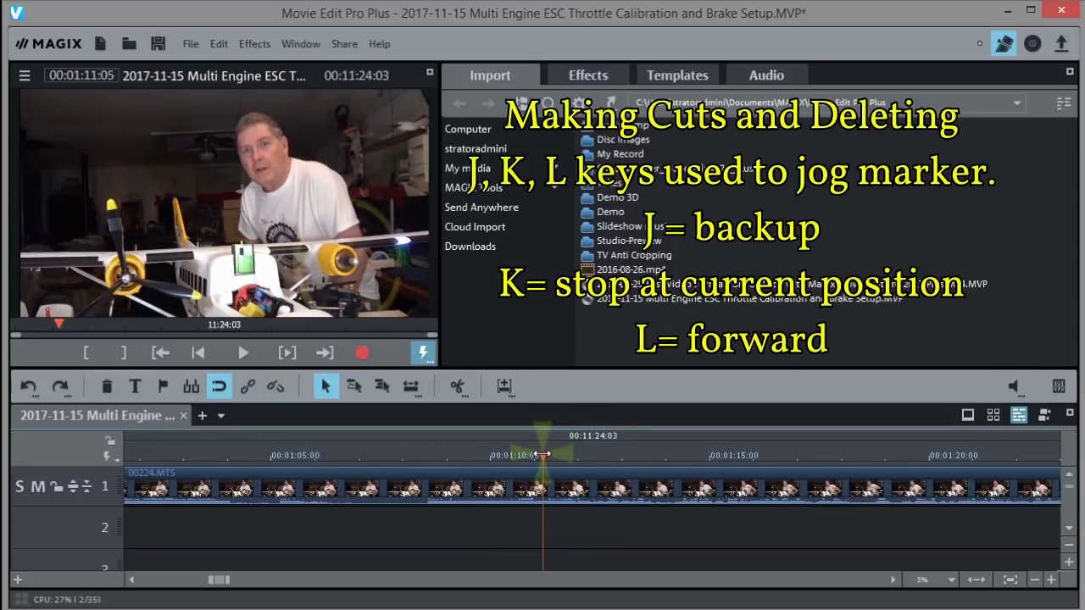
key(l)
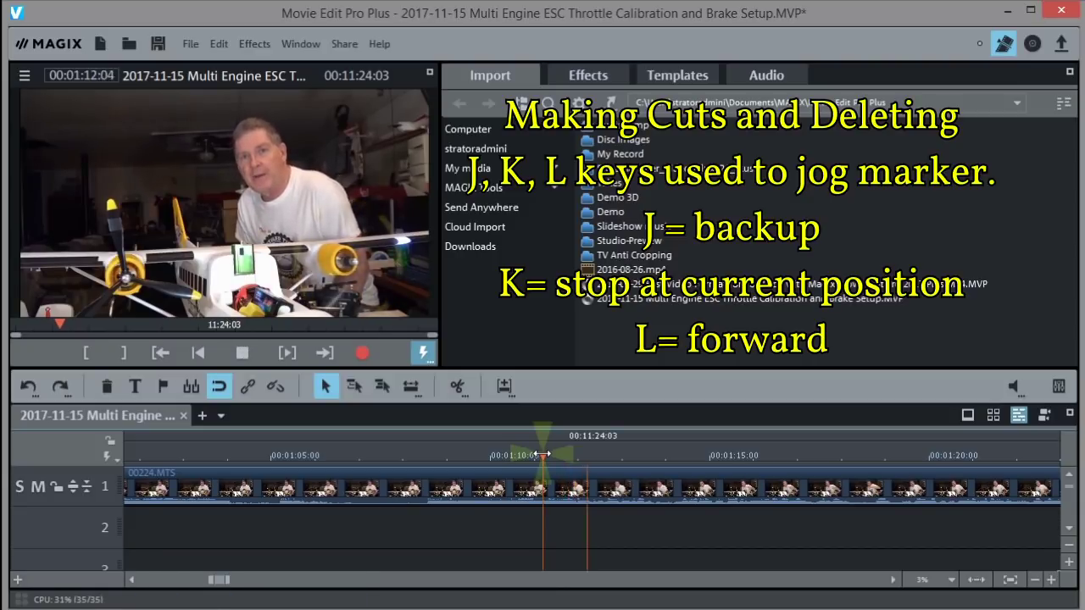
key(space)
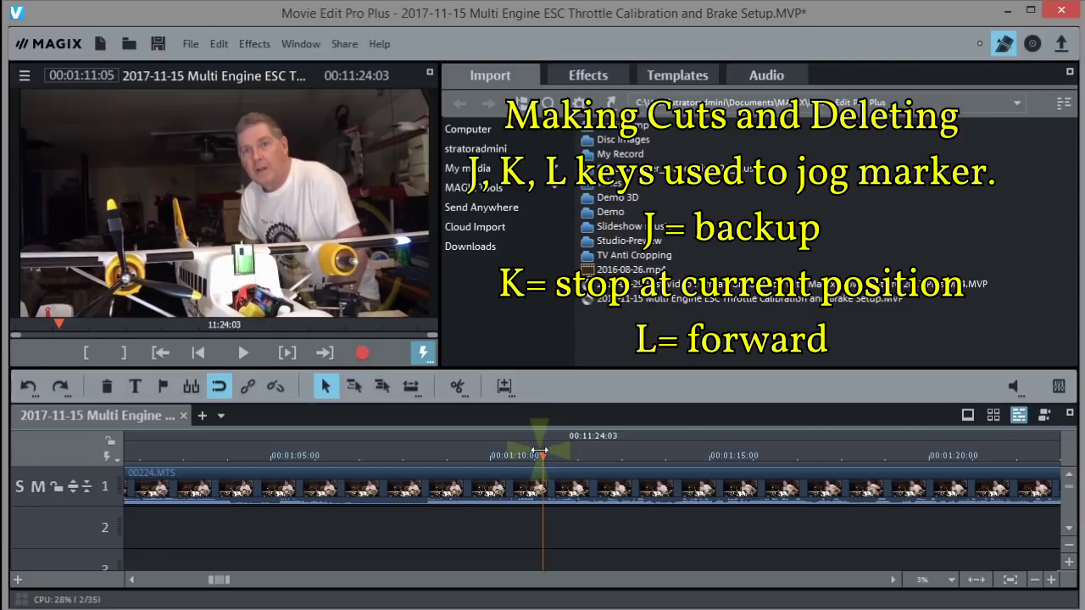
click(457, 386)
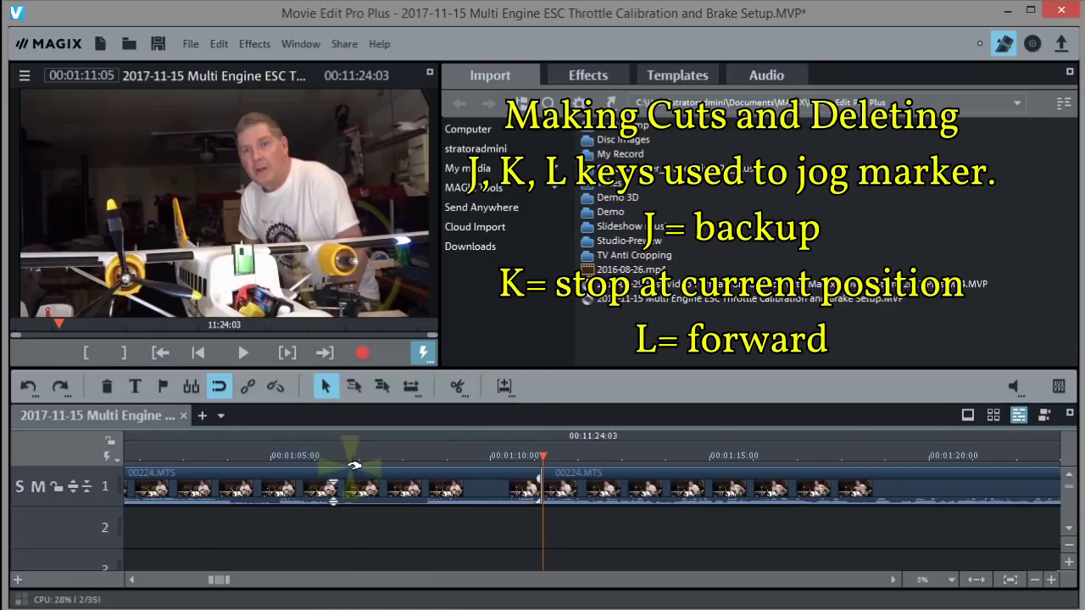
click(360, 489)
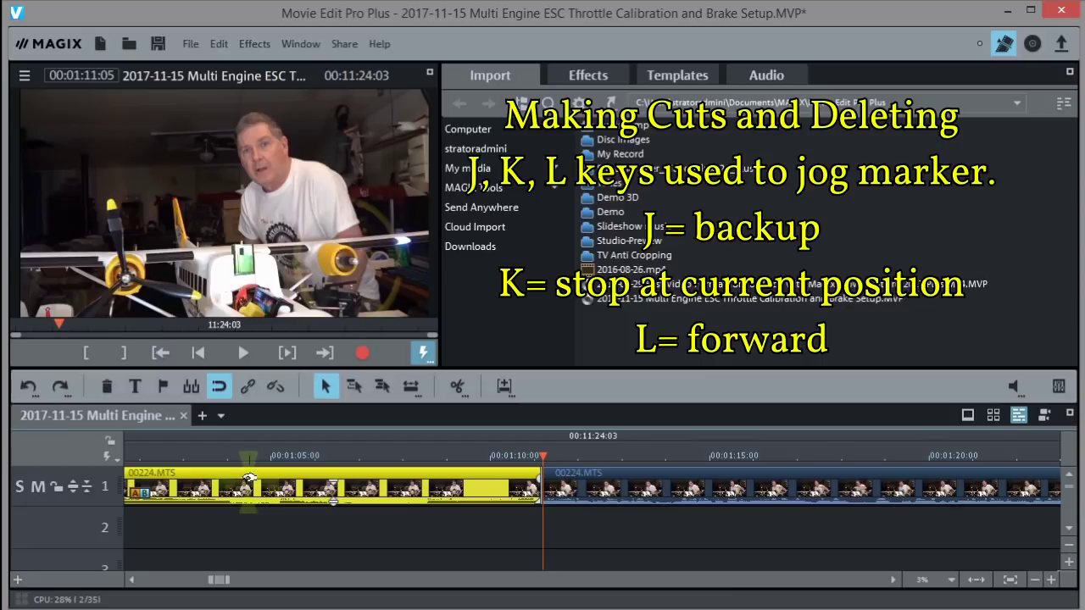
click(107, 387)
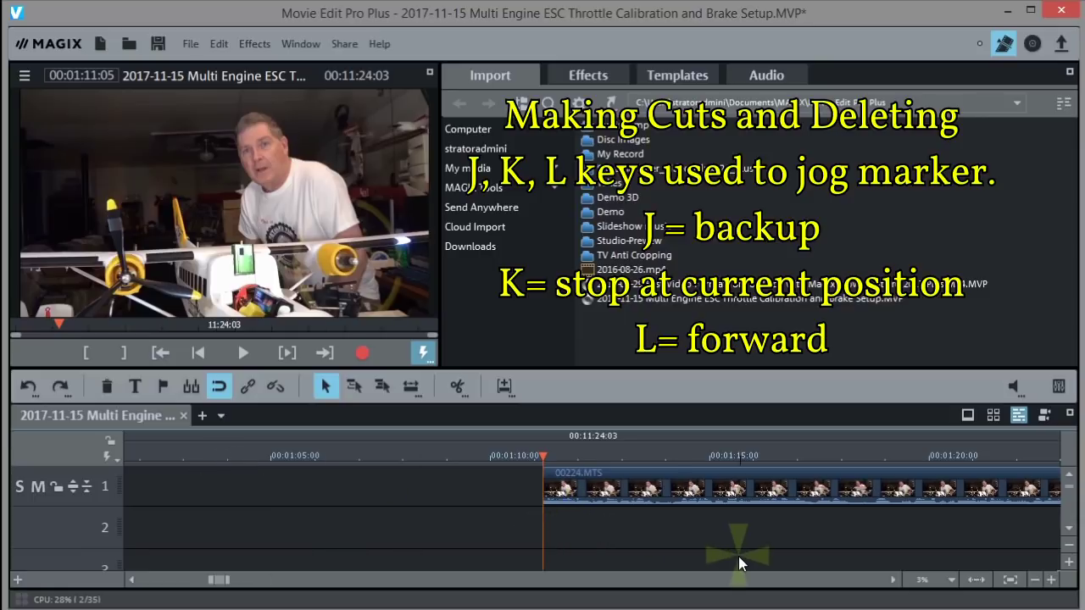
Shift all remaining scenes on track 1 together to the start of the timeline, using the single-track mouse mode with the whole project in view
click(354, 388)
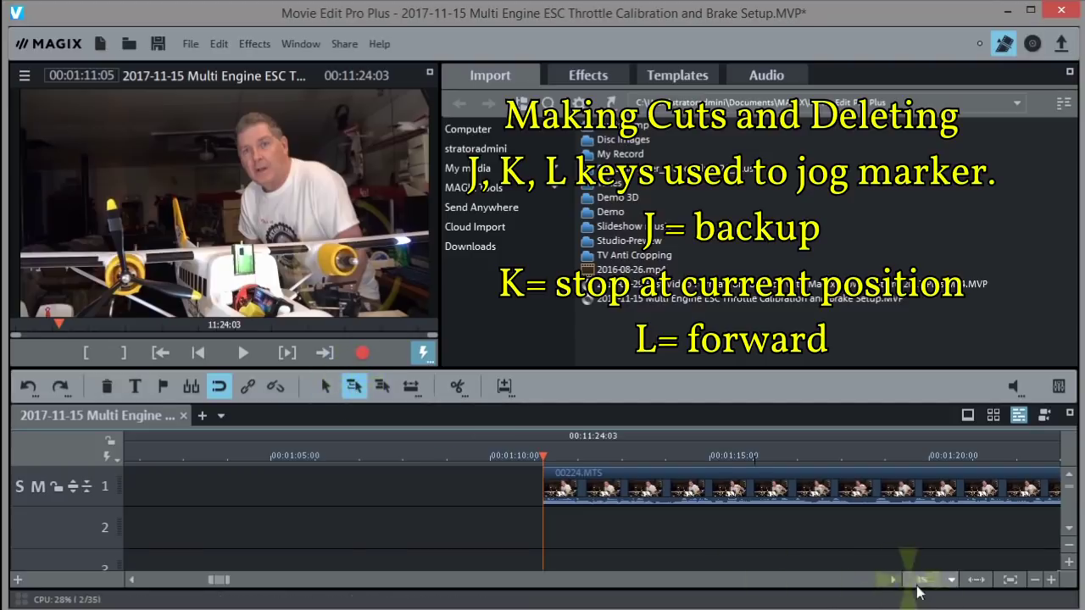
click(977, 581)
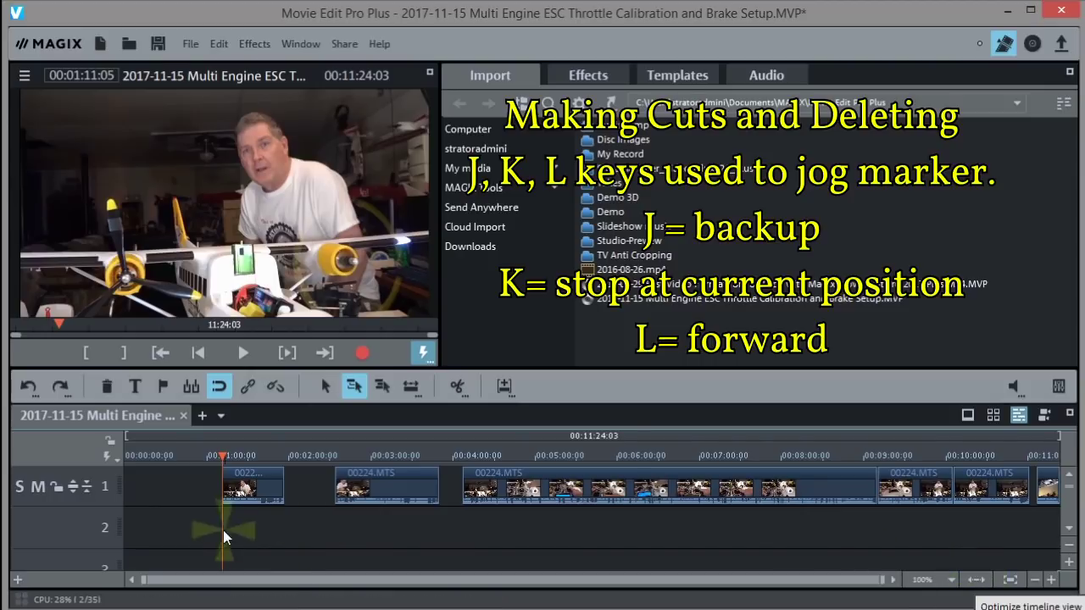
drag(256, 479, 159, 476)
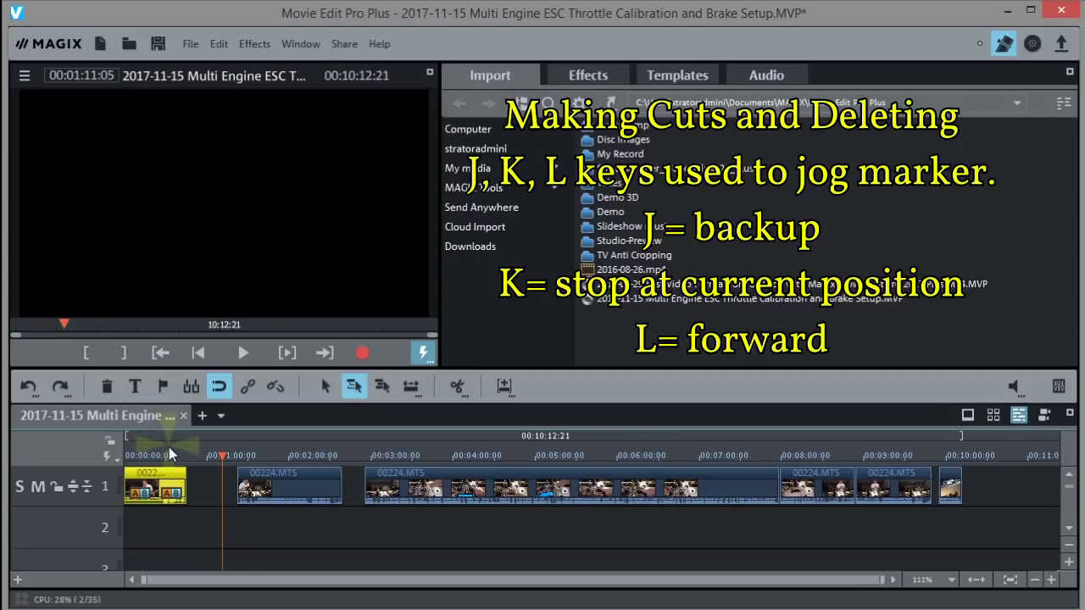
Play through the magnified first scene to find the end of the wanted footage and split it at 00:00:28:06
mouse_move(128, 461)
mouse_down()
mouse_move(181, 457)
mouse_move(129, 447)
mouse_move(147, 454)
mouse_up()
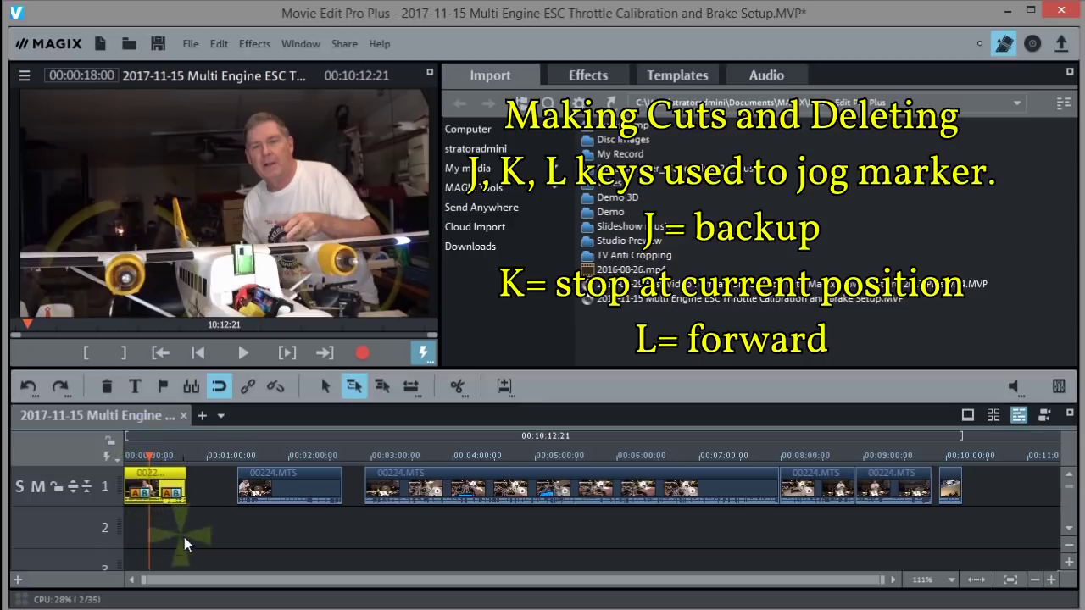
click(1050, 580)
click(1049, 580)
click(1049, 579)
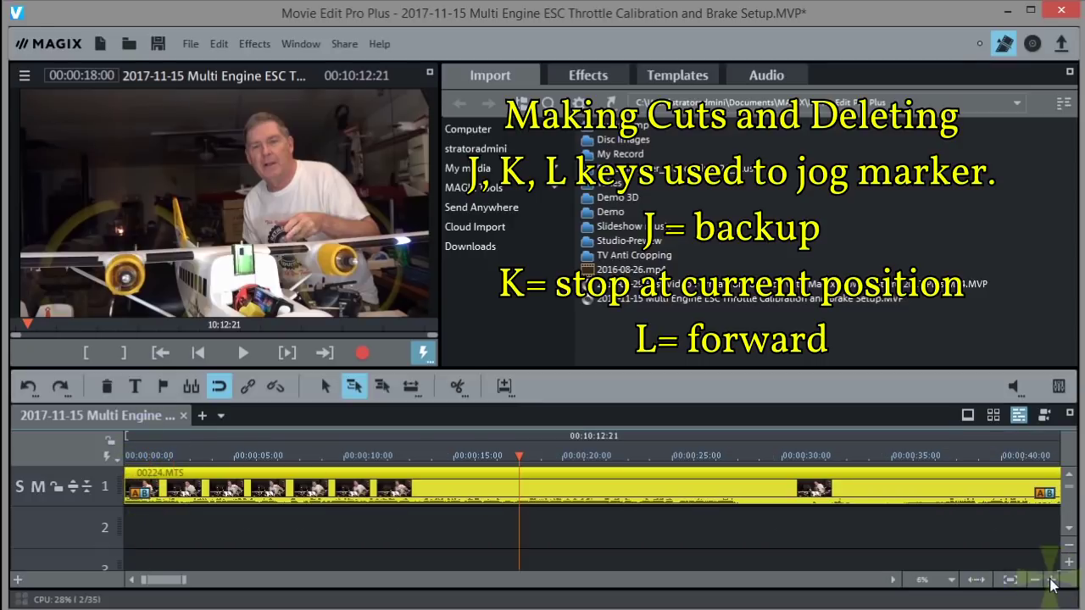
click(624, 449)
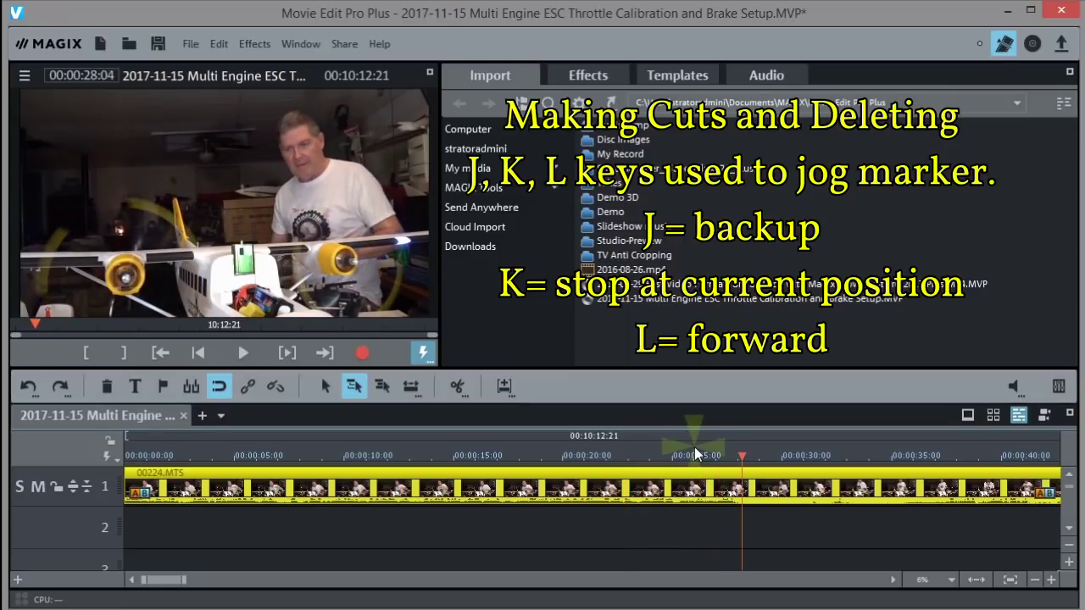
drag(740, 455, 659, 456)
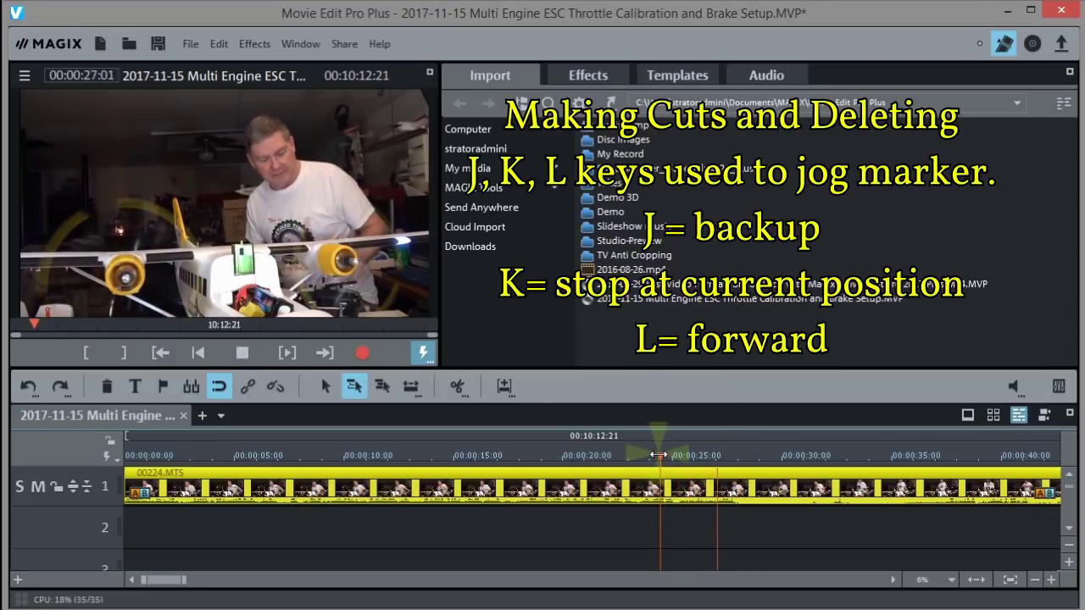
key(k)
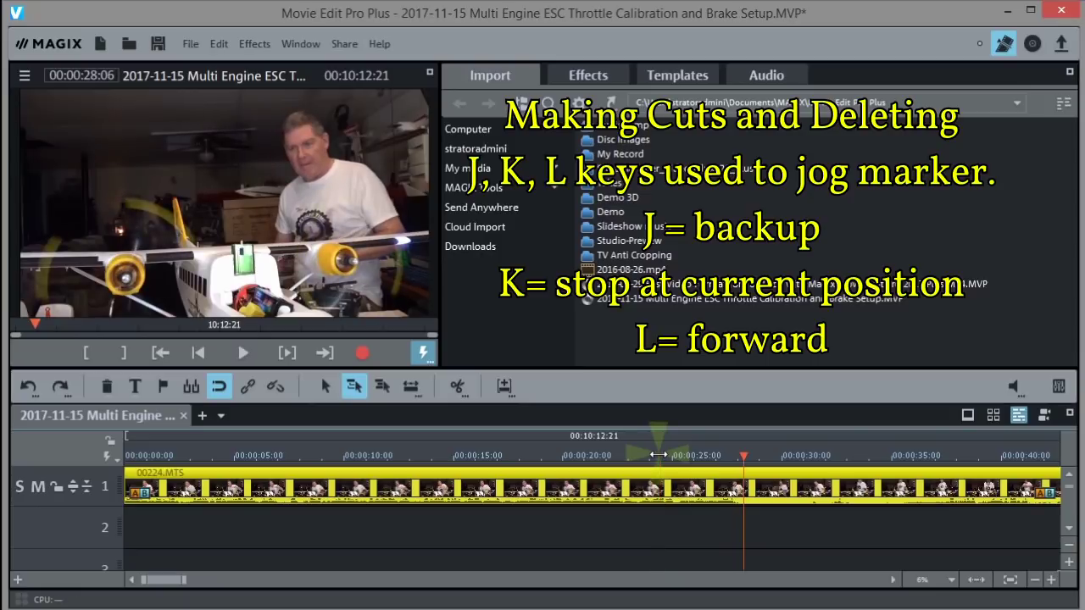
click(455, 386)
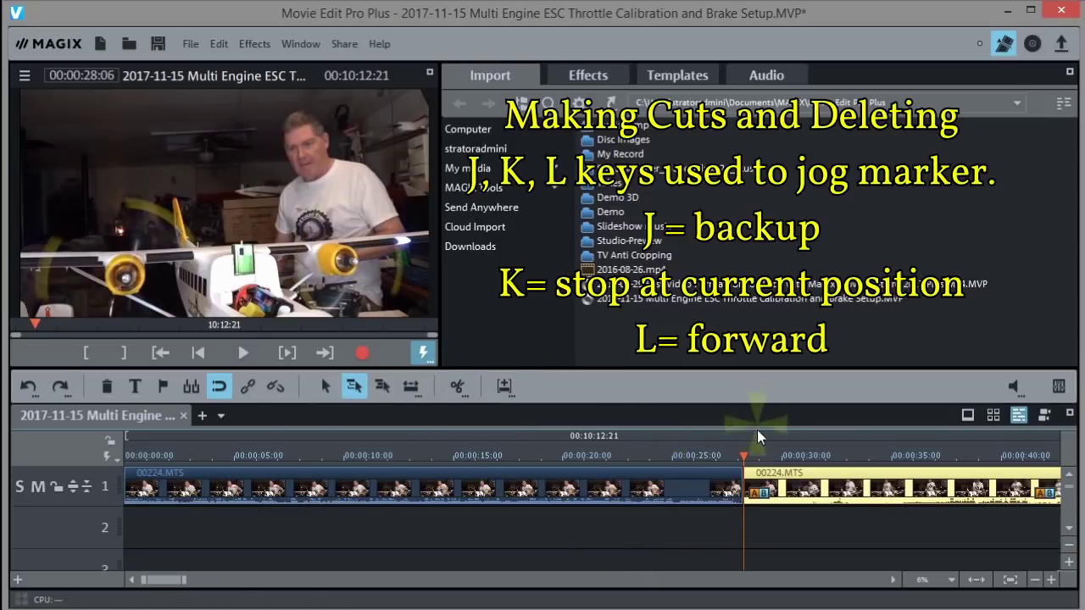
Delete the part of the first scene after the 00:00:28:06 cut and move the following scenes earlier to start at about 00:00:45:00
click(969, 456)
key(l)
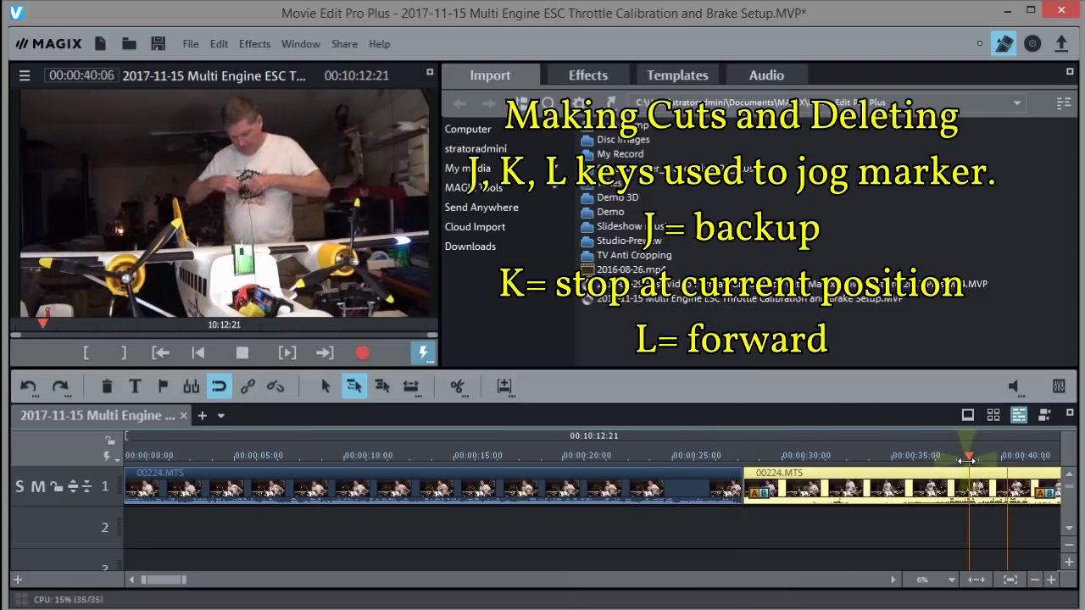
key(space)
click(890, 490)
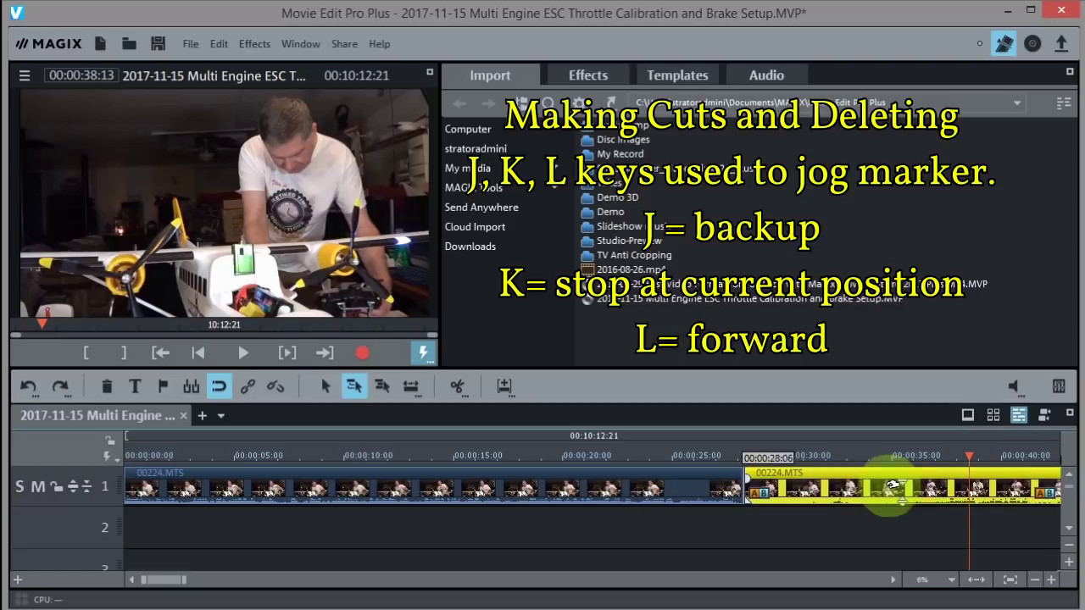
click(1044, 580)
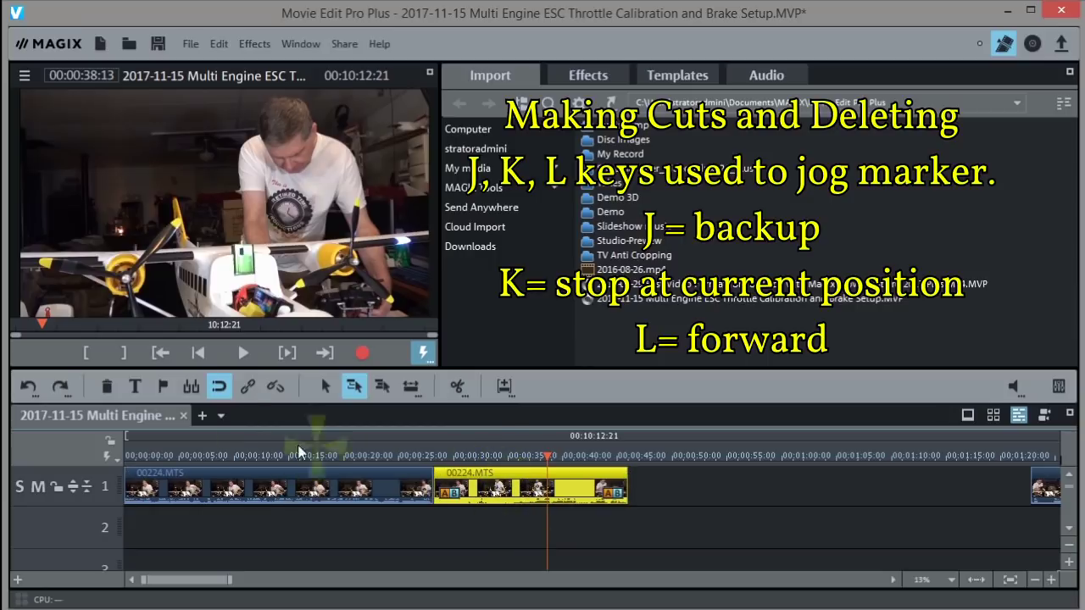
click(108, 388)
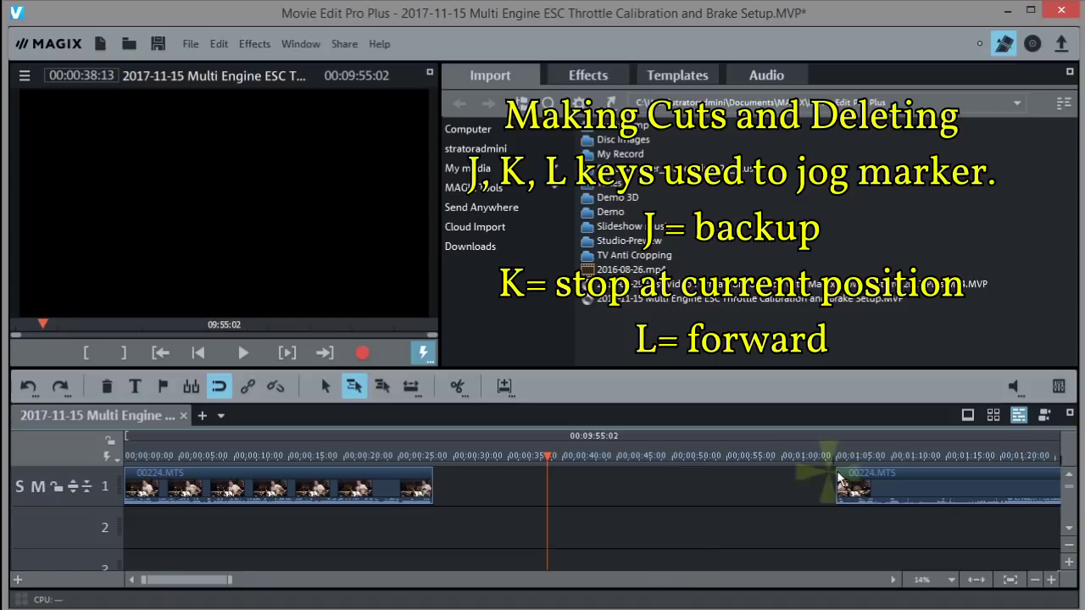
drag(882, 480, 664, 473)
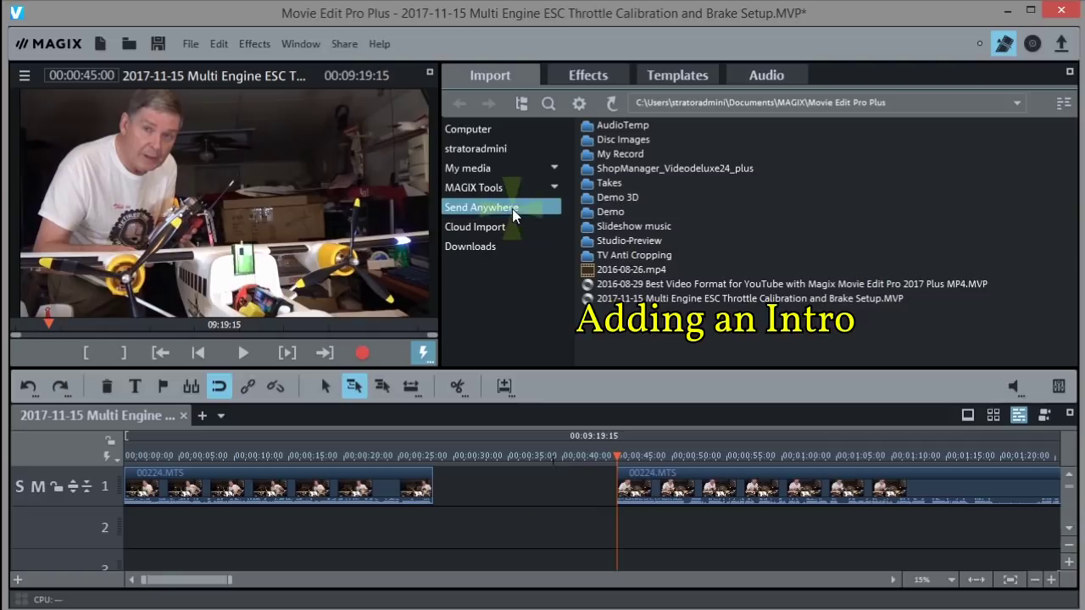
Browse the template collections and open Intros/Outros Basic under Intro/Outro animations
click(675, 76)
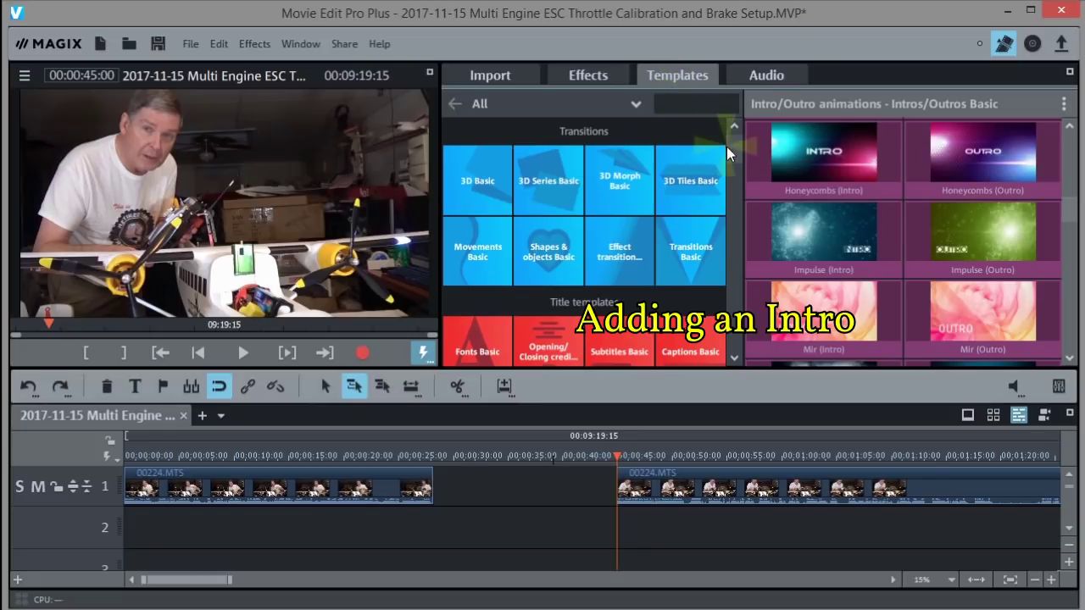
drag(732, 149, 730, 201)
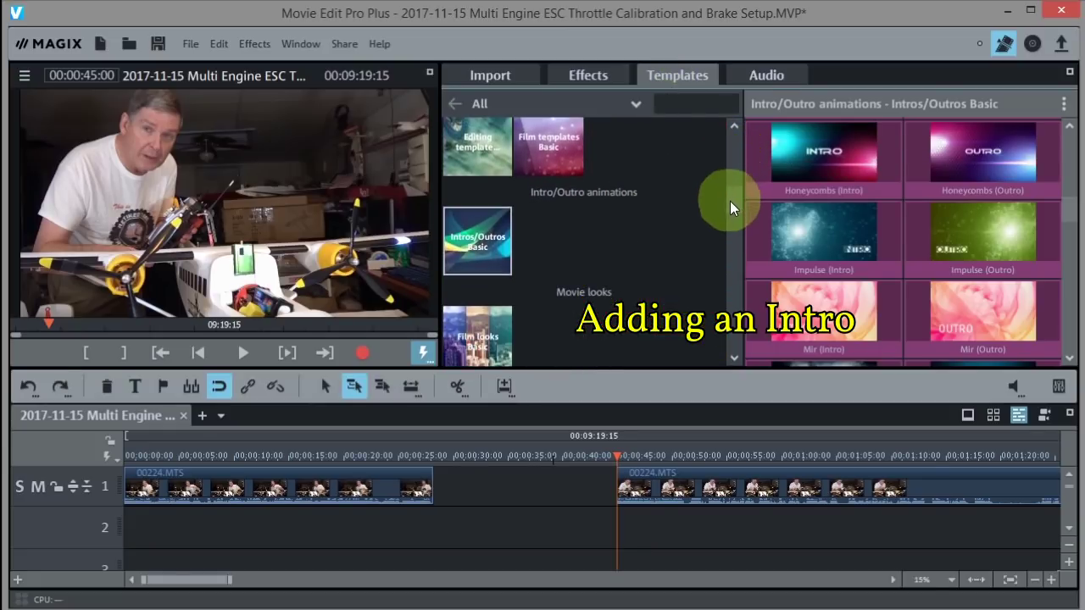
click(493, 244)
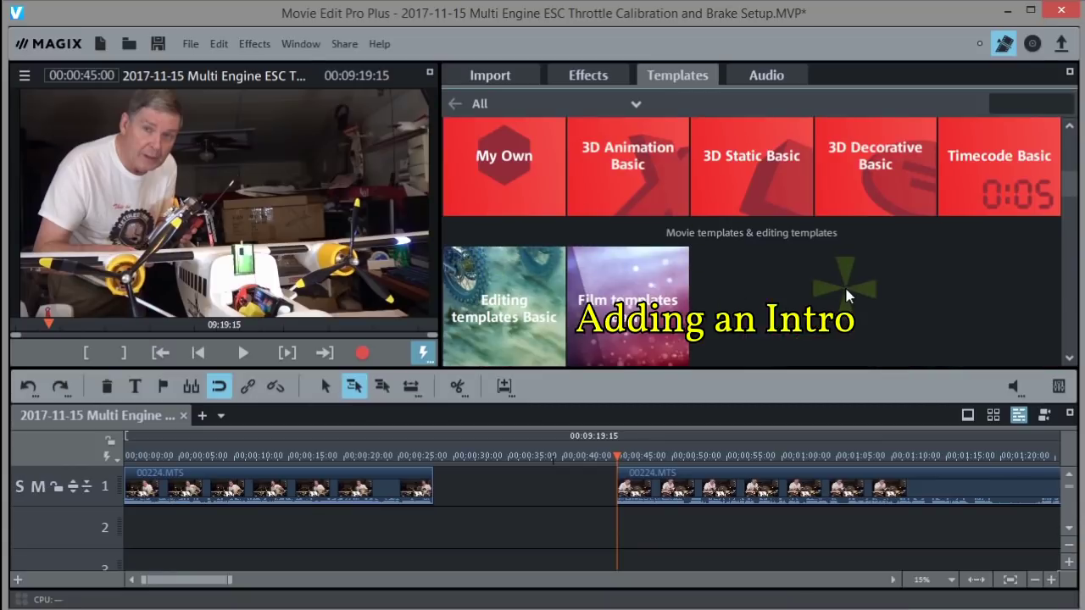
drag(1065, 161, 1065, 260)
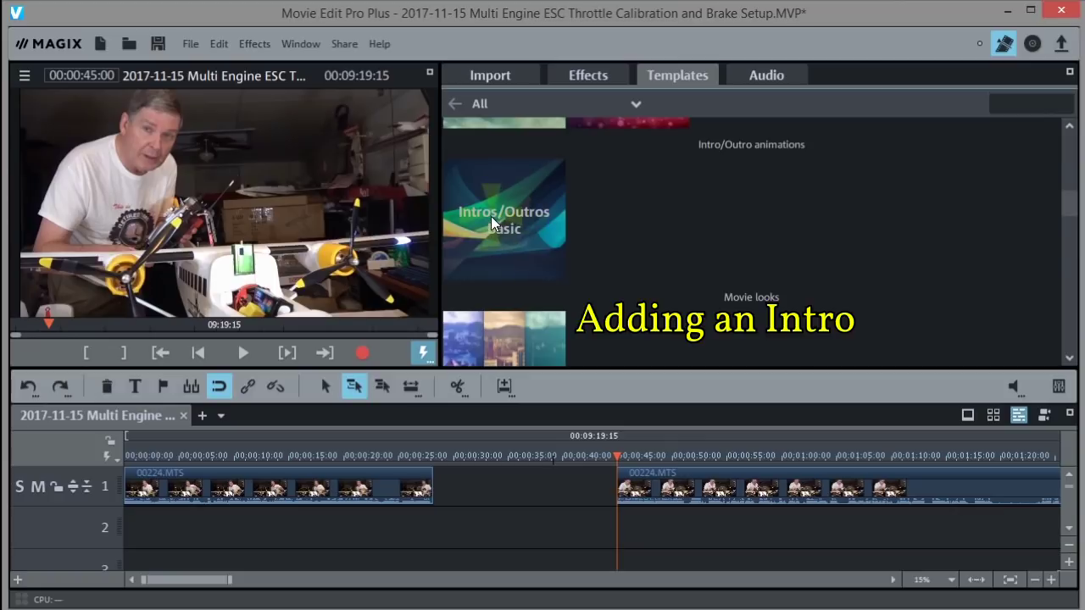
click(491, 217)
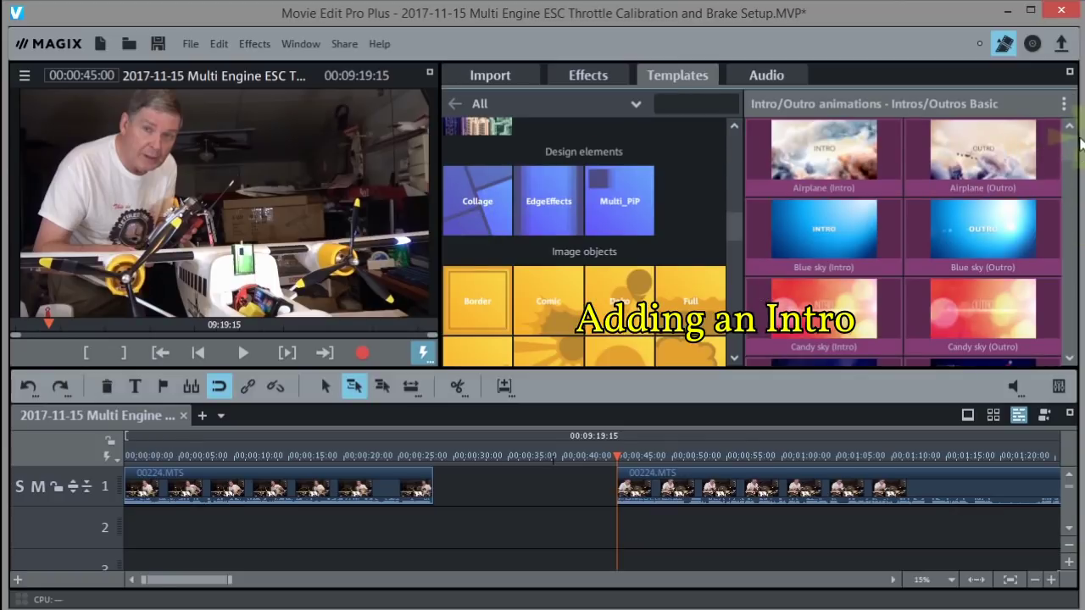
Look through the intro animations and preview the Honeycombs (Intro) template
scroll(1073, 157, down, 2)
scroll(1073, 169, down, 5)
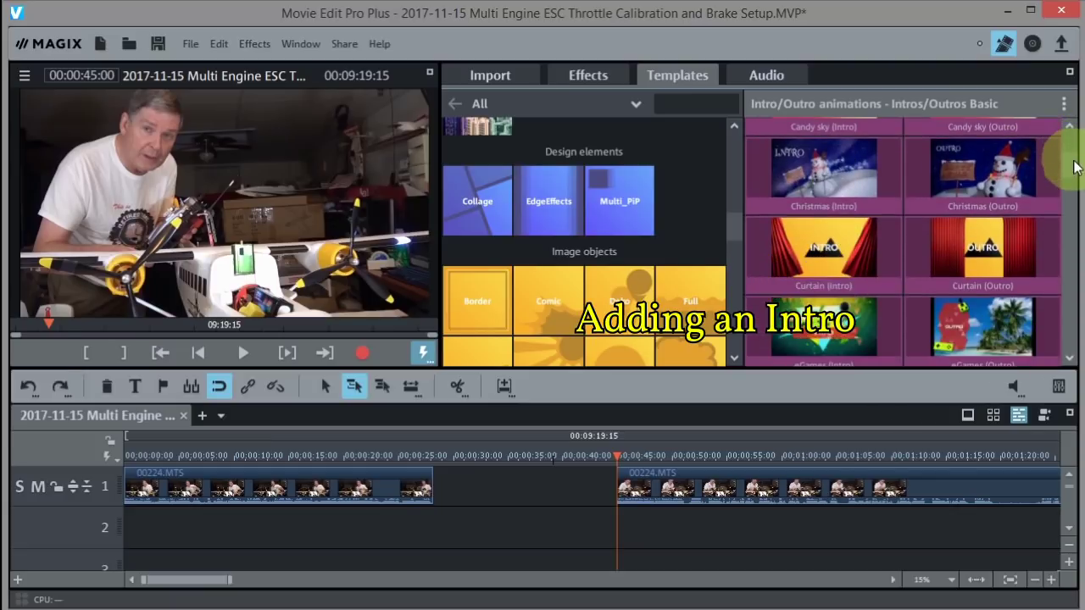
scroll(1074, 188, down, 5)
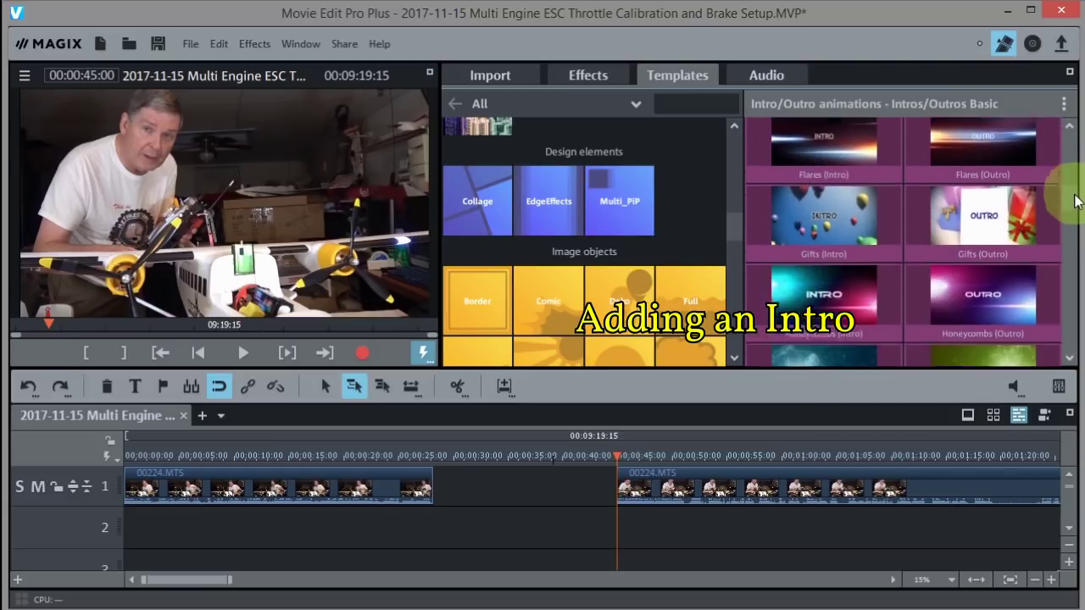
scroll(1073, 212, up, 2)
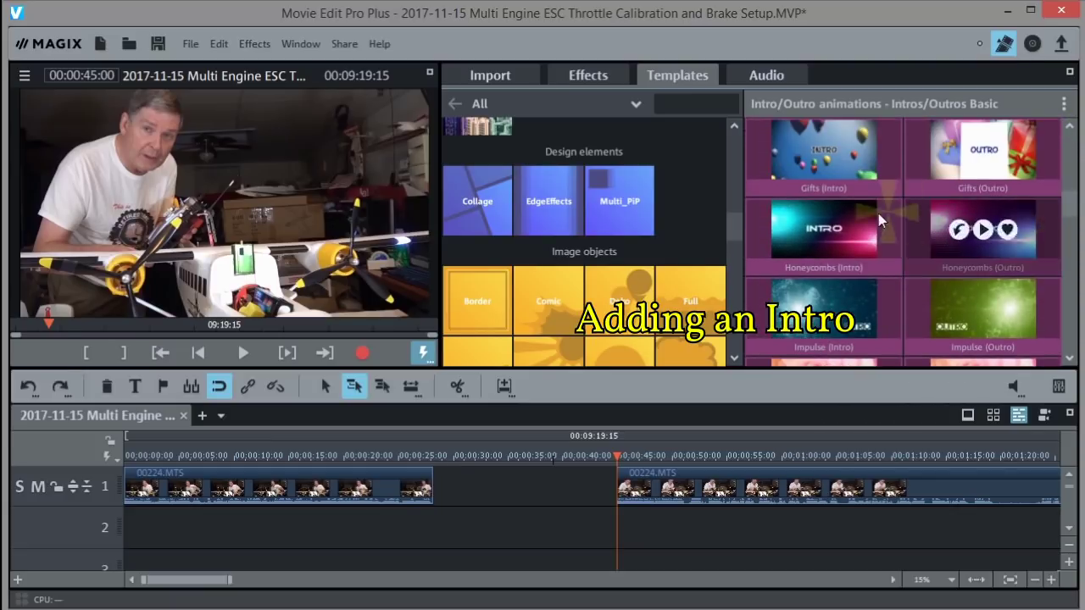
mouse_move(820, 229)
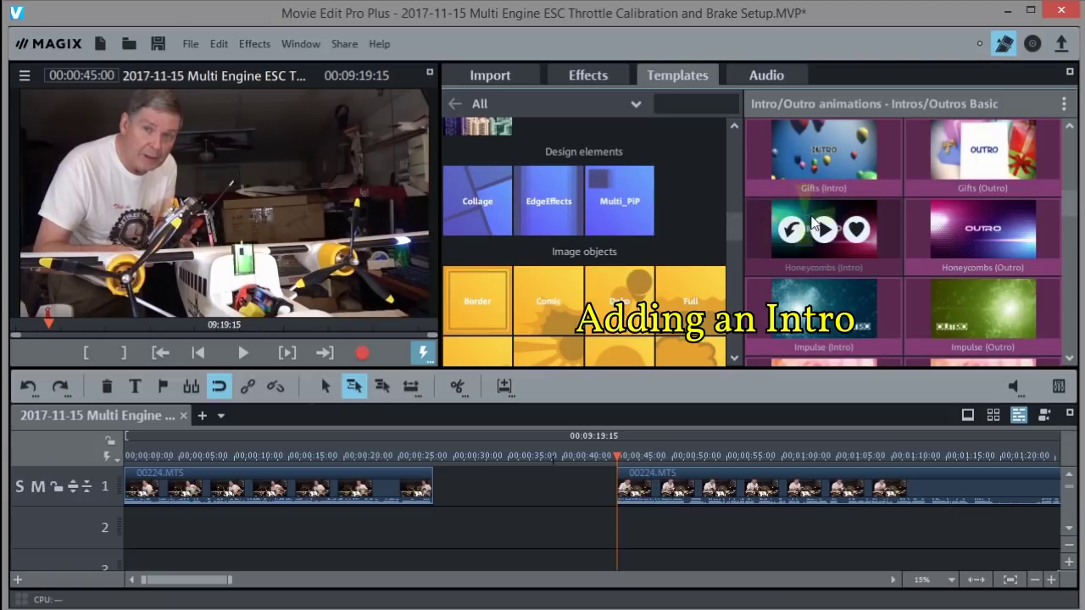
click(824, 232)
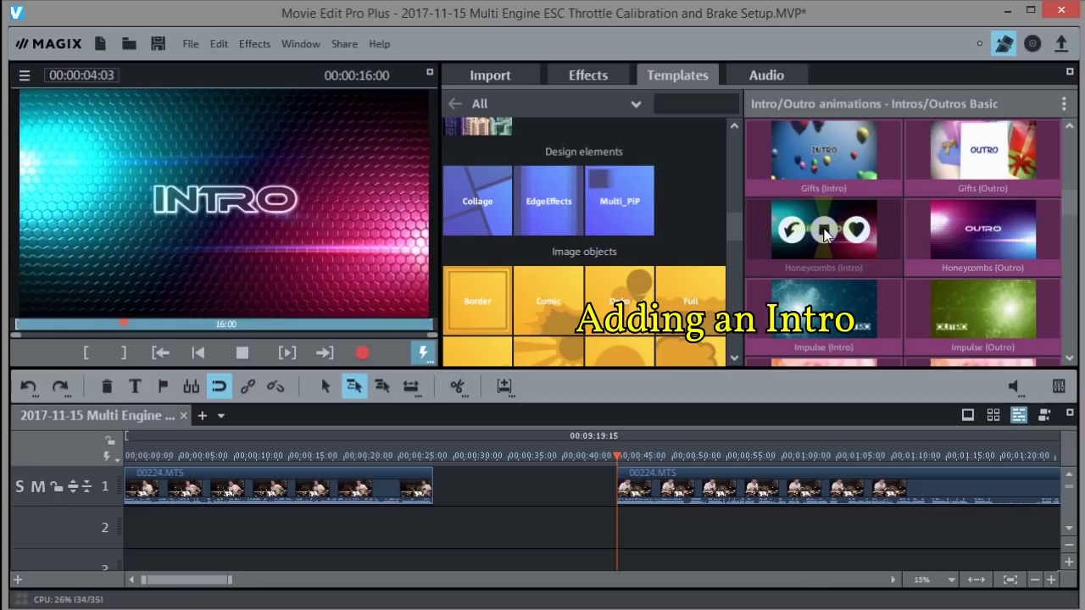
click(825, 233)
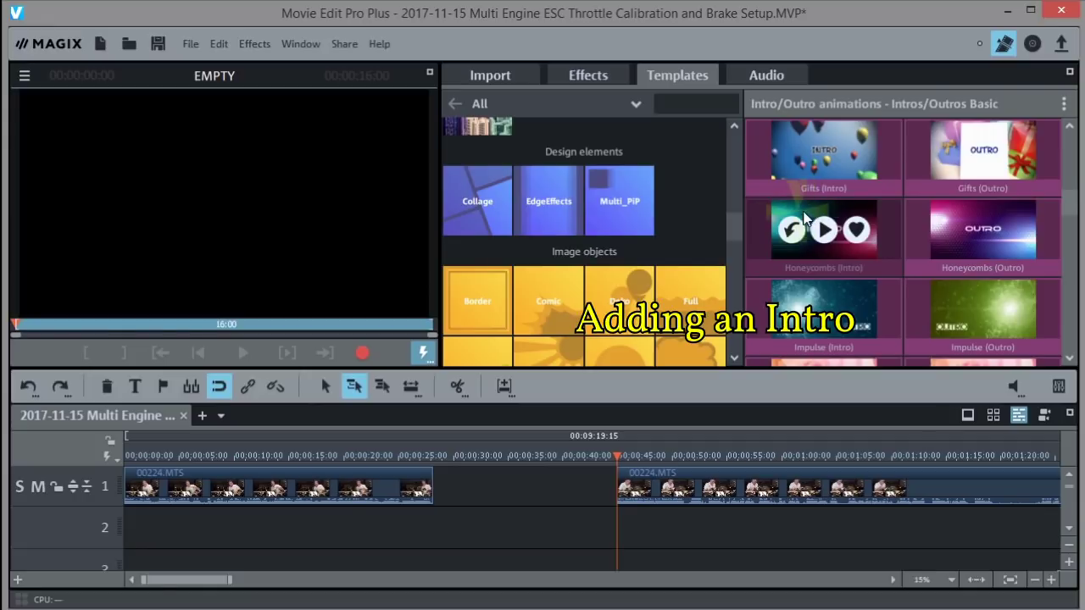
Insert the Honeycombs (Intro) animation in the gap before the second scene and inspect the tracks it occupies
drag(805, 218, 635, 487)
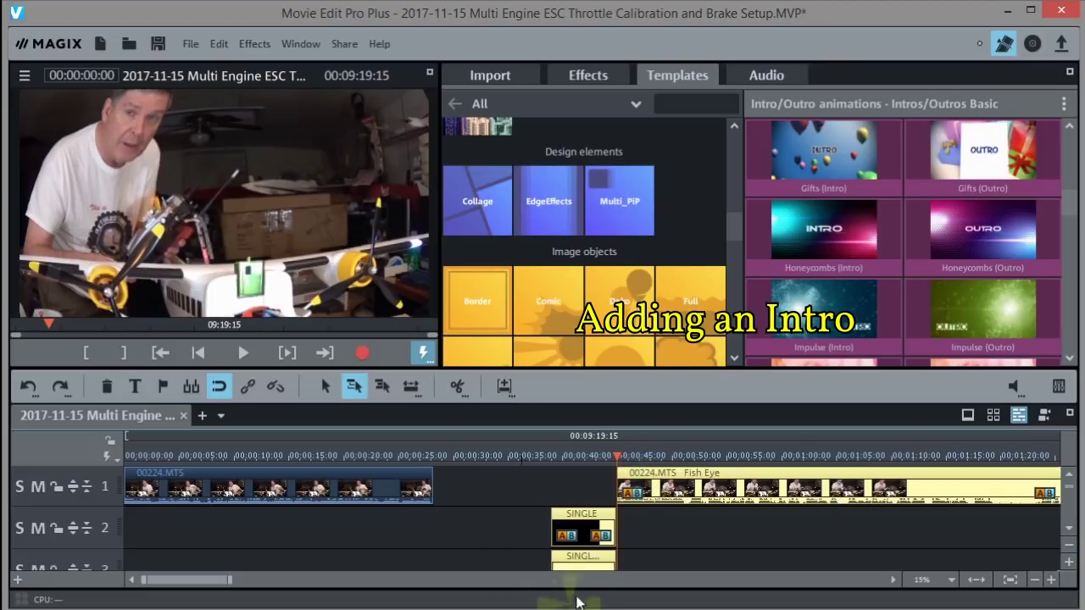
click(1068, 529)
click(1069, 529)
click(1069, 529)
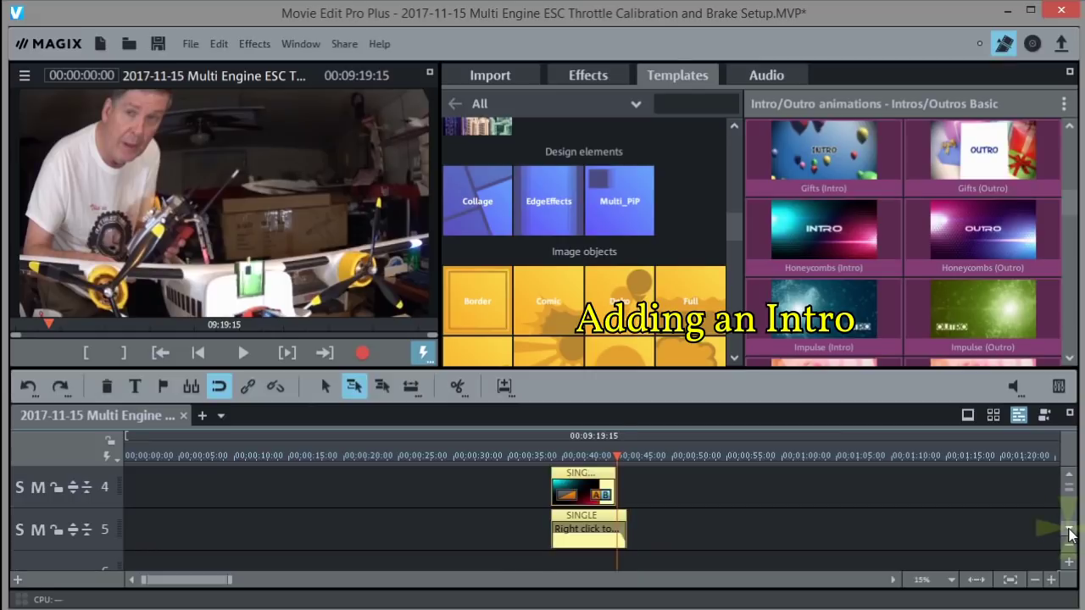
click(1068, 476)
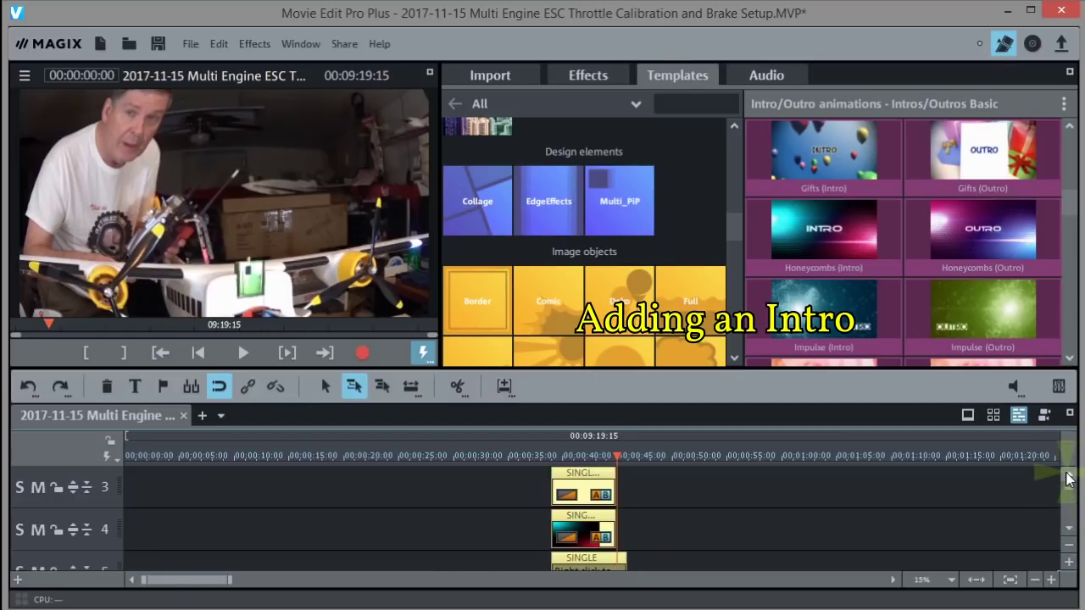
click(1069, 476)
click(1069, 476)
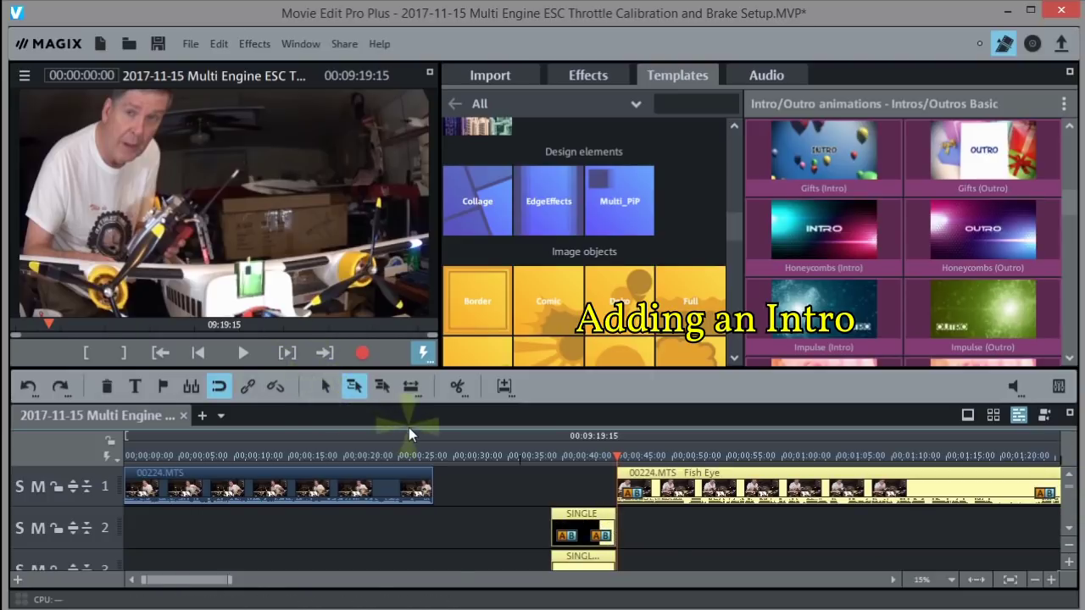
Shift the intro and all following scenes earlier to meet the first scene's end, using all-tracks mouse mode, and play the transition from 00:00:24:13
click(382, 385)
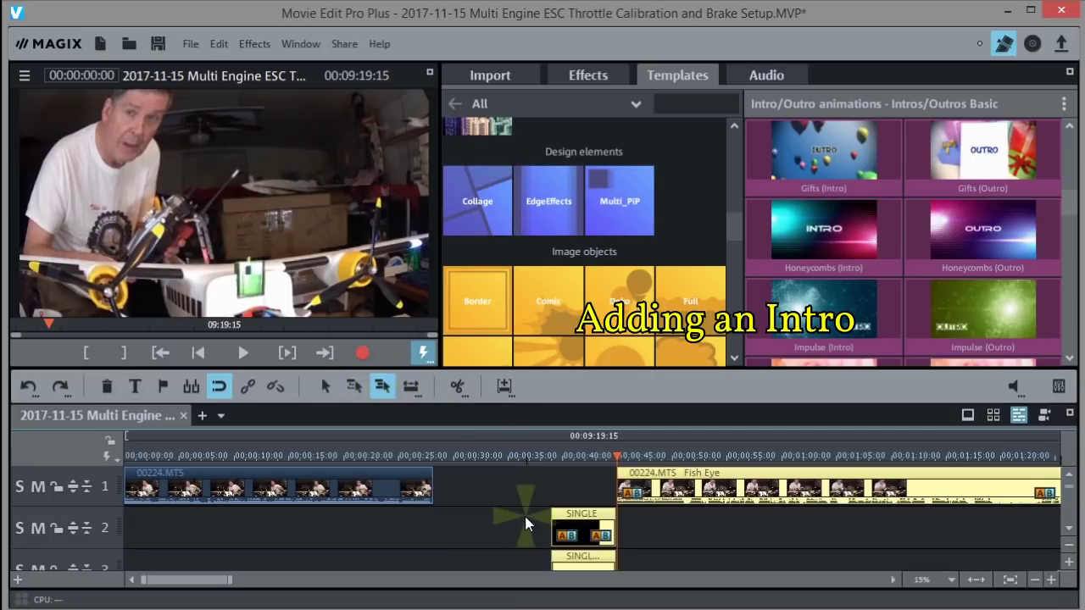
drag(564, 517, 450, 515)
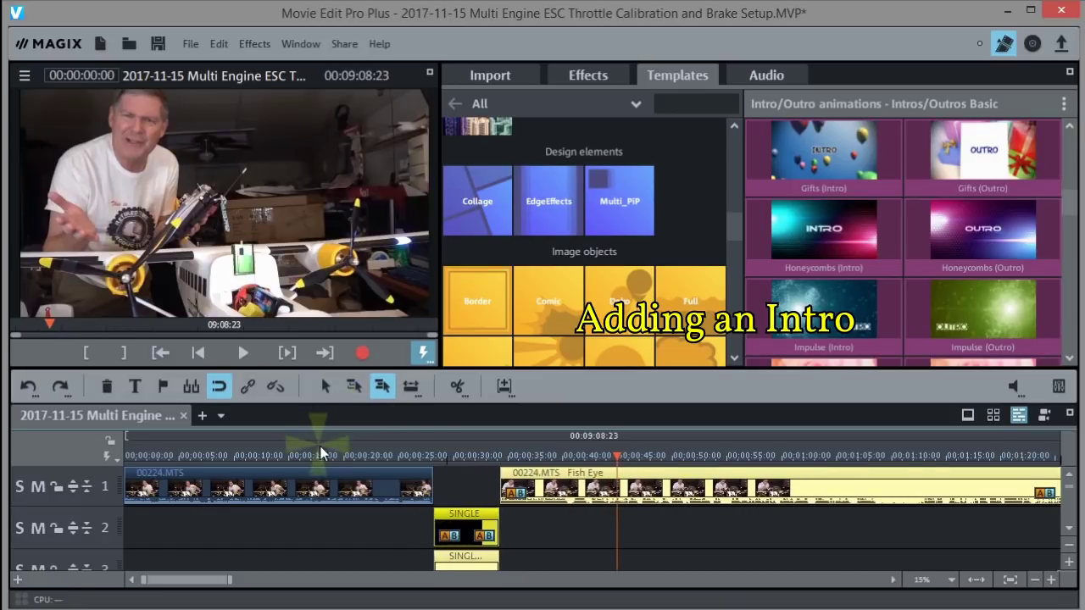
click(391, 449)
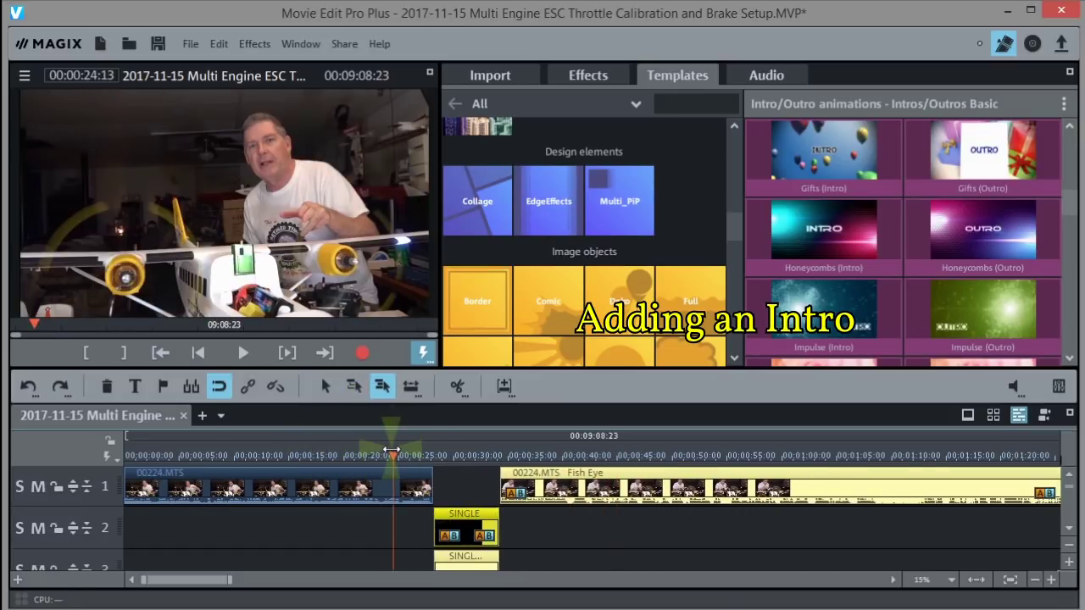
key(space)
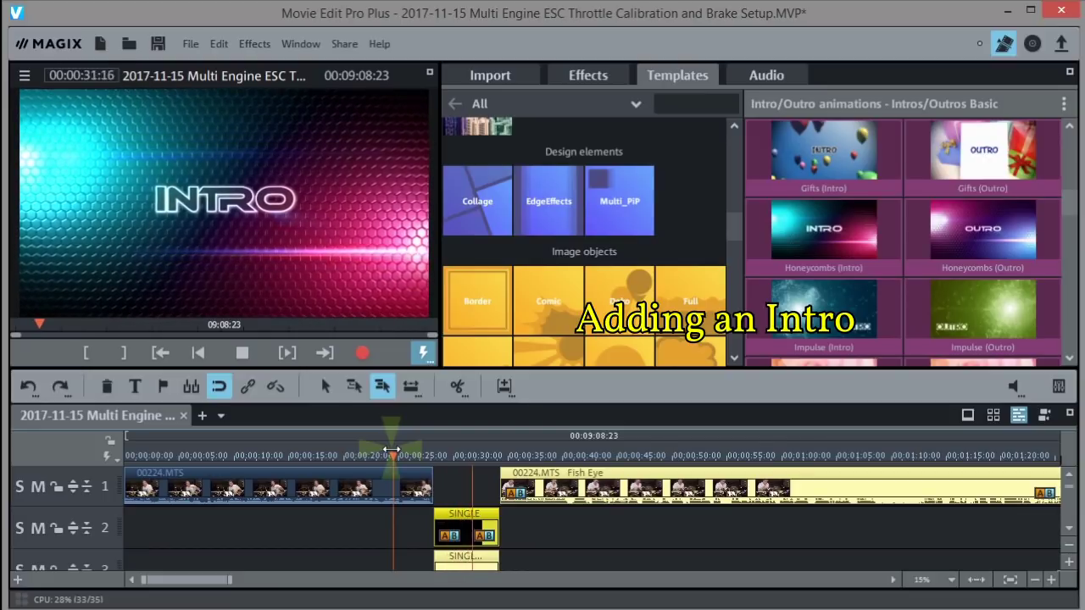
click(673, 542)
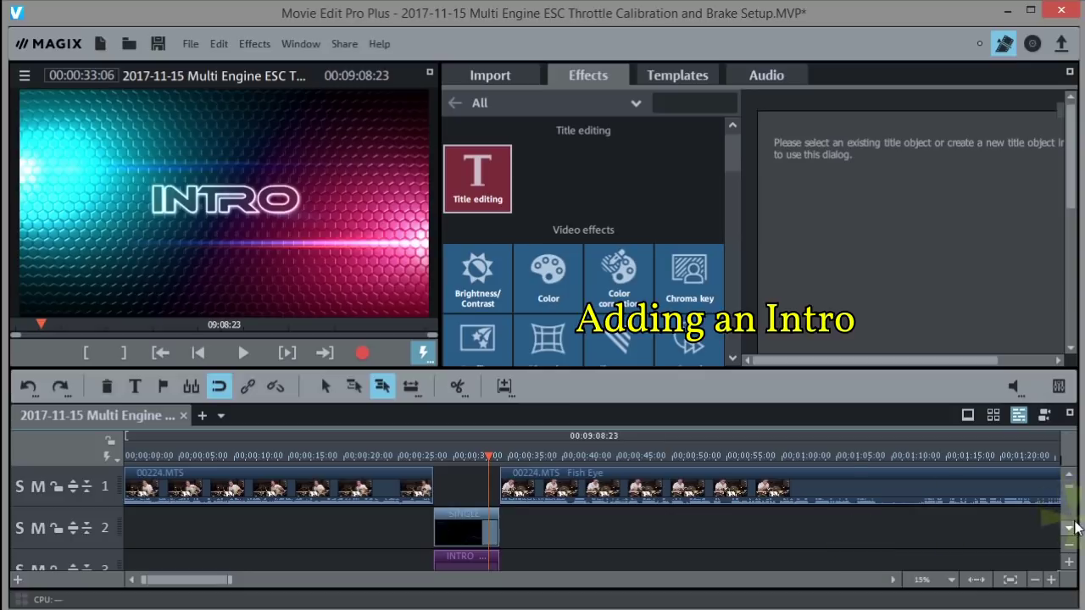
Open the INTRO title on track 3 for editing and append the text "Retired Time Productions"
click(1070, 529)
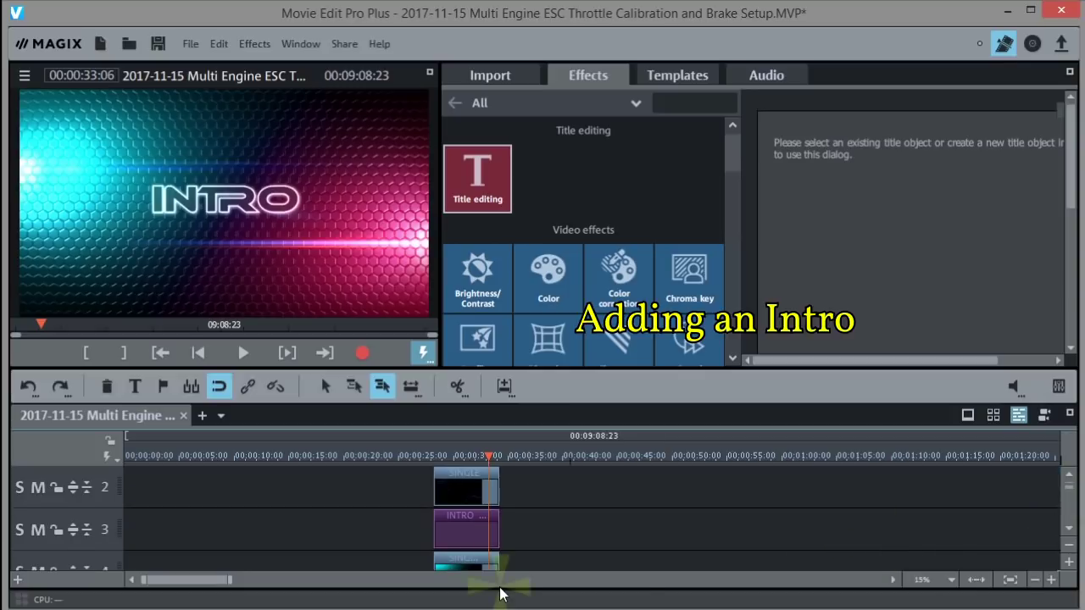
click(462, 528)
double_click(458, 534)
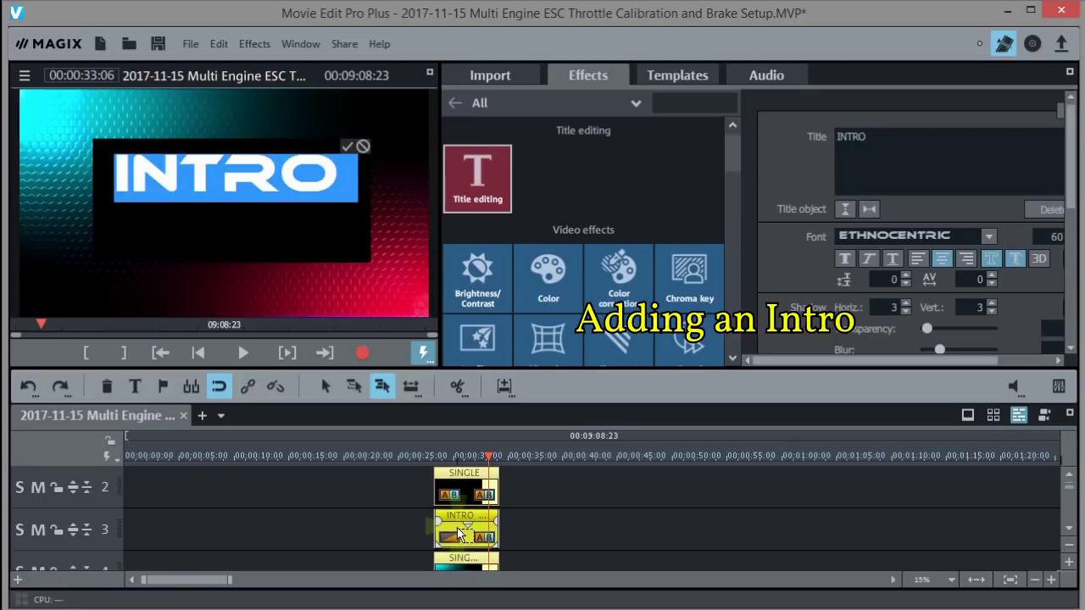
click(457, 534)
double_click(457, 534)
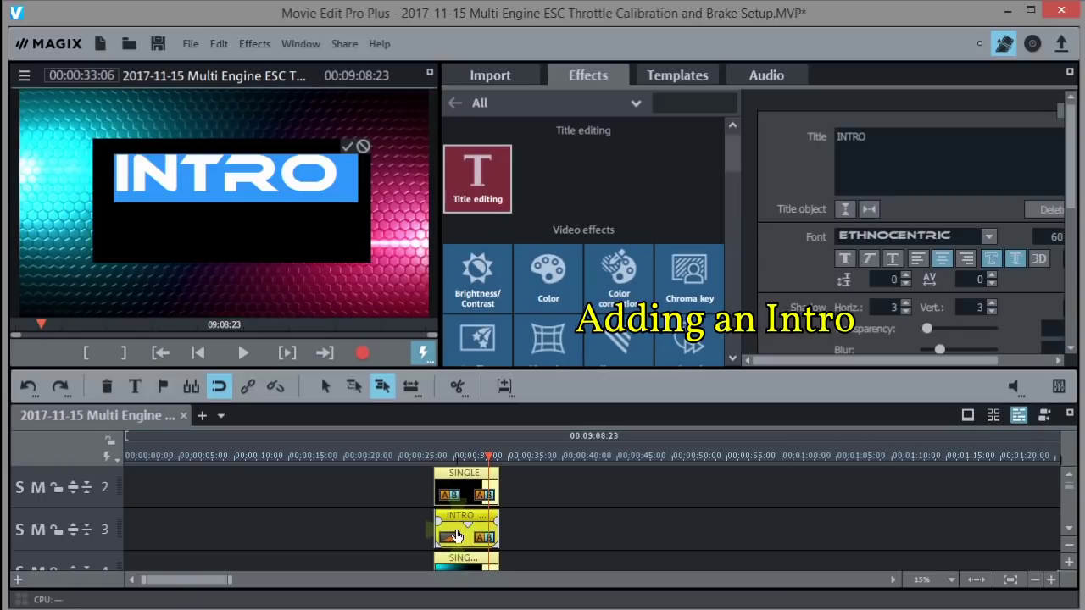
click(744, 540)
double_click(242, 216)
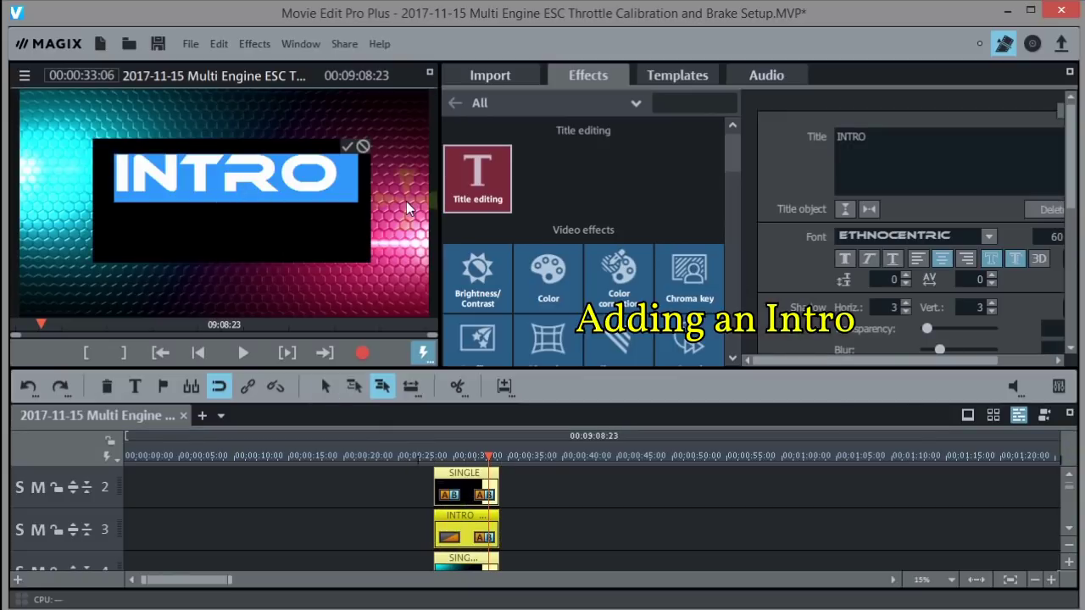
click(873, 134)
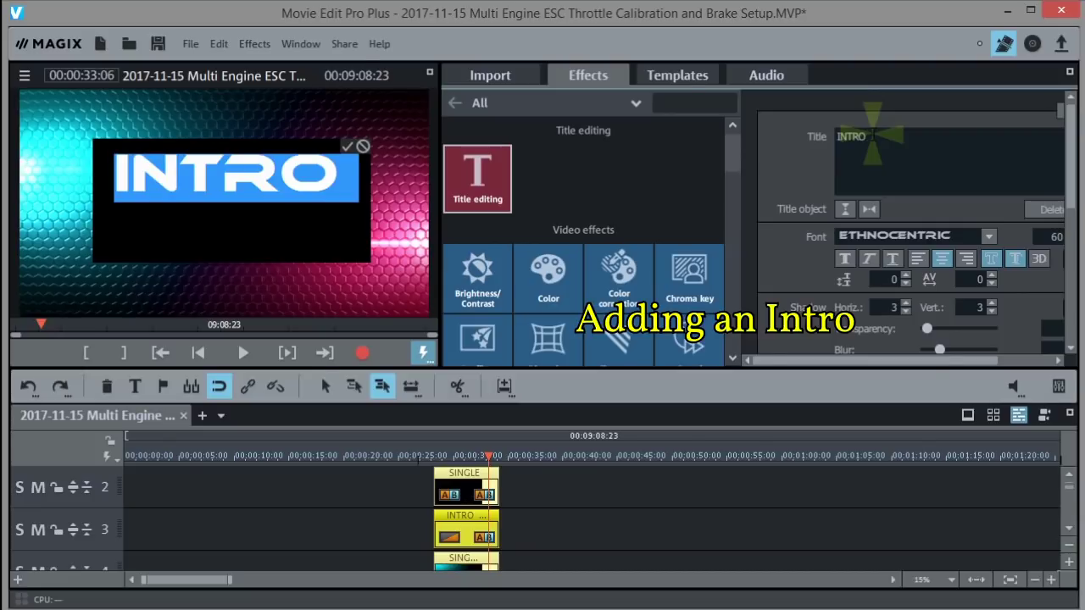
text(Retired)
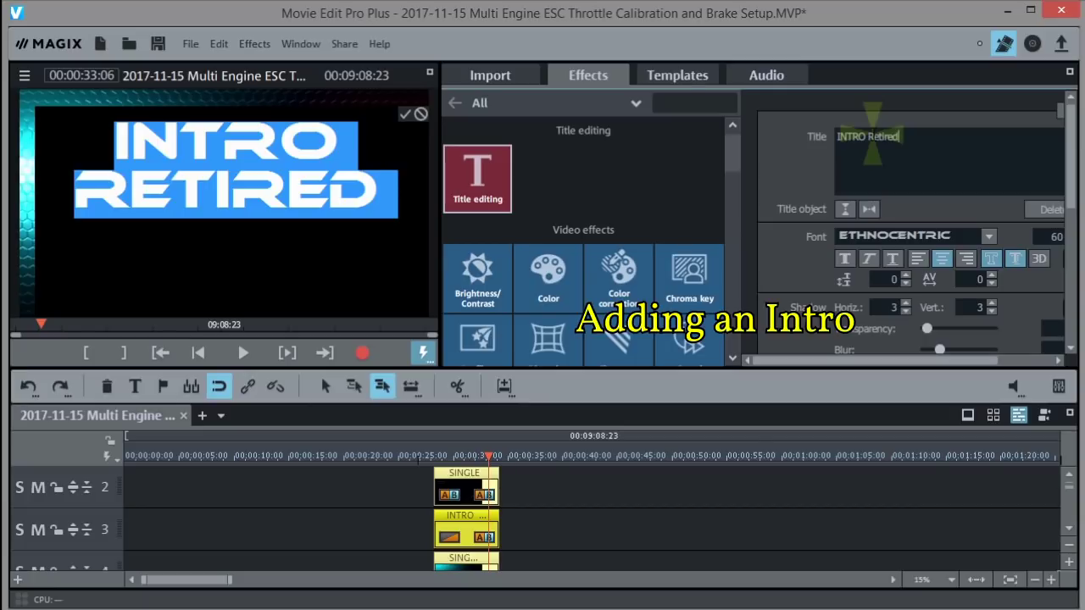
text( Time )
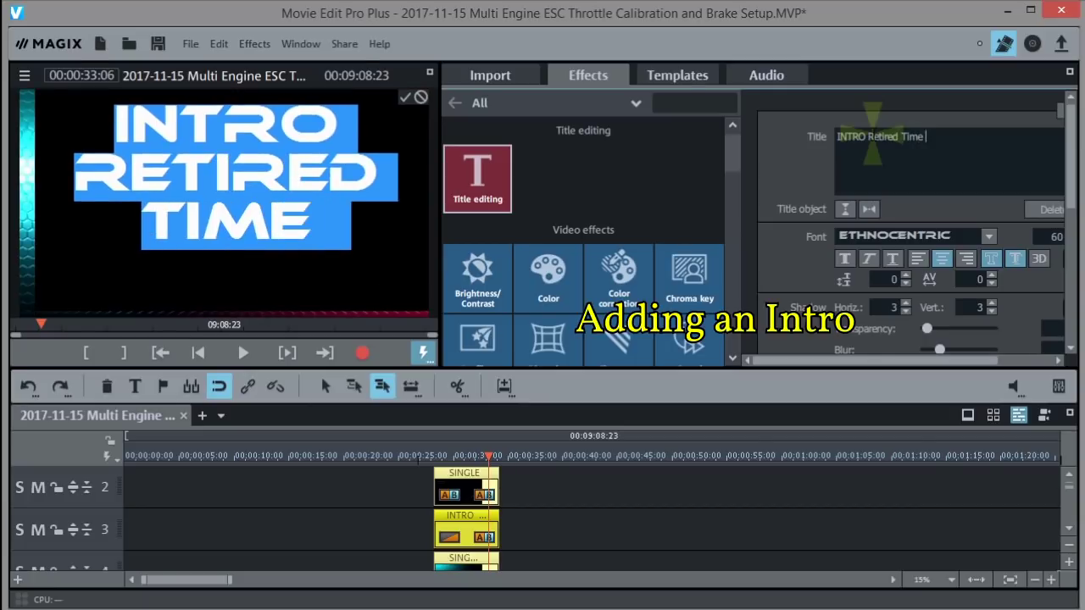
text(Produ)
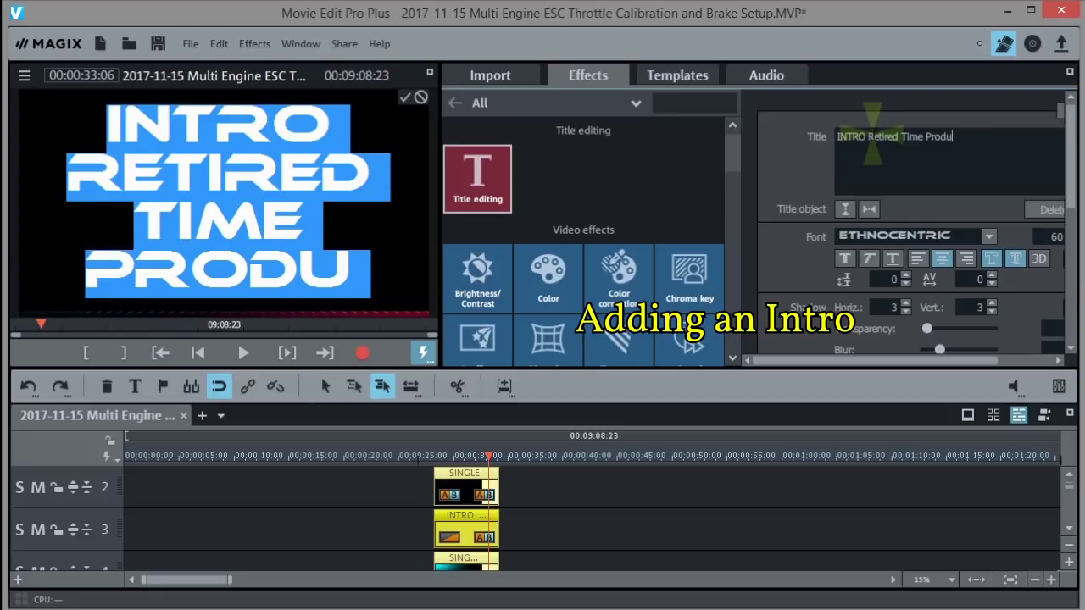
text(ction)
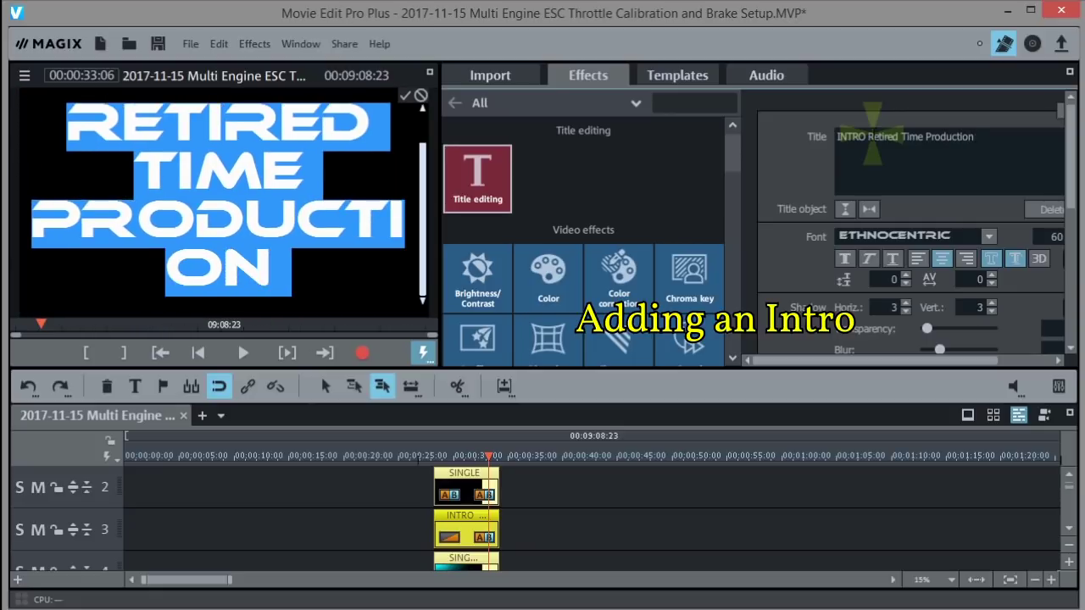
text(s)
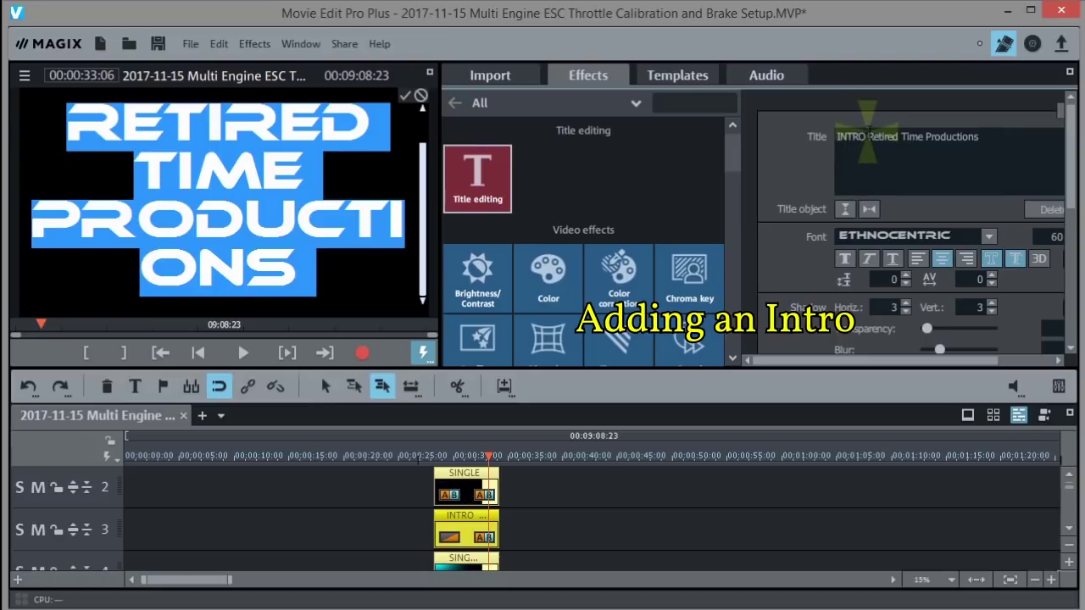
Remove the word INTRO from the start of the title text and apply the edited title
key(BackSpace)
key(BackSpace)
key(BackSpace)
key(BackSpace)
key(BackSpace)
key(BackSpace)
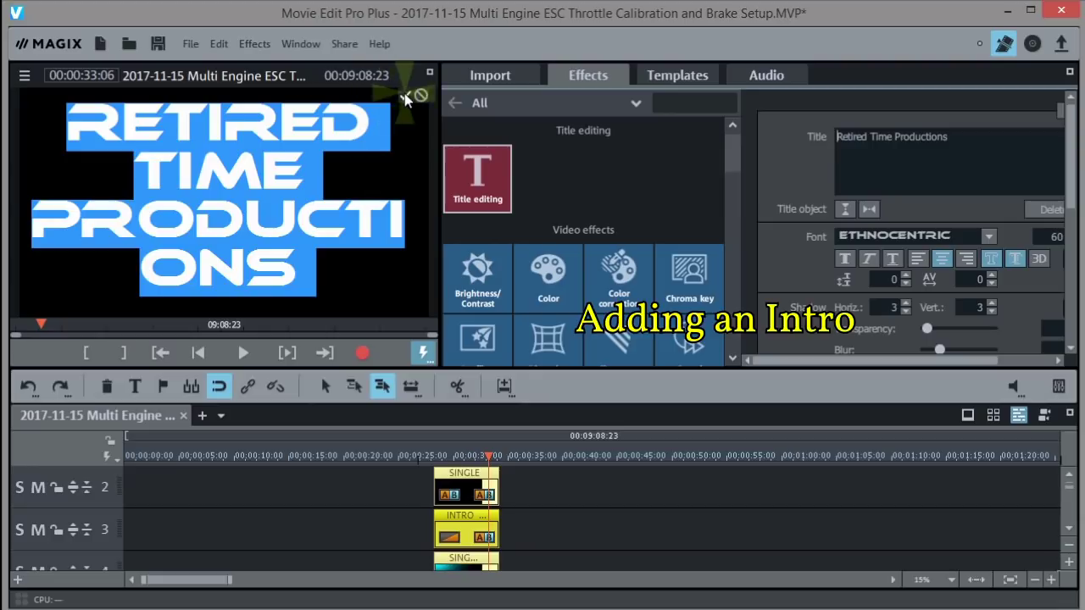
drag(404, 95, 403, 94)
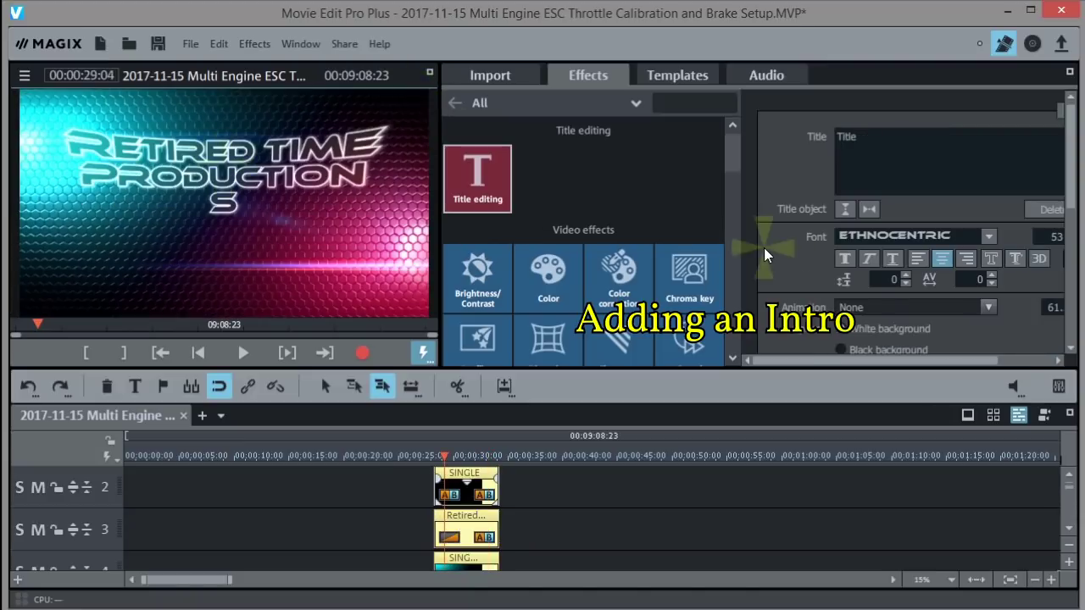
Set the font size of the "Retired Time Productions" title to 25
drag(834, 362, 906, 362)
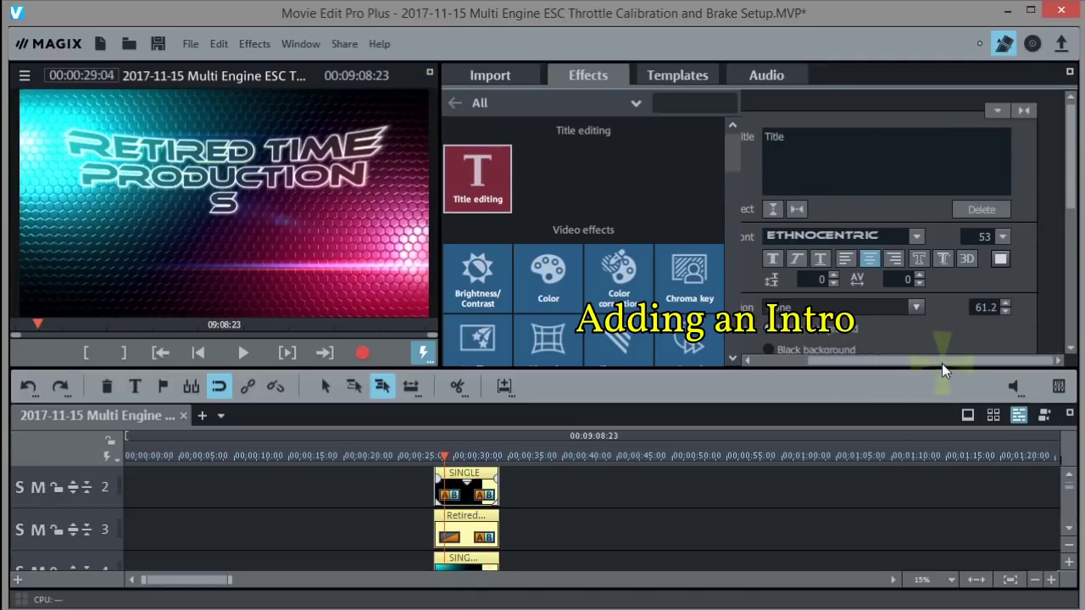
click(1005, 310)
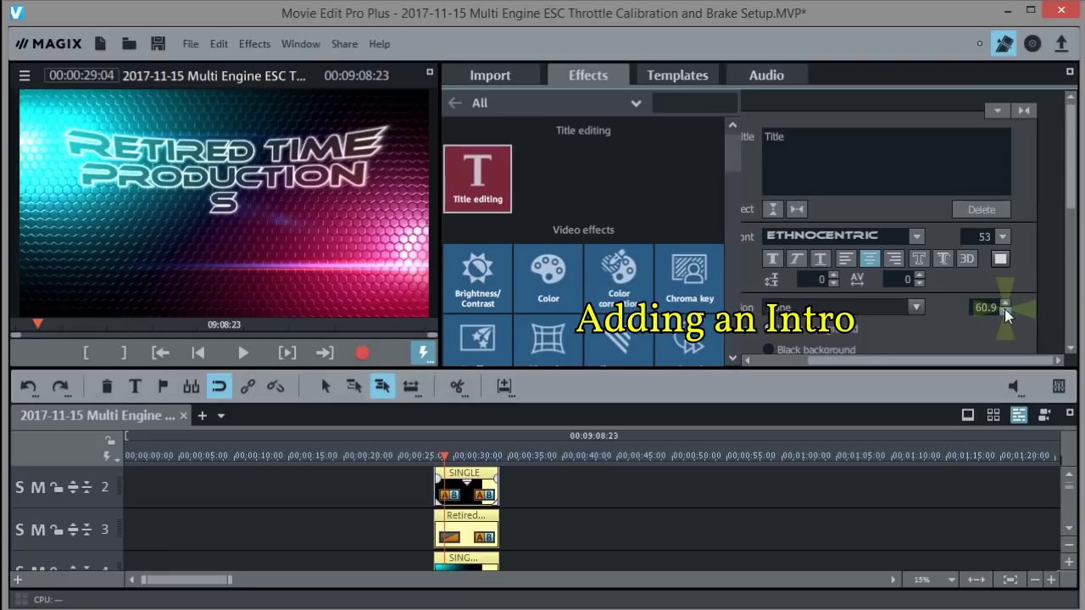
click(1001, 235)
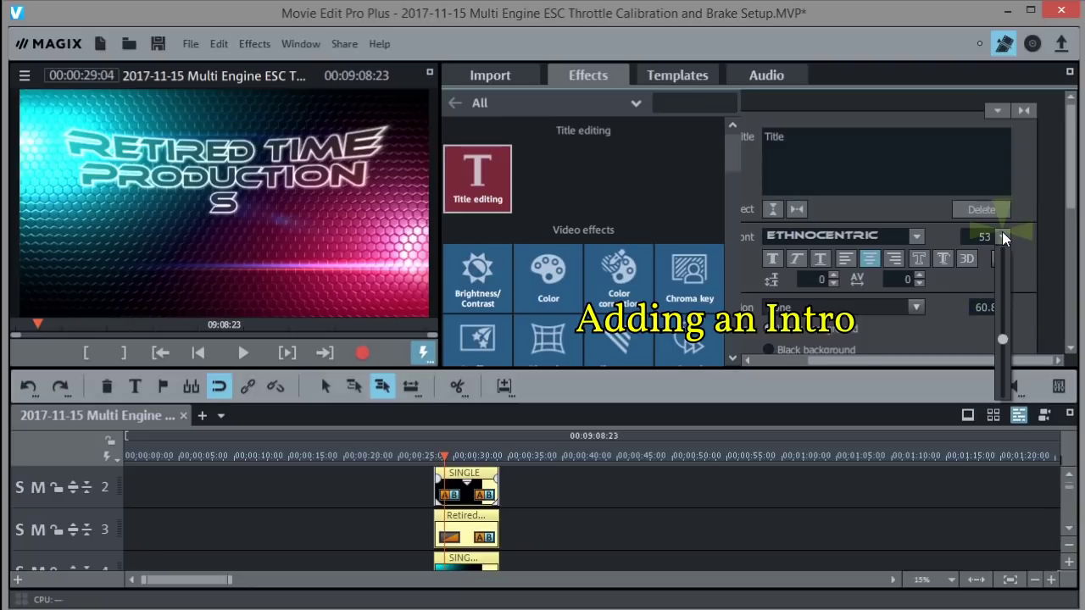
drag(1002, 336, 998, 322)
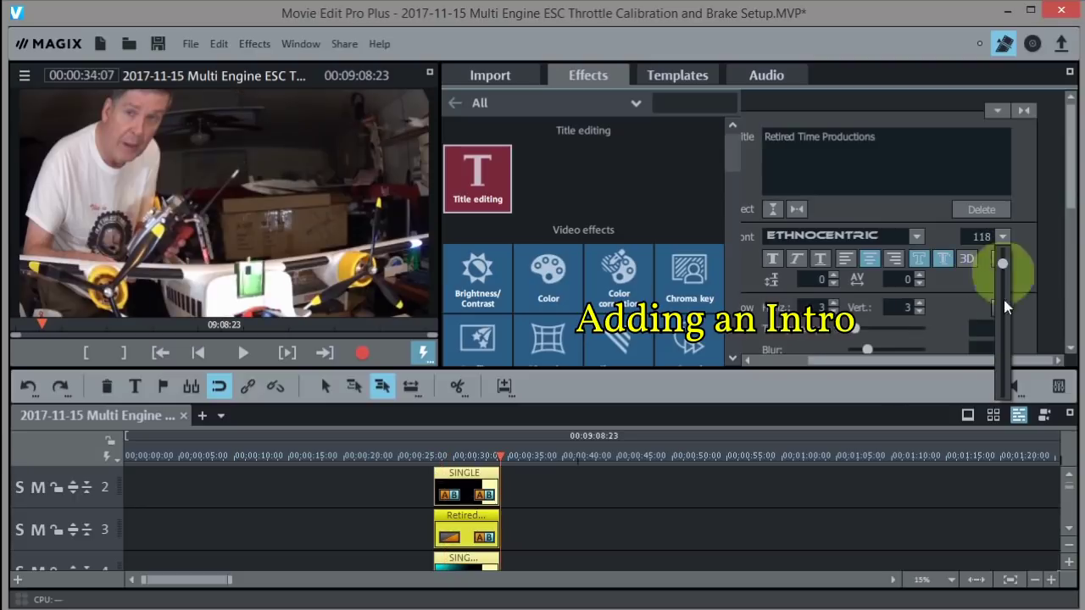
drag(1002, 296, 1006, 380)
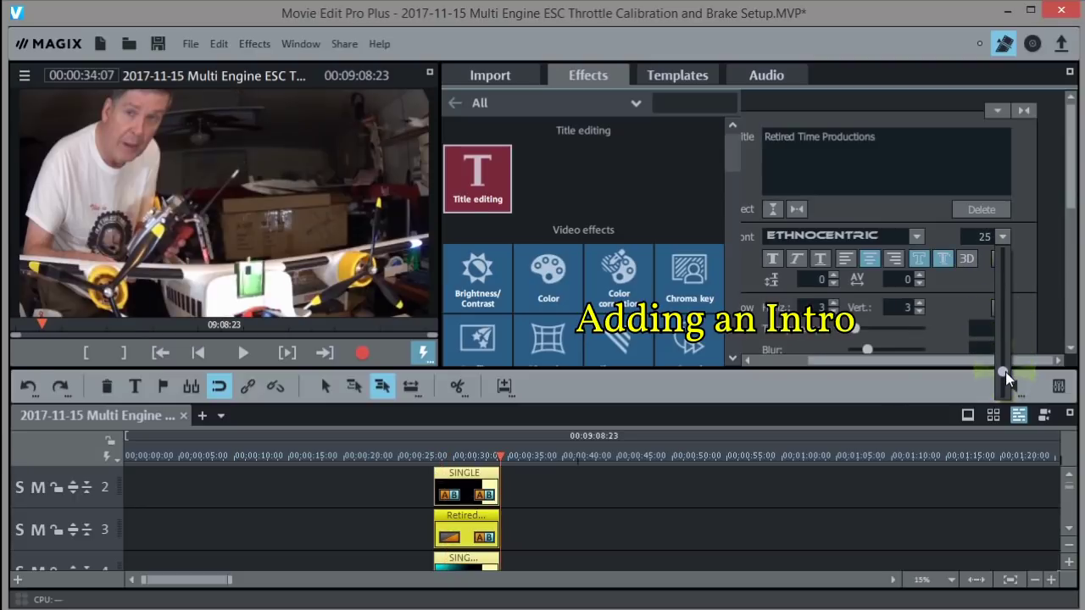
Preview the resized intro title at 00:00:31:01 and play the intro from its start
click(459, 518)
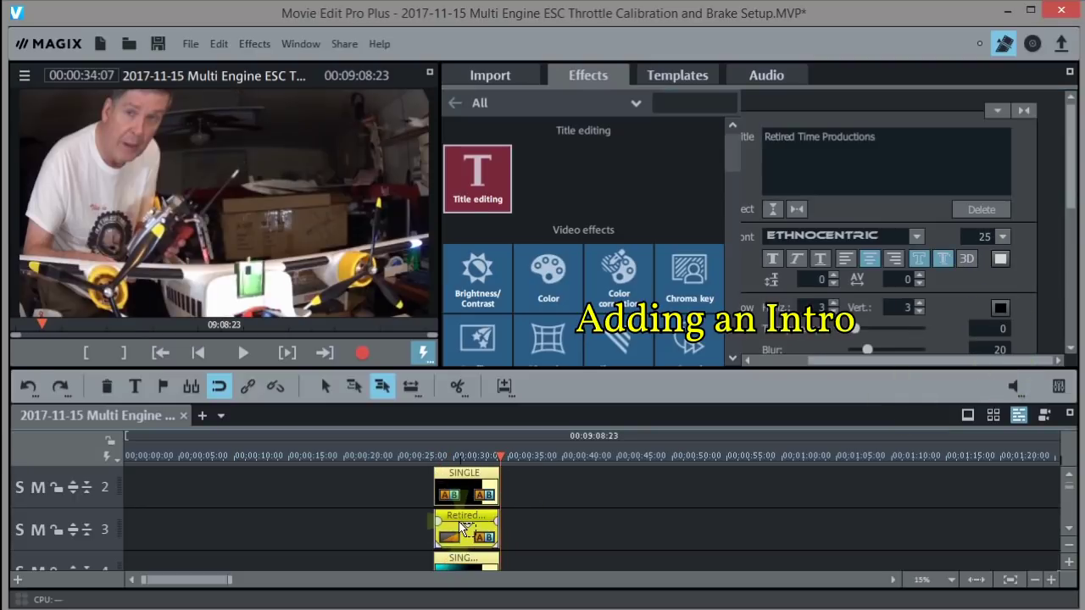
click(501, 447)
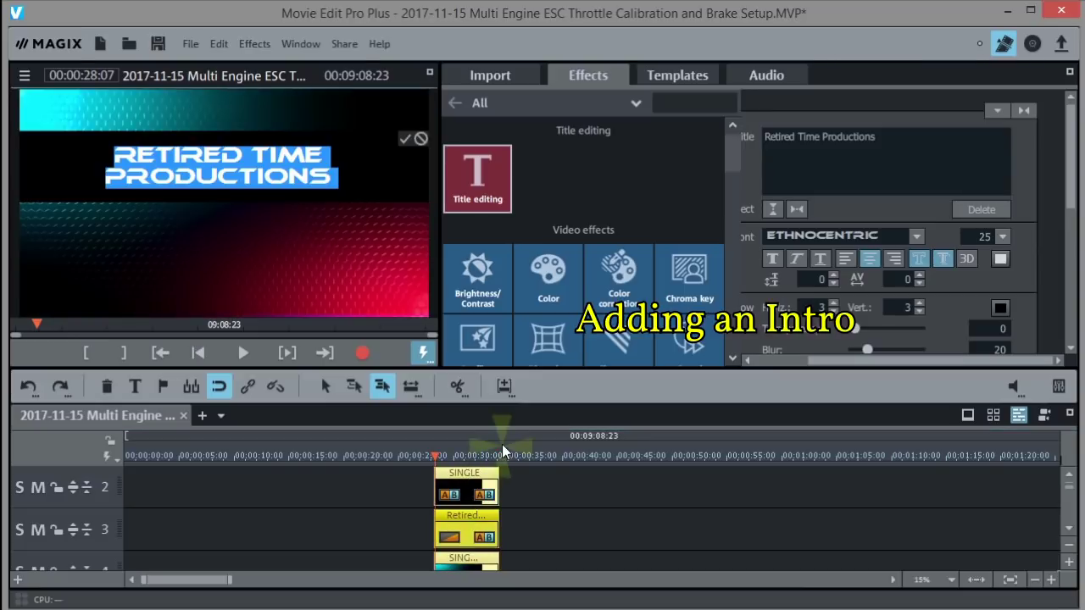
click(462, 455)
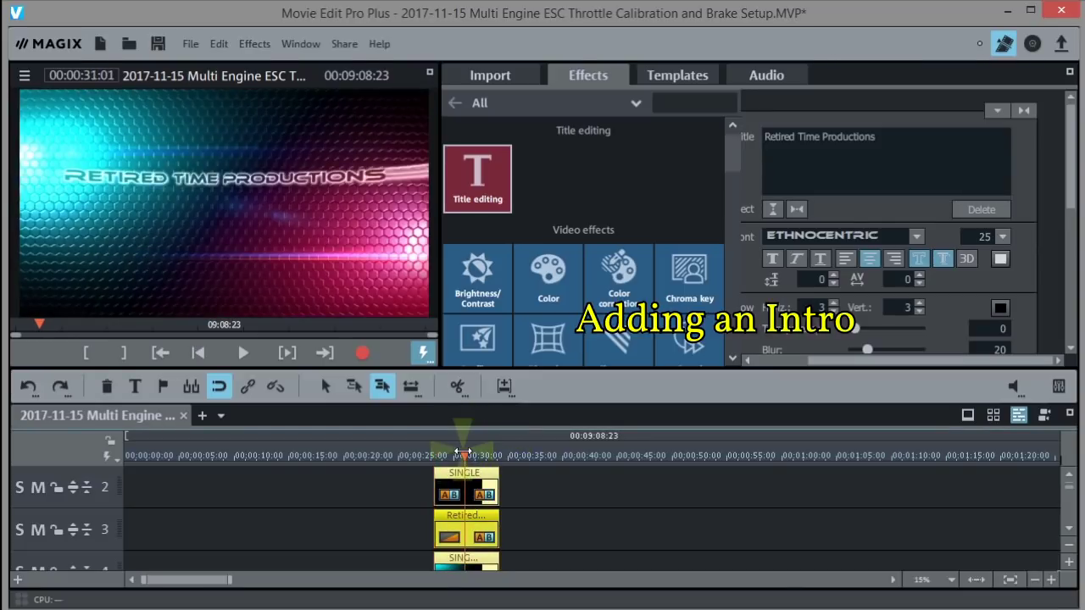
click(963, 216)
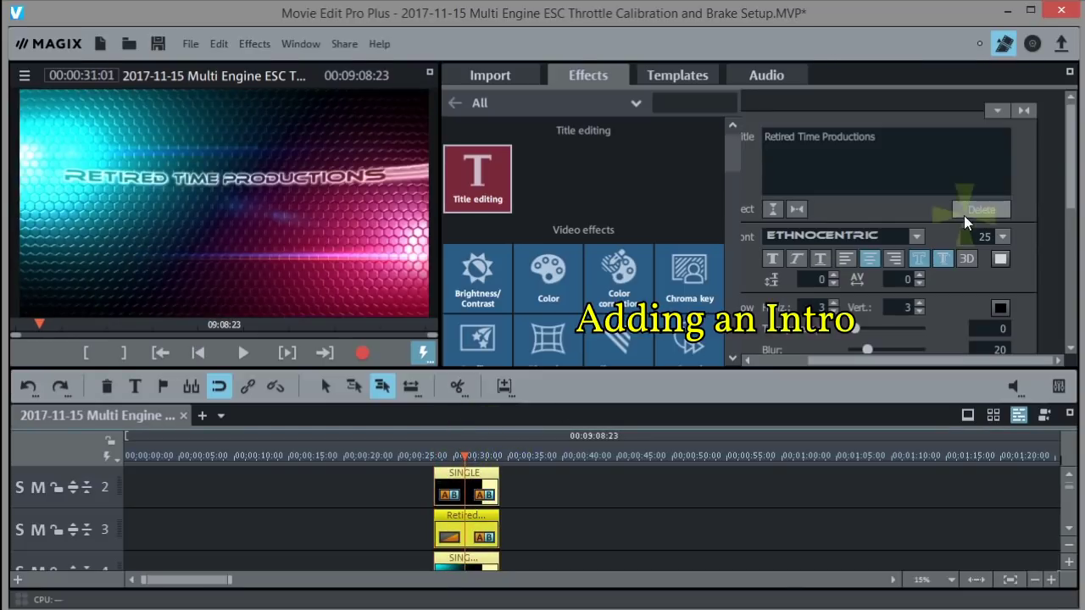
click(432, 455)
key(space)
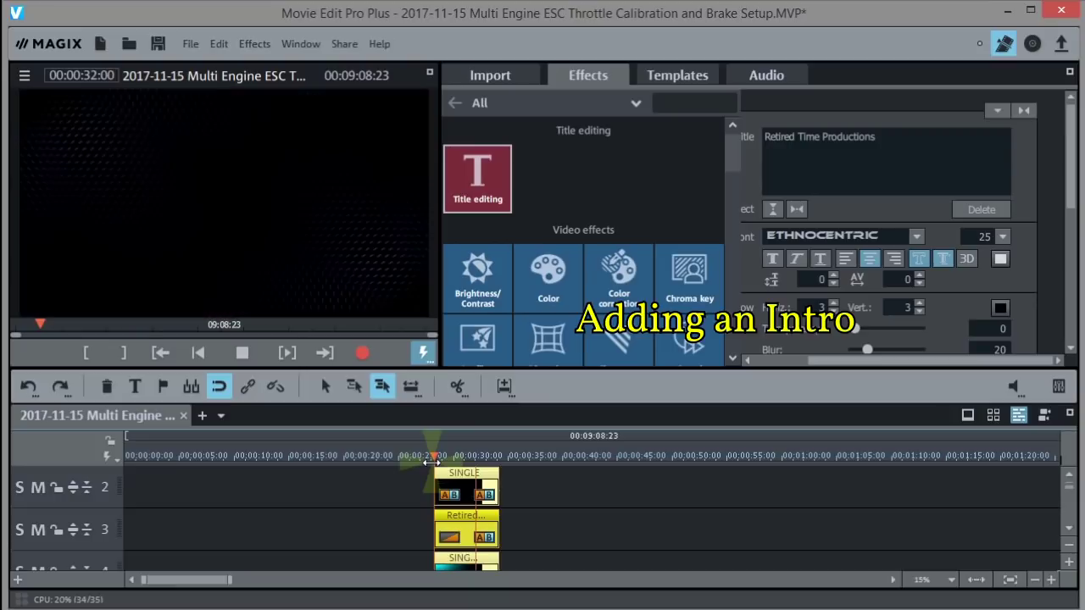
key(space)
Break the title into two lines, "Retired Time" and "Productions", and set its font size to 45
click(1002, 237)
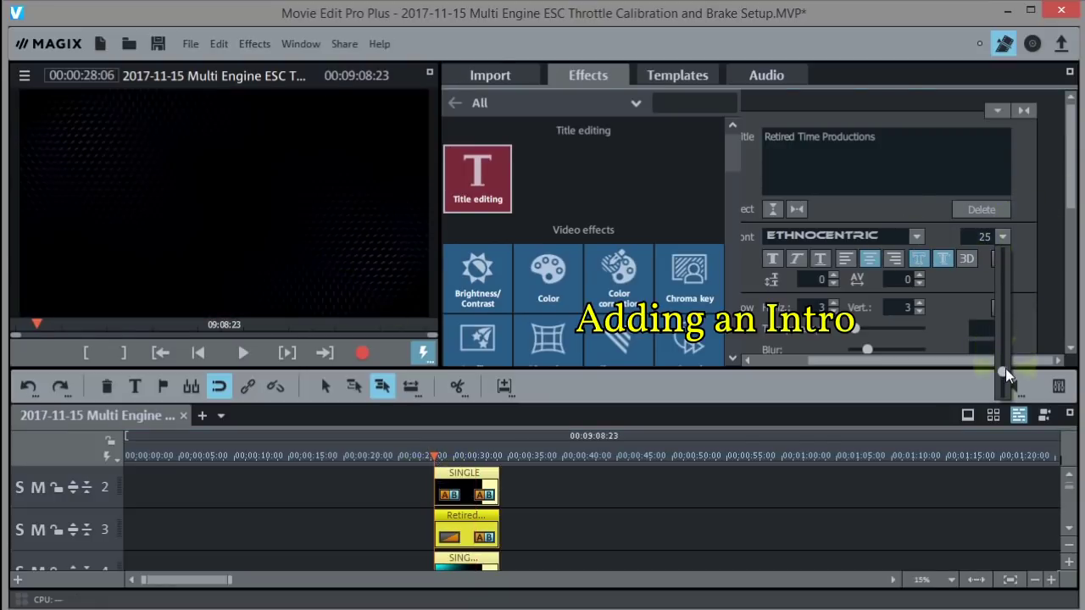
click(815, 133)
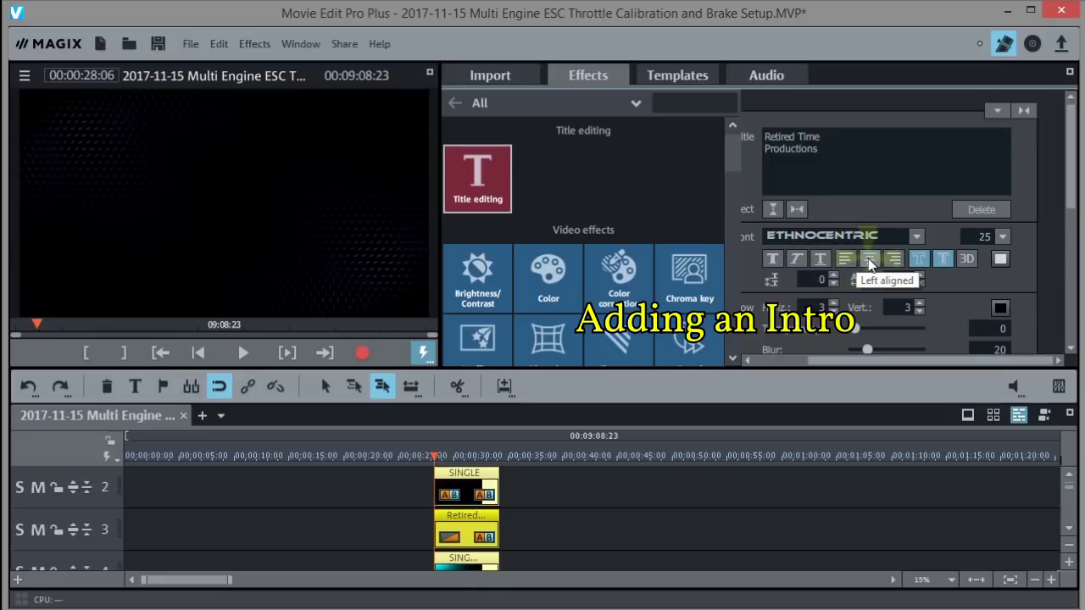
click(1001, 238)
click(1000, 375)
drag(1001, 377, 1002, 353)
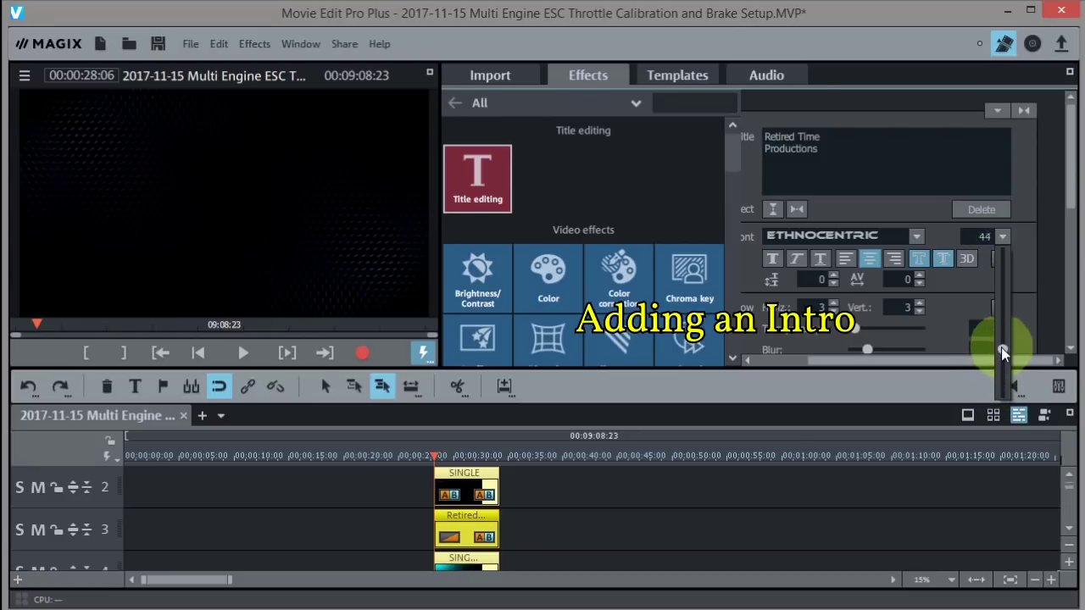
Play the intro from 00:00:29:12 to check the two-line title
drag(433, 451, 447, 455)
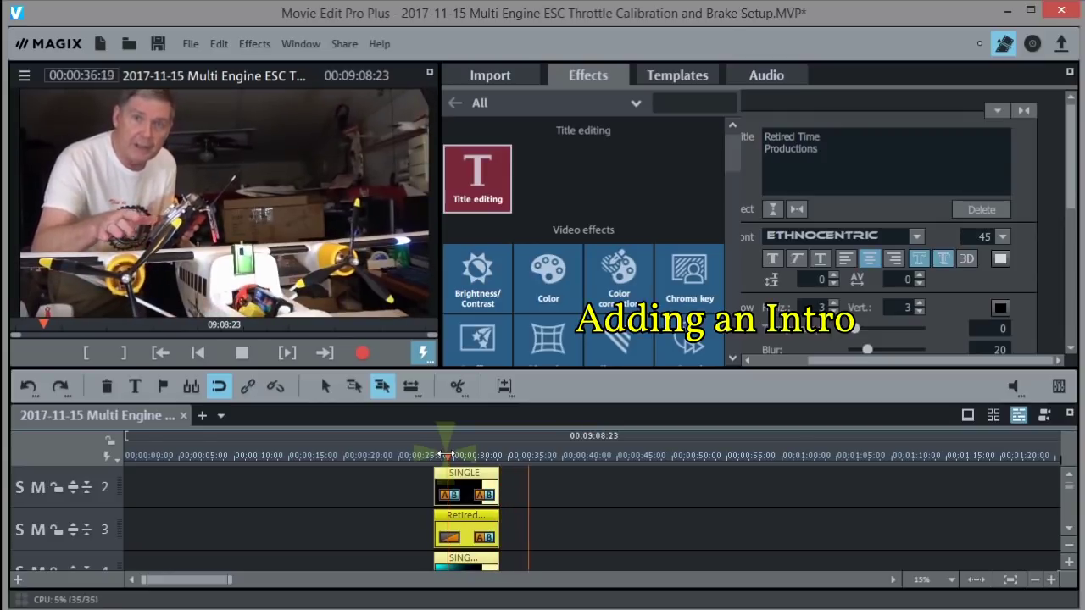
key(space)
click(602, 511)
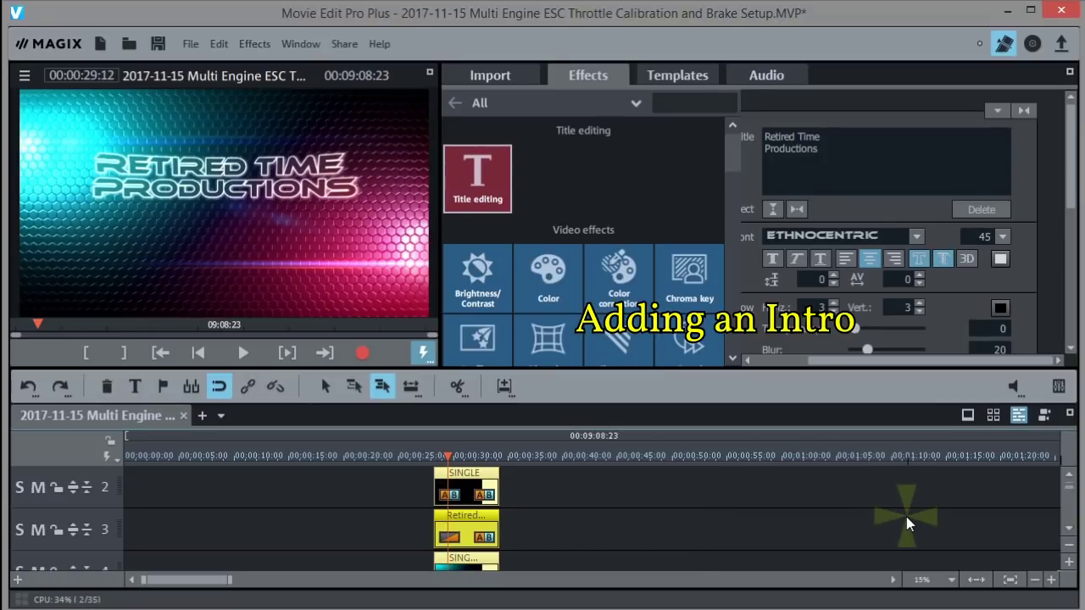
Browse the Intros/Outros Basic templates to examine the matching outro animations, including Honeycombs (Outro)
click(664, 82)
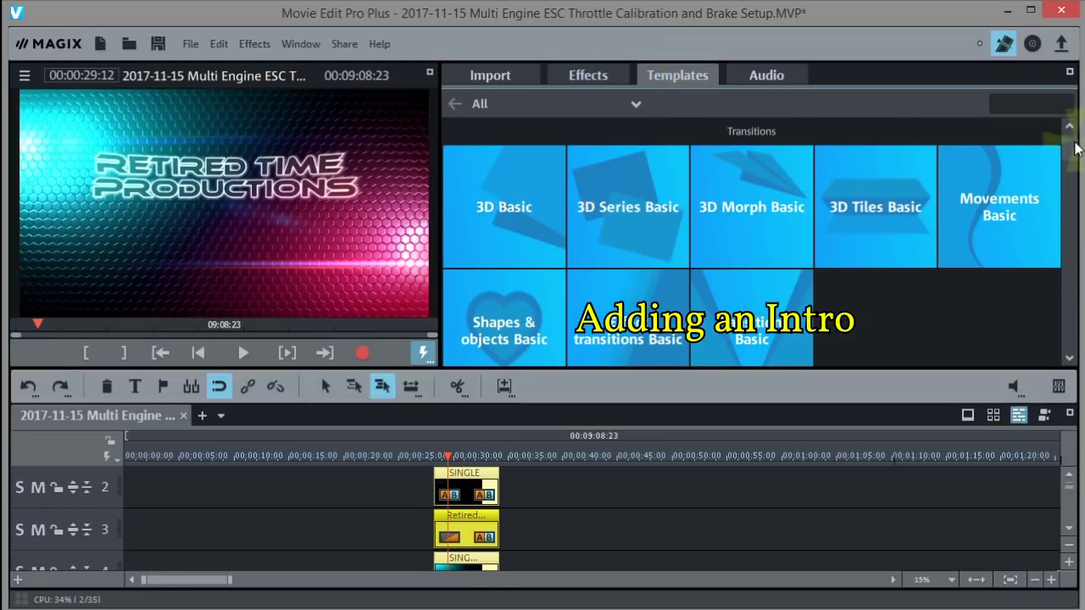
scroll(1070, 161, down, 10)
scroll(1069, 194, down, 2)
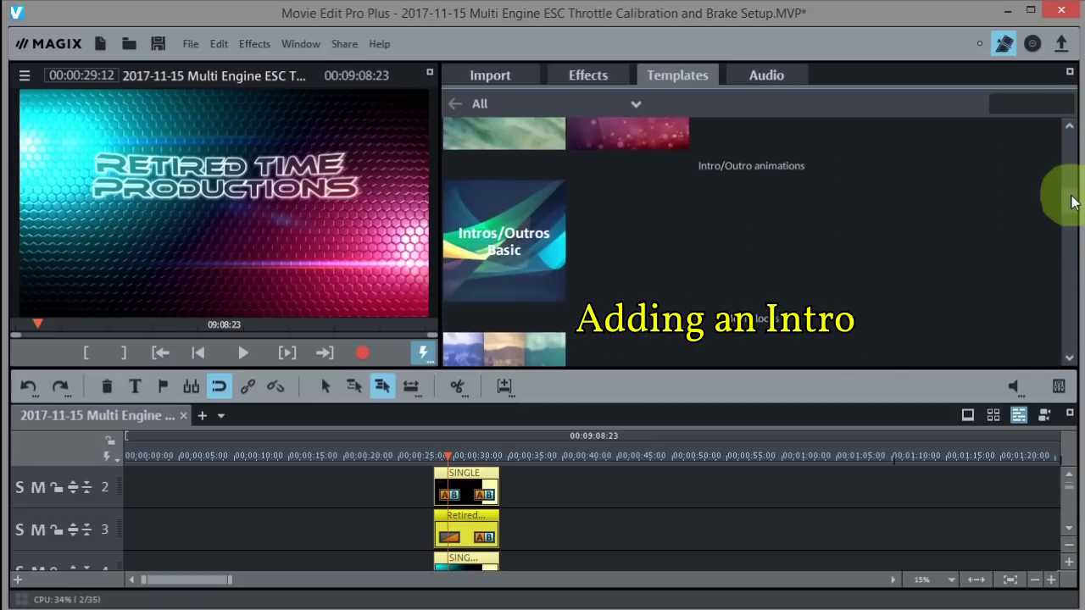
click(495, 237)
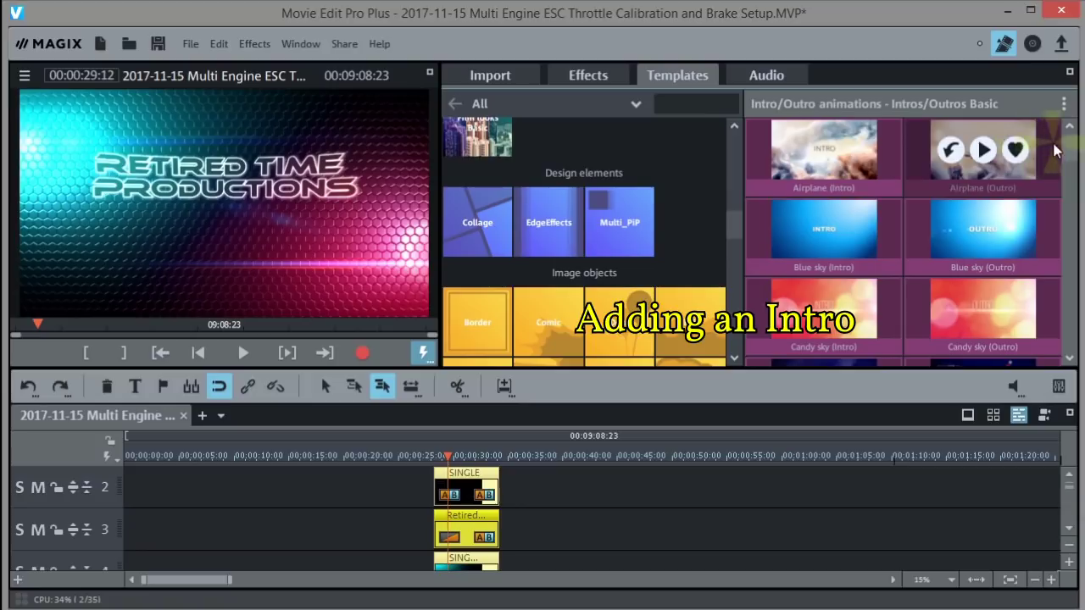
scroll(1070, 157, down, 2)
scroll(1069, 161, down, 5)
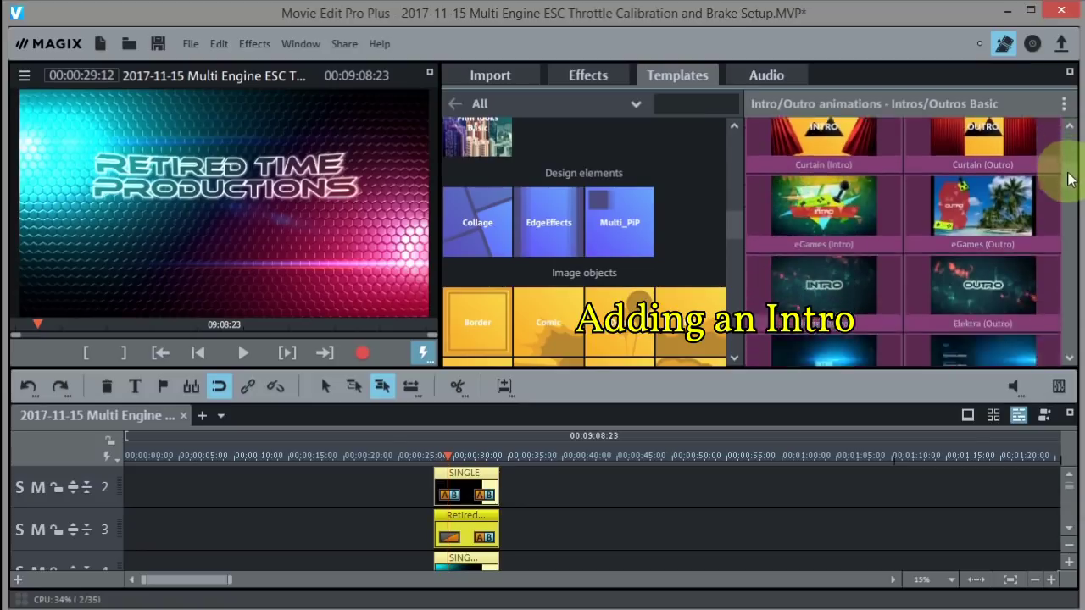
scroll(1070, 191, down, 5)
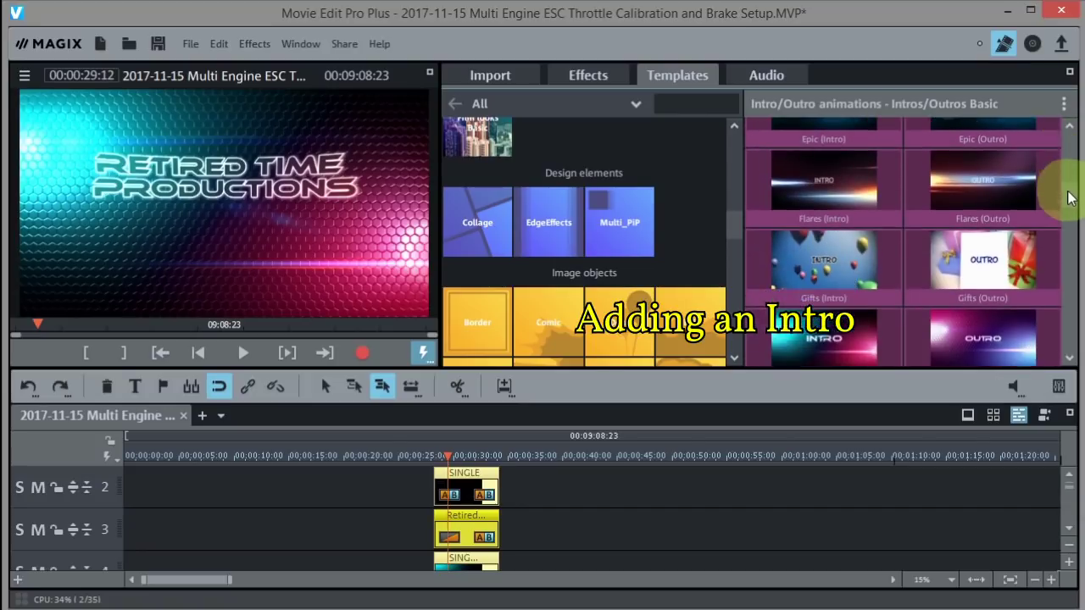
mouse_move(983, 198)
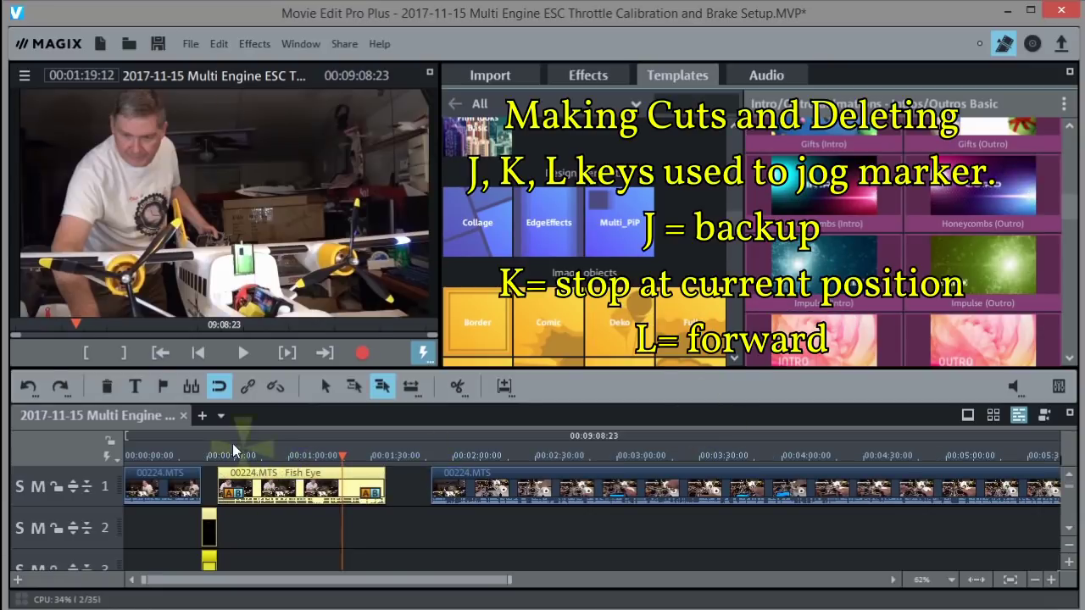
Play through the Fish Eye scene on track 1 to find the cut point and split it at 00:01:09:01
mouse_move(341, 453)
mouse_down()
mouse_move(364, 454)
mouse_move(353, 455)
mouse_up()
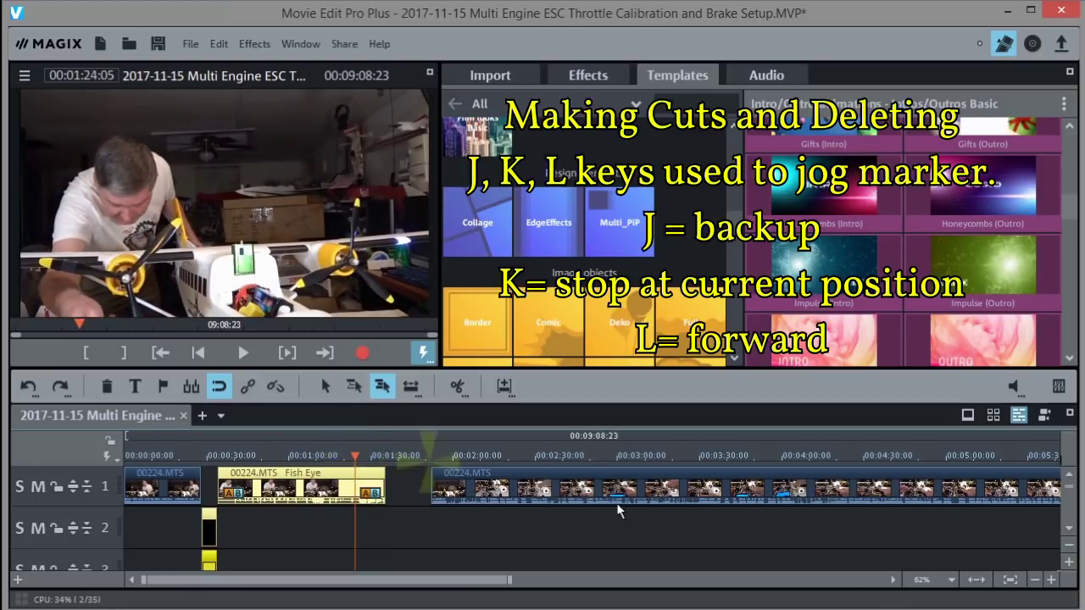
click(1052, 579)
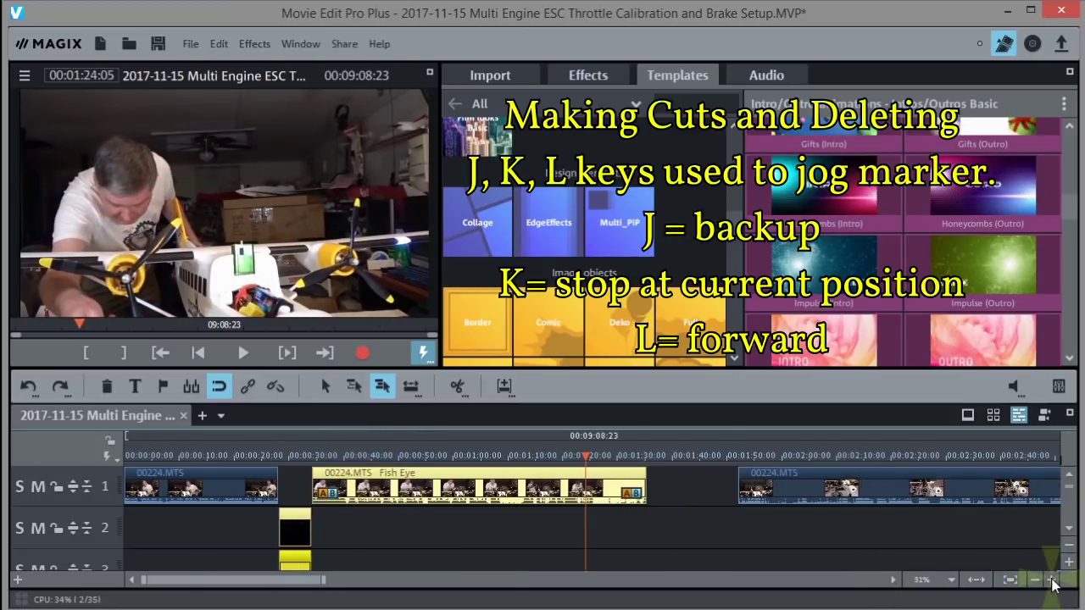
click(1052, 580)
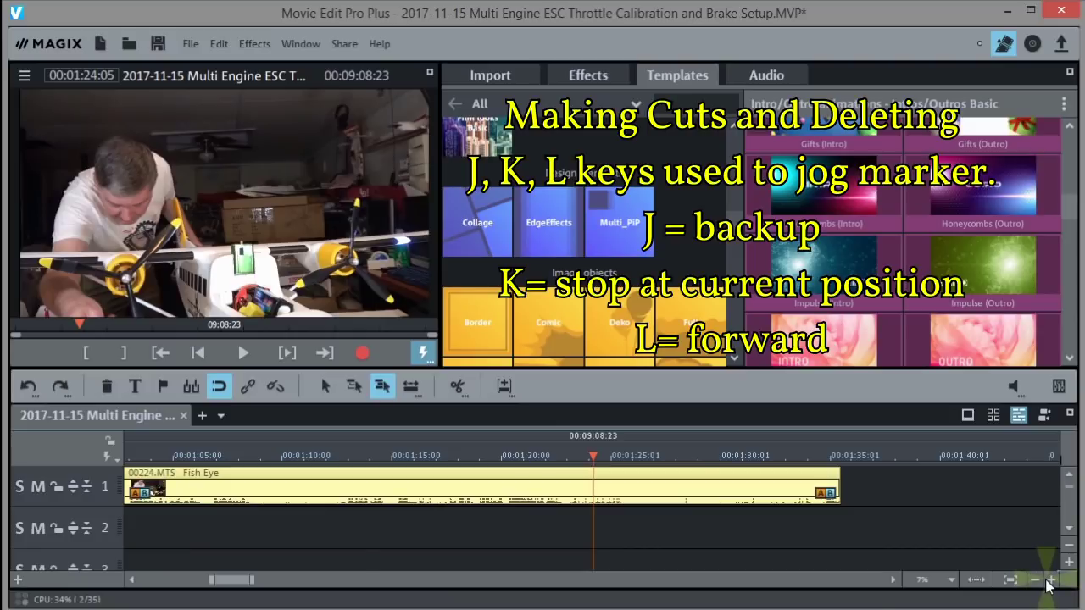
key(l)
drag(594, 432, 152, 421)
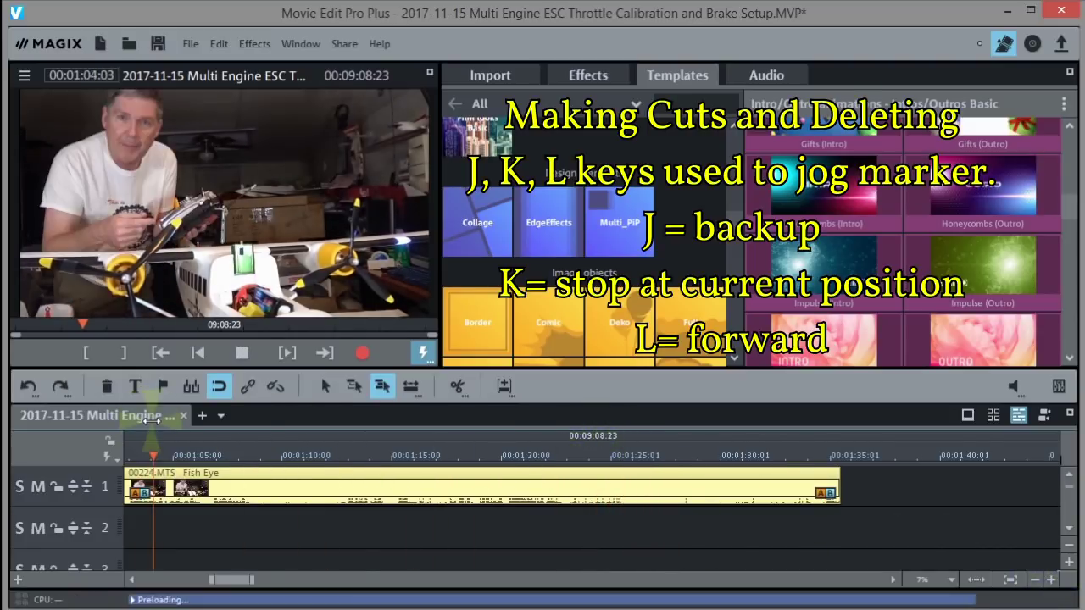
click(209, 454)
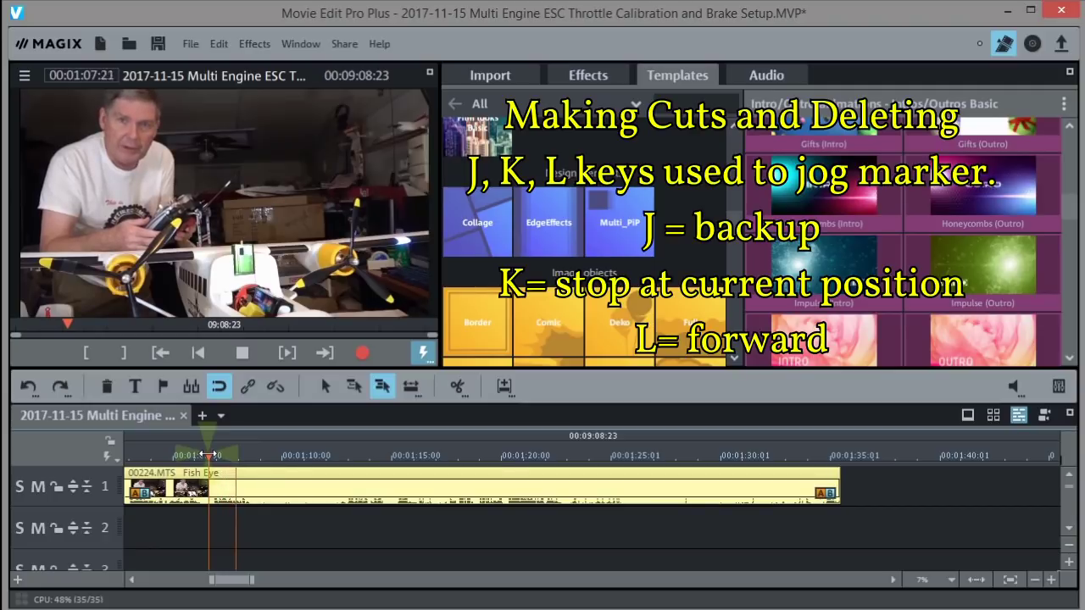
key(k)
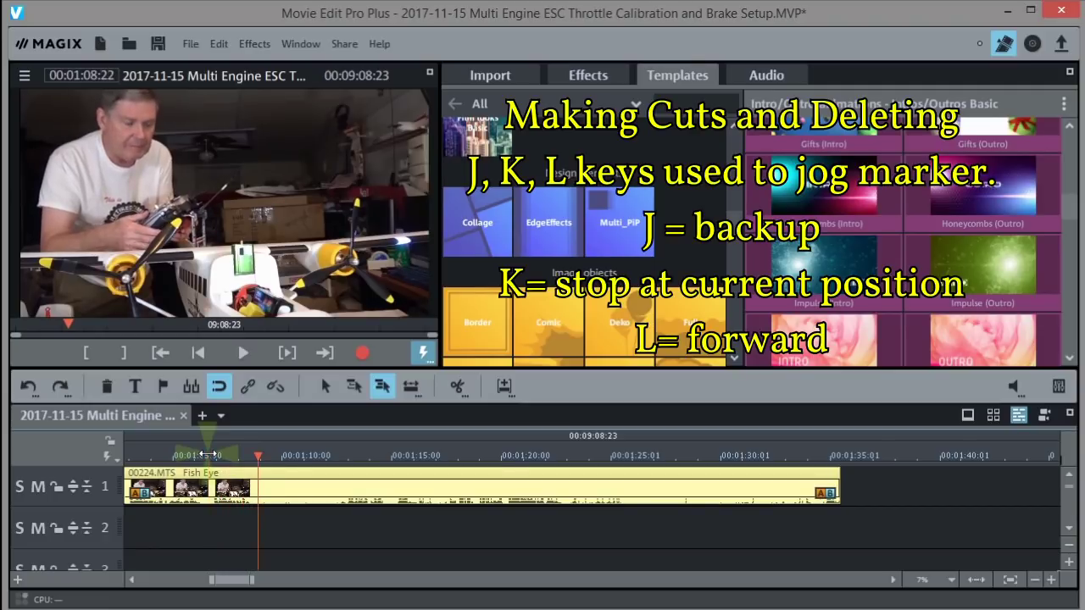
key(l)
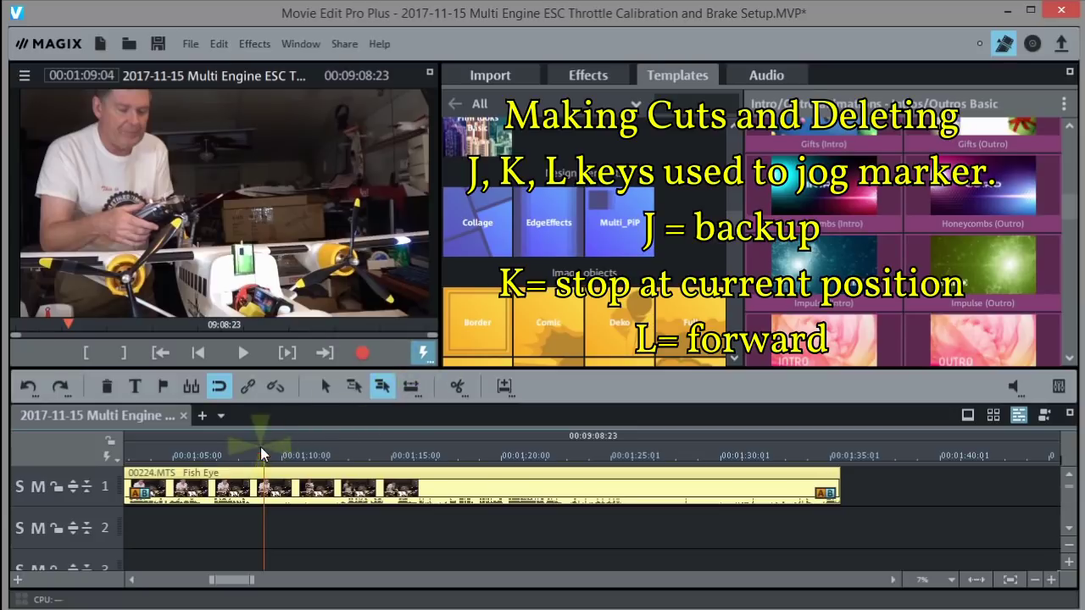
click(261, 455)
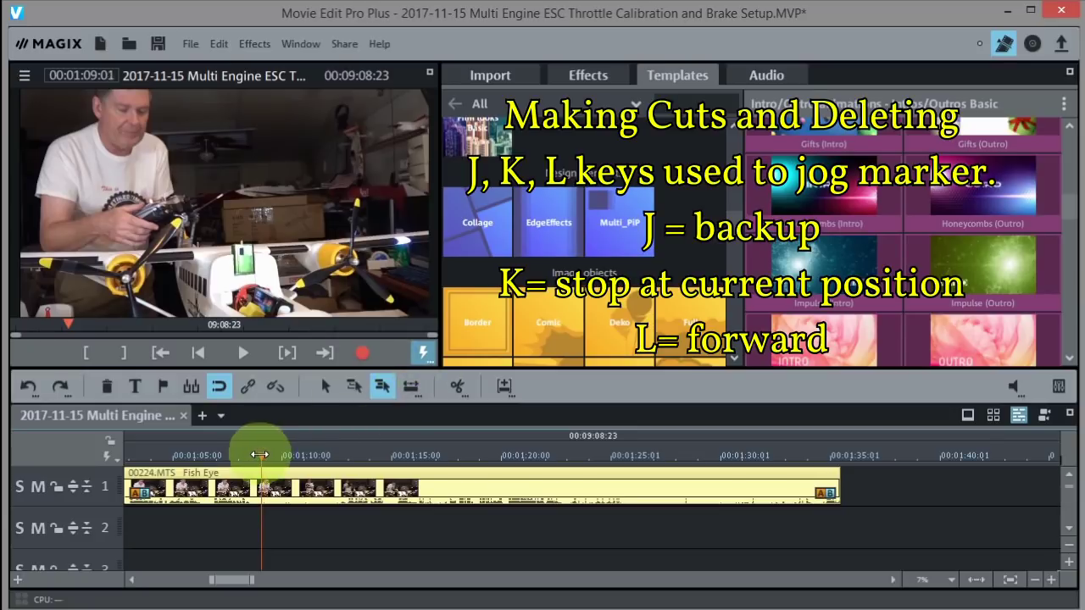
click(456, 385)
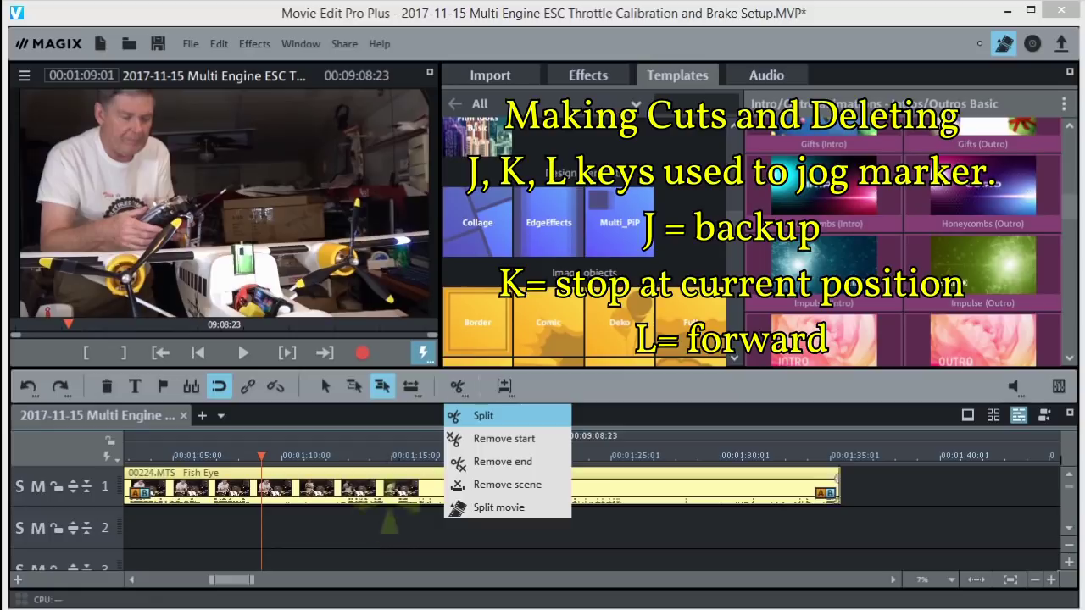
click(482, 416)
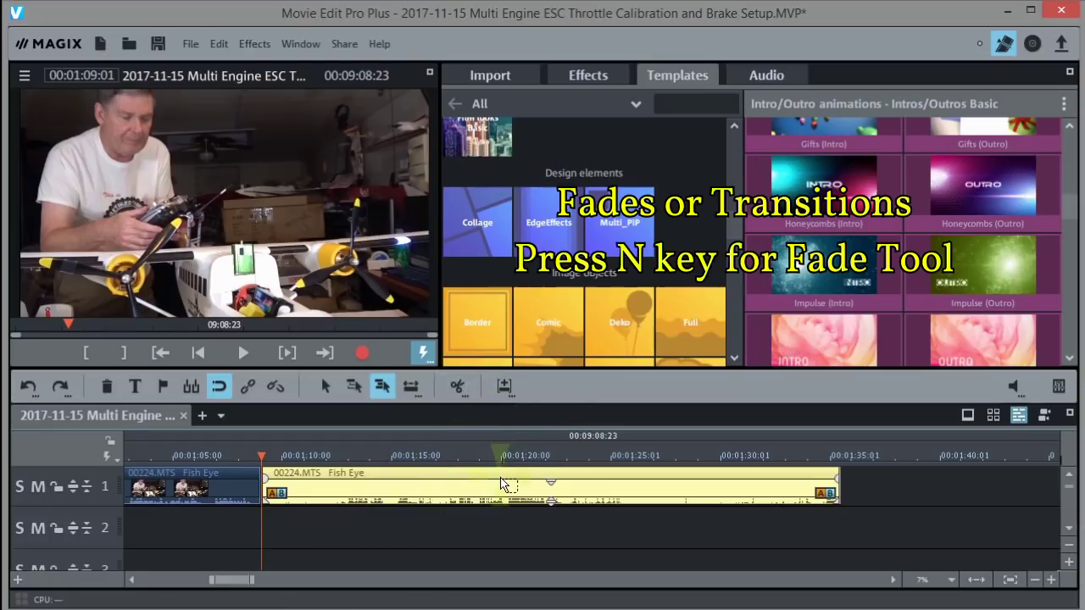
Delete the Fish Eye section after the cut and shift the following scene earlier to start at about 00:01:12:11
key(Delete)
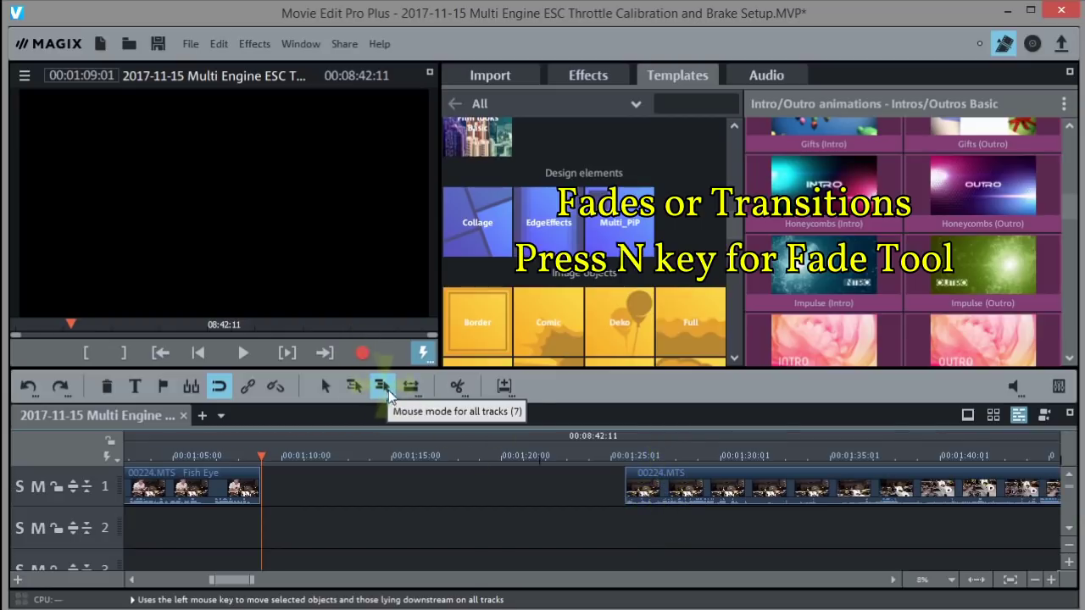
drag(662, 487, 362, 496)
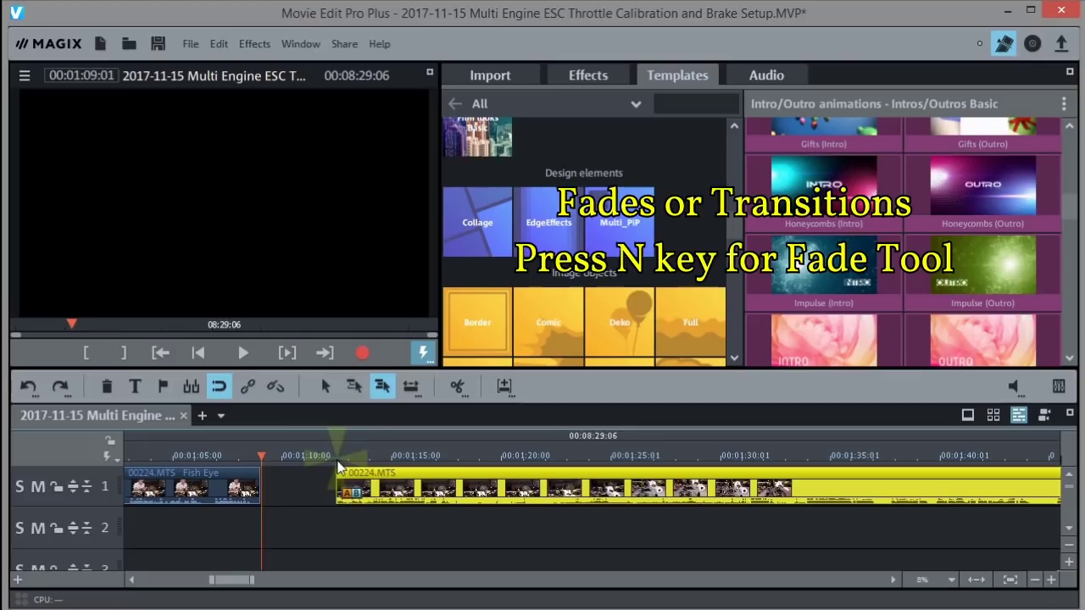
Play the beginning of the shifted scene and return the playback marker to its start at 00:01:12:11
click(336, 455)
key(space)
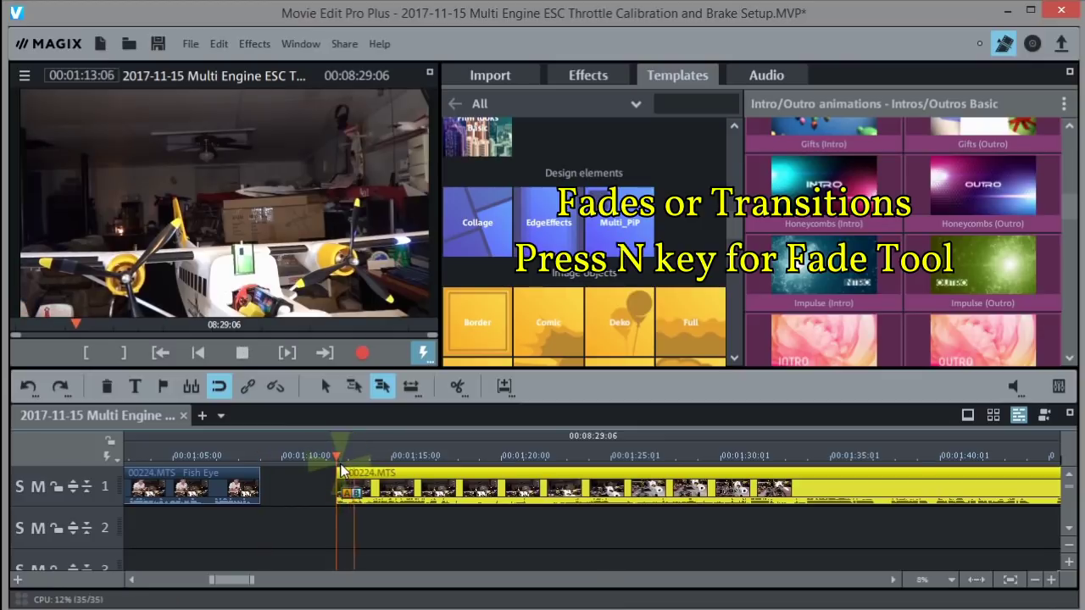
click(337, 455)
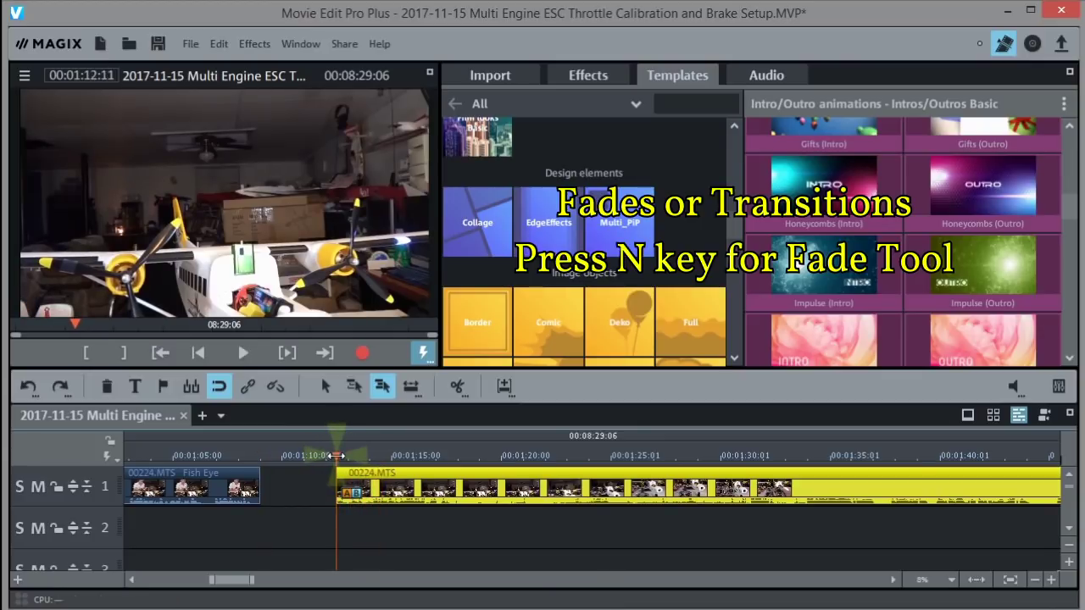
Play through the track 1 scene starting at 00:01:12:11 to find the cut point and split it at 00:01:37:09
drag(336, 455, 545, 458)
key(space)
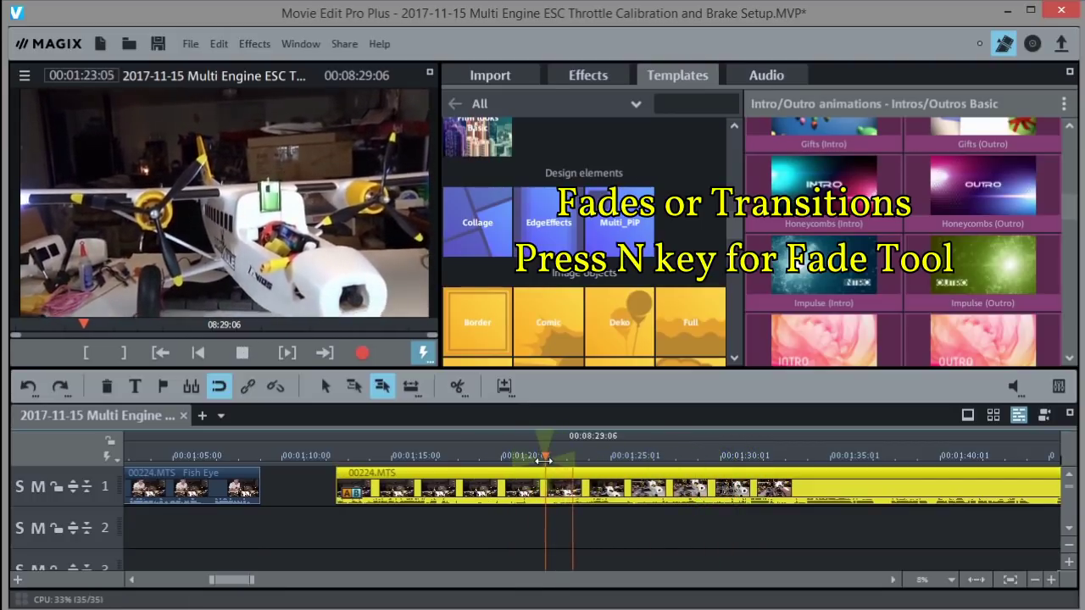
click(653, 459)
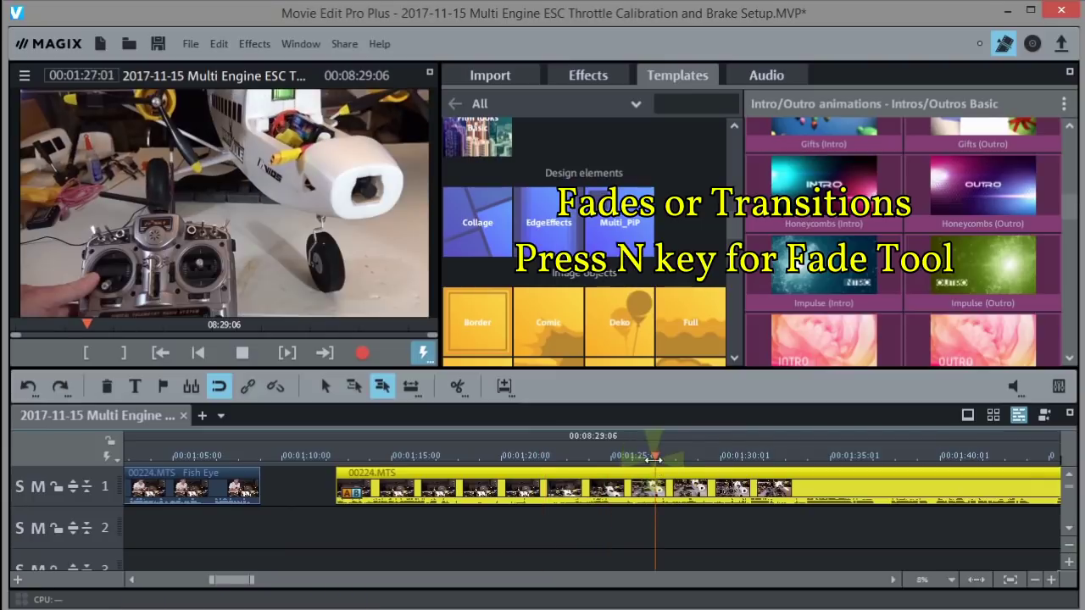
click(796, 459)
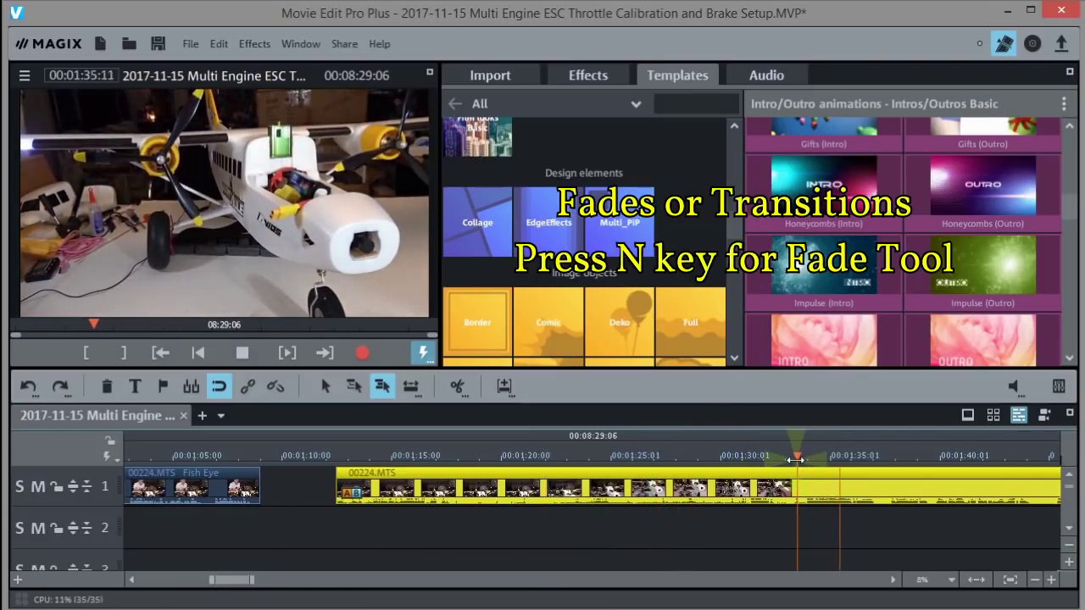
click(884, 456)
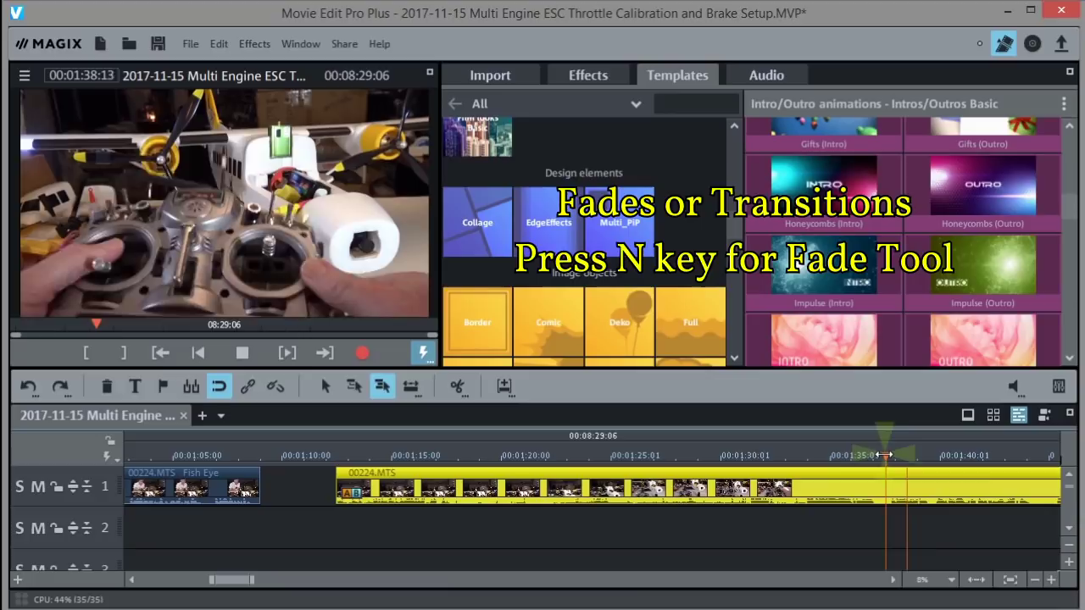
key(space)
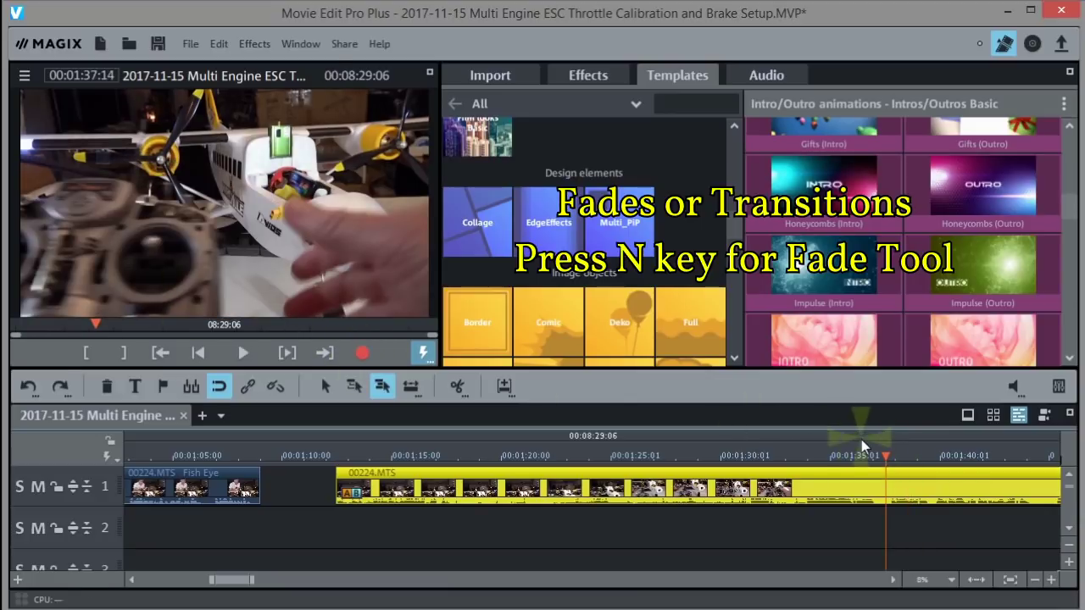
click(881, 455)
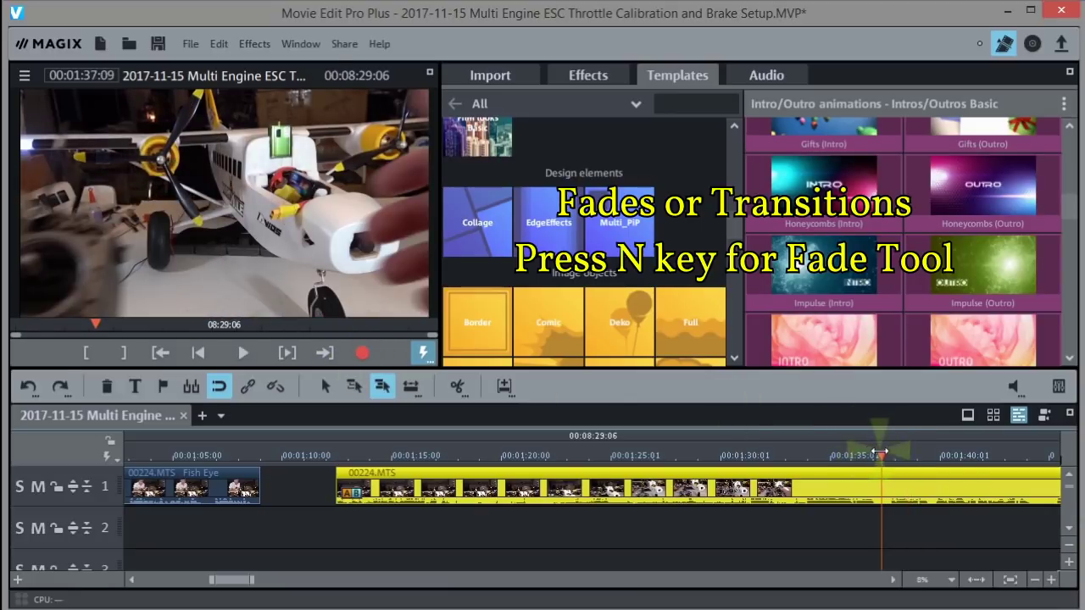
click(455, 386)
Delete the section before the cut and shift the following scene against the end of the Fish Eye scene at 00:01:09:01
click(476, 492)
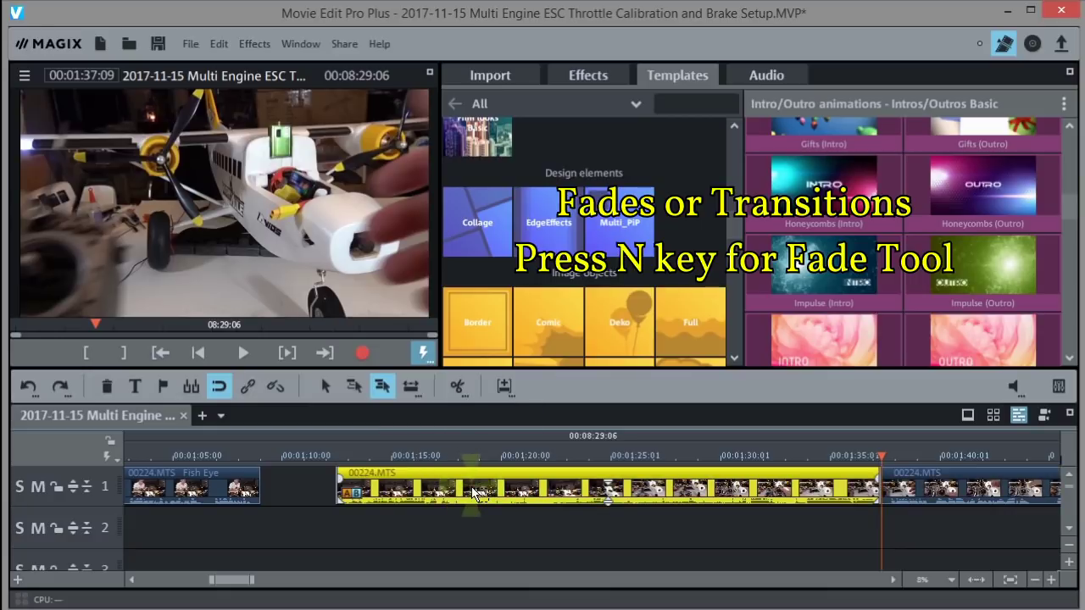
key(Delete)
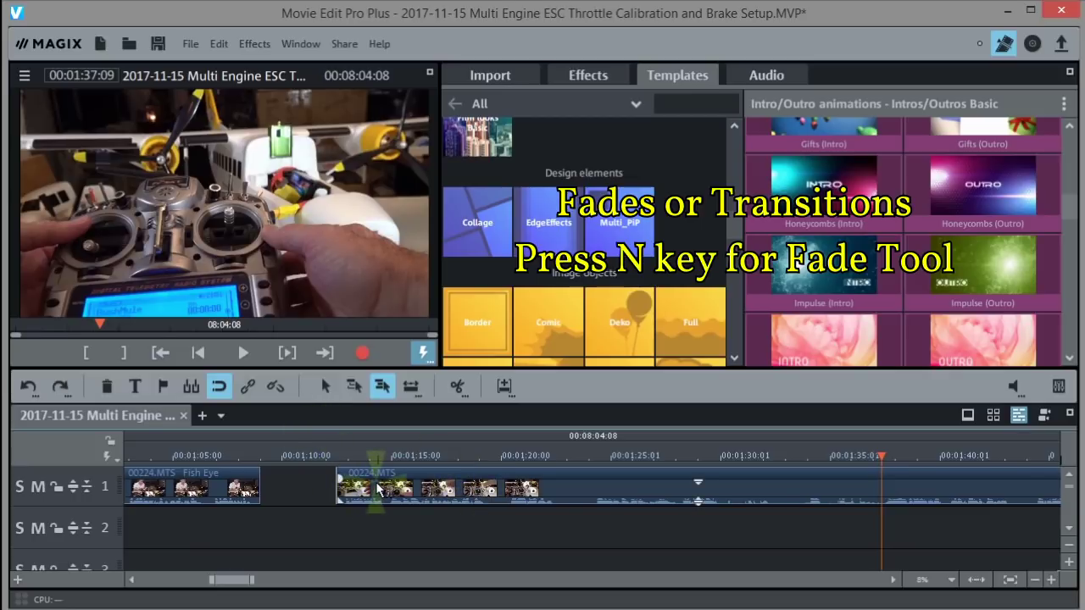
drag(377, 489, 264, 472)
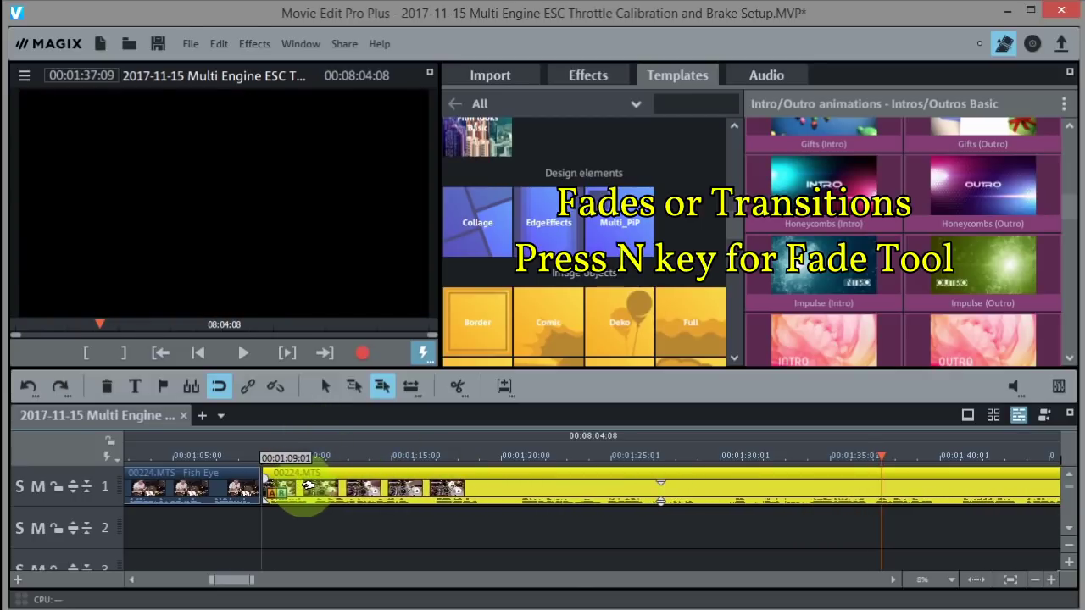
Overlap the following scene with the last few frames of the Fish Eye scene to create a short crossfade, and play it
click(246, 458)
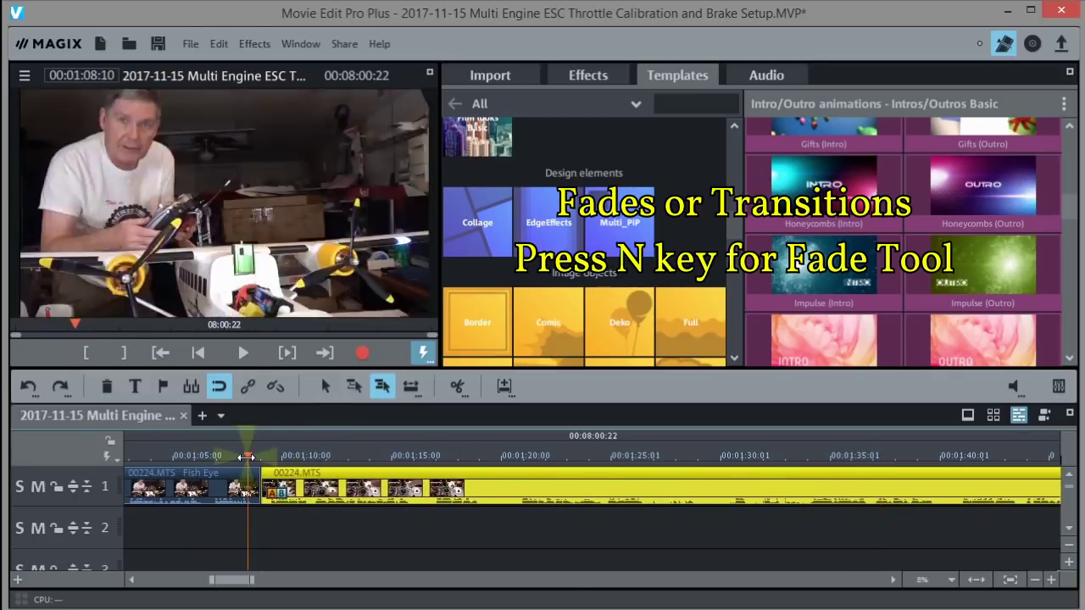
click(1049, 582)
click(1049, 581)
click(1049, 581)
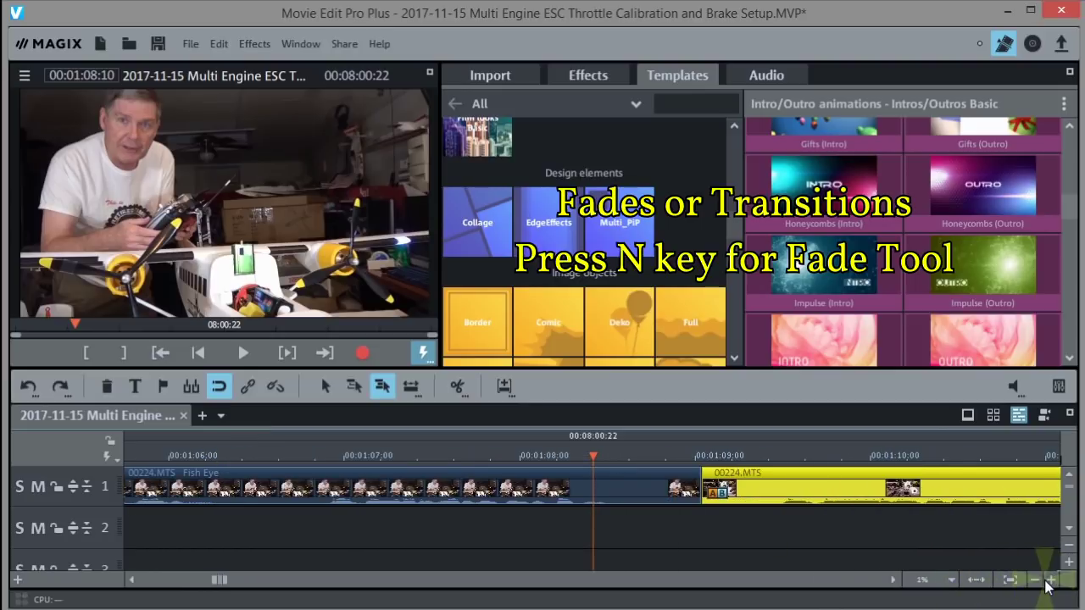
drag(598, 446, 658, 449)
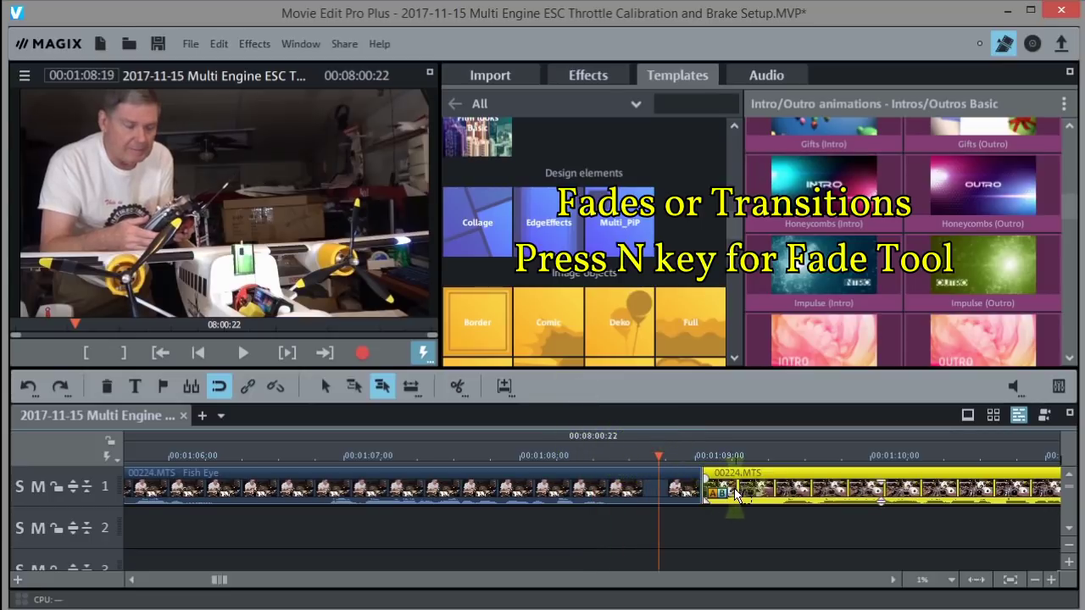
mouse_move(735, 489)
mouse_down()
mouse_move(715, 497)
mouse_move(702, 484)
mouse_move(701, 514)
mouse_move(624, 548)
mouse_move(689, 528)
mouse_move(717, 476)
mouse_move(759, 474)
mouse_move(732, 472)
mouse_move(728, 483)
mouse_up()
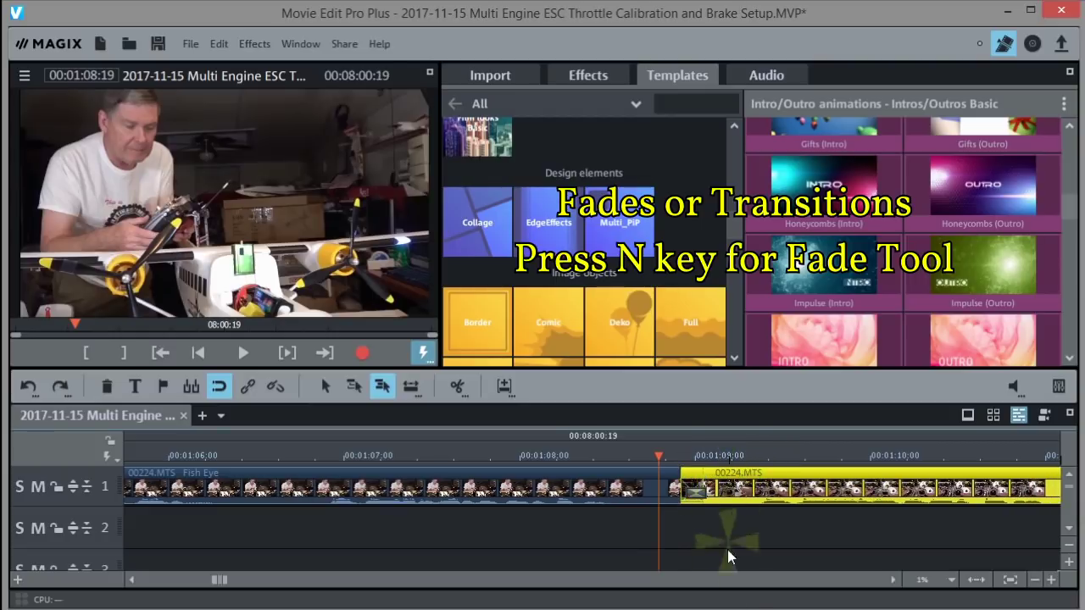
key(space)
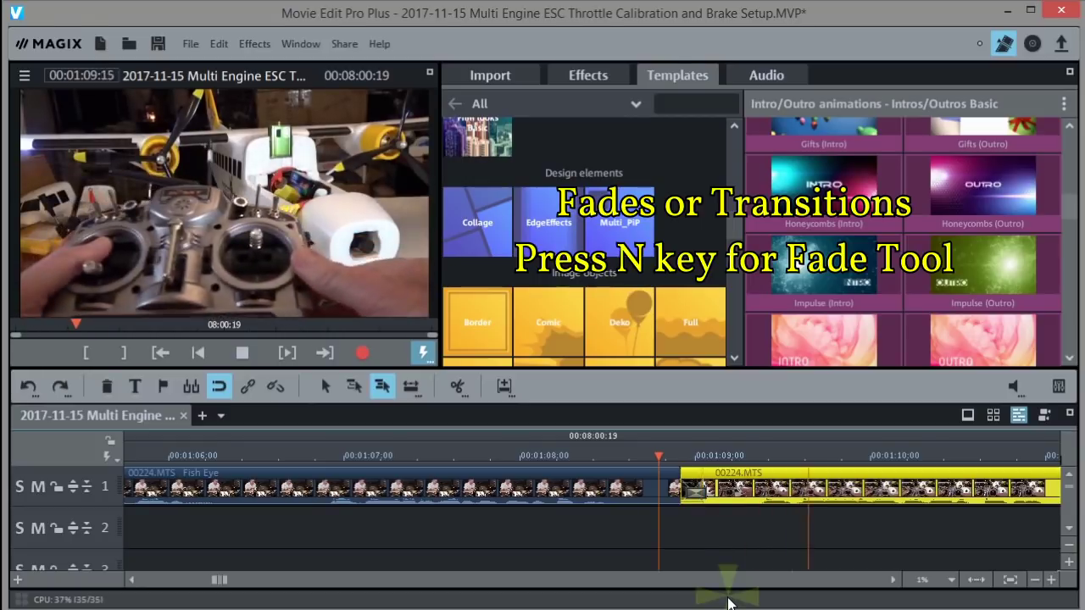
key(space)
Lengthen the crossfade to 00:07 by shifting the following scene's start to 00:01:08:17, and play up to the overlap
drag(727, 485, 704, 485)
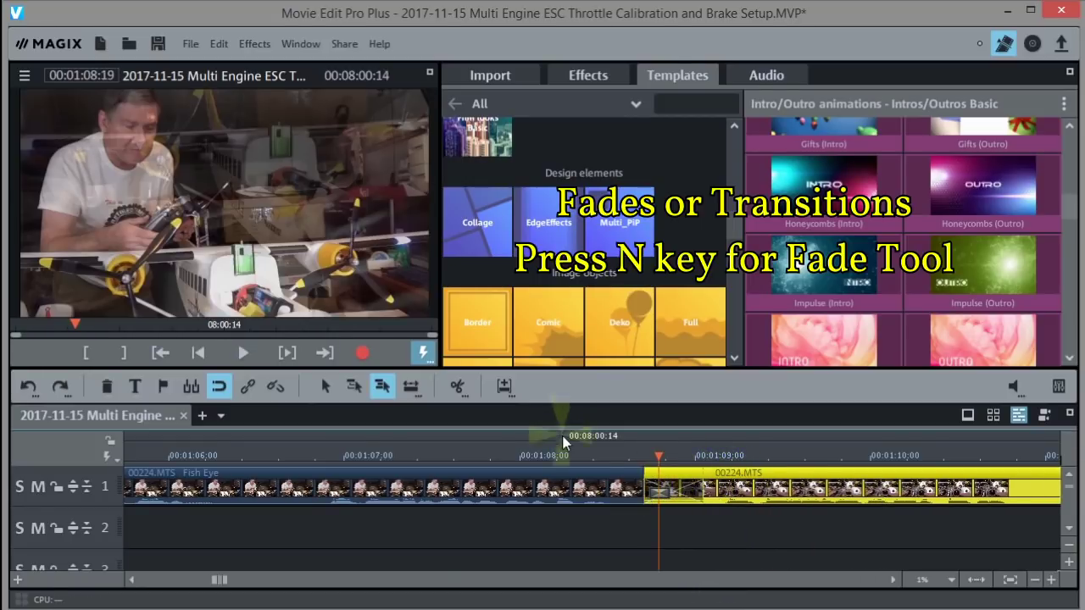
click(585, 455)
key(space)
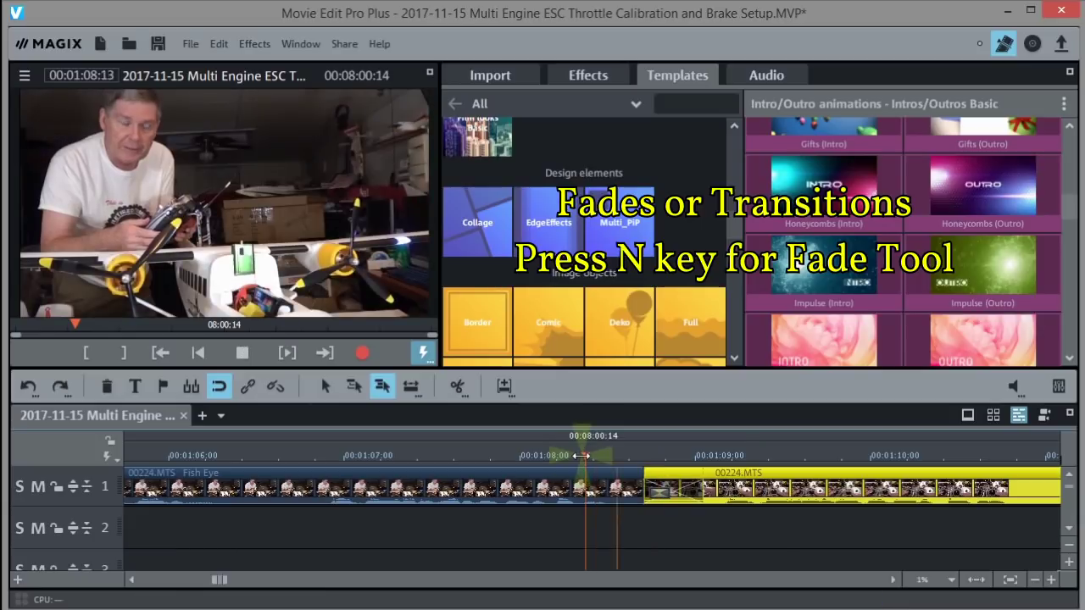
key(space)
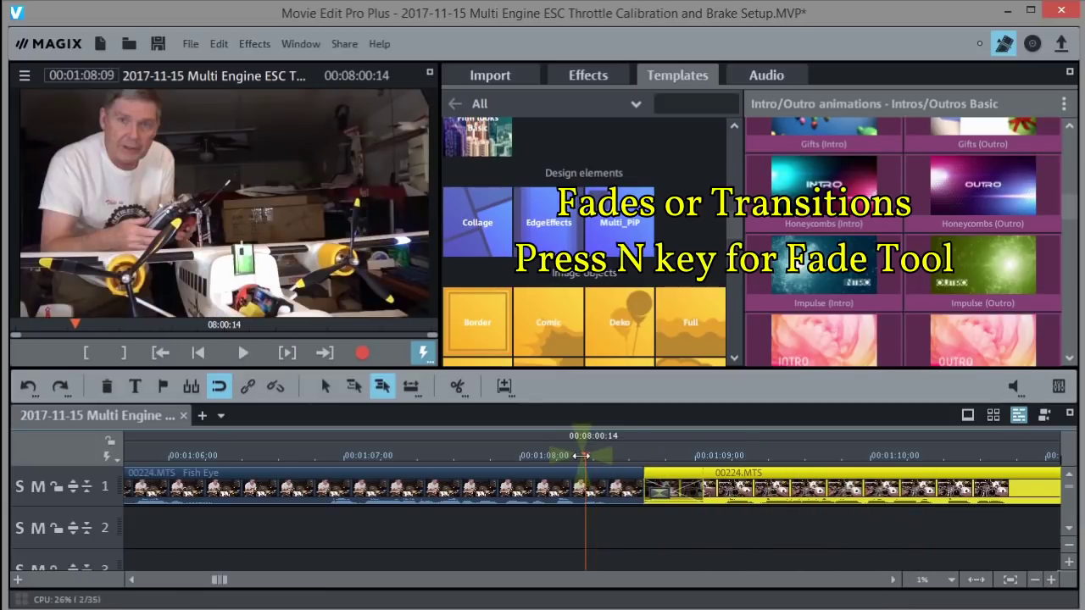
click(643, 460)
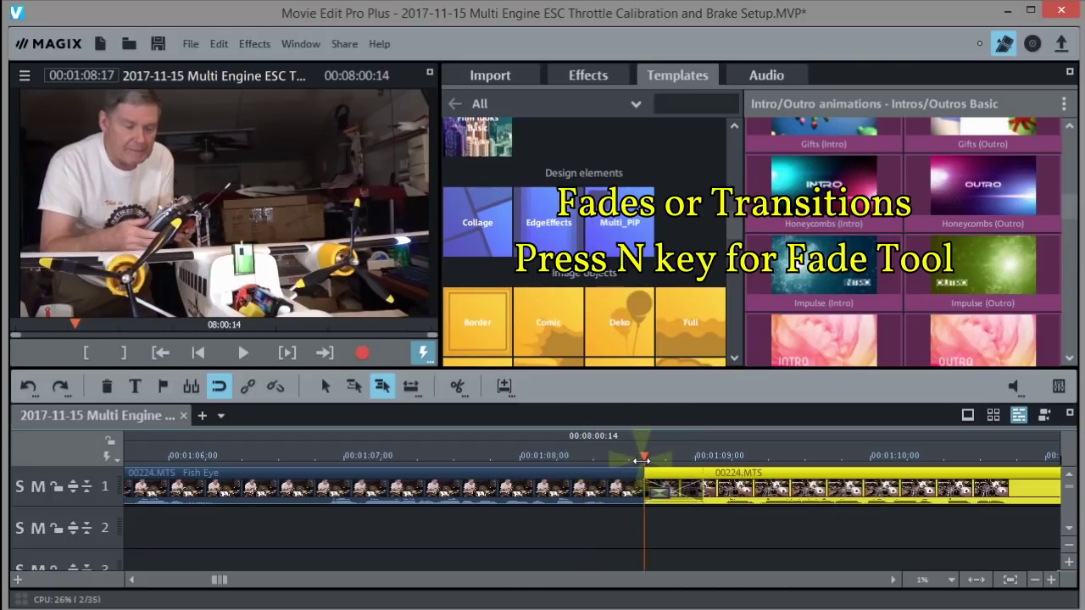
Change the transition after the Fish Eye scene to Flying and play it back
double_click(690, 536)
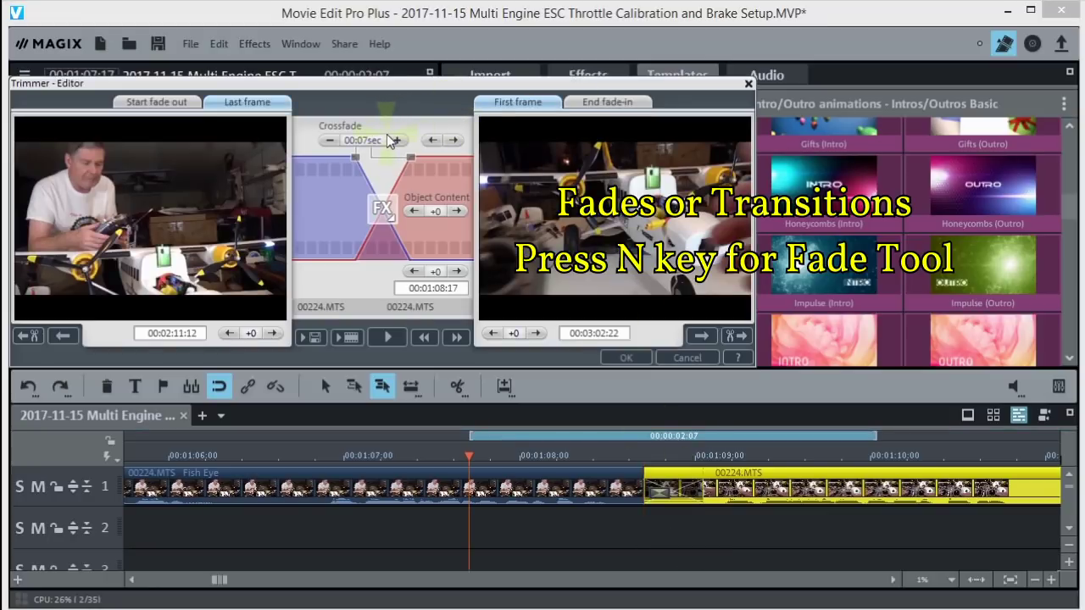
click(384, 209)
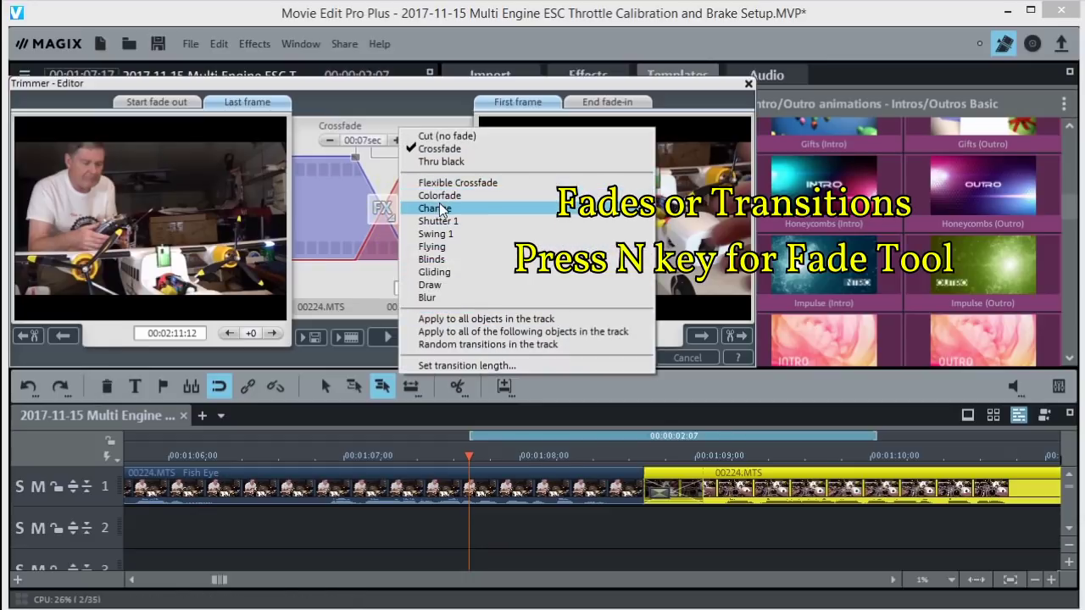
click(436, 254)
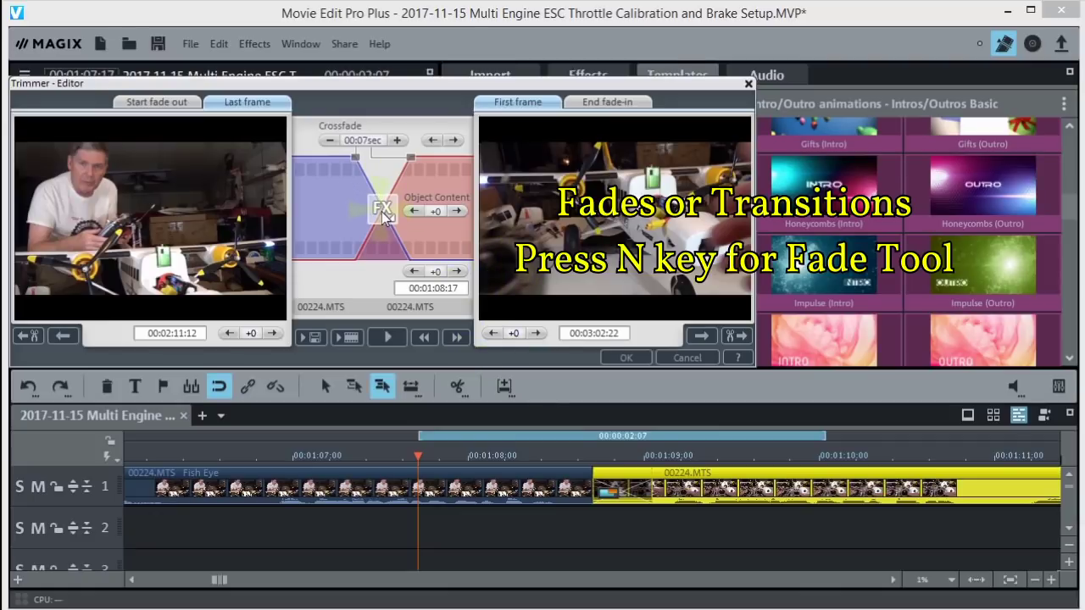
click(389, 337)
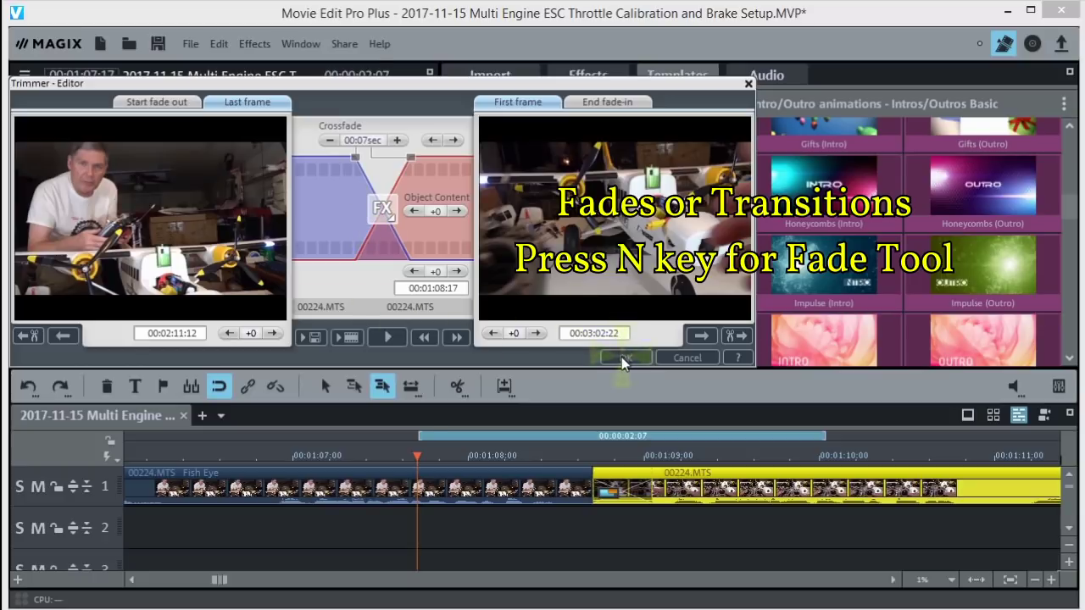
click(624, 357)
drag(552, 458, 503, 452)
key(space)
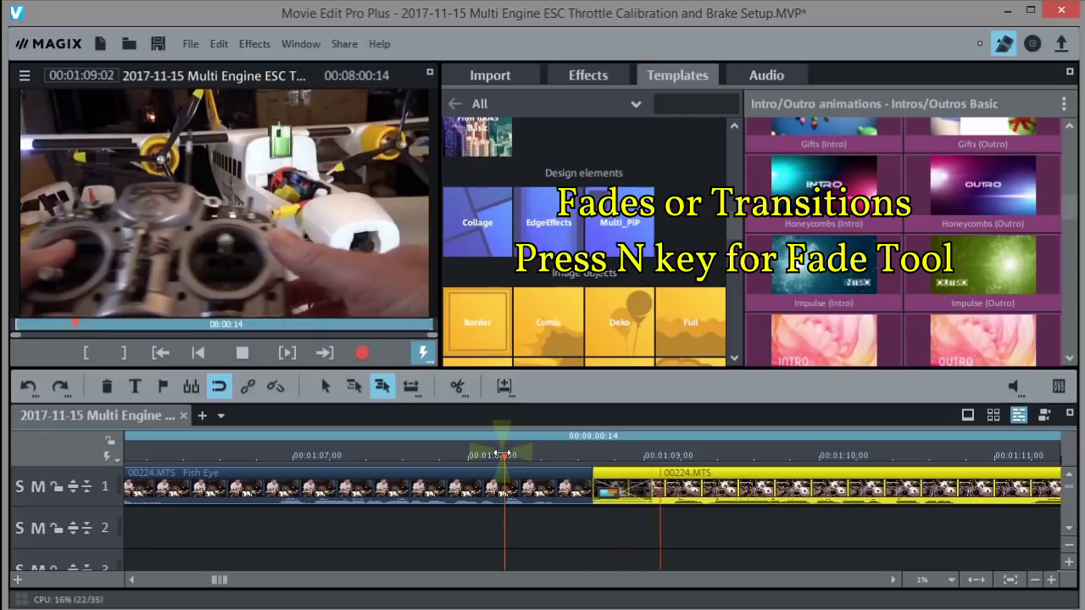
key(space)
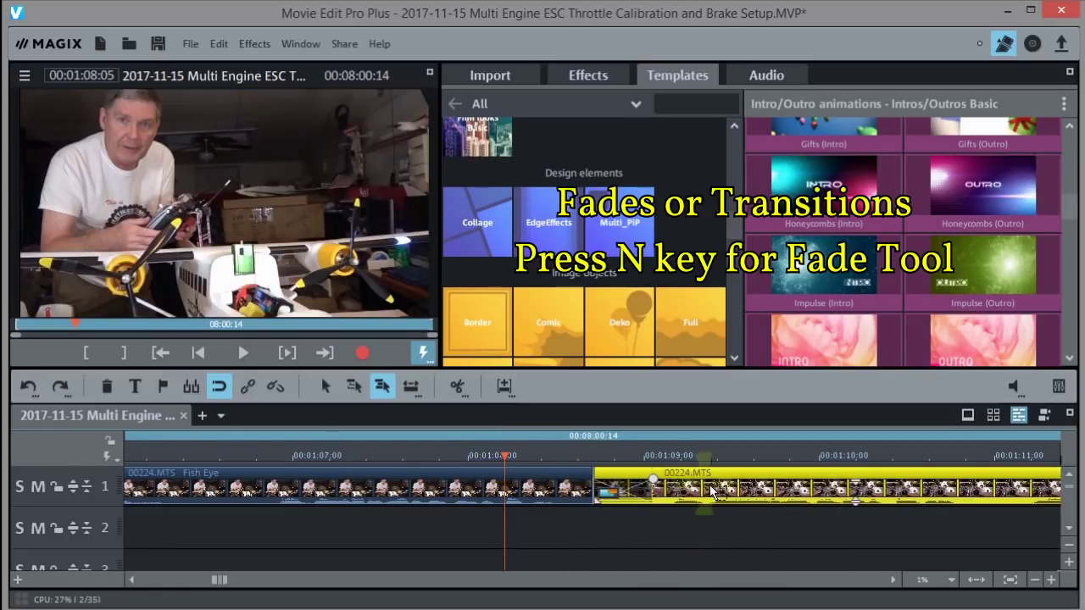
Lengthen the transition to 00:11 by shifting the following scene's start to 00:01:08:13, and play it back
drag(756, 489, 724, 492)
key(space)
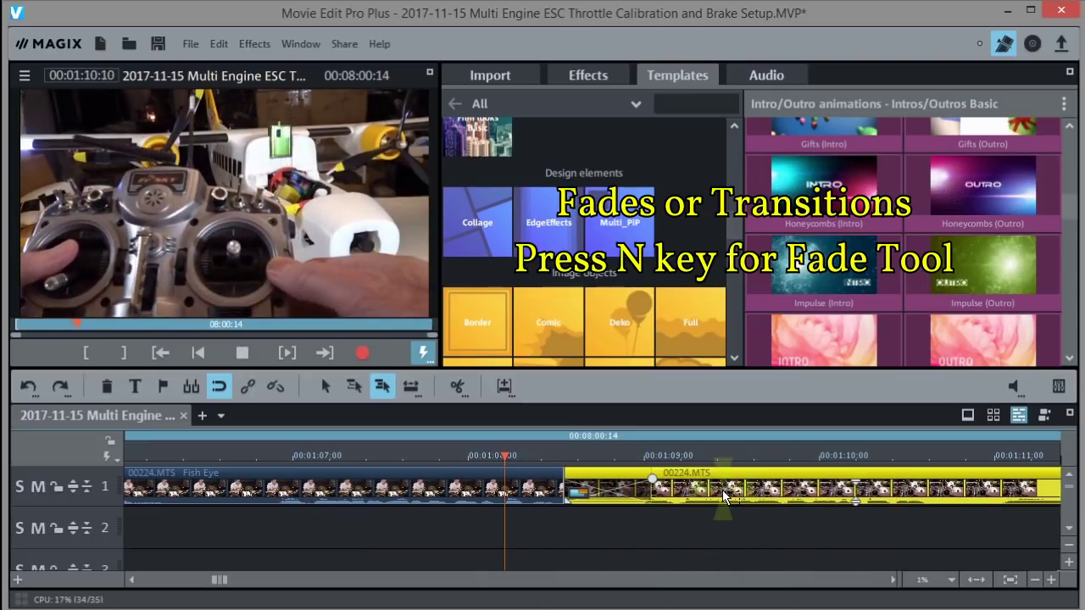
key(space)
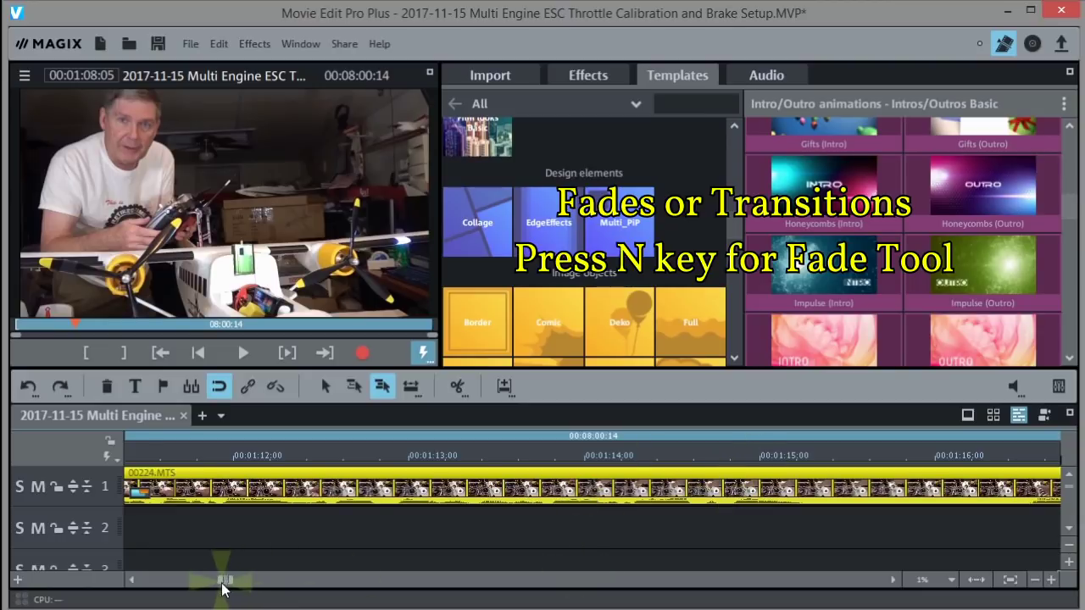
Change the transition after the Fish Eye scene to Gliding in the trimmer
drag(225, 587, 219, 587)
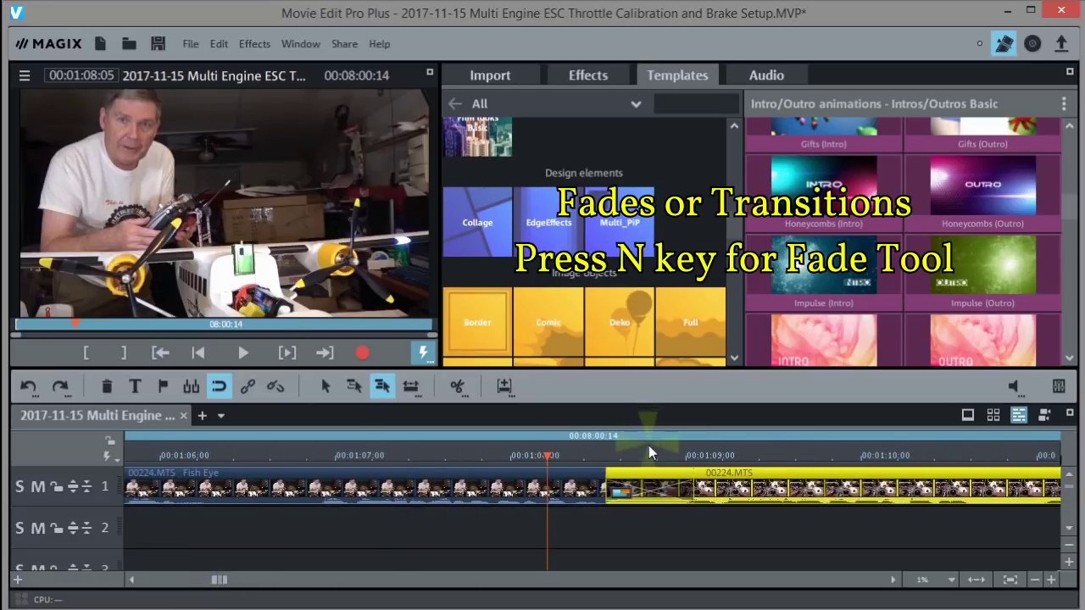
click(607, 455)
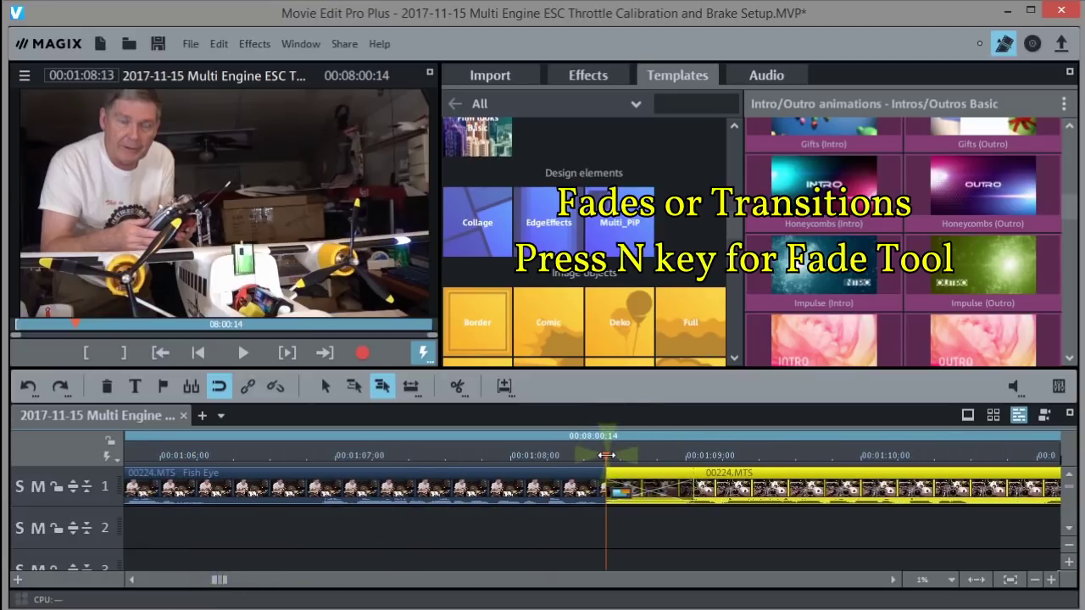
double_click(607, 457)
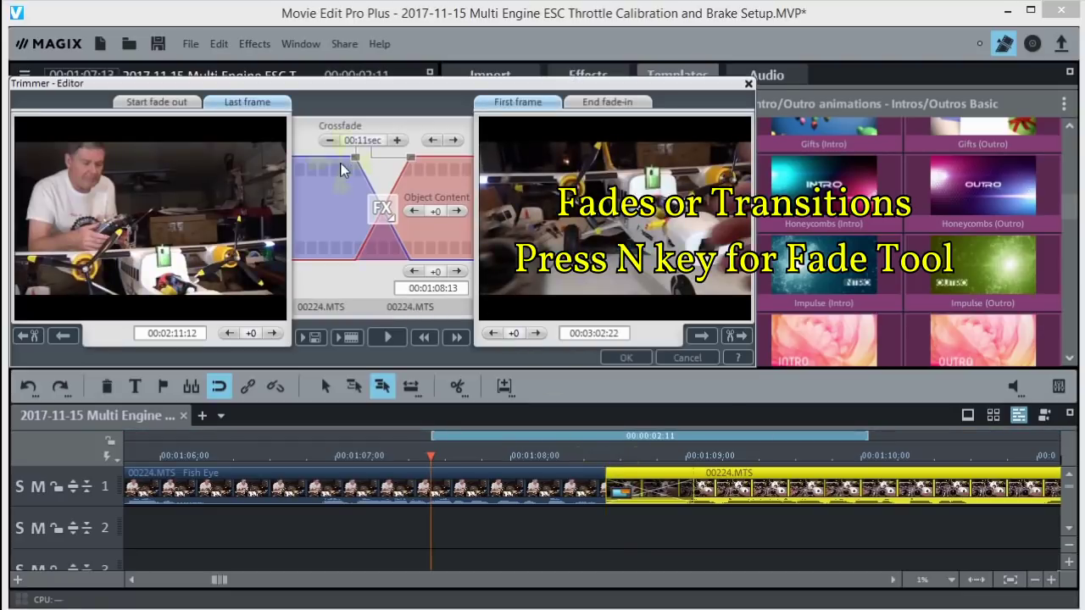
click(387, 209)
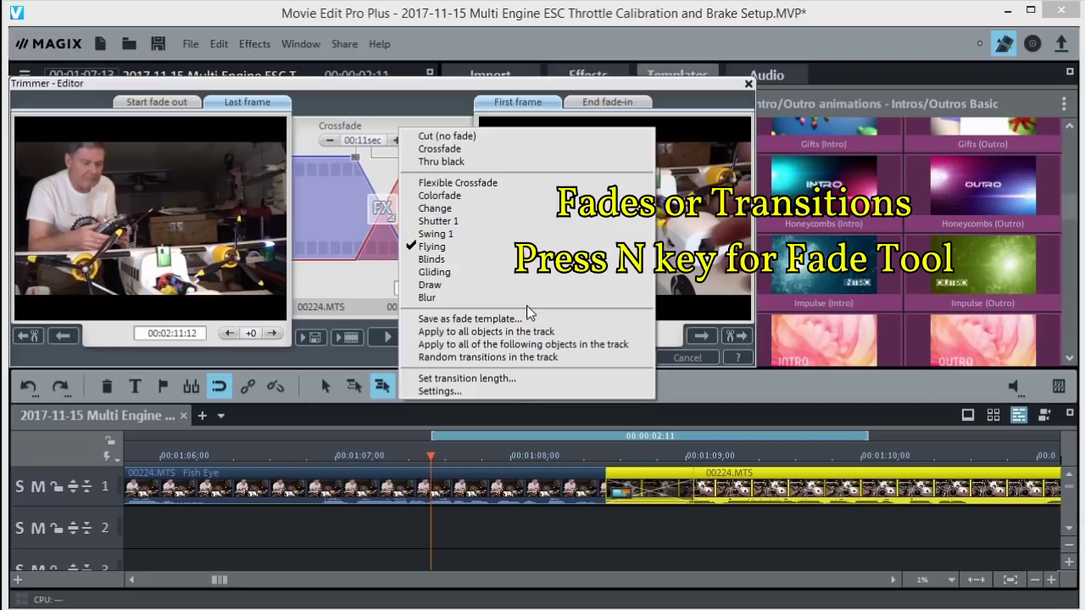
click(442, 272)
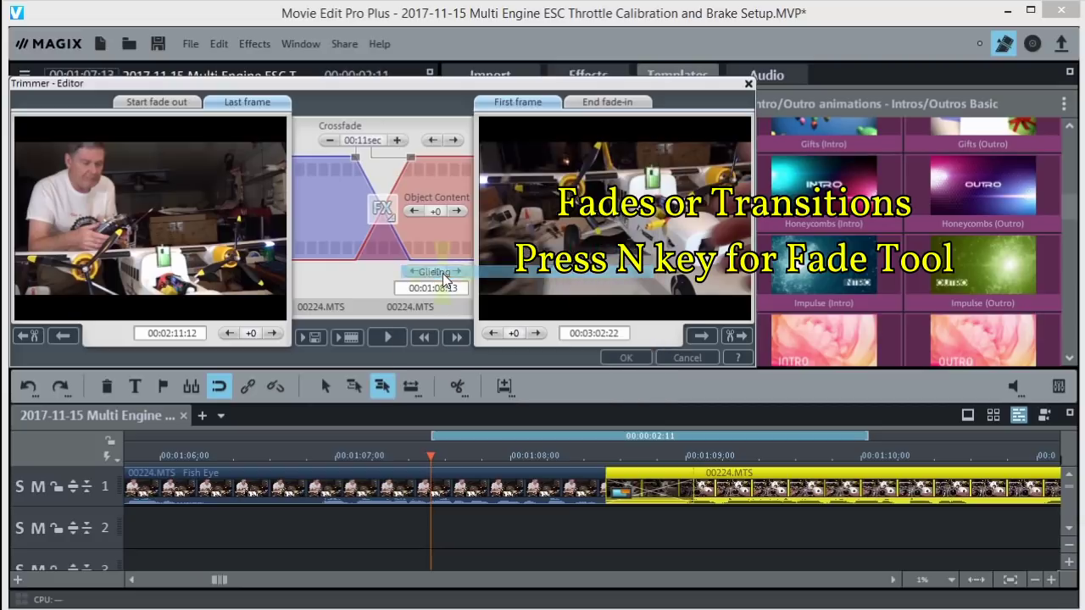
click(628, 357)
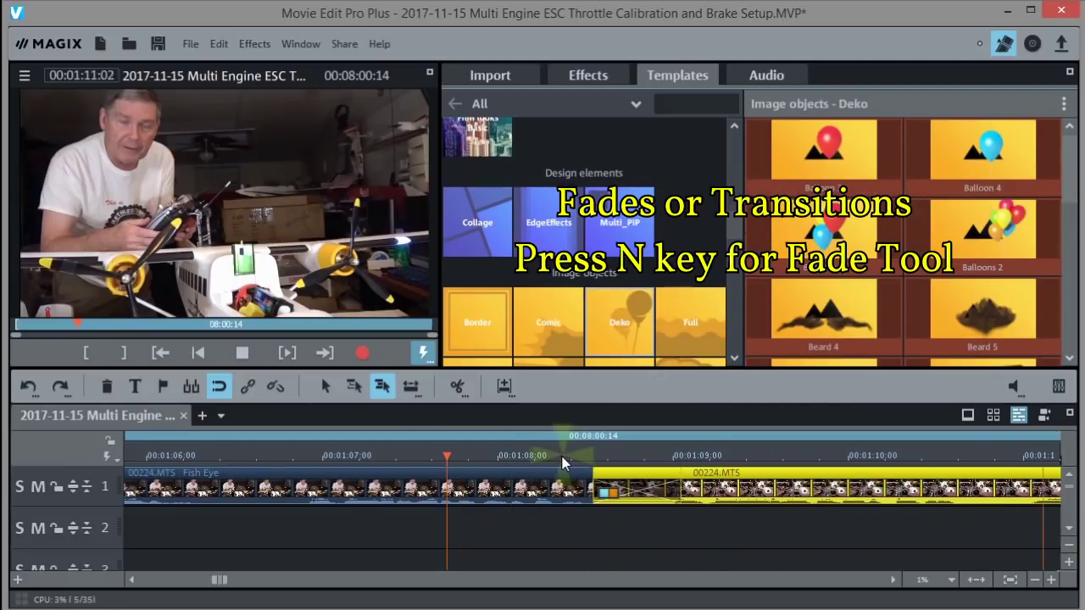
Play the Gliding transition and reset the playback range to cover the whole project
key(space)
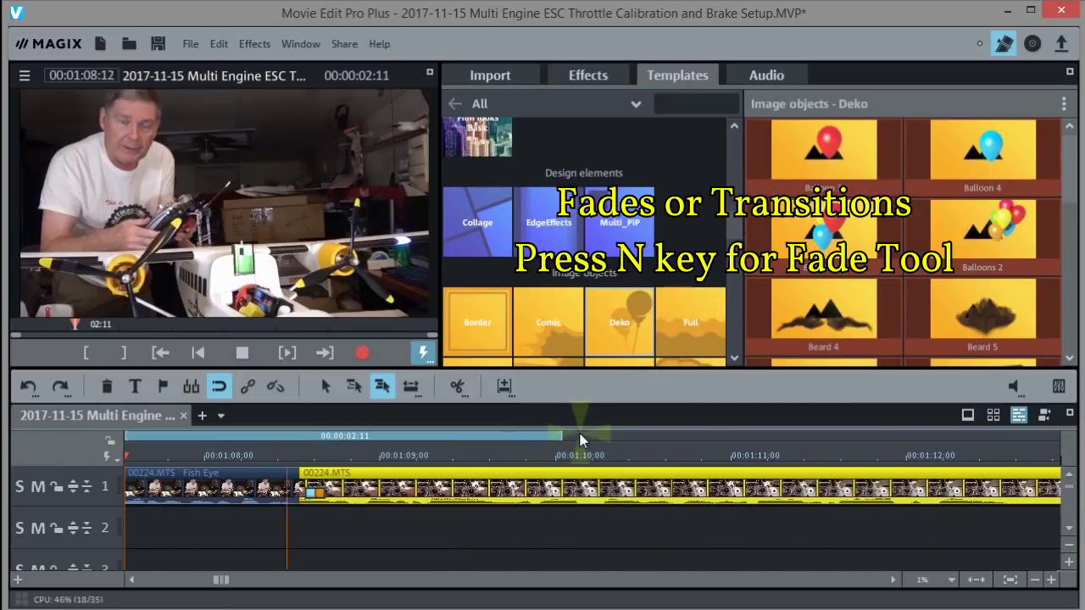
double_click(579, 436)
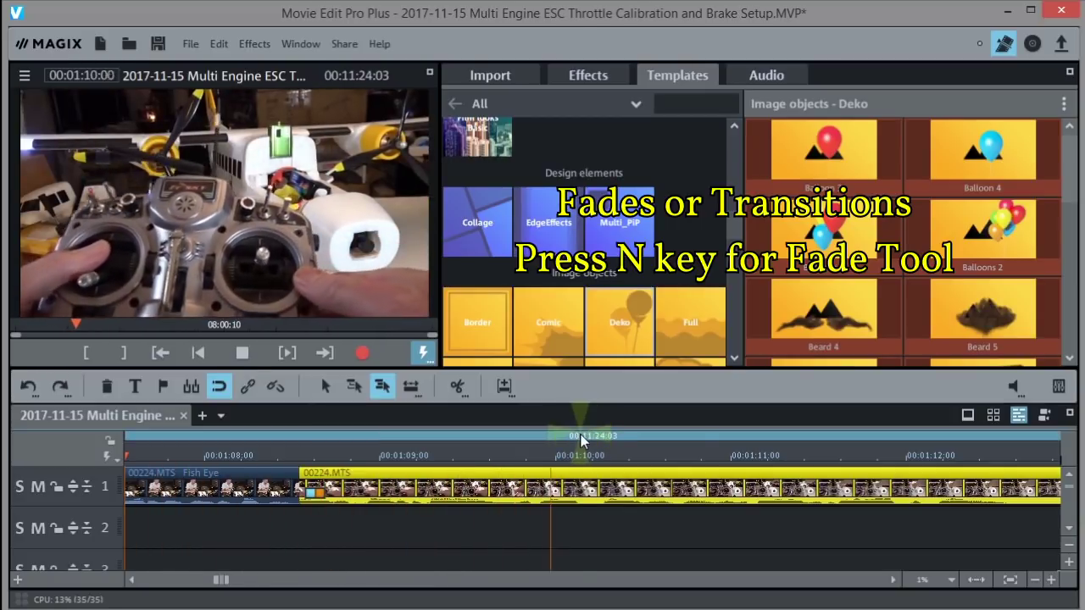
key(space)
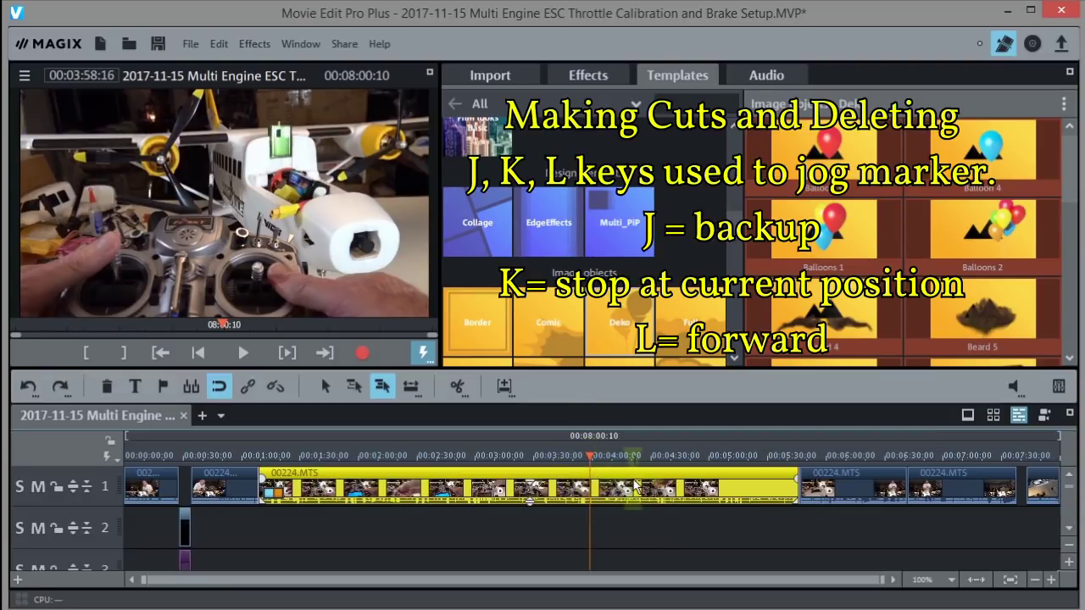
Play the end of the long 00224.MTS scene from 00:05:38:15 to find where its unwanted tail begins
drag(591, 455, 783, 449)
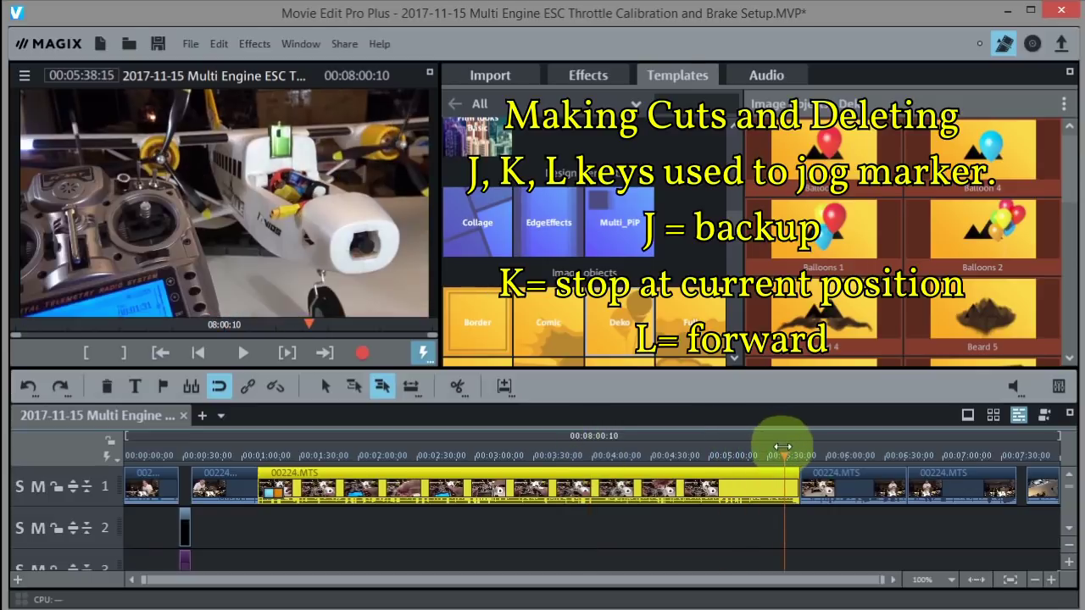
click(1049, 580)
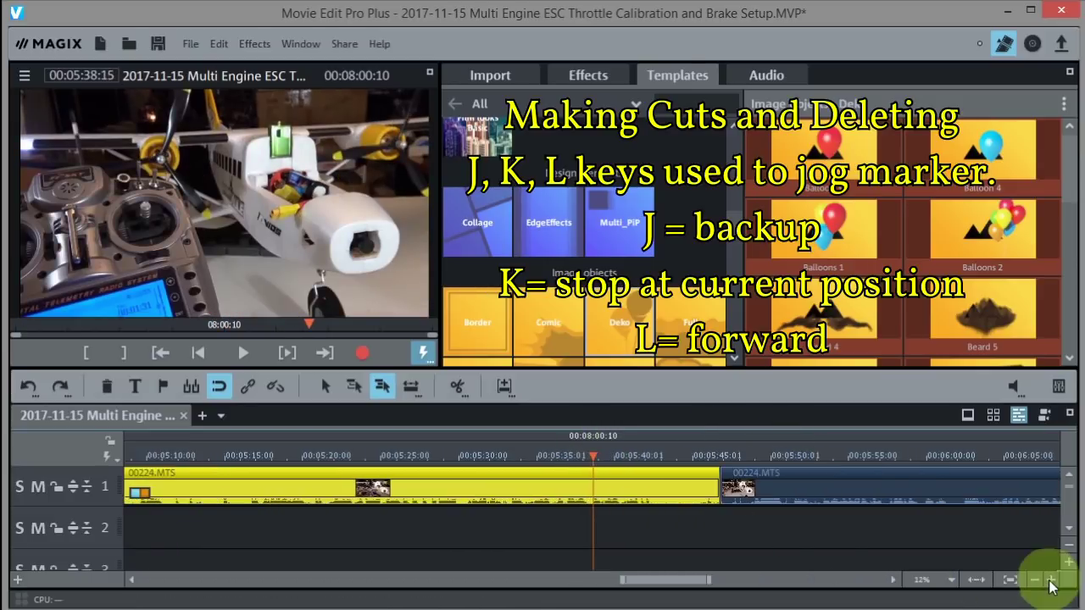
click(1050, 579)
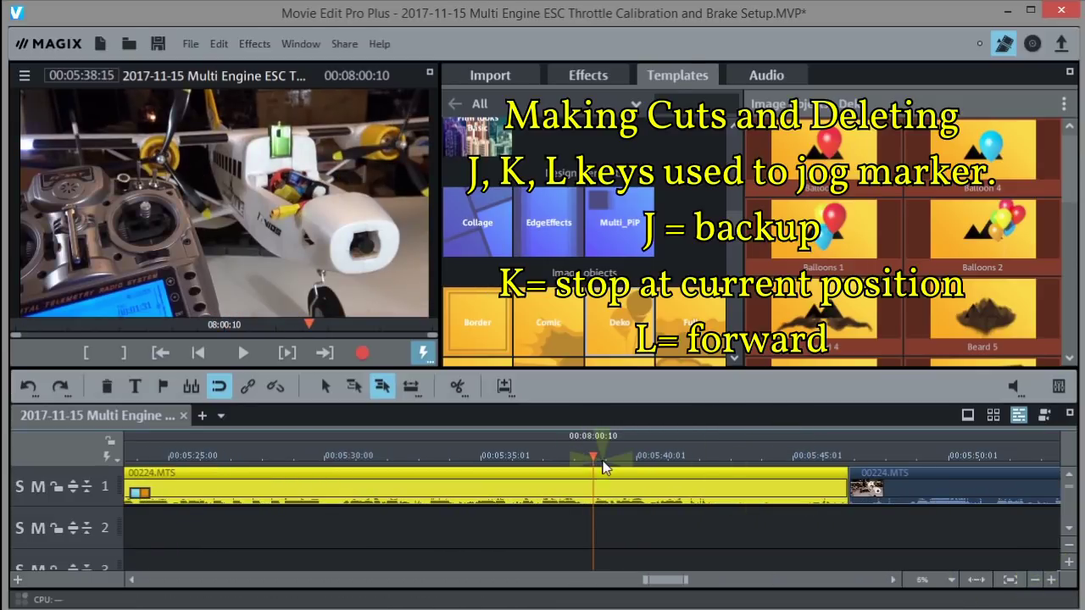
key(l)
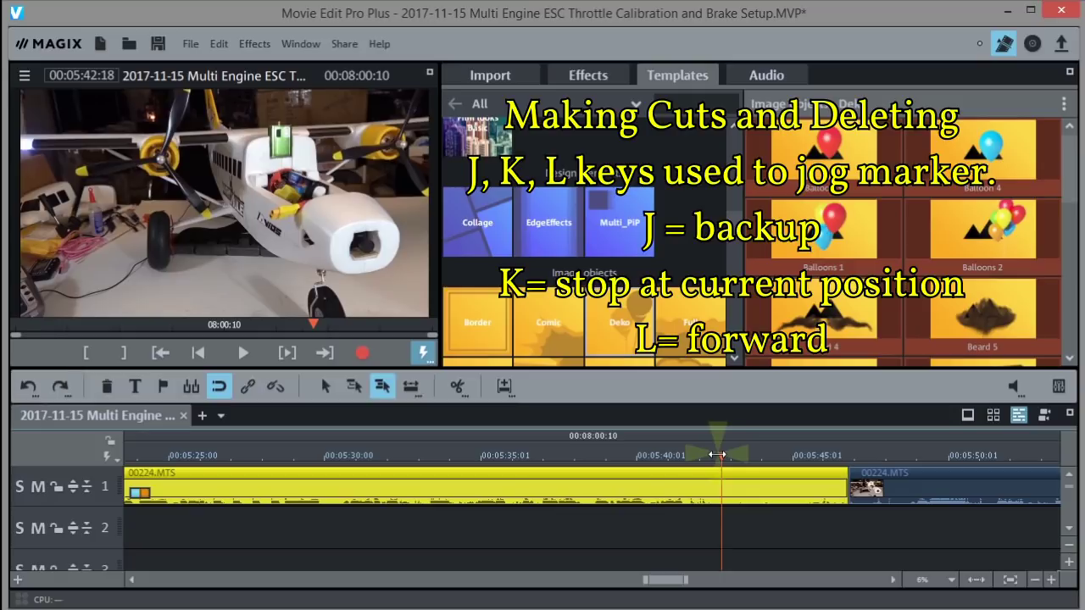
drag(717, 455, 710, 455)
click(672, 444)
key(l)
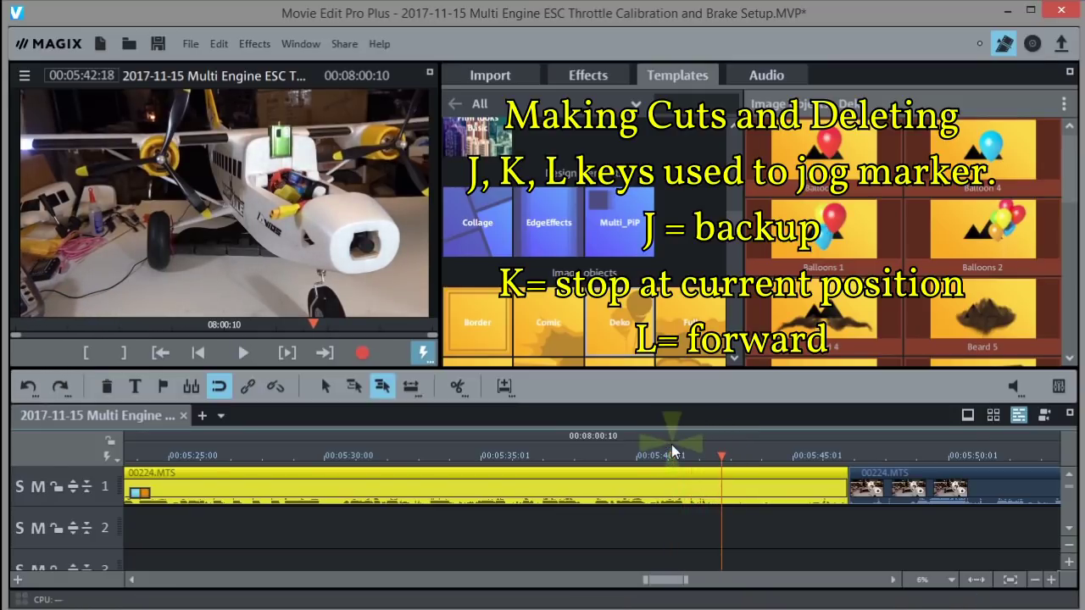
Cut the long 00224.MTS scene at 00:05:42:12 and delete the piece between the cut and the next scene
click(667, 455)
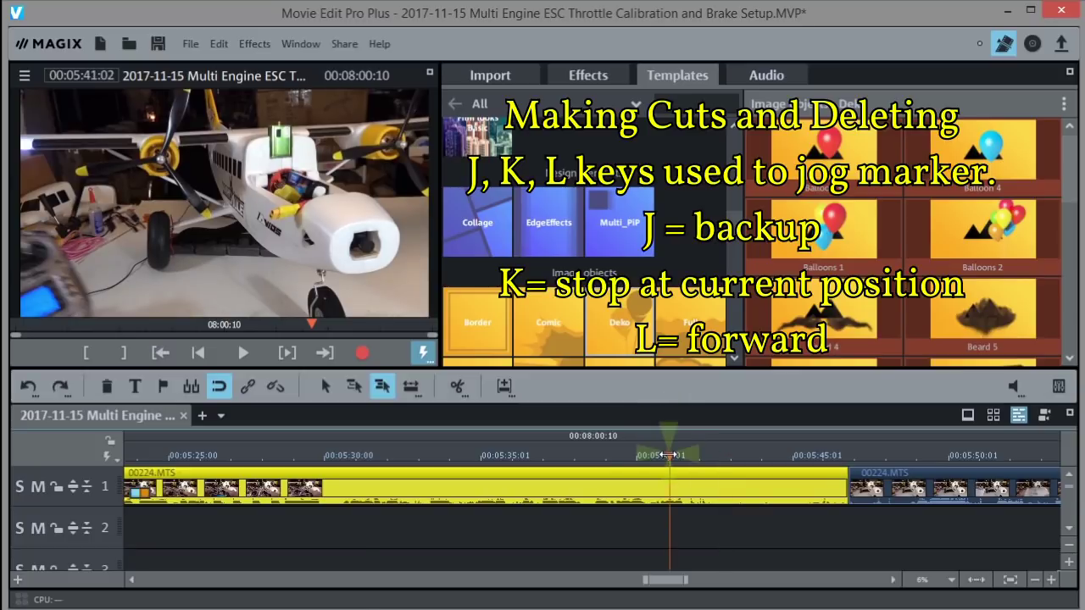
key(l)
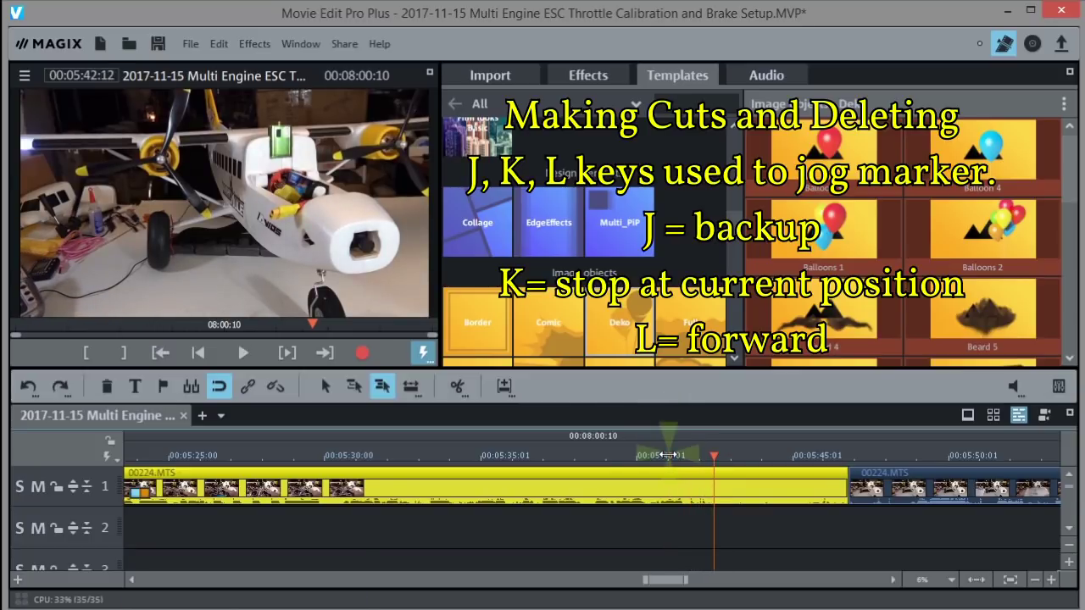
key(k)
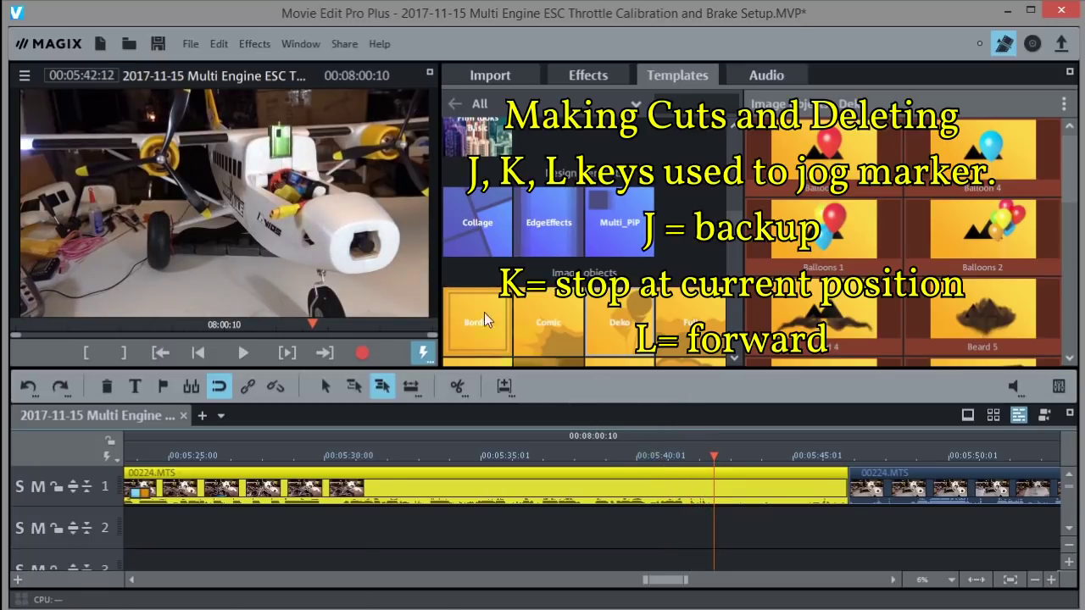
click(458, 388)
click(749, 492)
key(Delete)
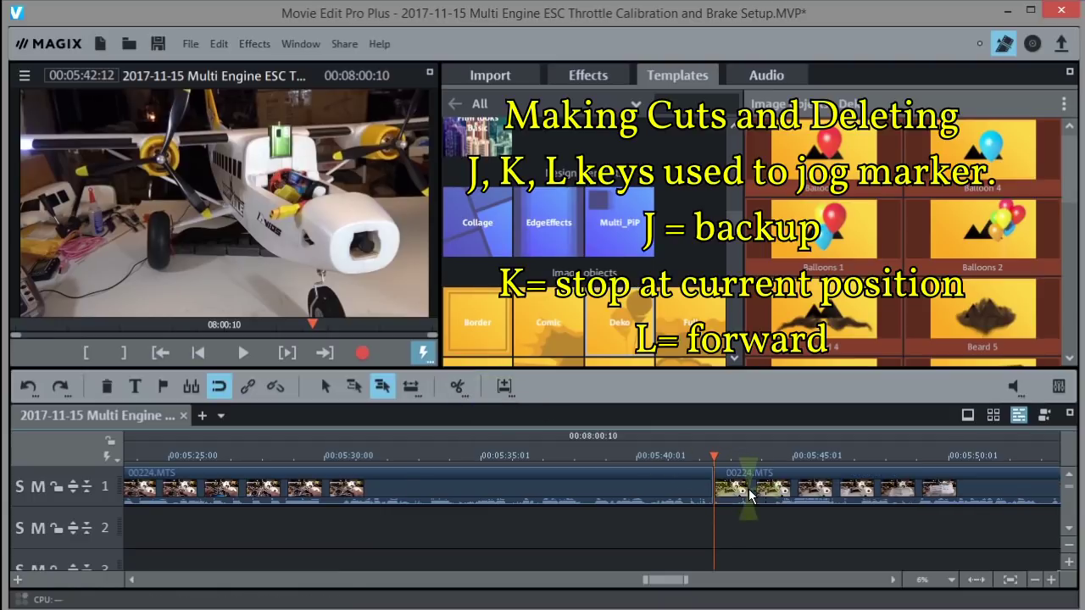
Preview the start of the following scene, cut it at 00:05:49:00 and delete the part before the cut
drag(720, 454, 773, 452)
key(l)
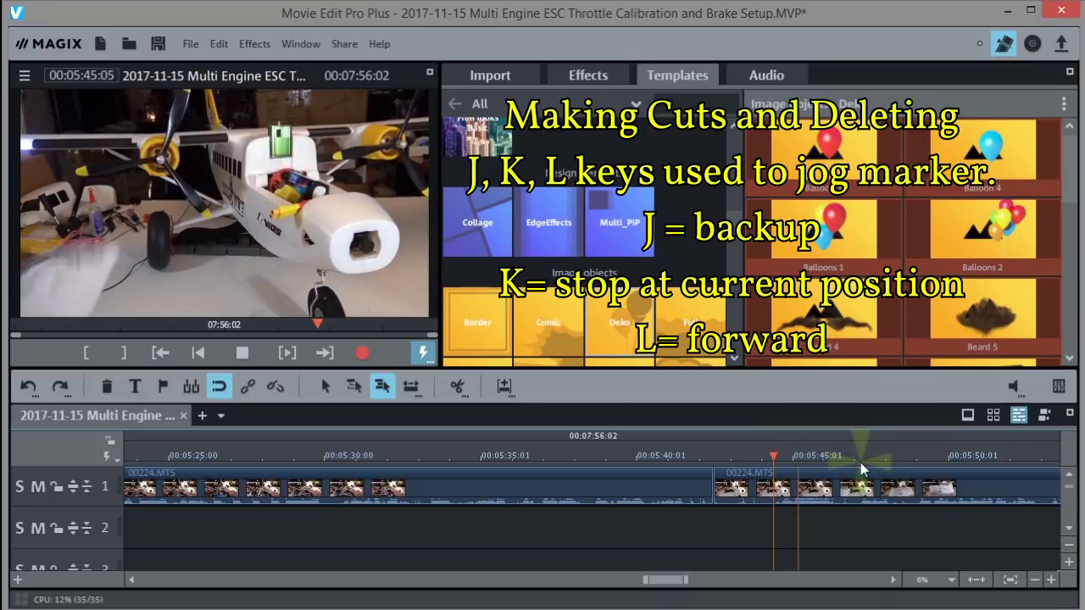
click(854, 462)
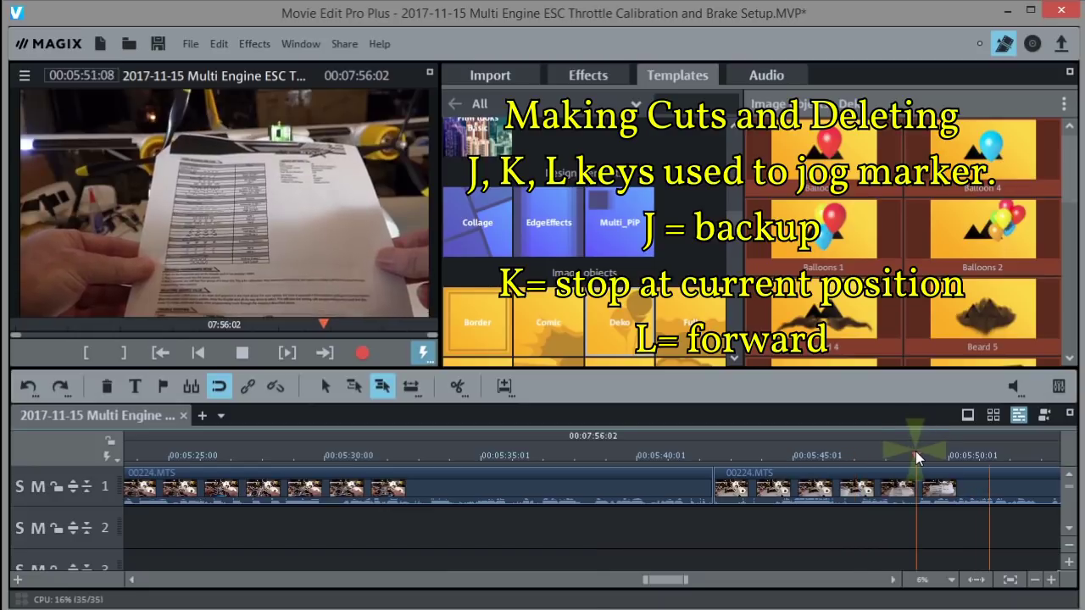
click(915, 451)
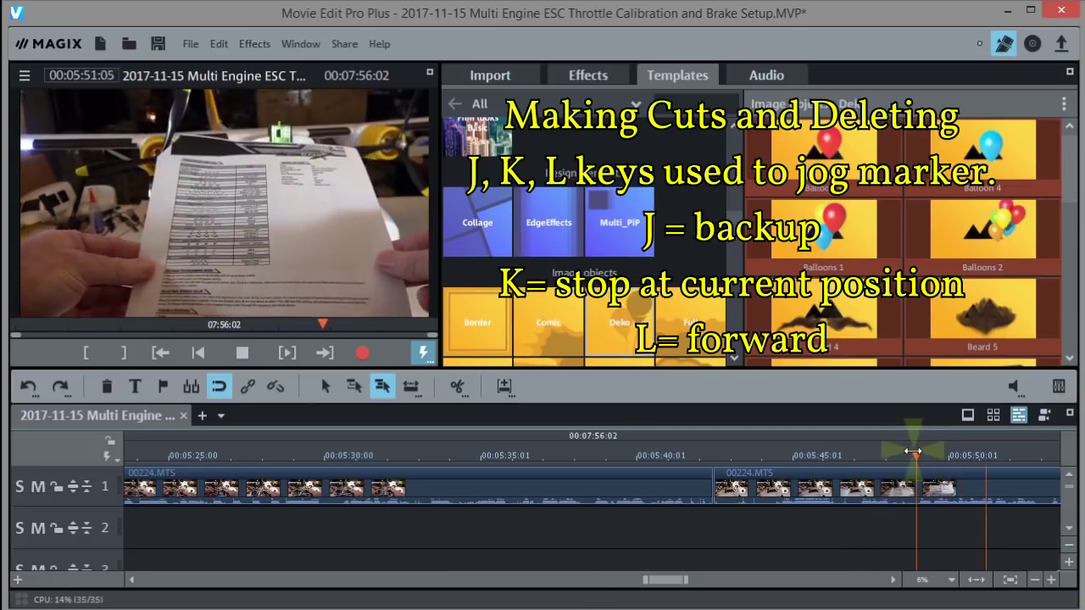
key(space)
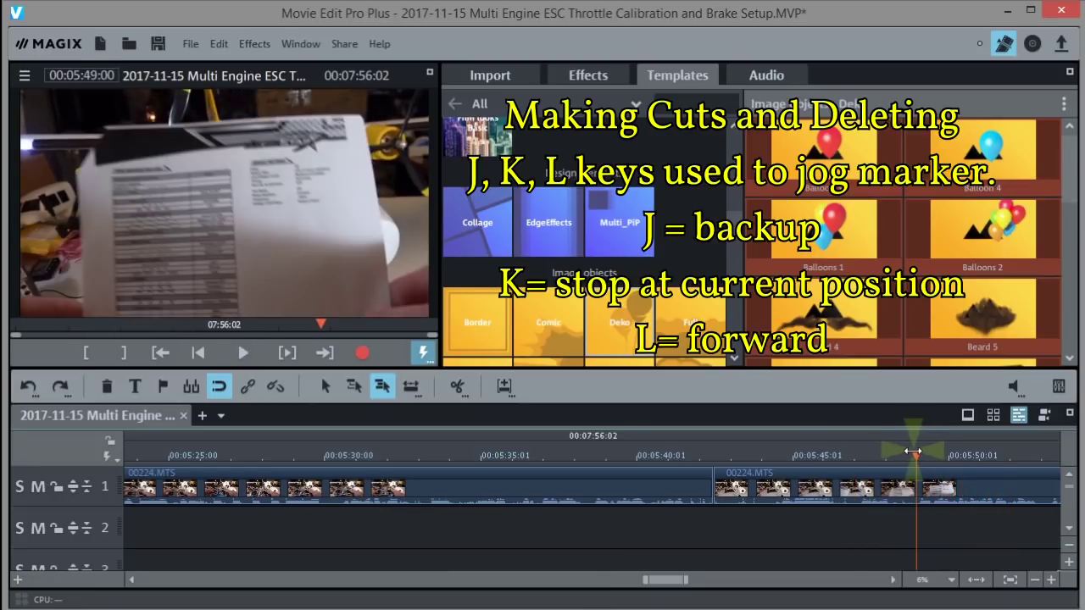
click(458, 386)
click(801, 488)
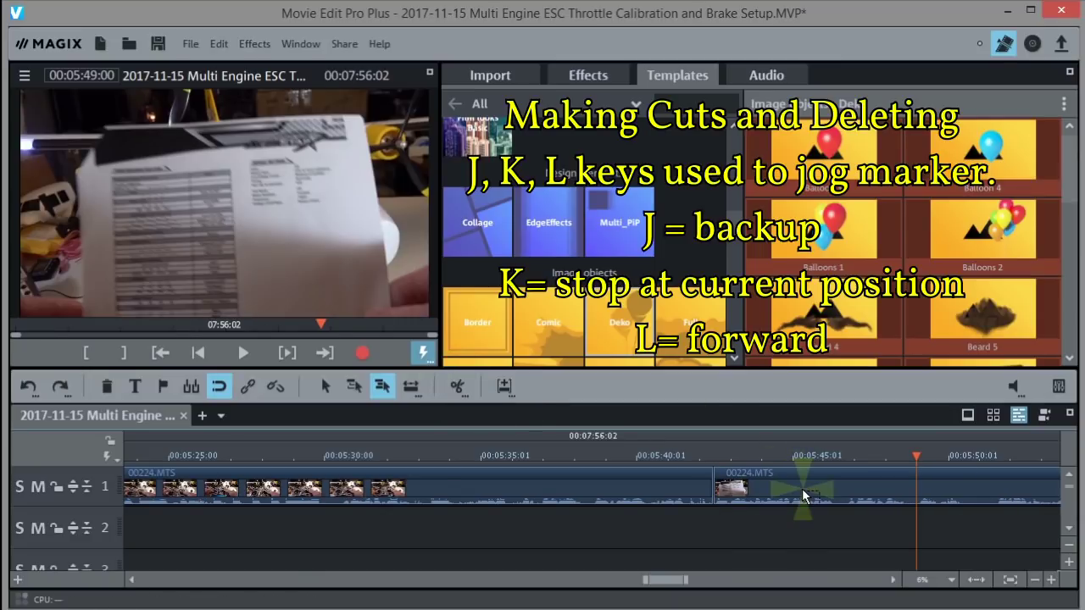
key(Delete)
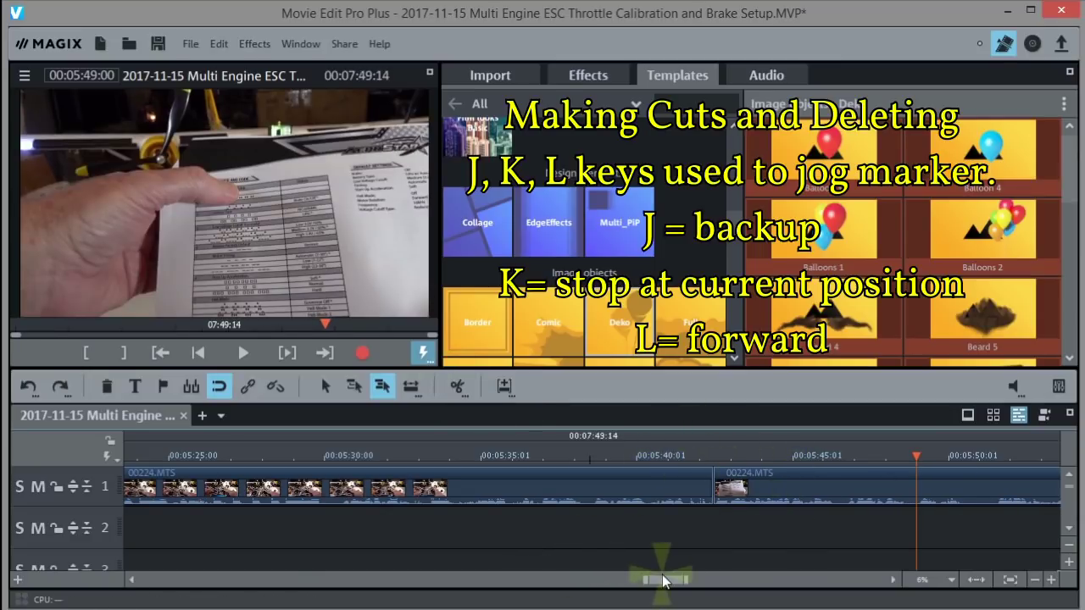
Play the instruction-sheet scene from 00:05:49:00 with the audio mixer briefly open, and stop playback
drag(664, 581, 695, 582)
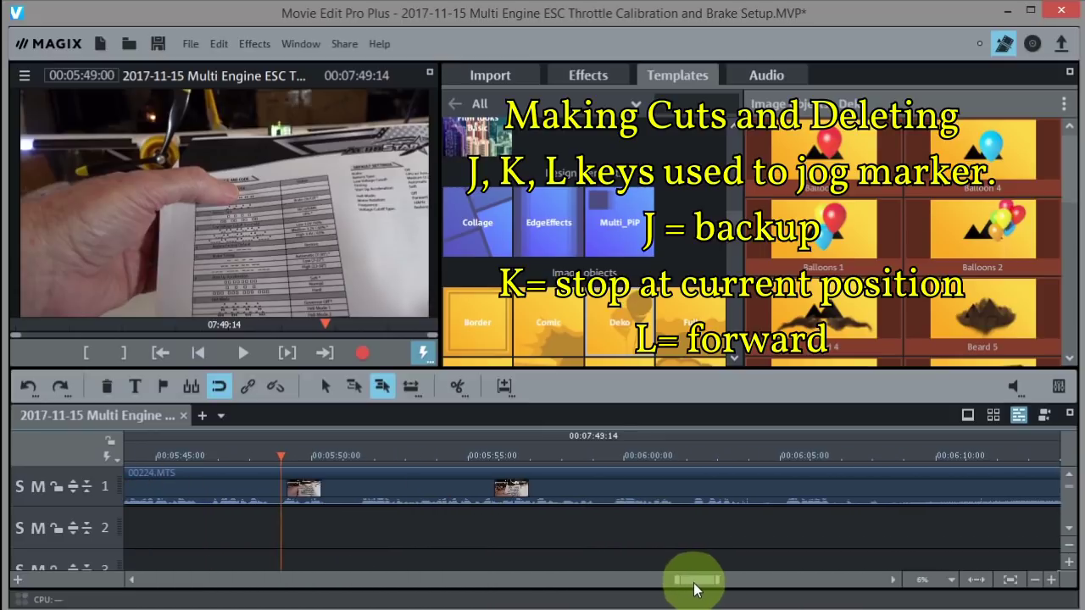
click(1035, 580)
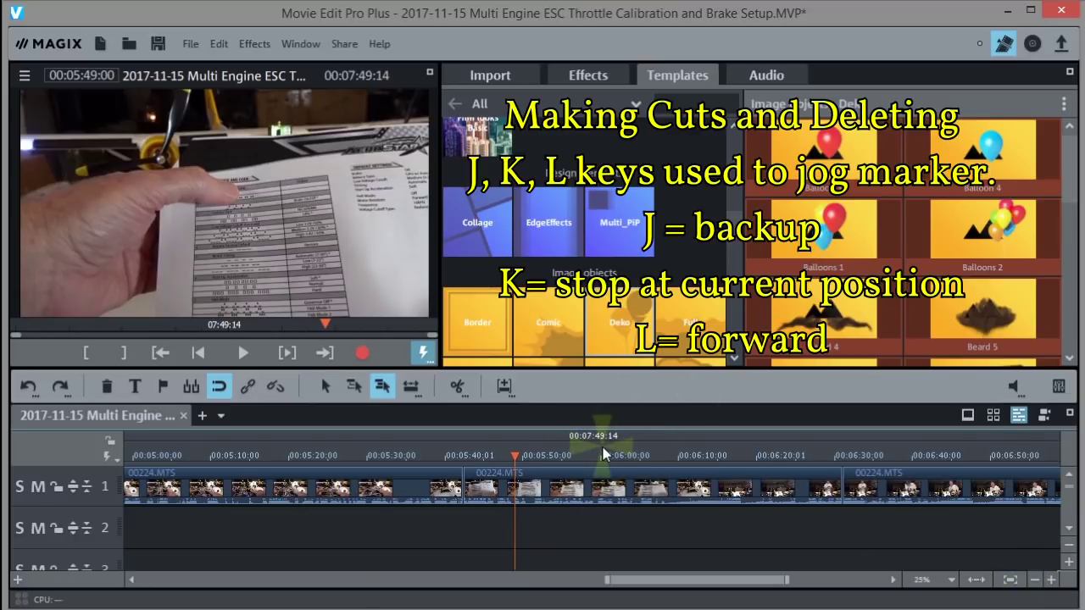
key(m)
key(l)
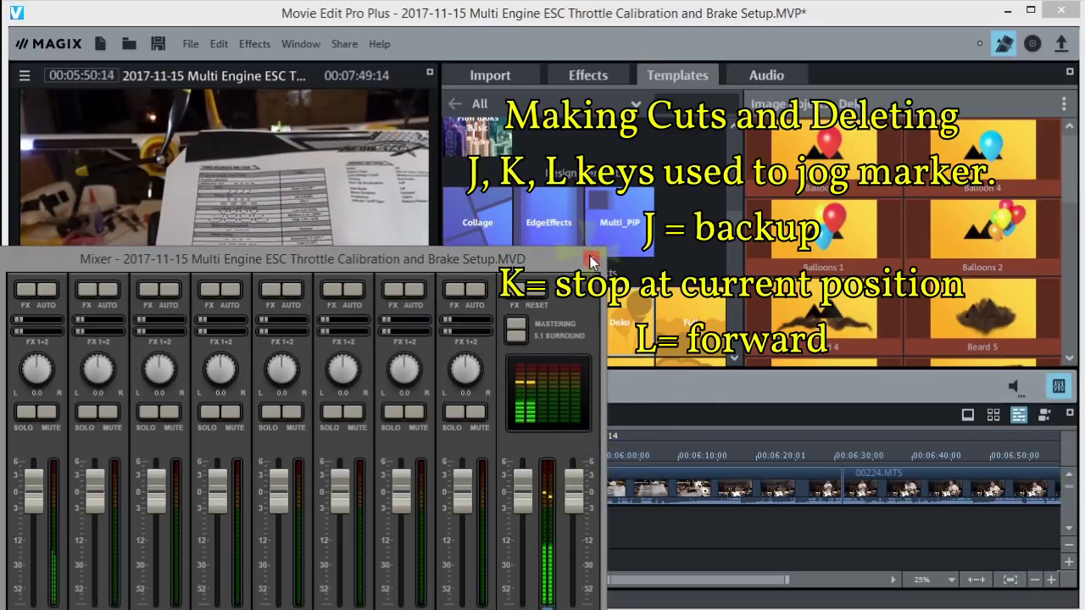
click(592, 258)
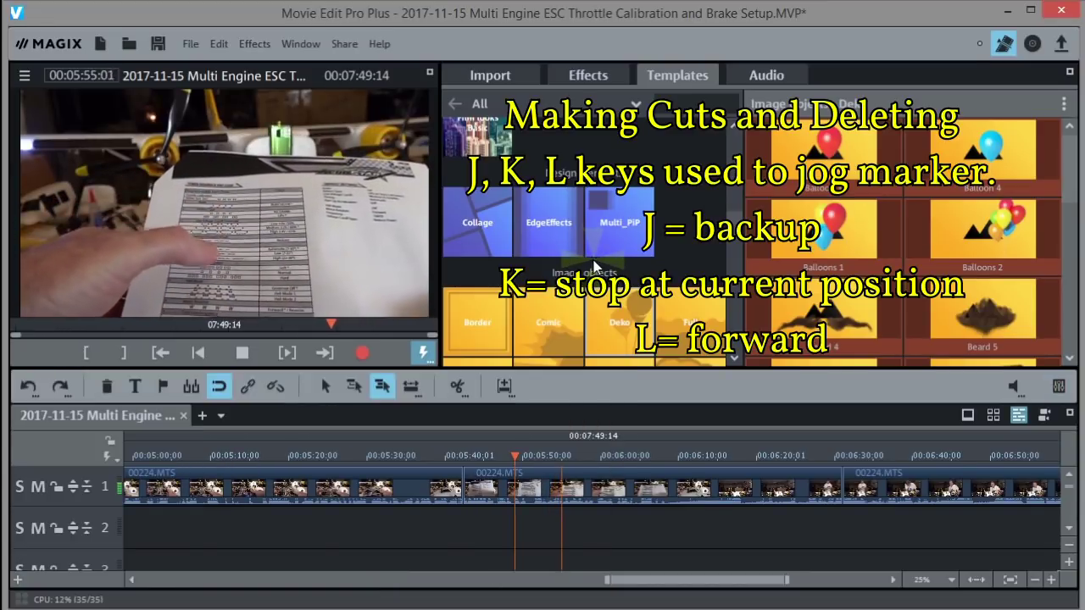
key(space)
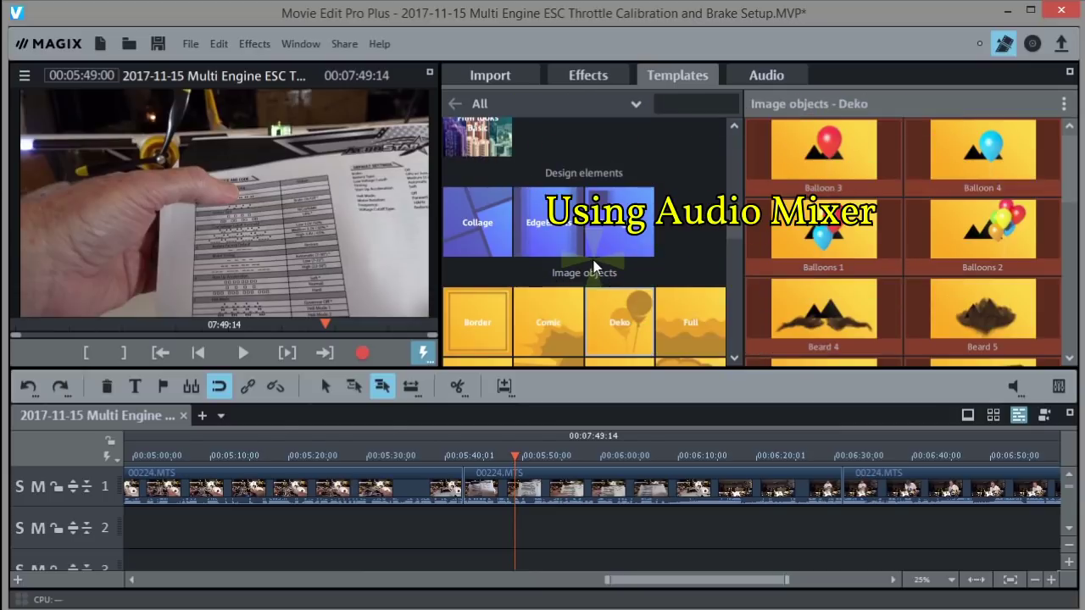
Open the audio mixer, place it over the middle of the workspace and set the master volume to -0.2
key(m)
click(592, 260)
click(1058, 390)
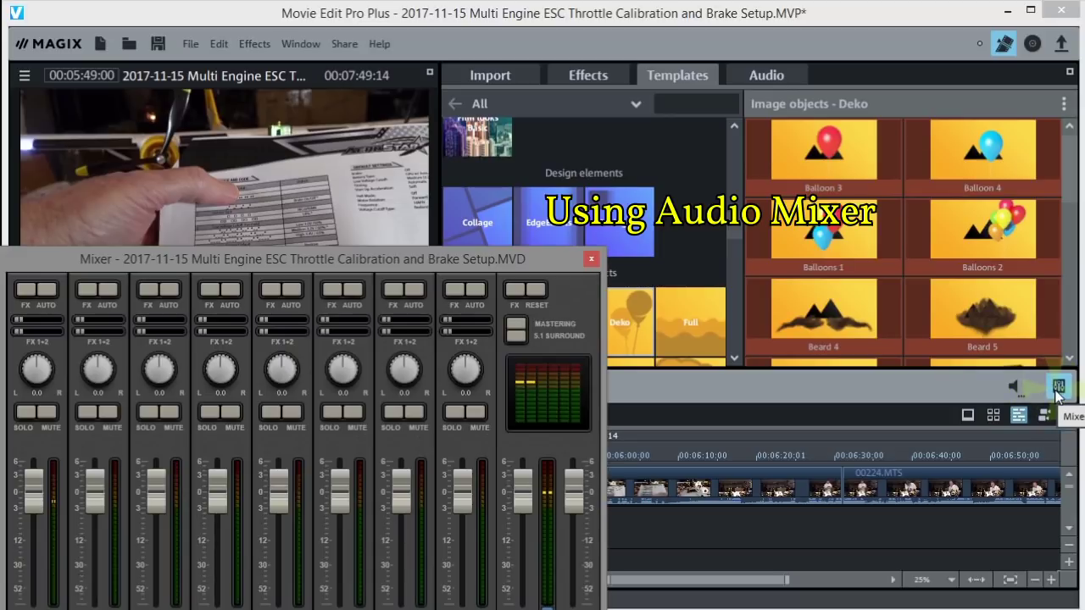
drag(260, 258, 536, 133)
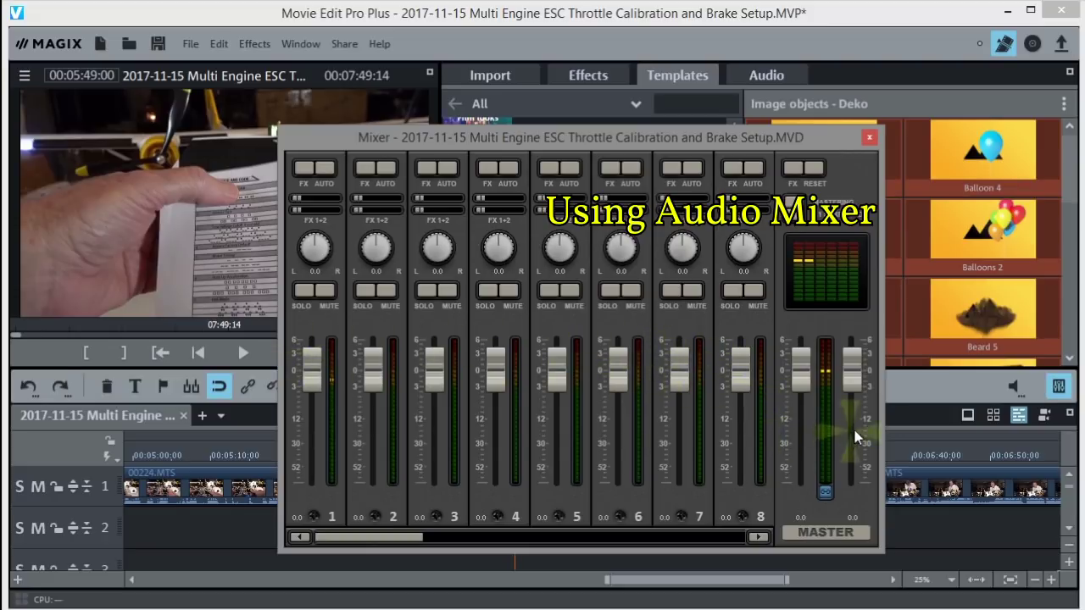
mouse_move(799, 379)
mouse_down()
mouse_move(804, 408)
mouse_move(803, 354)
mouse_move(805, 412)
mouse_move(803, 370)
mouse_up()
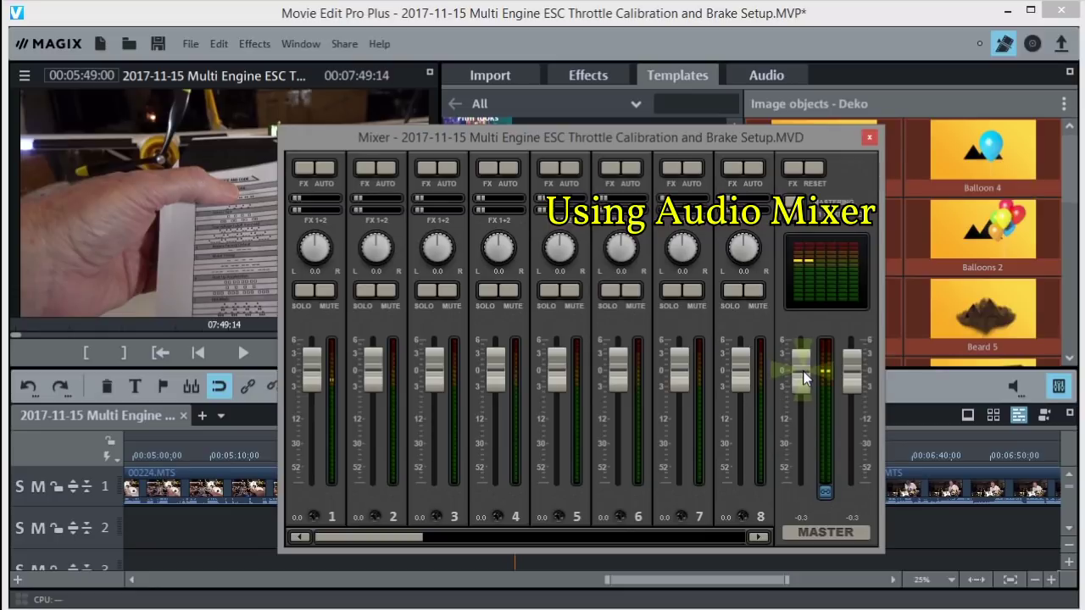
drag(805, 378, 804, 378)
Slightly lower bands 2 and 4 of track 1's 10-band equalizer, view the Reverb and Echo settings, and close the mixer
click(305, 168)
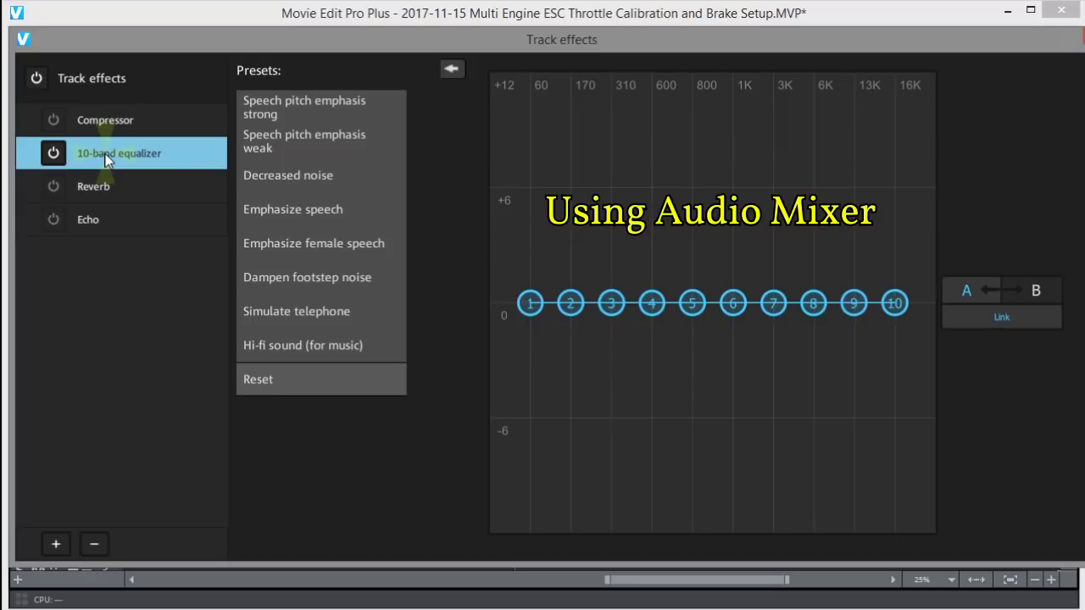
mouse_move(613, 303)
mouse_down()
mouse_move(615, 249)
mouse_move(611, 330)
mouse_move(613, 300)
mouse_up()
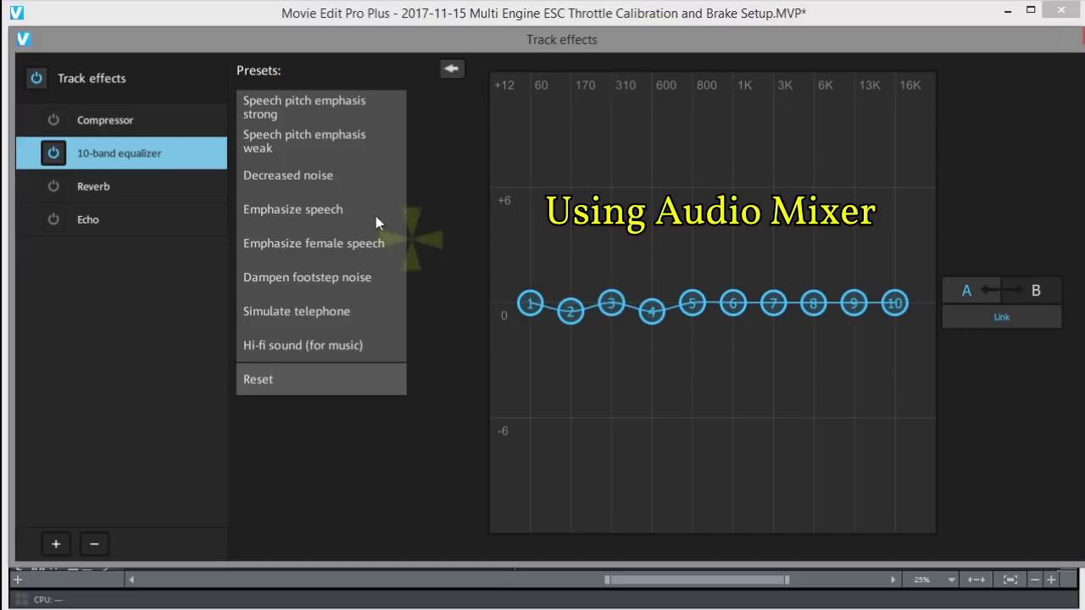
click(80, 192)
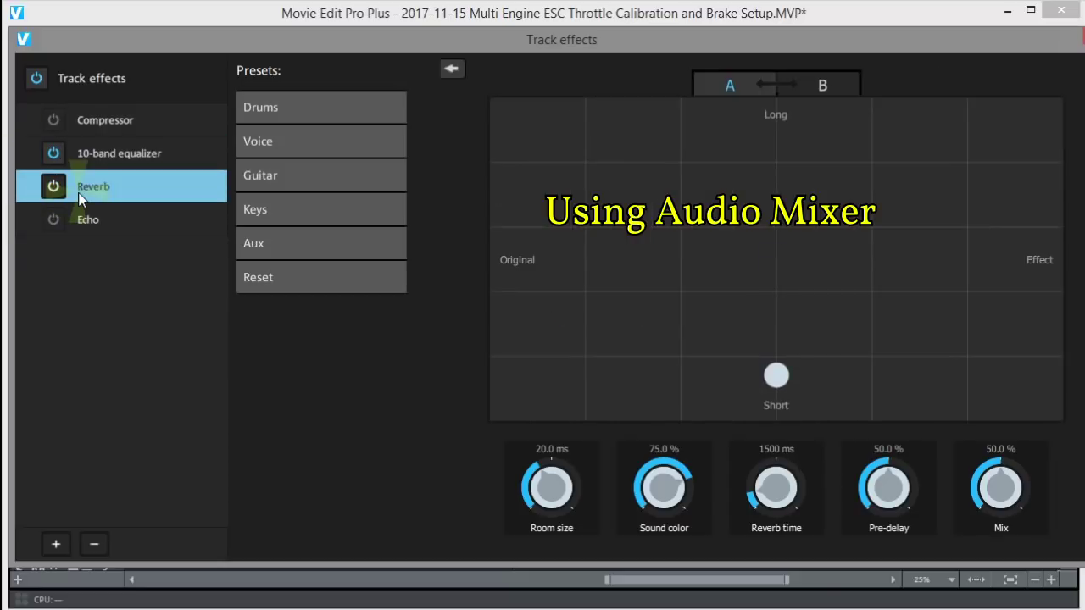
click(88, 222)
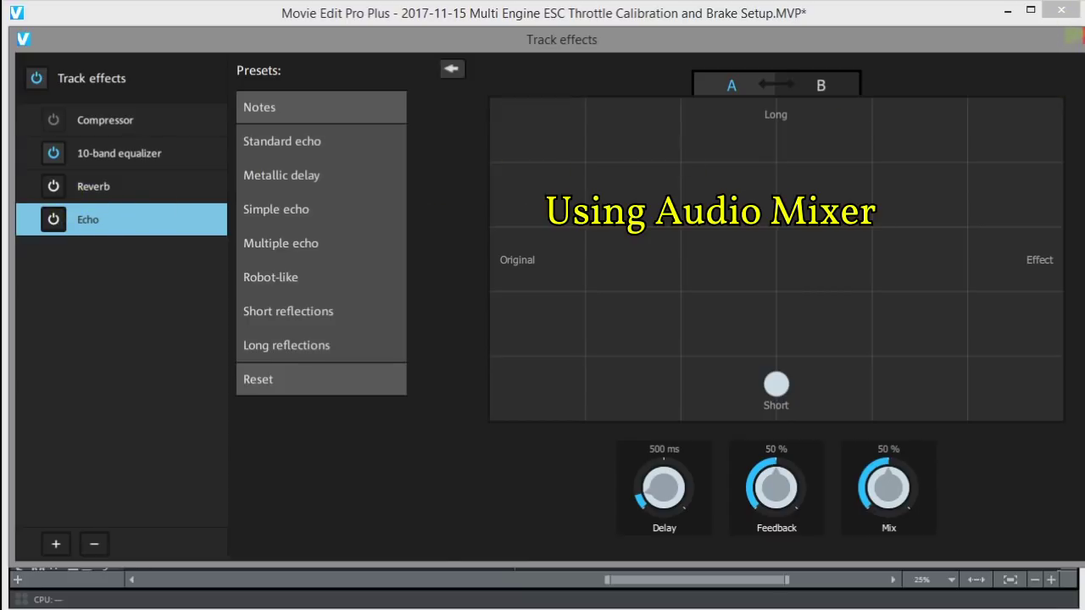
click(1082, 36)
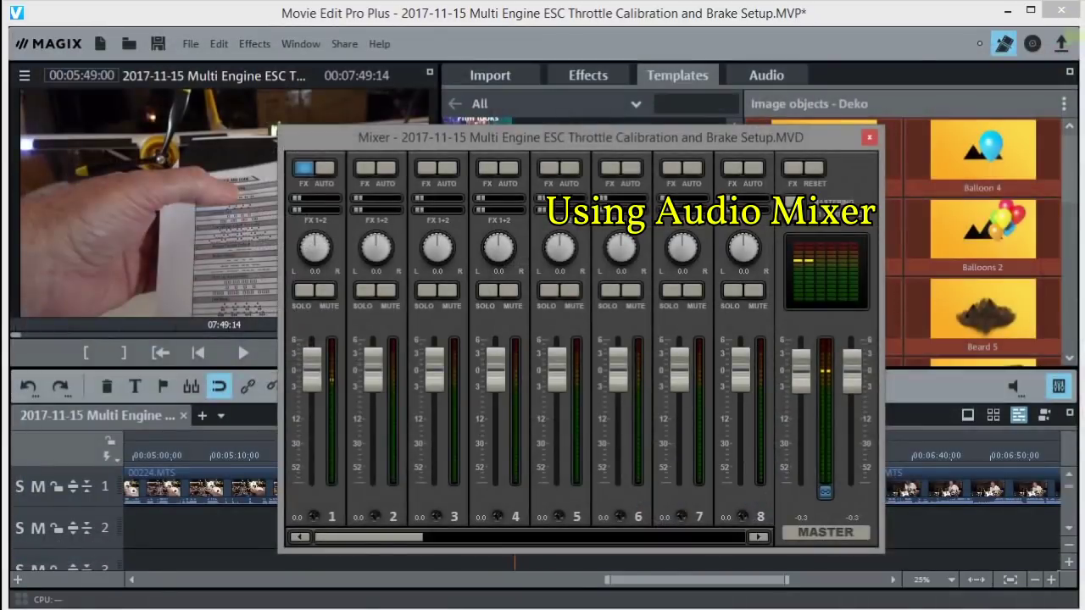
click(868, 138)
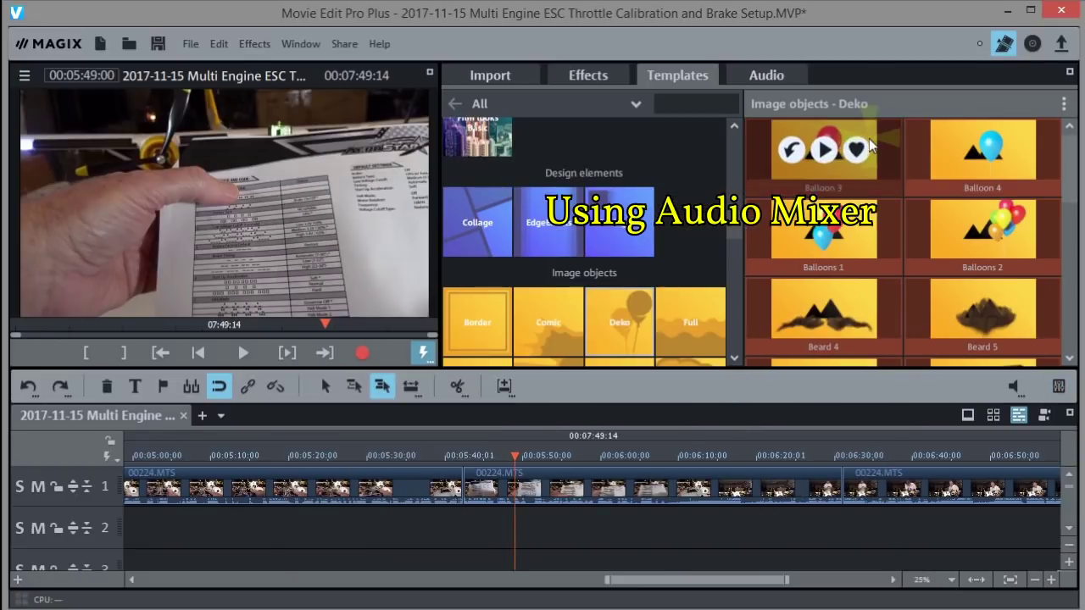
mouse_move(870, 145)
mouse_down()
mouse_move(805, 331)
mouse_move(589, 506)
mouse_move(590, 515)
mouse_move(844, 470)
mouse_move(425, 473)
mouse_move(886, 476)
mouse_move(947, 496)
mouse_up()
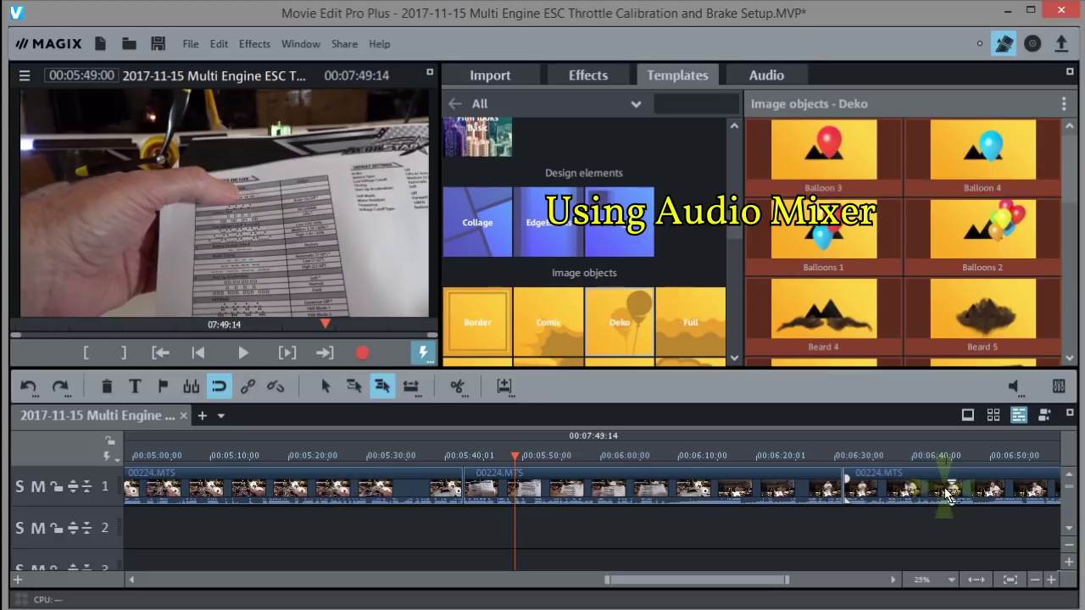
drag(946, 496, 913, 529)
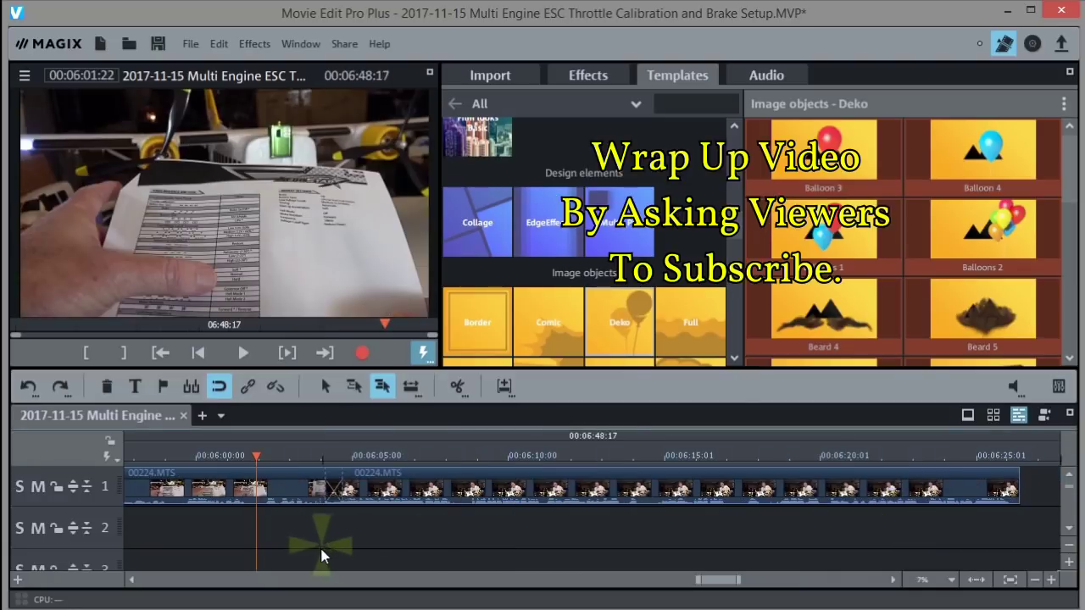
Play the crossfade into the closing scene from 00:06:03:04 and move the playback marker to 00:06:14:19
drag(319, 544, 293, 458)
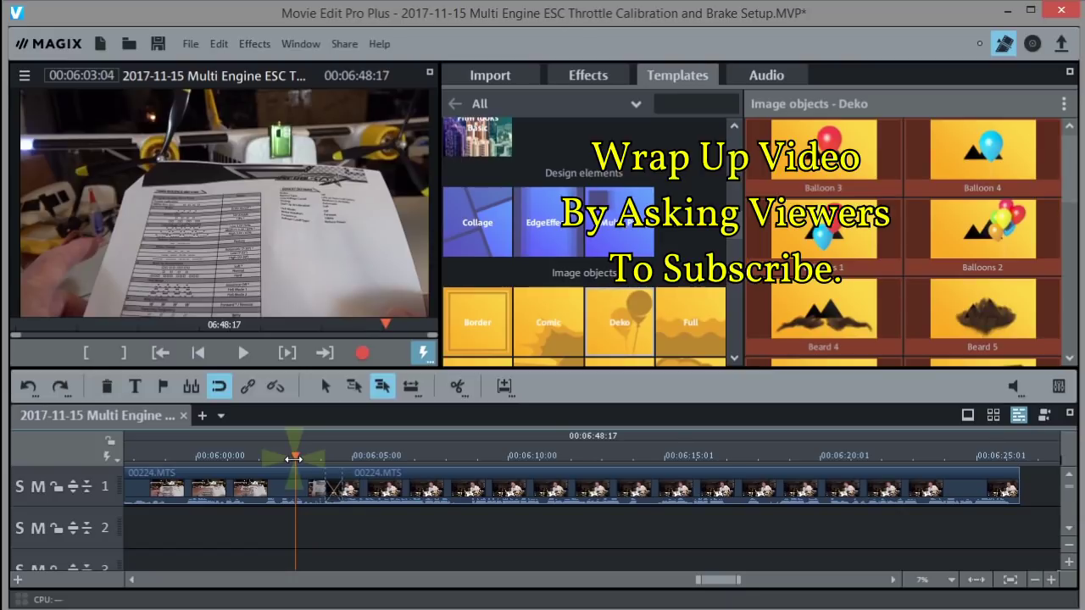
key(space)
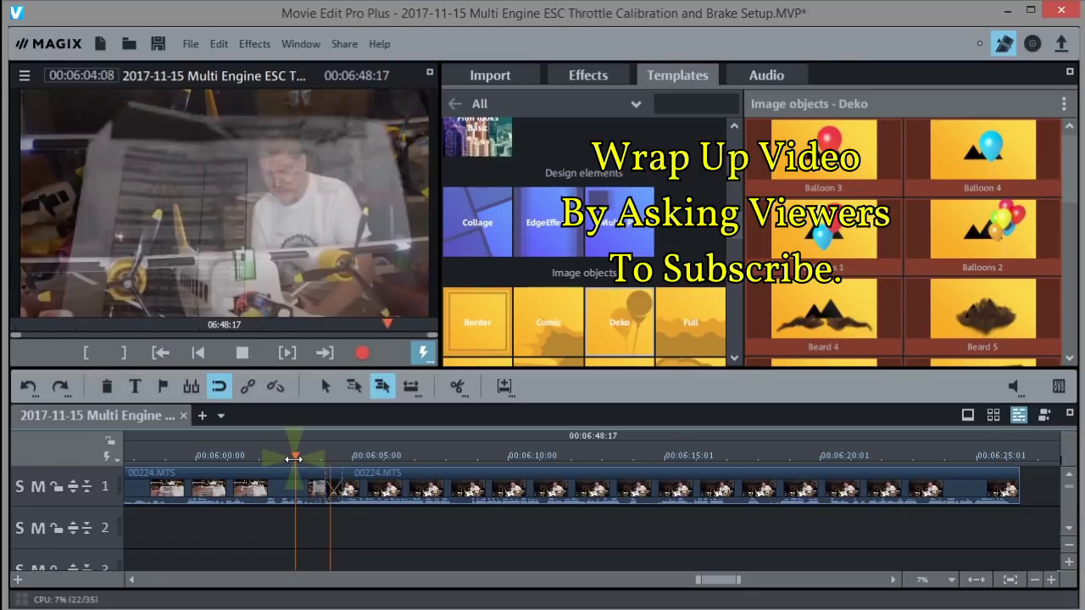
key(space)
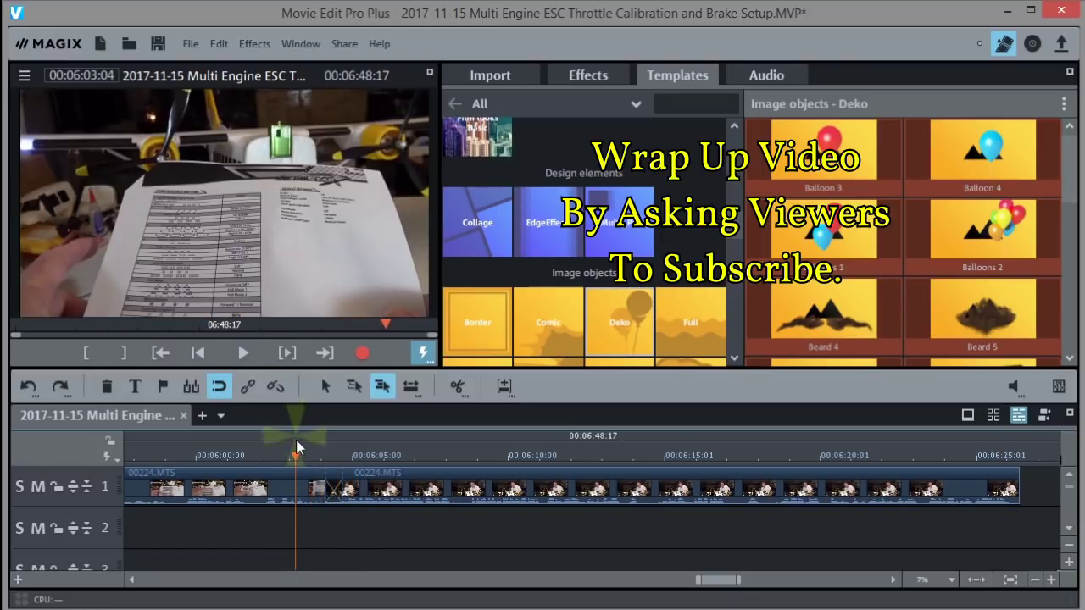
drag(291, 449, 655, 455)
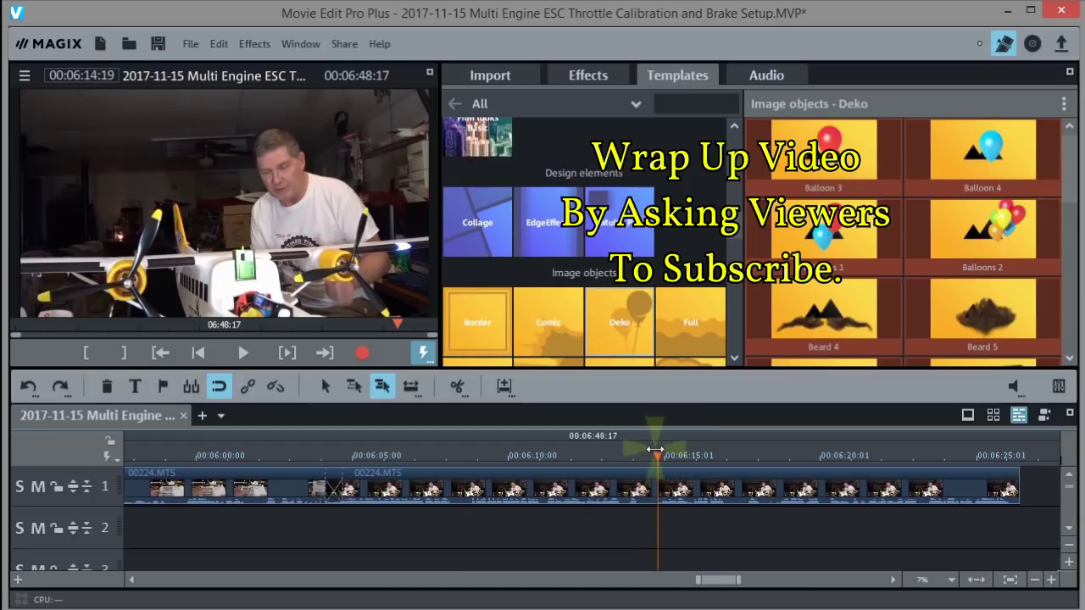
Review the closing scene at 00:06:18:16 and 00:06:17:12, and place the playback marker at its end, 00:06:26:11
click(650, 451)
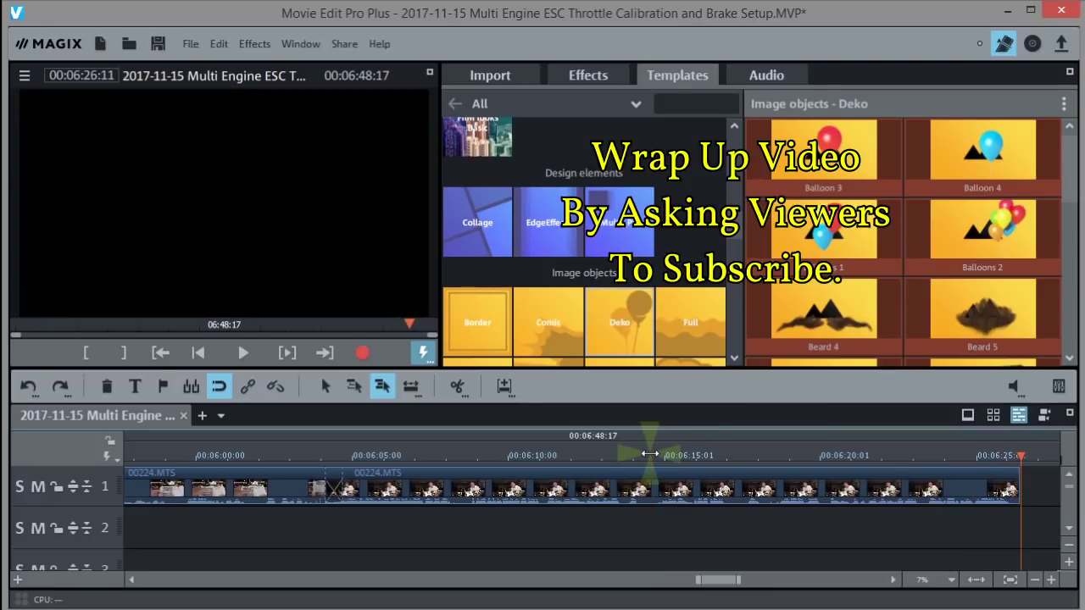
click(775, 455)
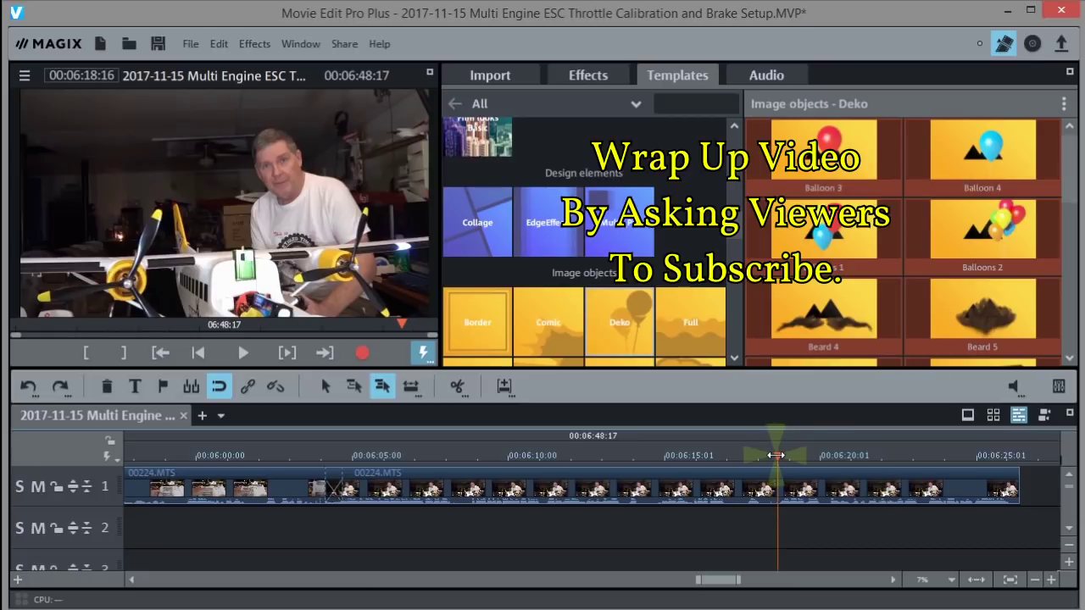
drag(776, 455, 741, 477)
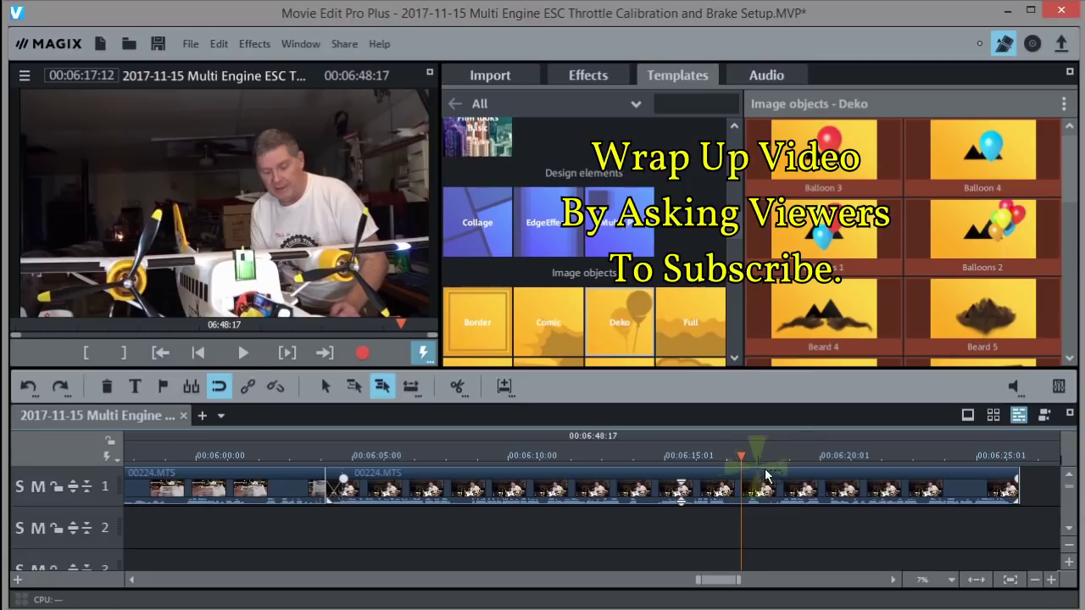
click(831, 513)
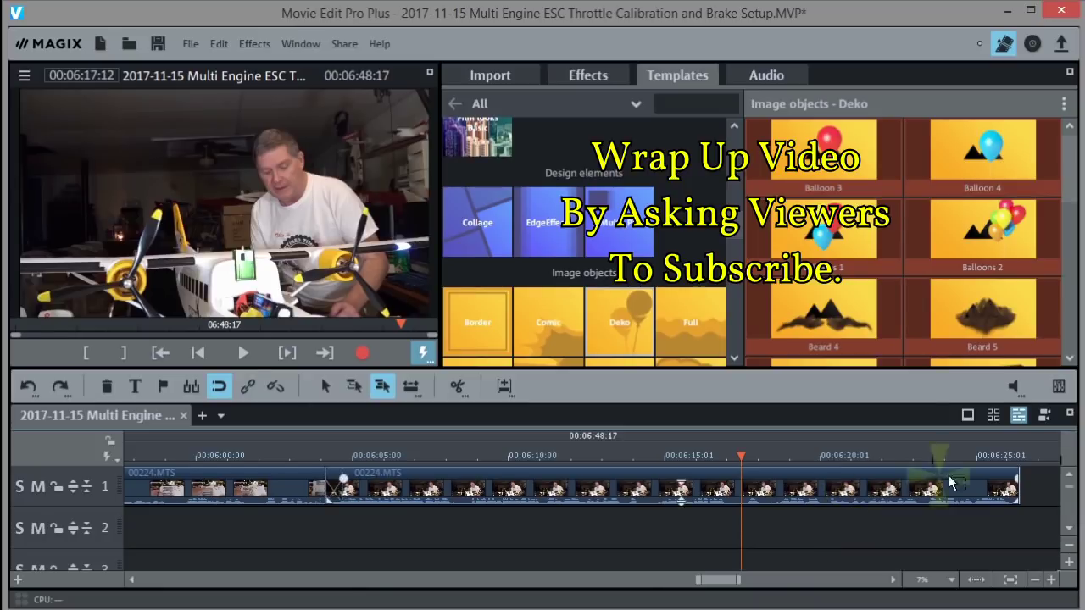
click(1018, 457)
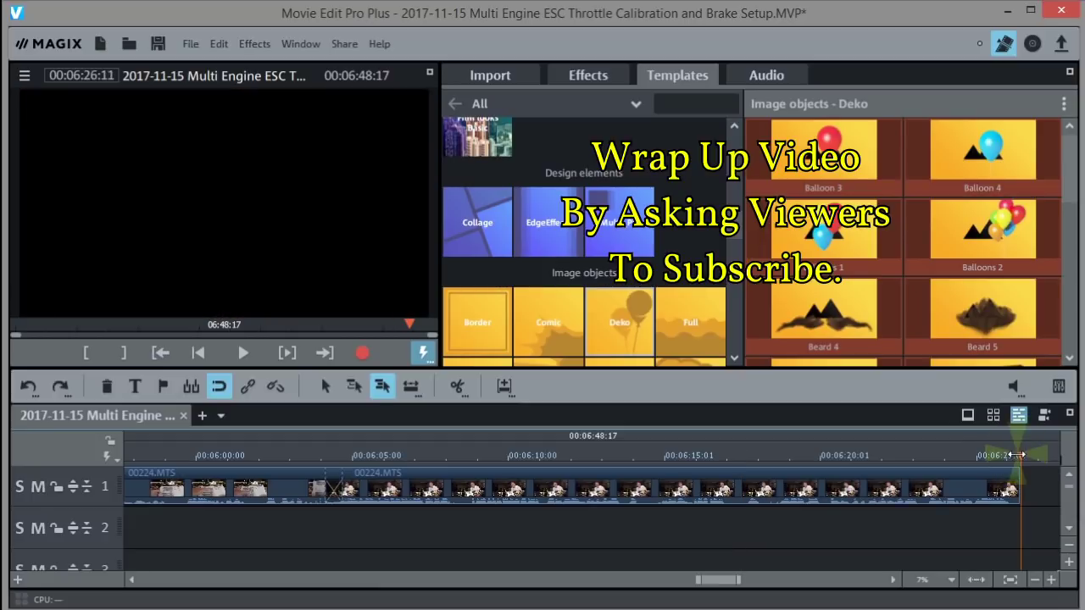
Move the 00229.MTS clip from behind the closing scene down to track 2, beneath the 00224.MTS footage
drag(720, 581, 745, 585)
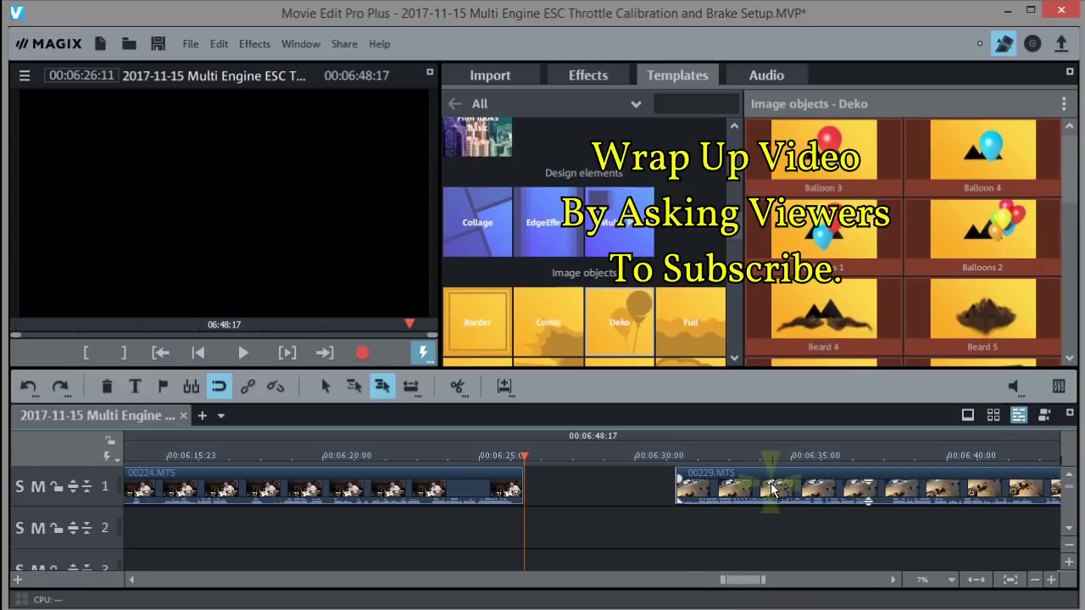
drag(771, 490, 380, 537)
Move the YT+FB End Screen 1080p.mp4 clip earlier on track 1 to follow the closing 00224.MTS scene, and play from its start
drag(690, 580, 739, 585)
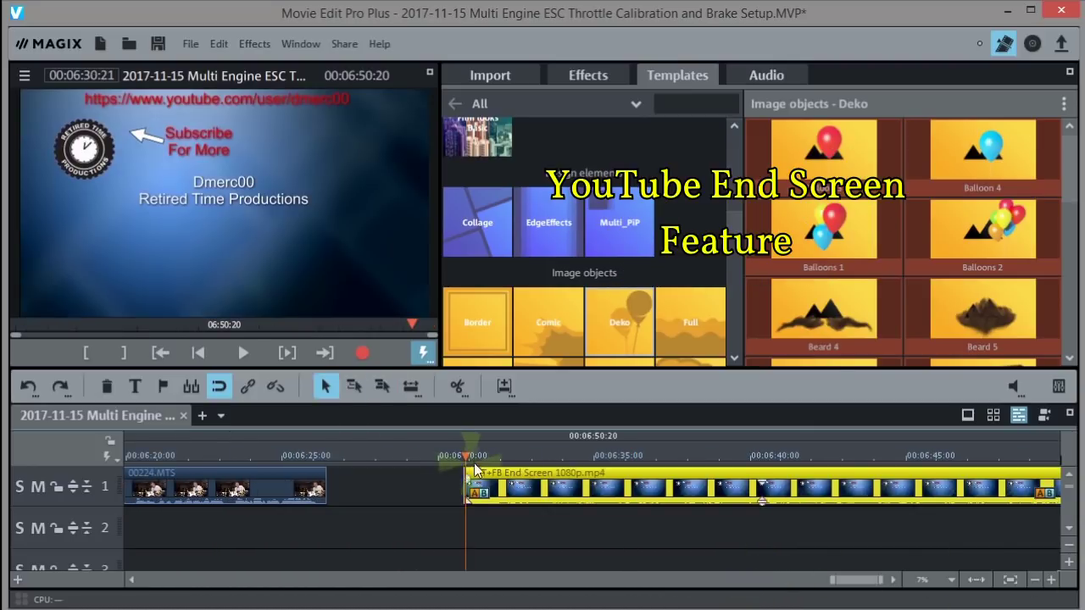
drag(536, 489, 485, 492)
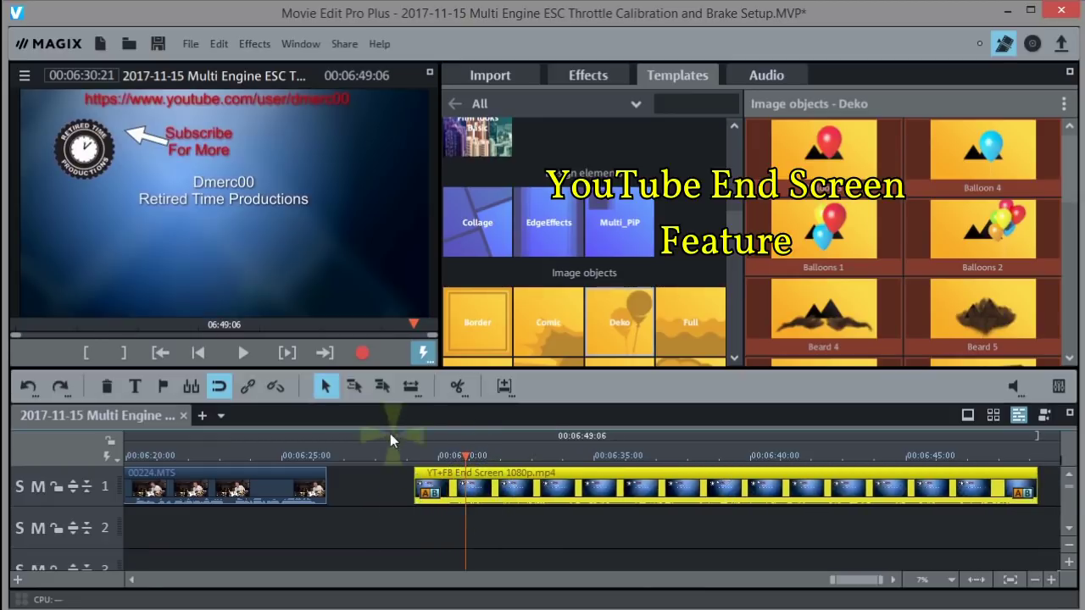
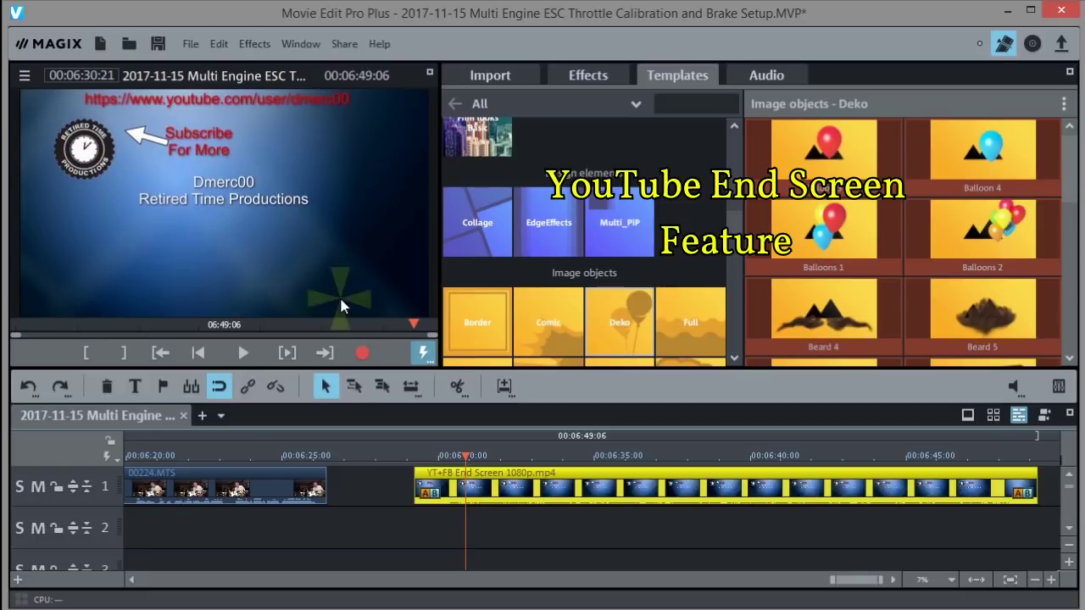
drag(446, 489, 385, 490)
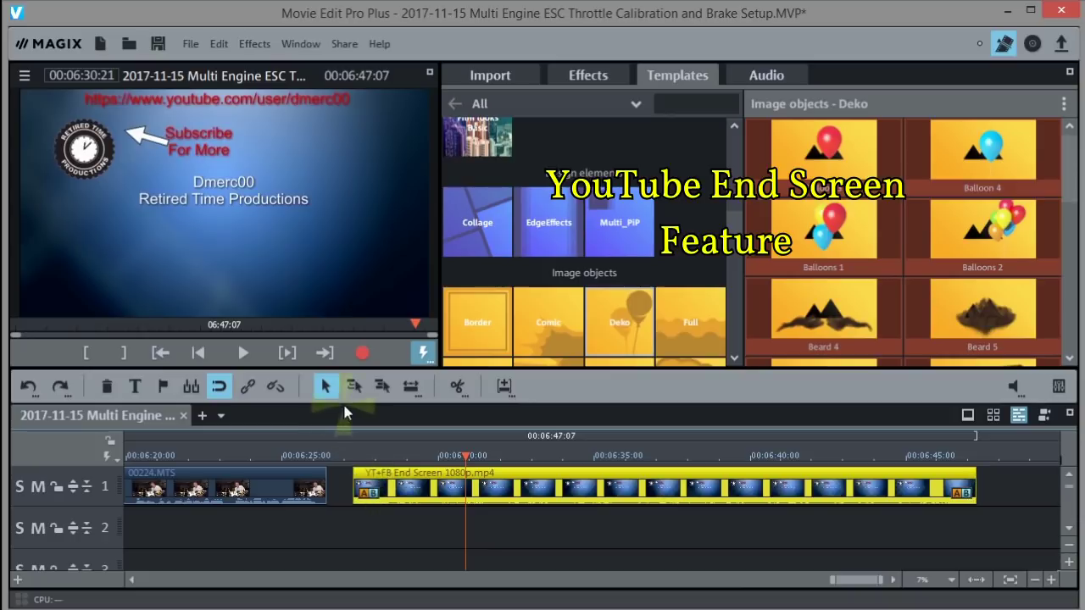
click(352, 455)
key(space)
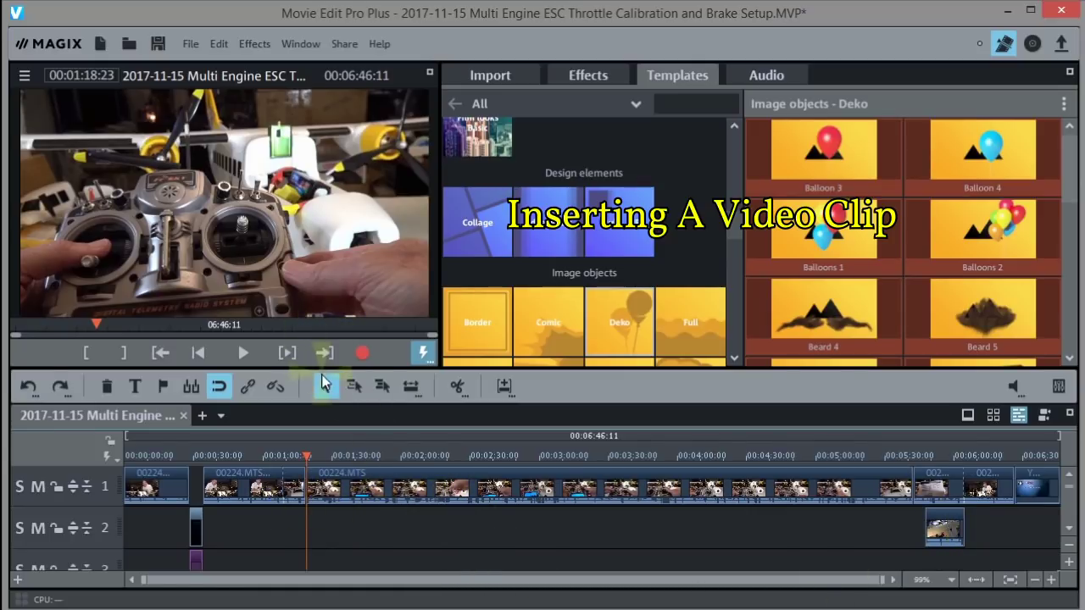
Set the mouse mode to single objects for working on the short clip on track 2
click(325, 386)
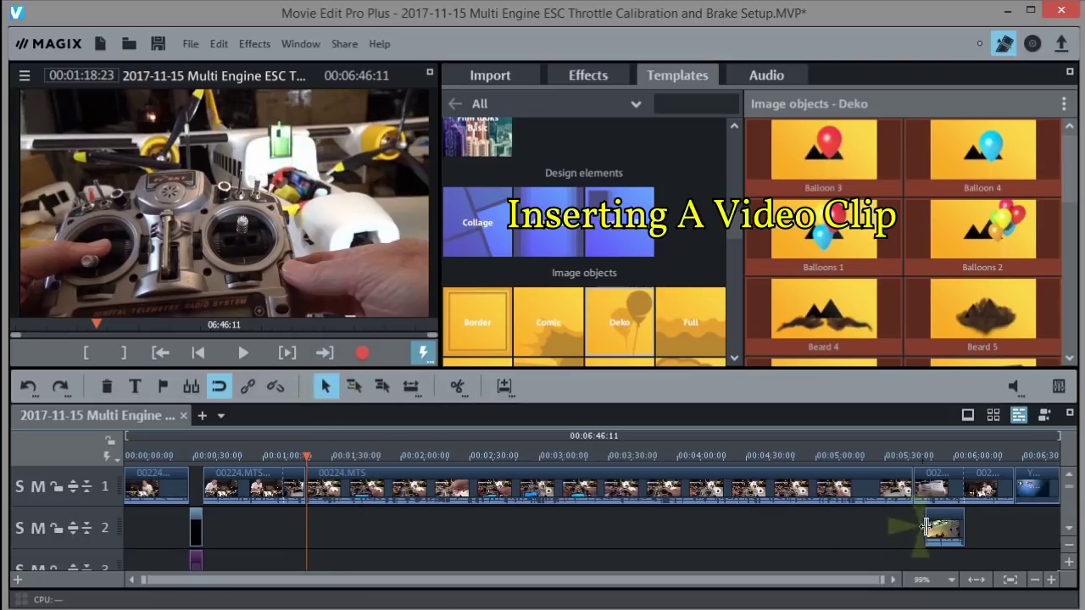
Move the track 2 clip near 00:01:30 and shift the track 1 clips after the playhead later to open a gap
drag(952, 525, 355, 527)
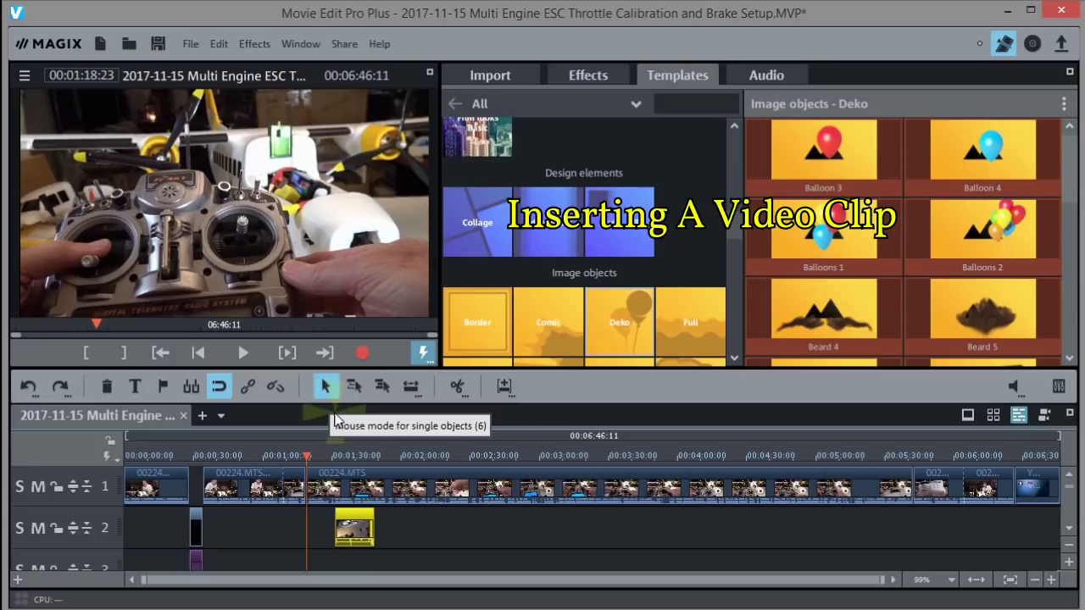
click(383, 388)
mouse_move(333, 490)
mouse_down()
mouse_move(397, 486)
mouse_move(402, 498)
mouse_move(318, 504)
mouse_up()
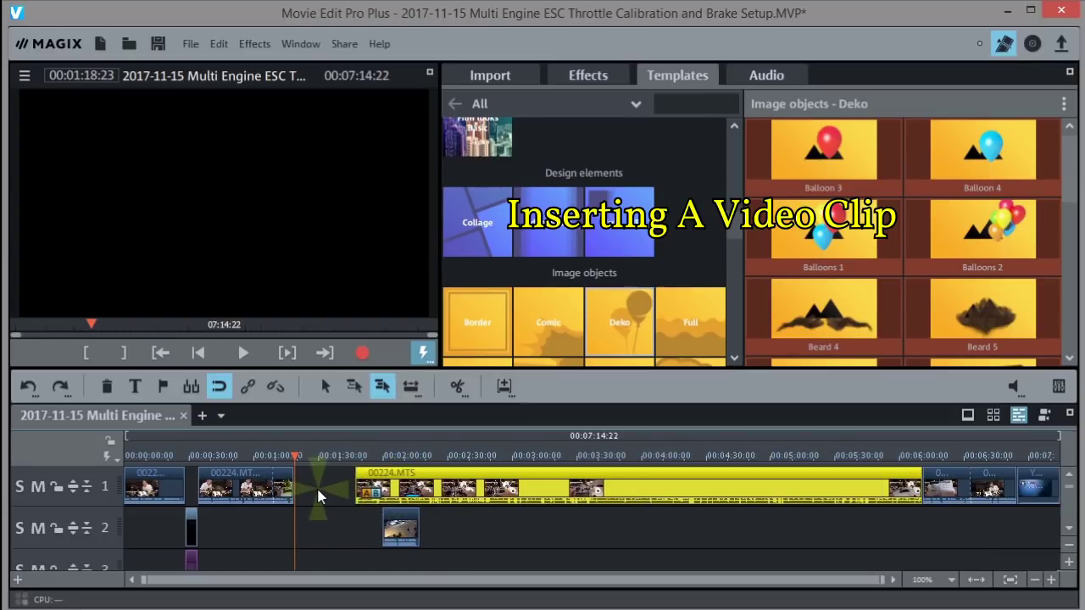
Place the track 2 clip in the track 1 gap at the playhead and pull the following clips against its end
click(326, 386)
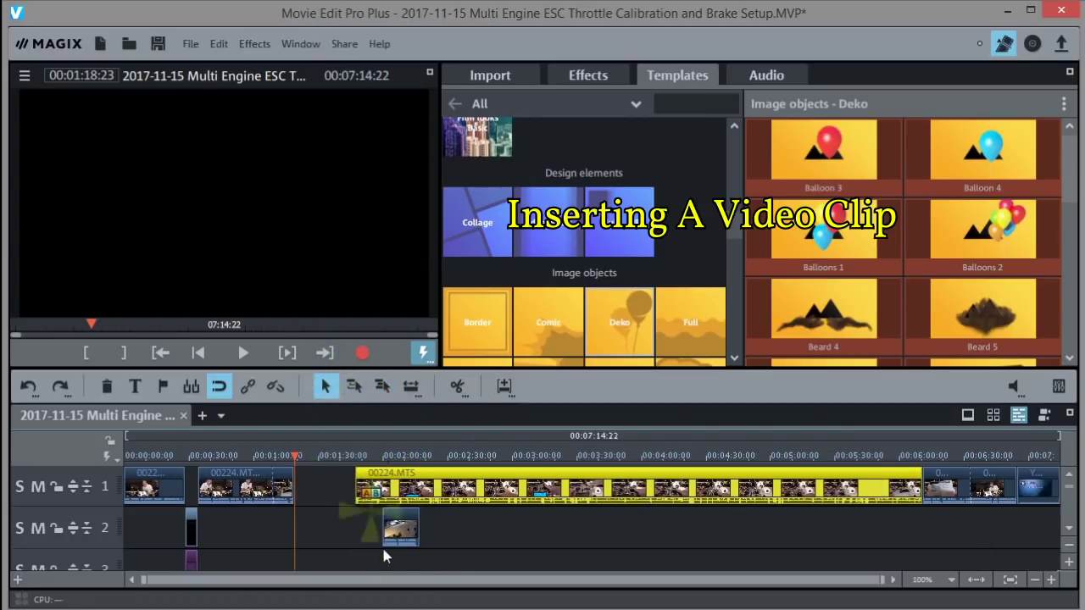
click(398, 527)
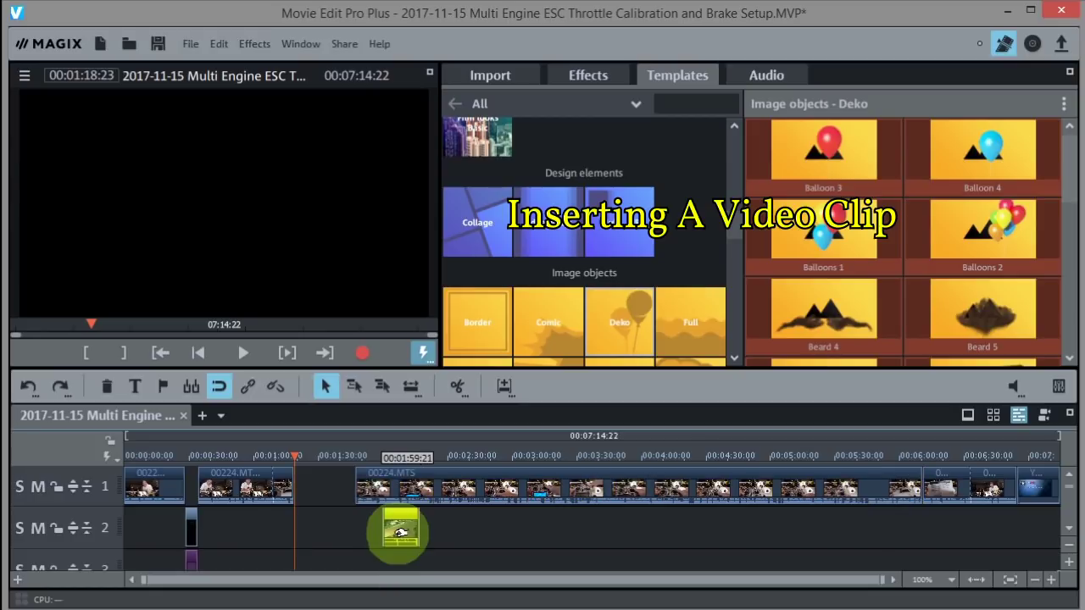
drag(400, 531, 321, 491)
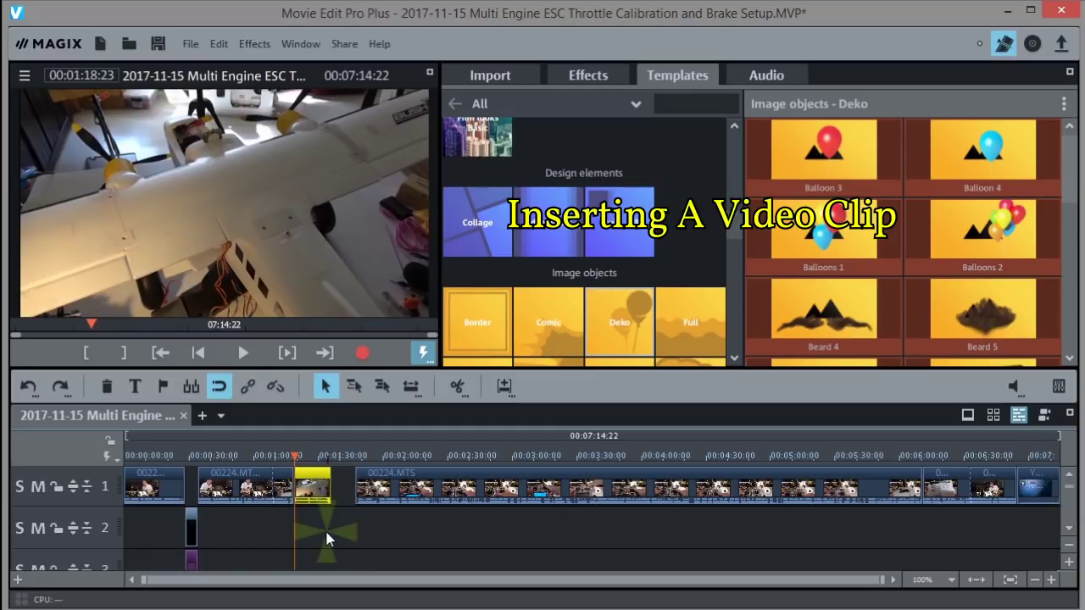
click(381, 389)
drag(378, 487, 357, 481)
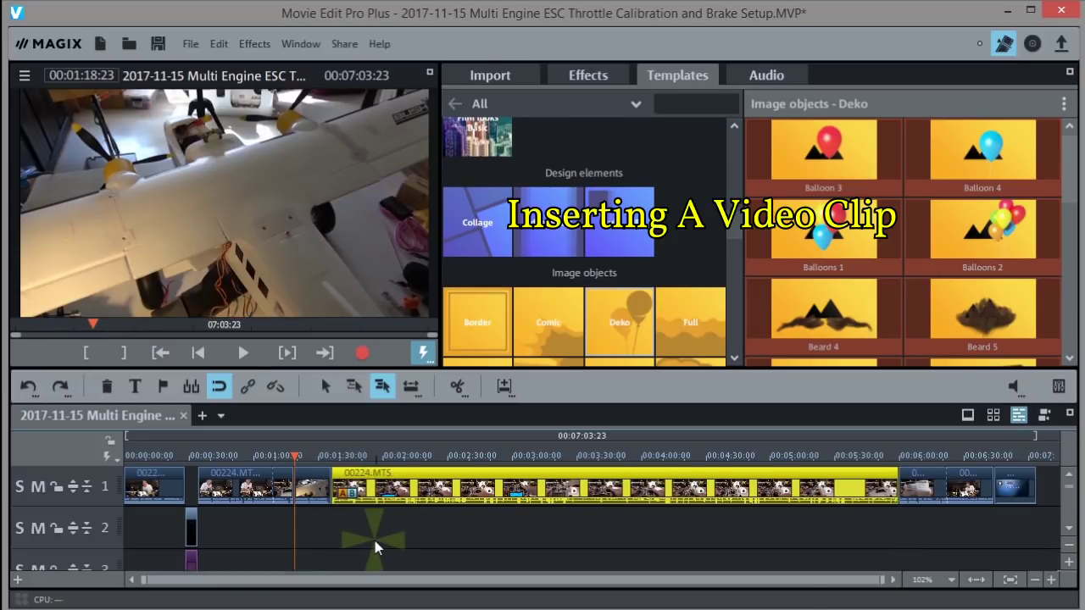
Play the transition from 00224.MTS into the inserted 00229.MTS clip repeatedly to examine its opening
click(1051, 581)
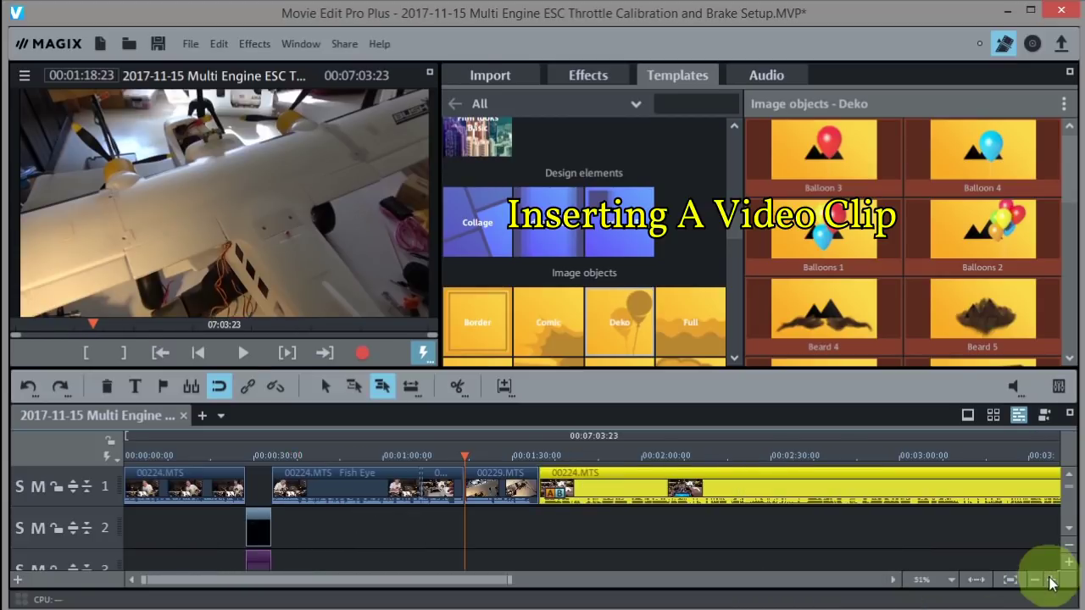
click(1050, 582)
click(1051, 581)
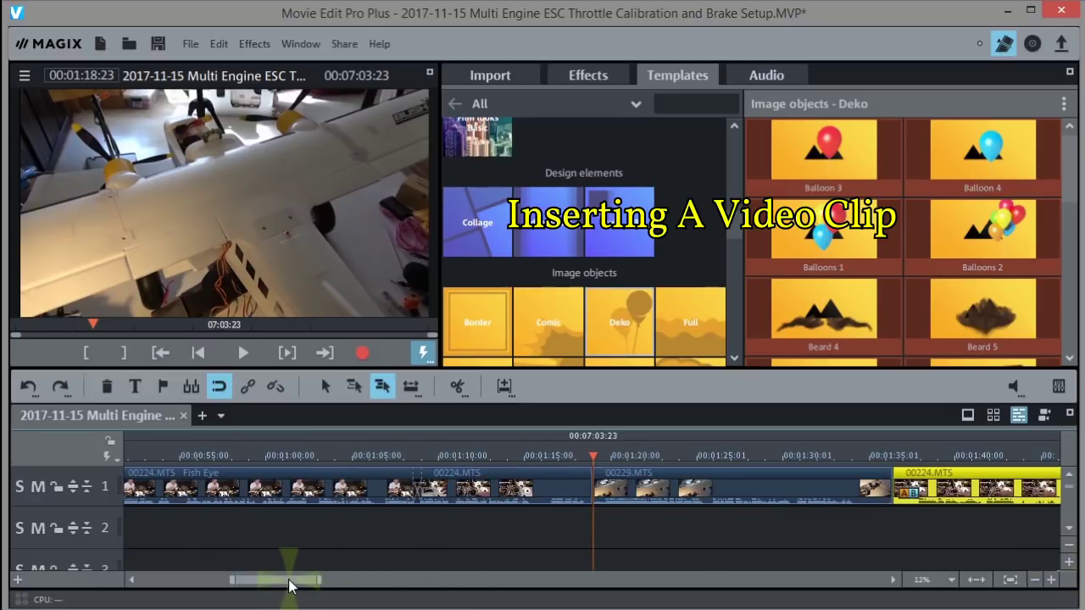
drag(289, 586, 316, 585)
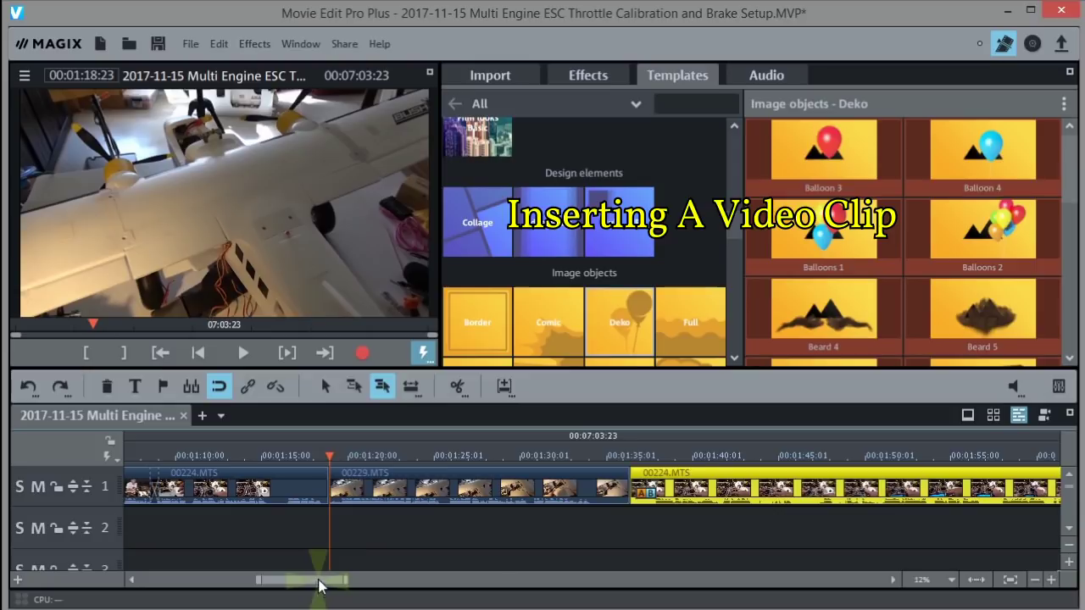
click(292, 455)
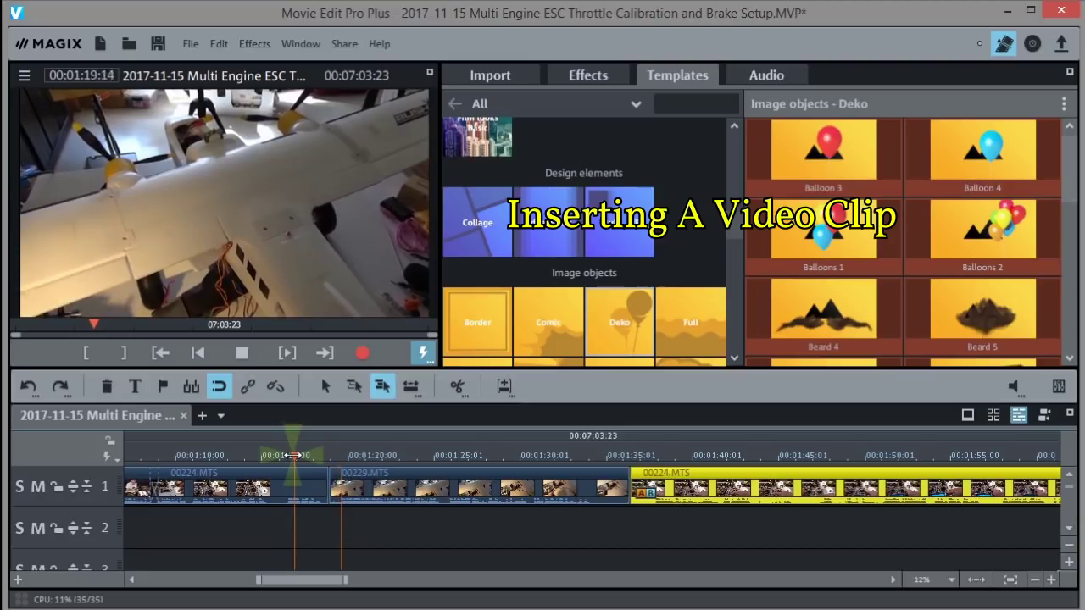
click(337, 455)
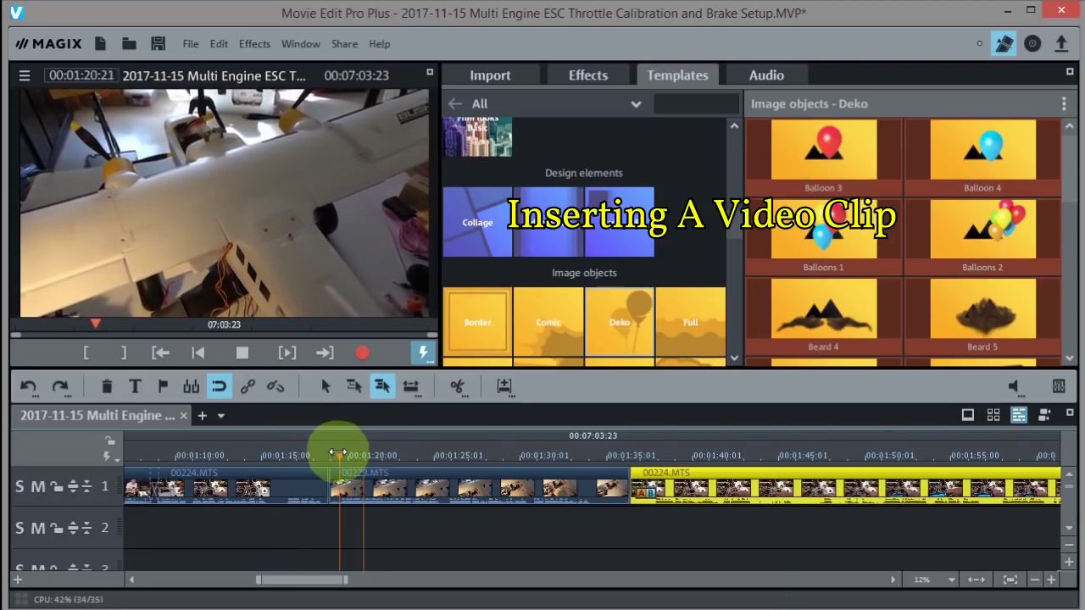
click(338, 455)
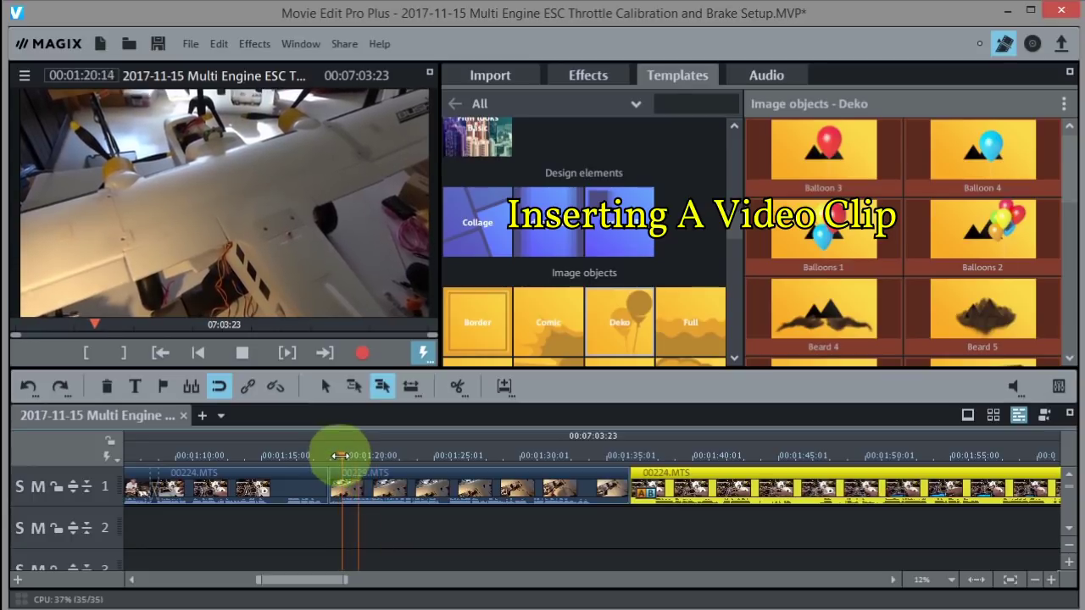
click(342, 455)
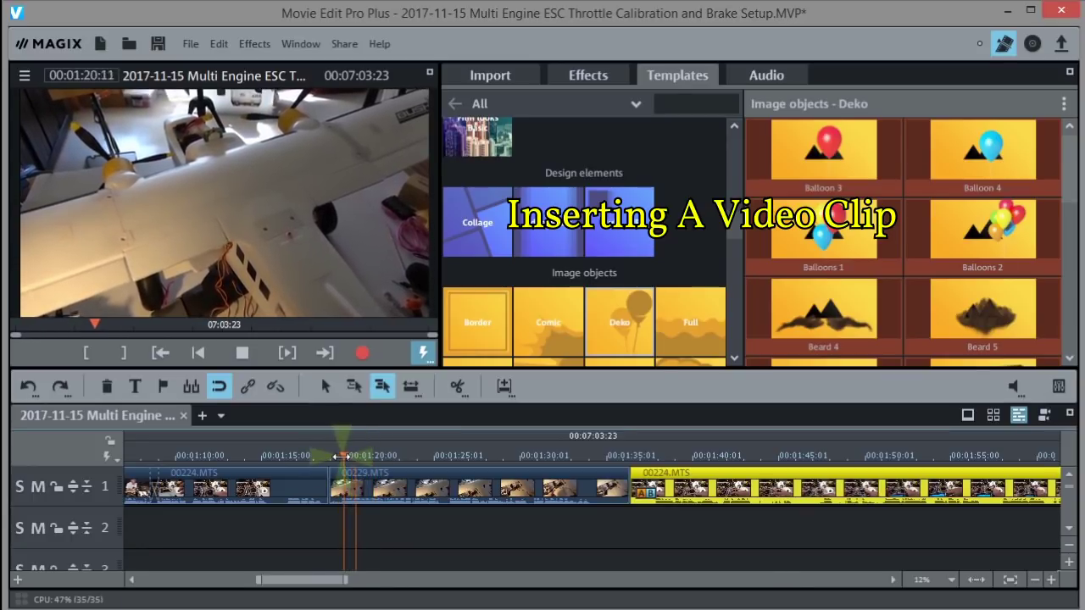
key(space)
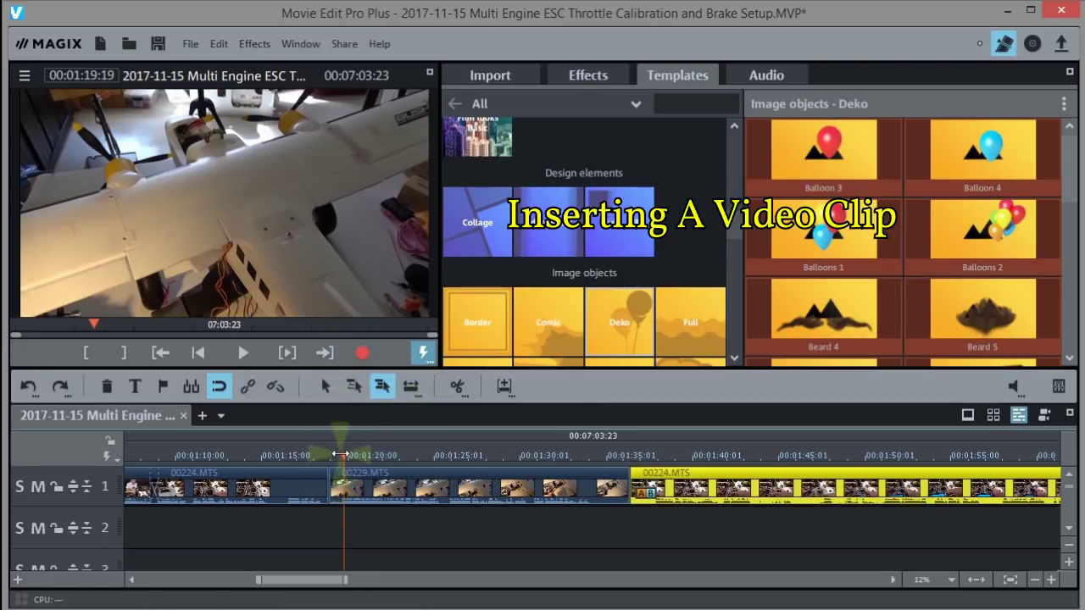
Split the inserted 00229.MTS clip at 00:01:19:17 and delete its opening piece
click(1051, 580)
click(1051, 580)
click(1052, 581)
drag(597, 455, 580, 454)
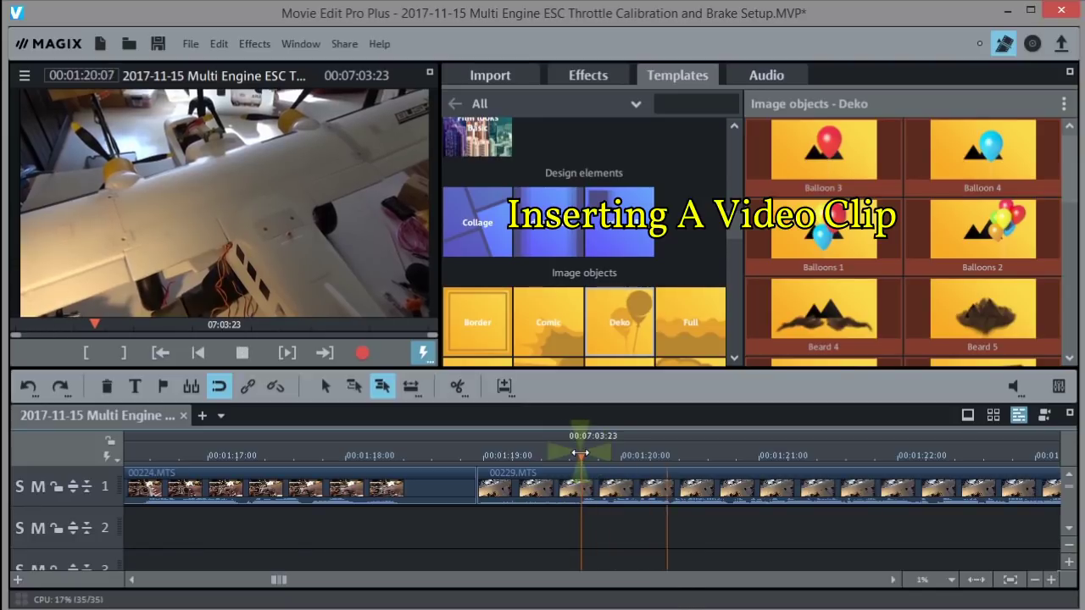
key(space)
click(456, 386)
click(529, 482)
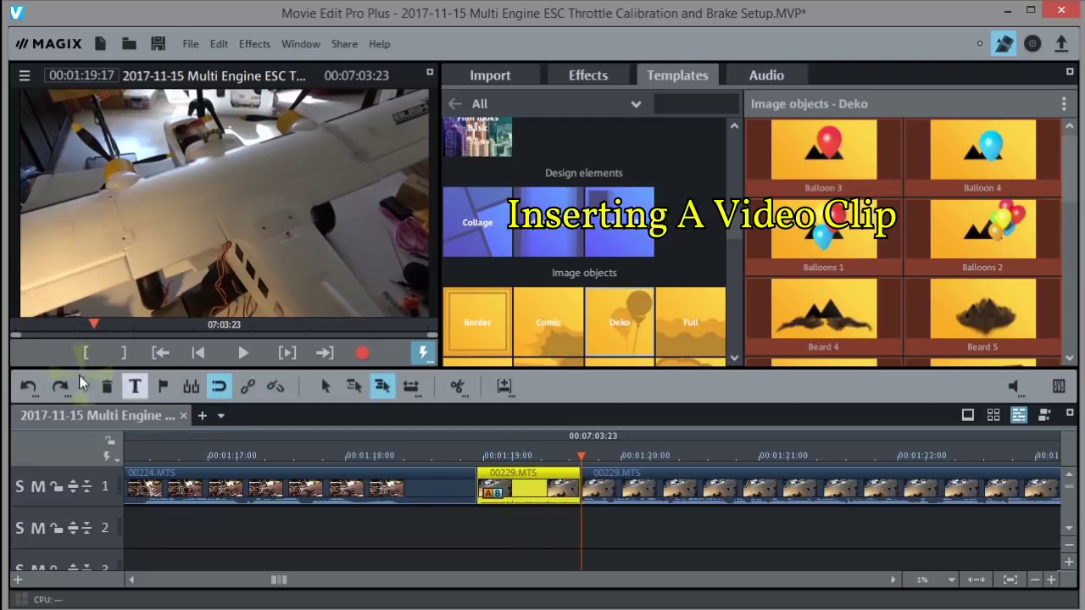
click(107, 386)
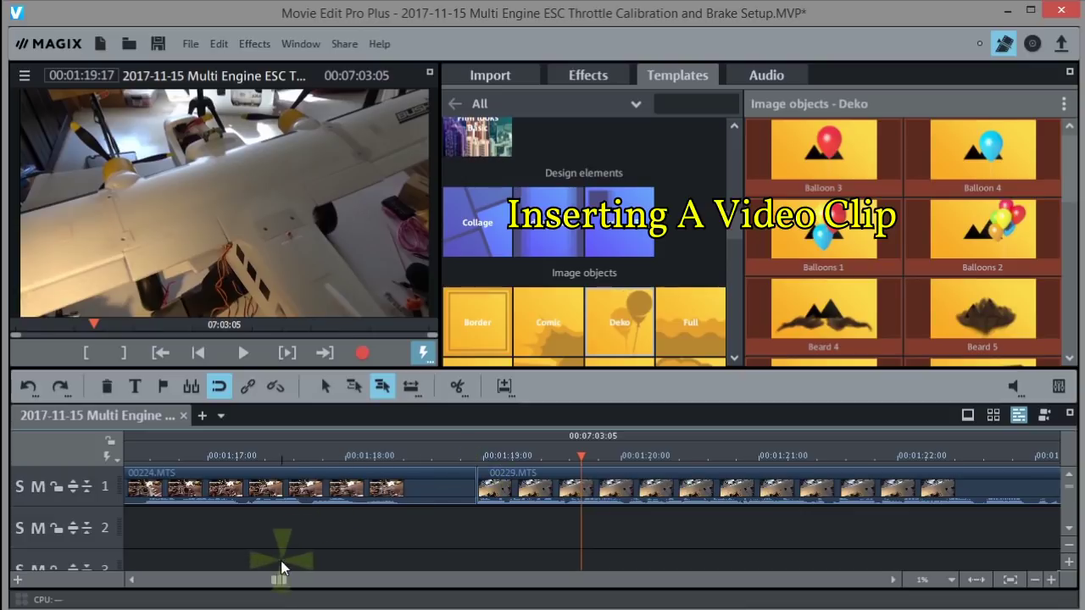
Split the inserted 00229.MTS clip at 00:01:33:16 and delete its closing piece
drag(278, 580, 301, 585)
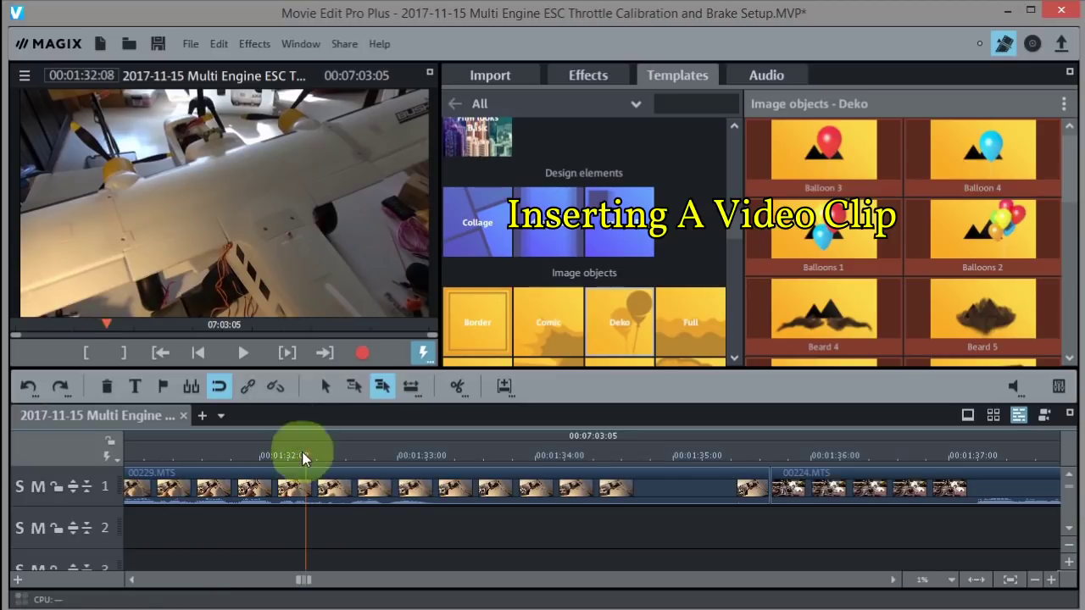
click(304, 454)
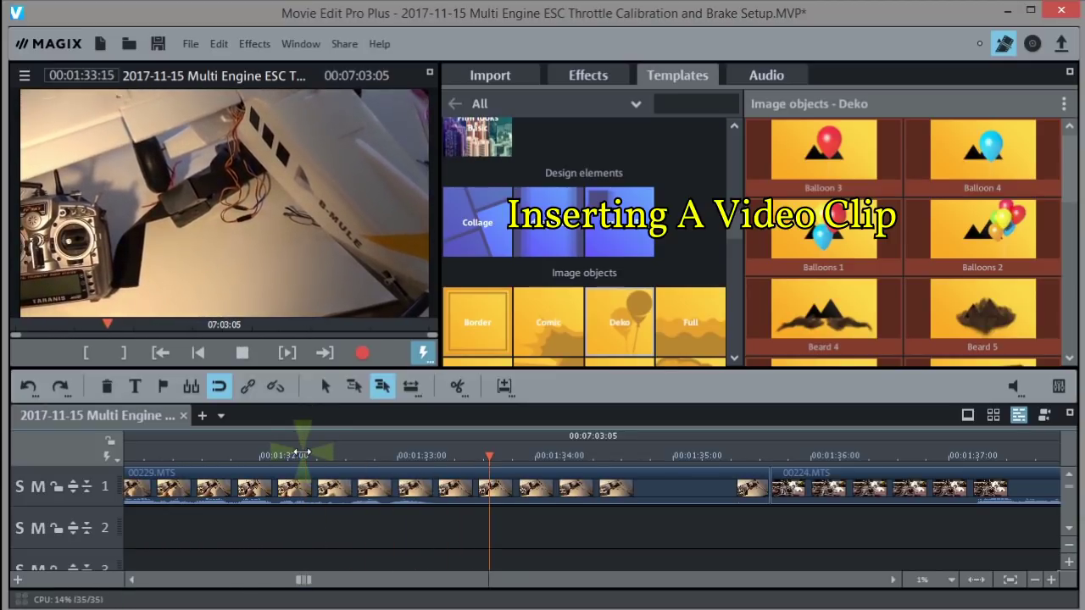
key(space)
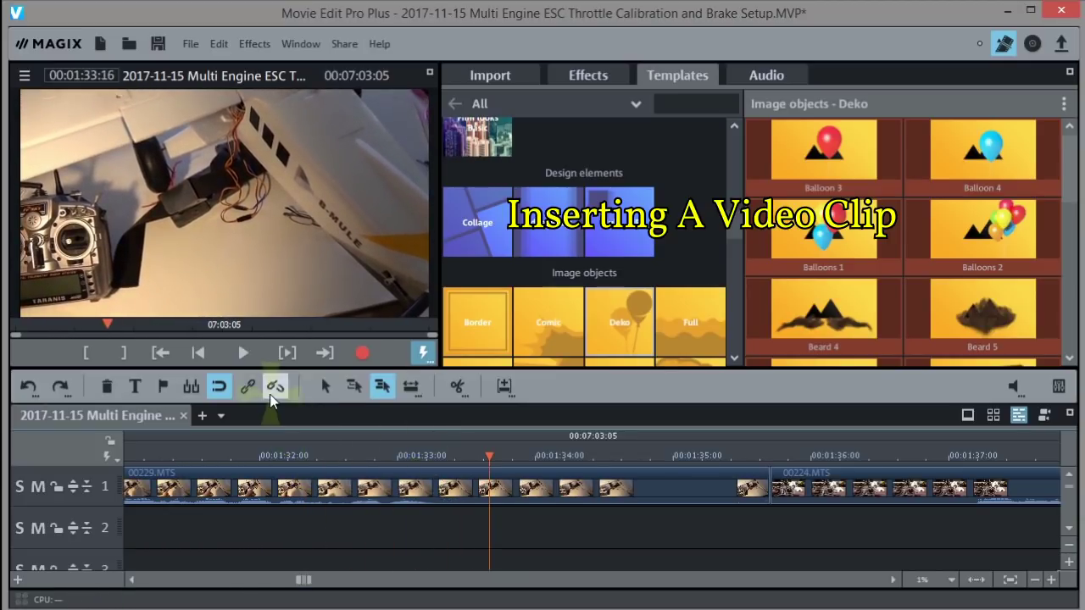
click(458, 388)
click(566, 495)
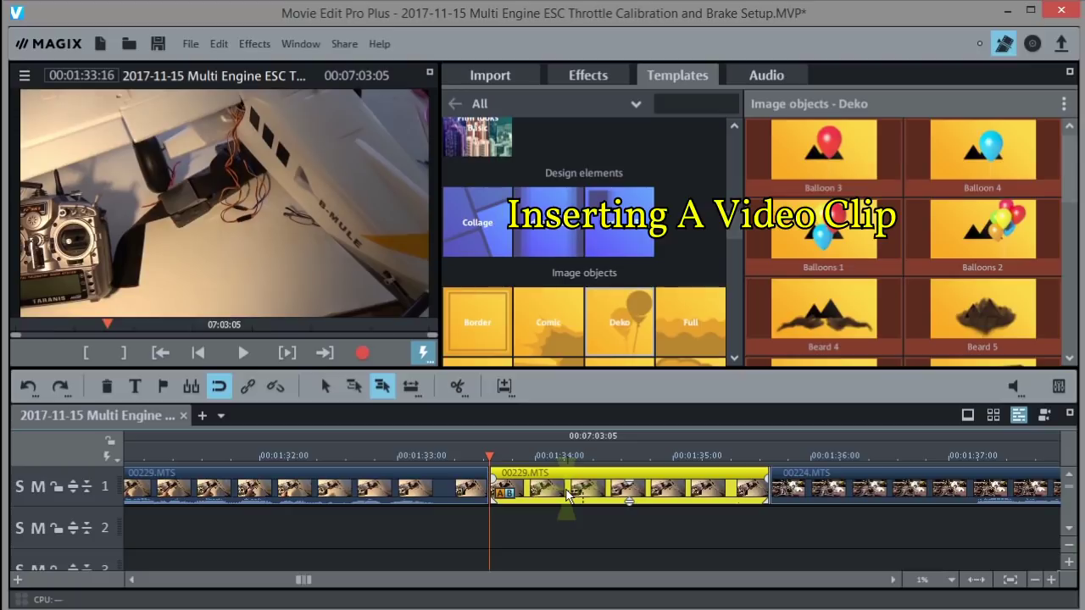
key(Delete)
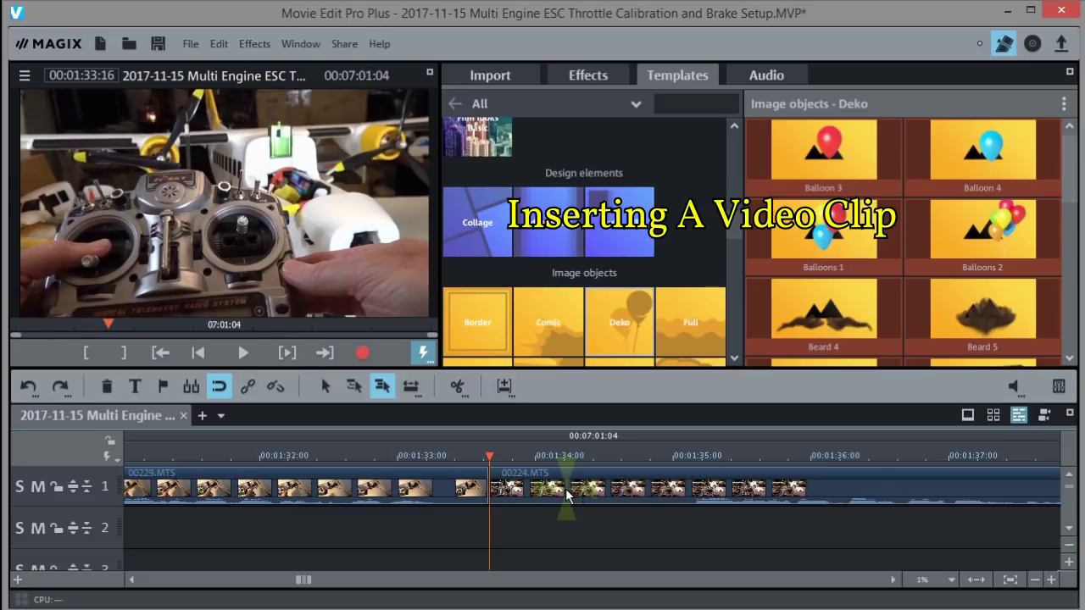
Play the cut after the inserted clip, split the following 00224.MTS clip at 00:01:35:02 and delete its opening piece
click(185, 447)
key(space)
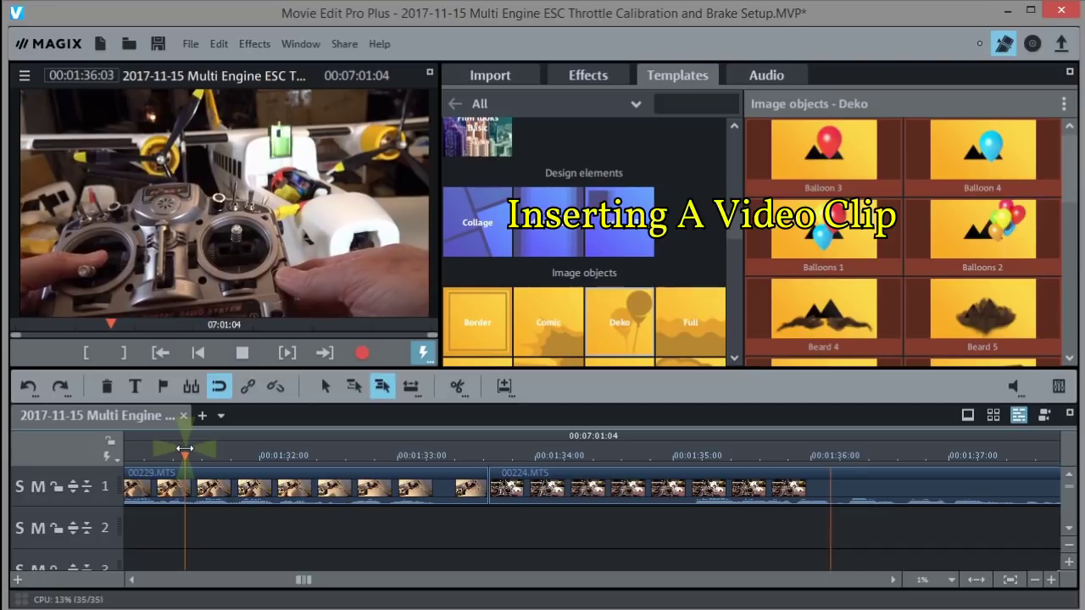
click(500, 437)
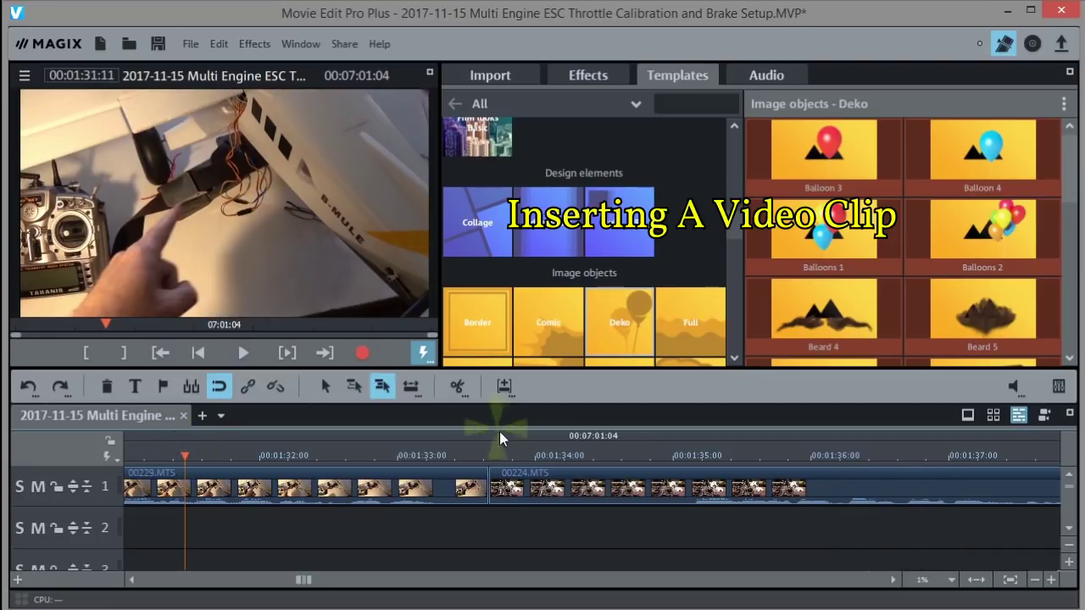
click(686, 453)
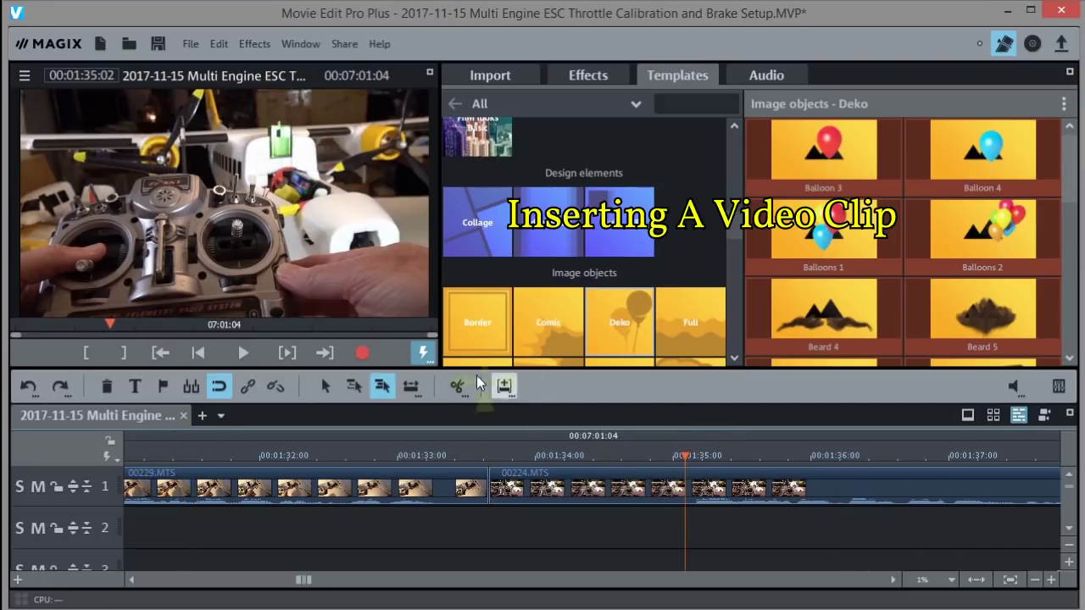
click(455, 385)
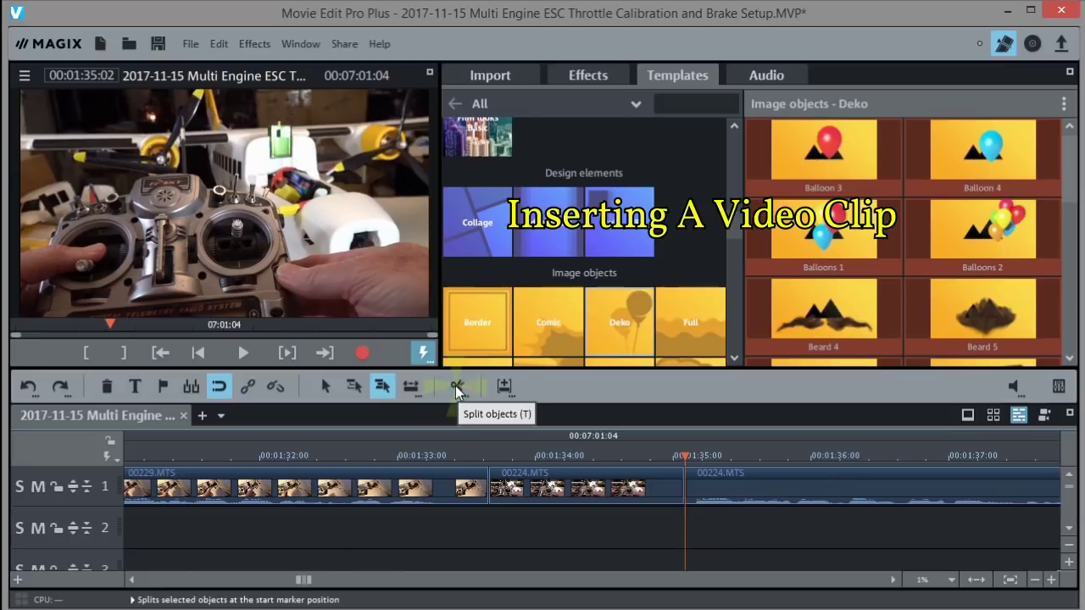
click(560, 494)
key(Delete)
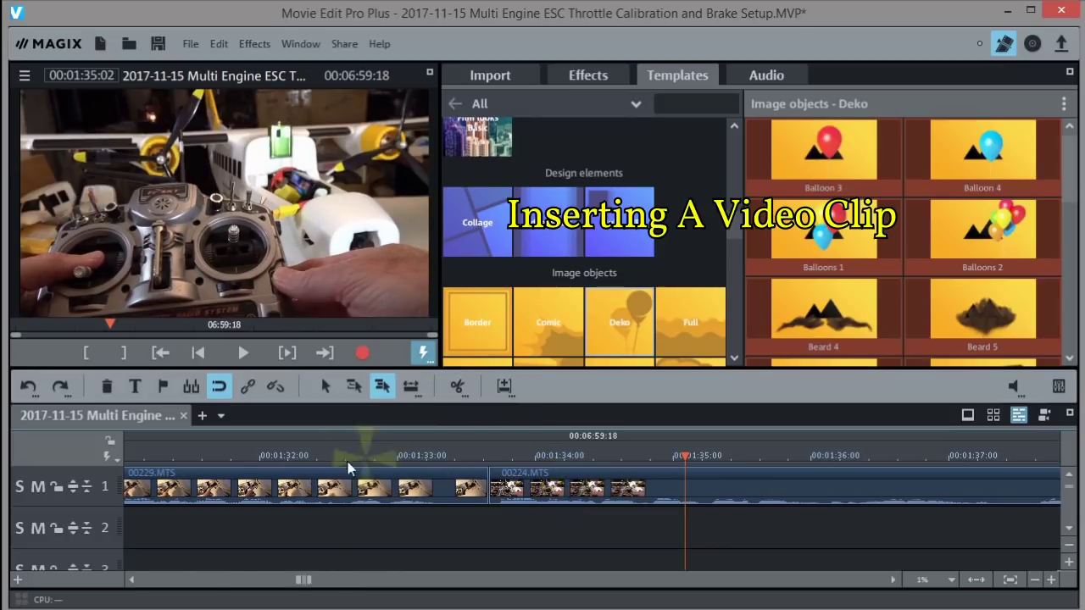
Play the trimmed transition from 00229.MTS into 00224.MTS to check the cut
click(252, 458)
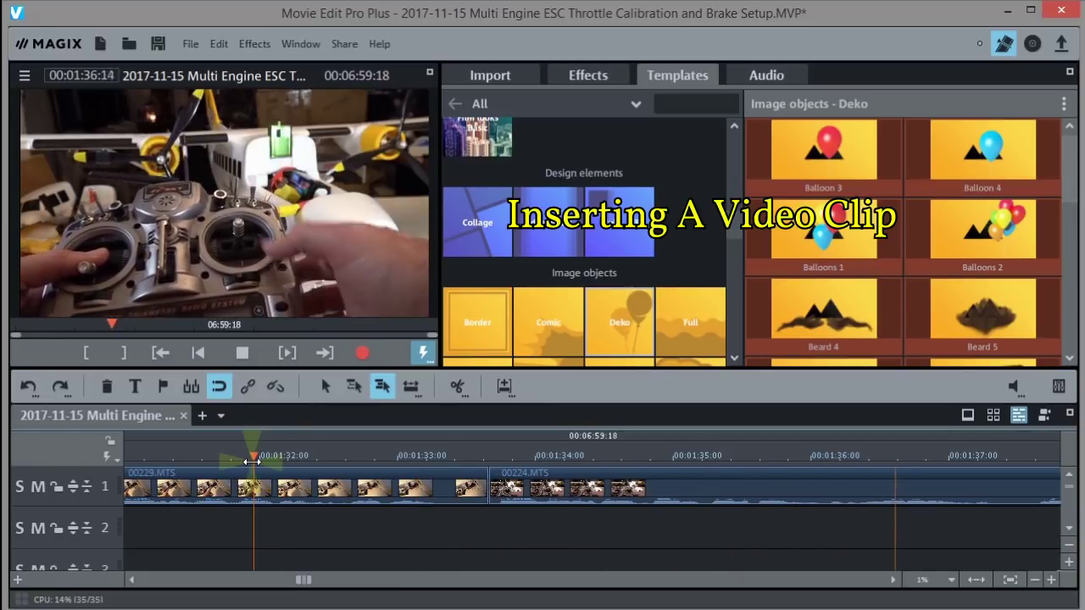
key(space)
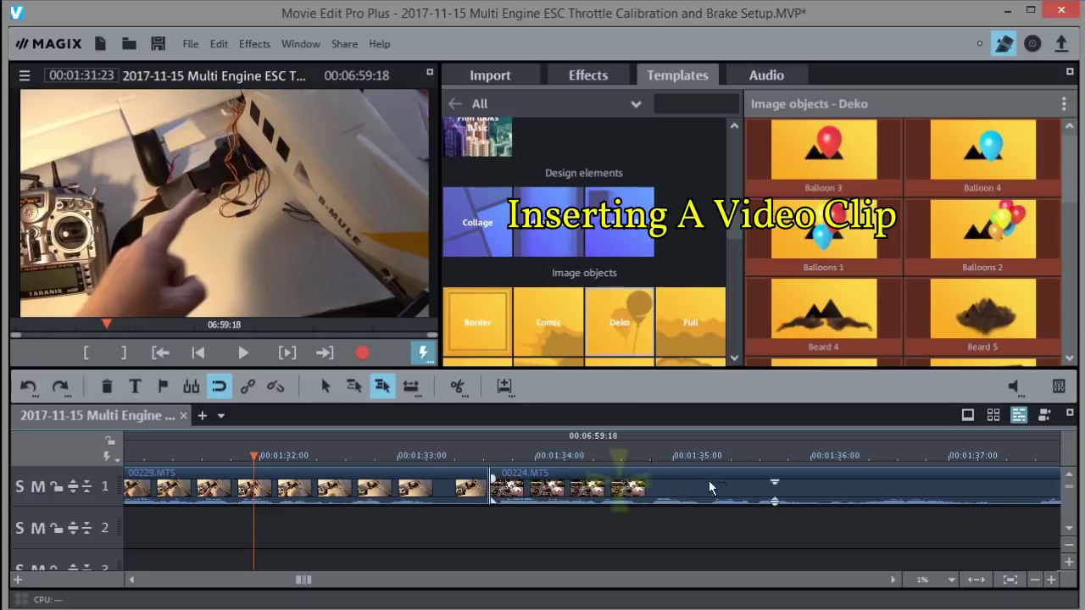
click(977, 580)
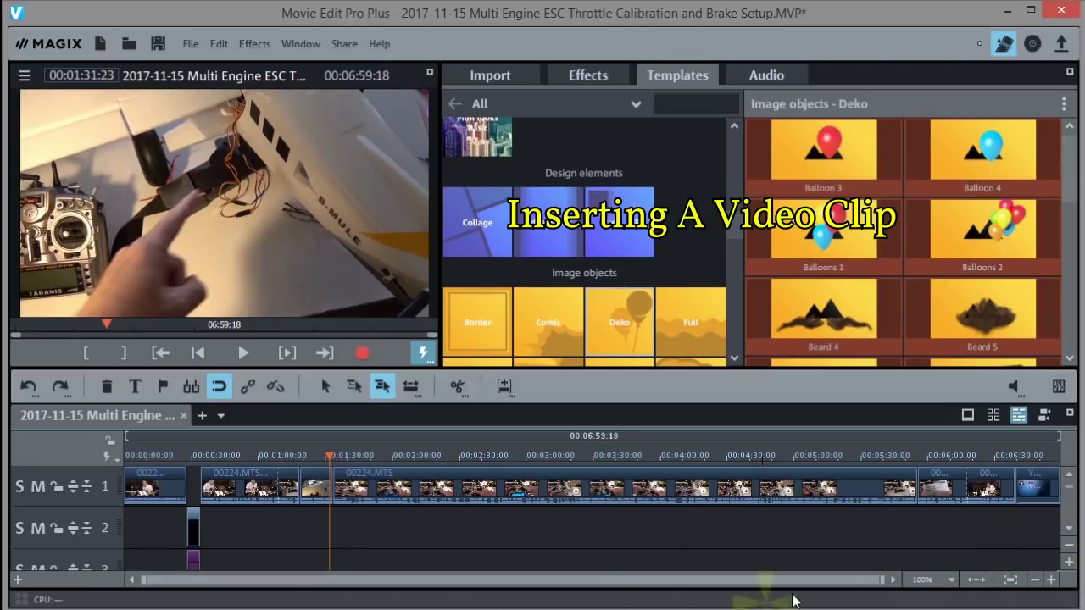
Add the Flares (Outro) animation from Intros/Outros Basic after the last clip at the end of the movie
click(1035, 579)
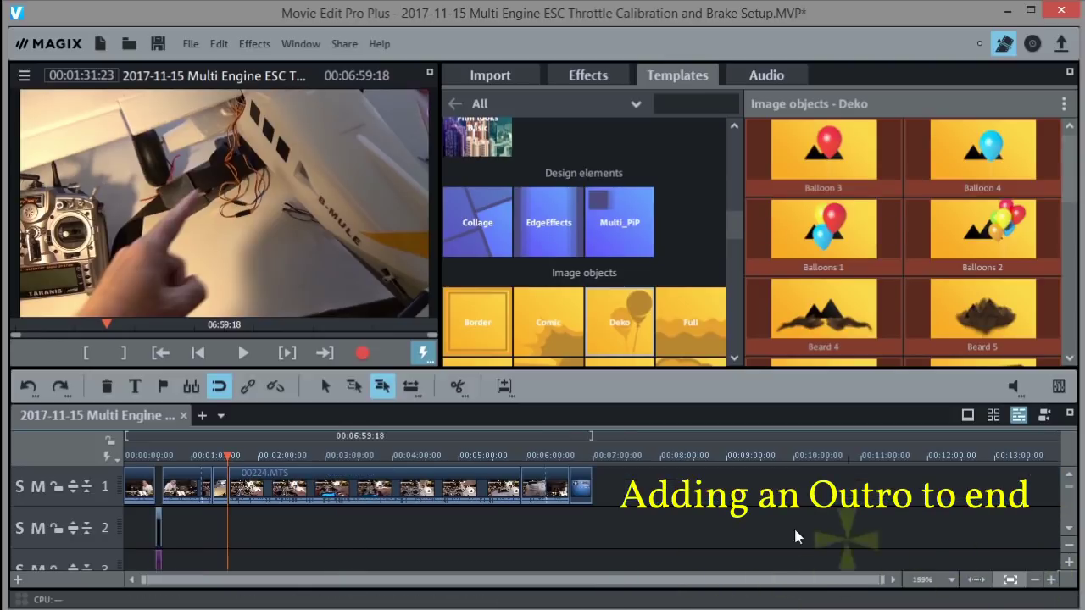
click(584, 486)
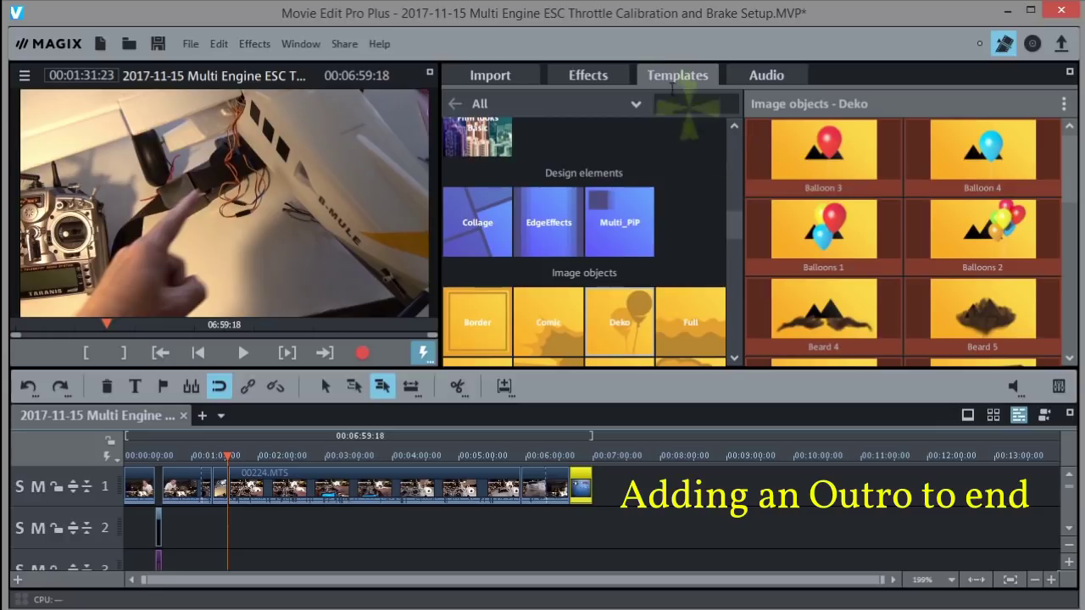
drag(732, 217, 726, 186)
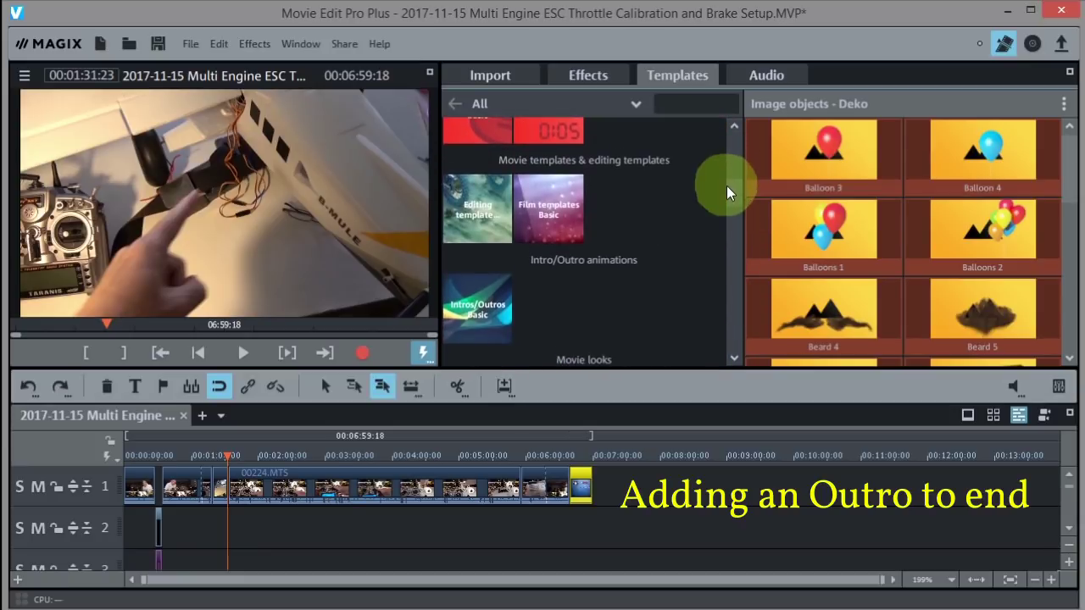
click(472, 298)
drag(1078, 149, 1066, 185)
mouse_move(982, 202)
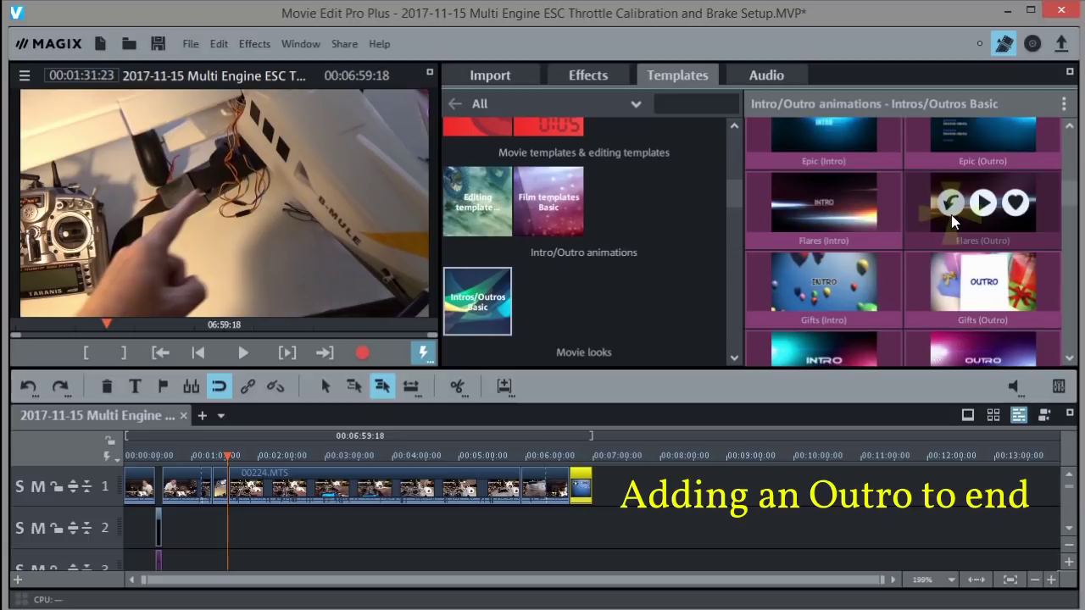
drag(960, 220, 587, 492)
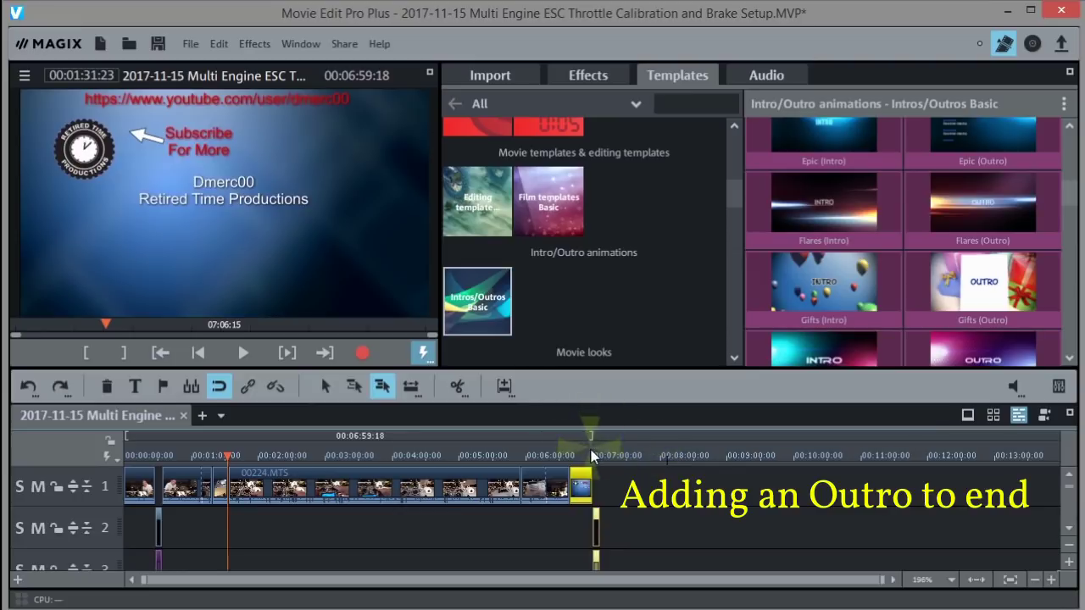
Play the end of the movie to preview the added outro animation
click(590, 432)
key(space)
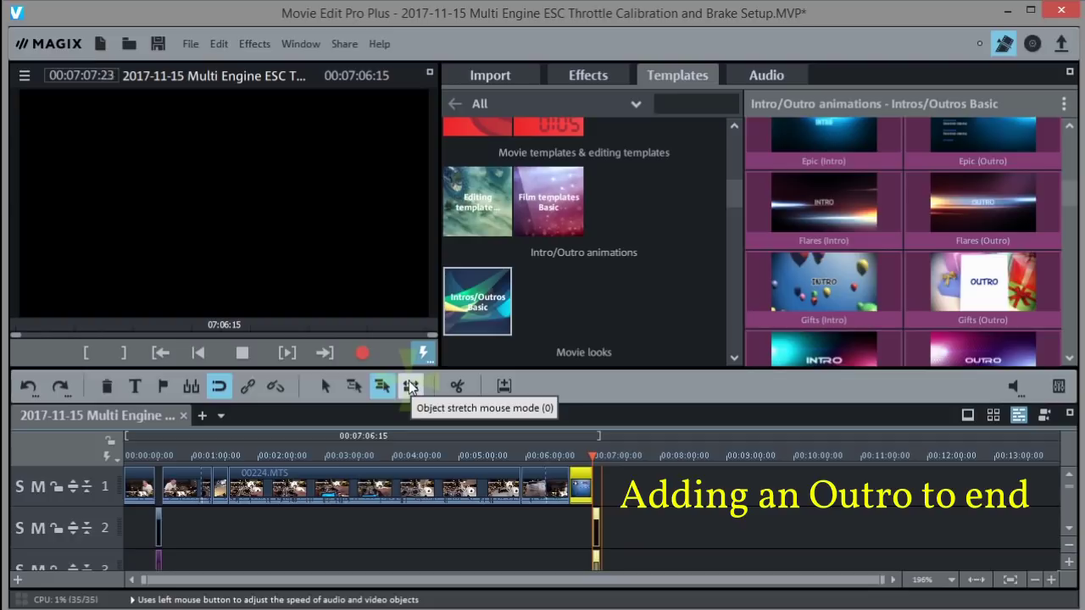
key(space)
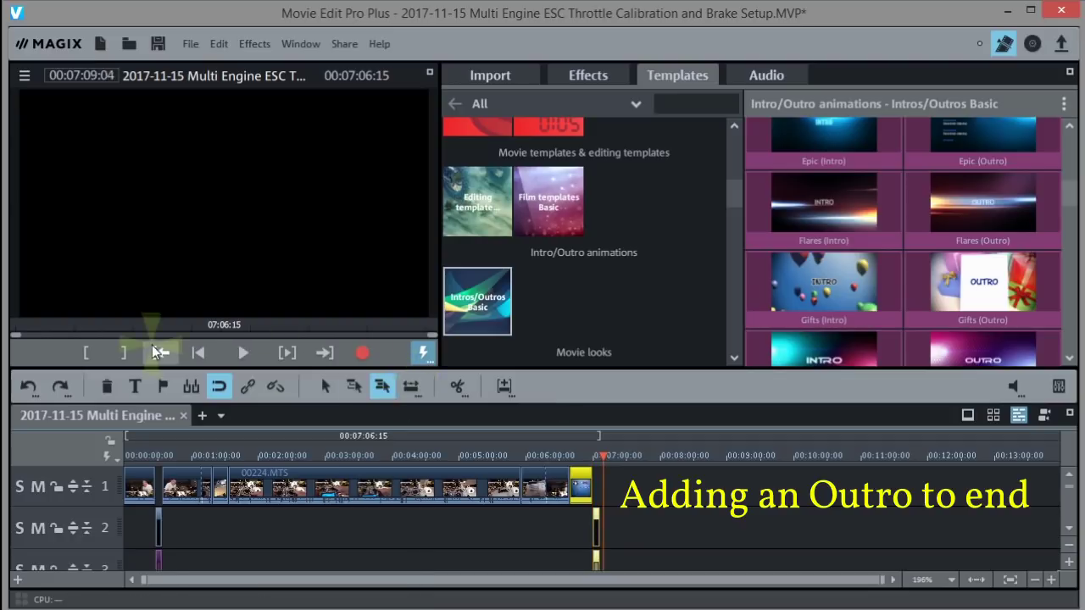
Undo the addition of the outro animation and move the playhead to the end of the last clip
right_click(29, 388)
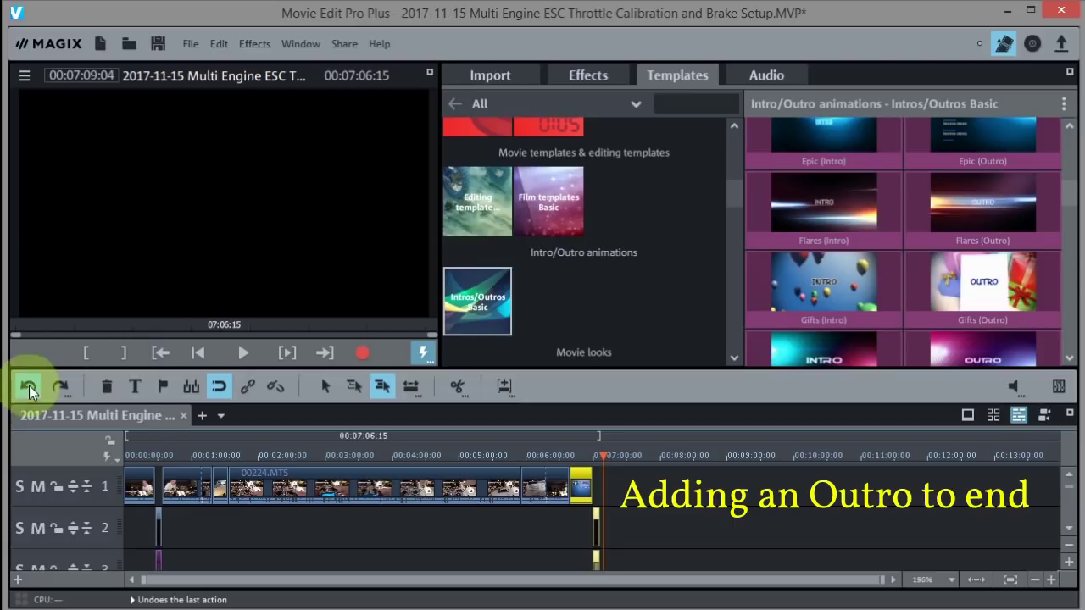
click(93, 414)
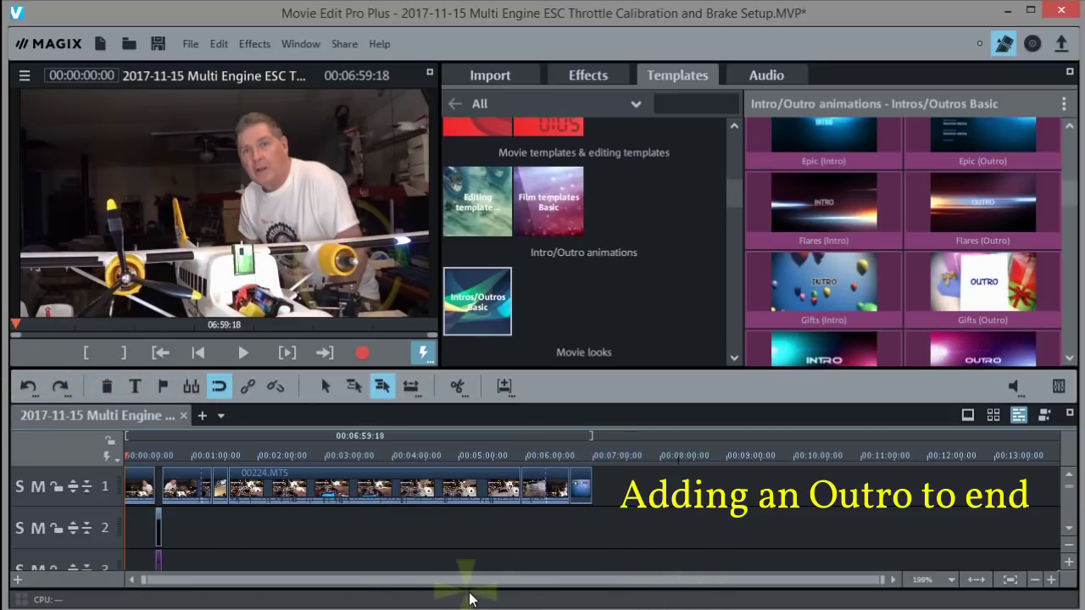
drag(563, 449, 593, 455)
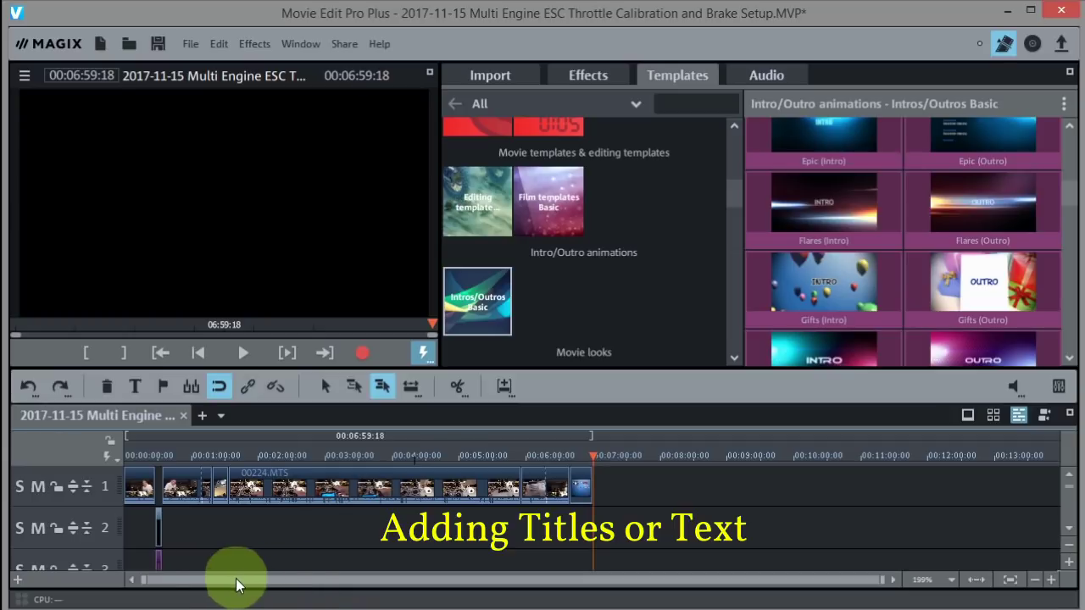
Return the playhead to the movie's start and open title editing with the first 00224.MTS clip selected
click(134, 450)
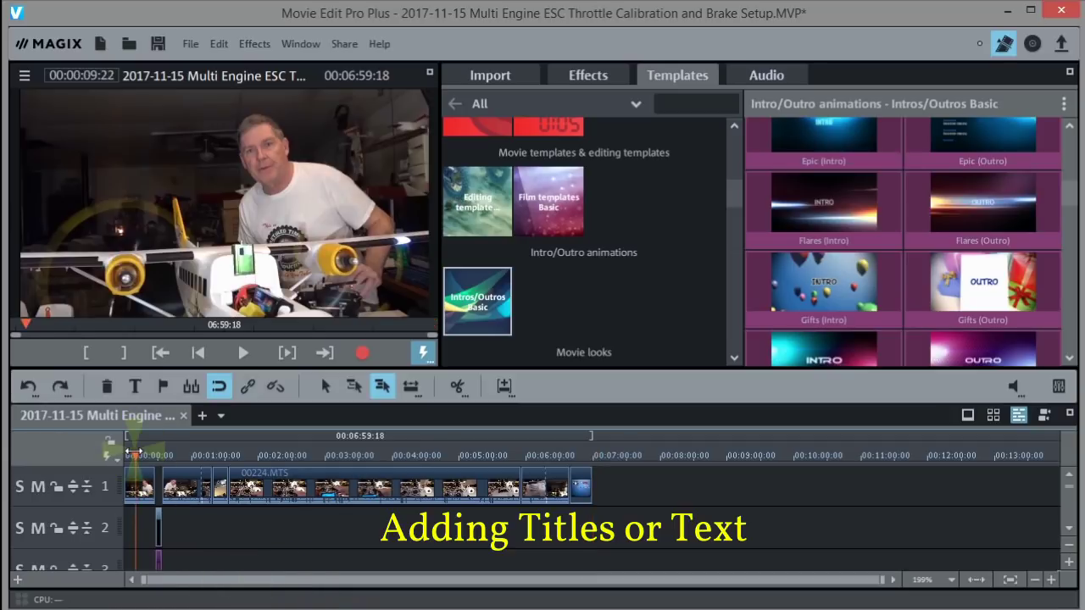
drag(134, 449, 111, 452)
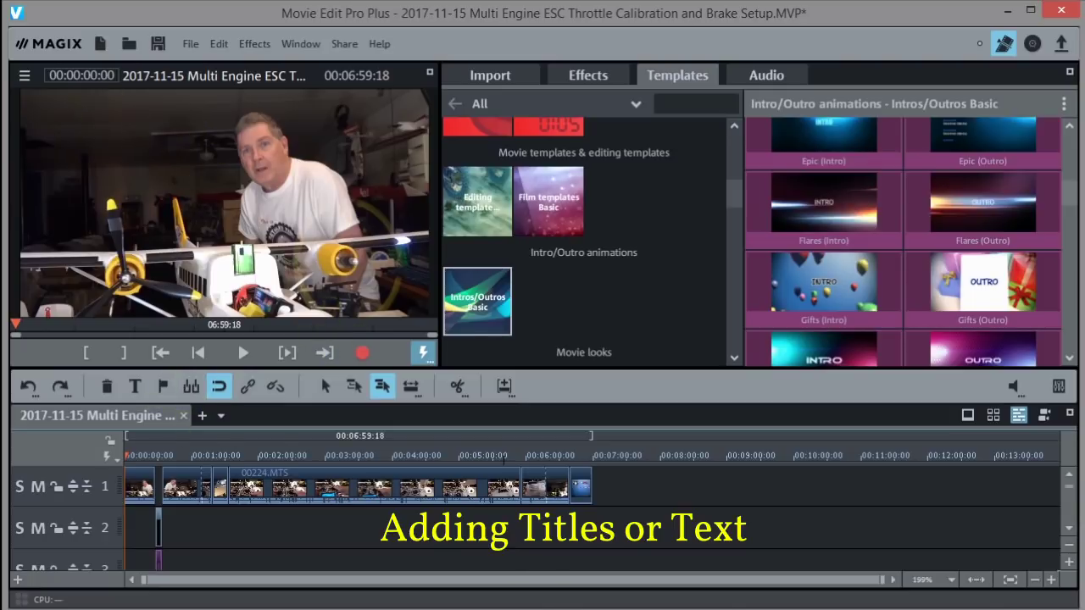
click(975, 580)
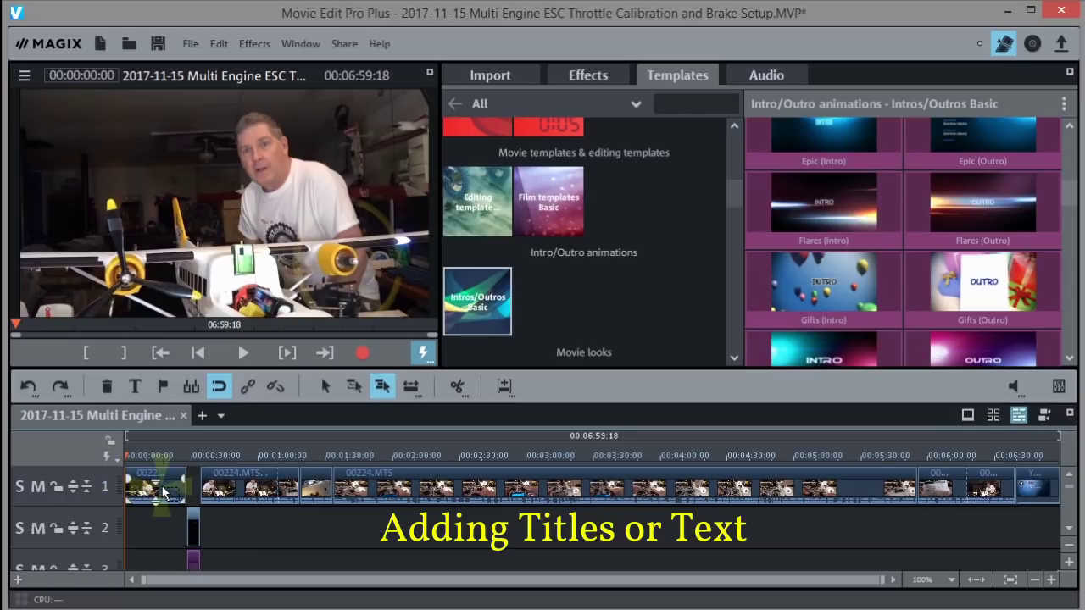
click(1051, 581)
click(1051, 581)
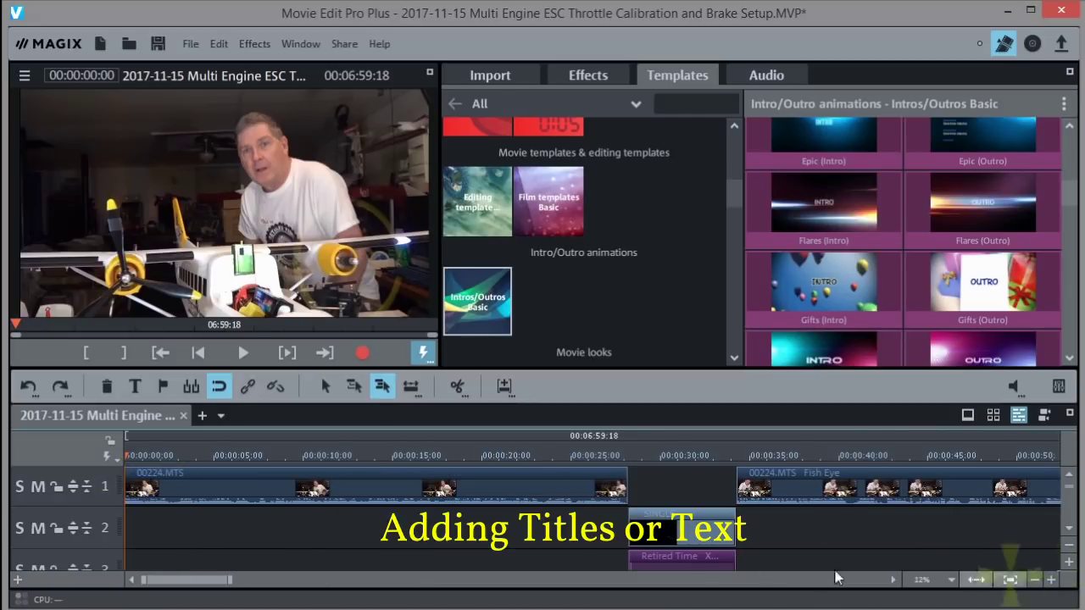
click(626, 125)
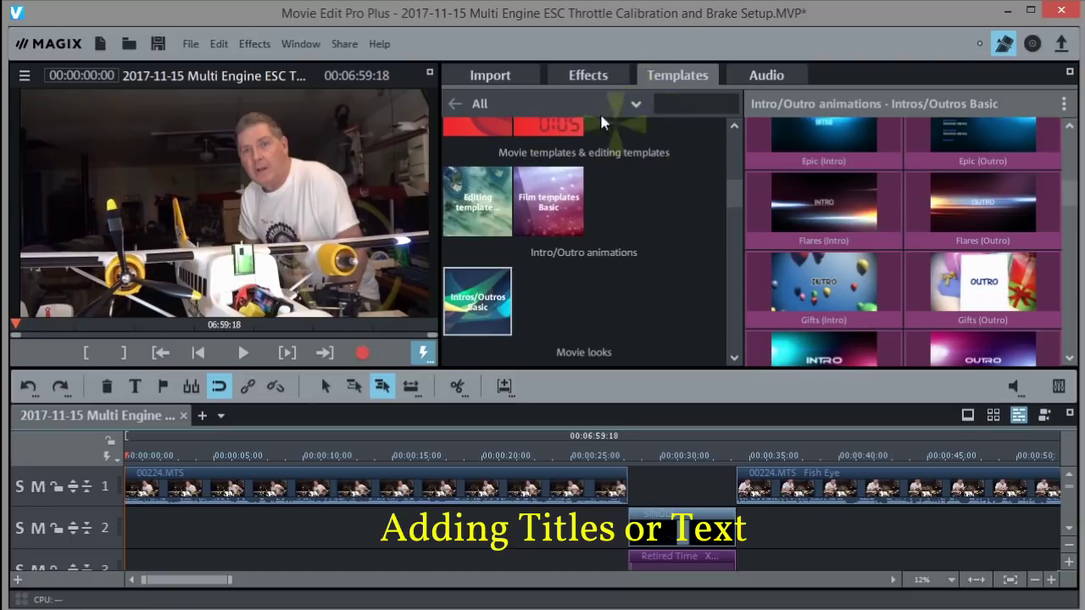
click(584, 76)
click(583, 168)
click(478, 170)
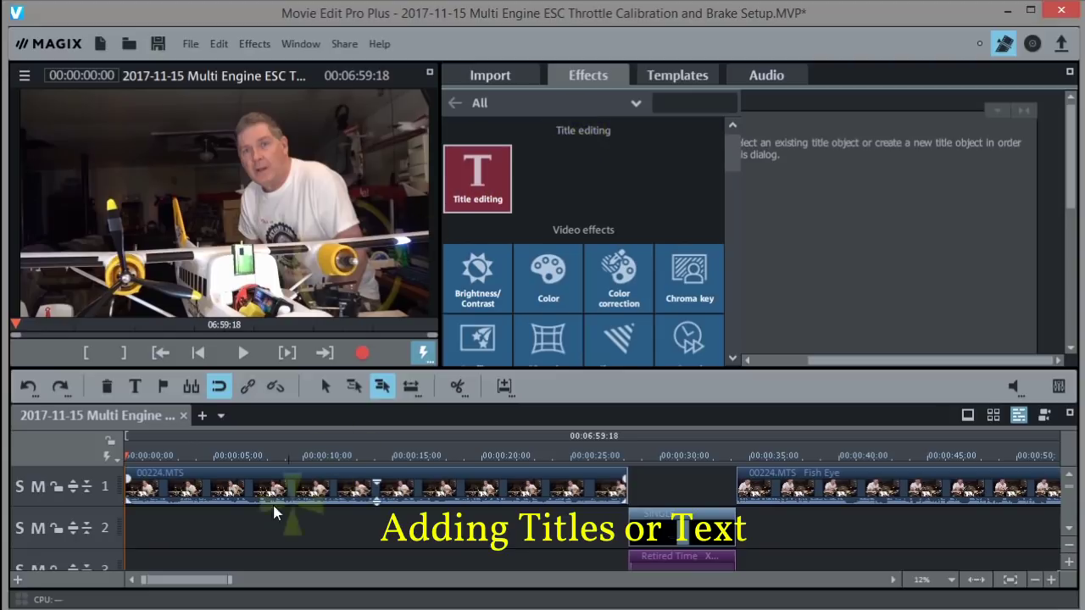
click(232, 489)
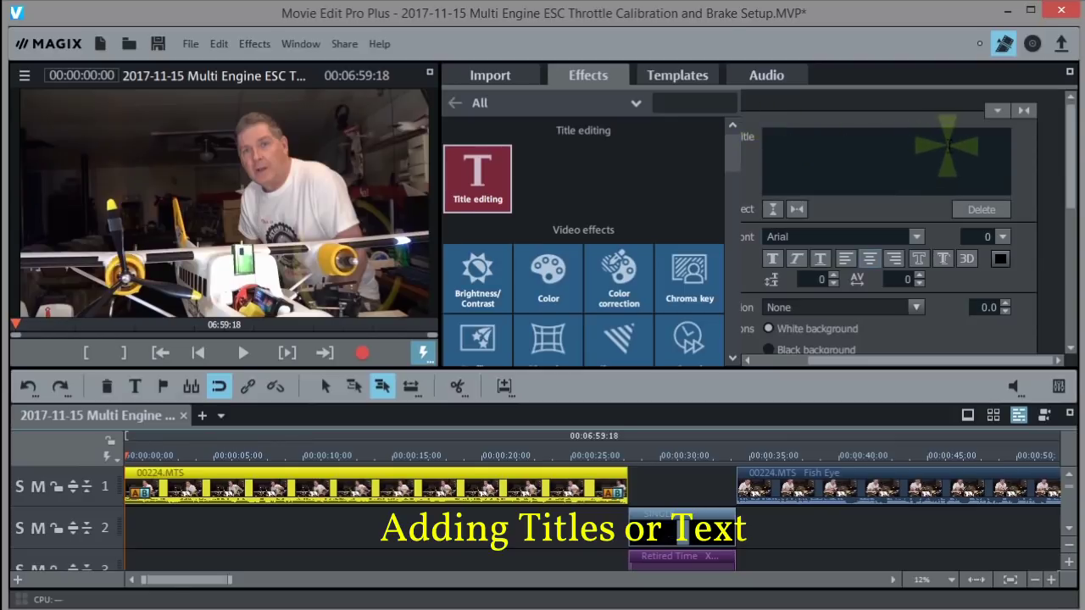
Load the ChunkFive Shadow title template from the Standard titles folder at the movie's start
click(995, 111)
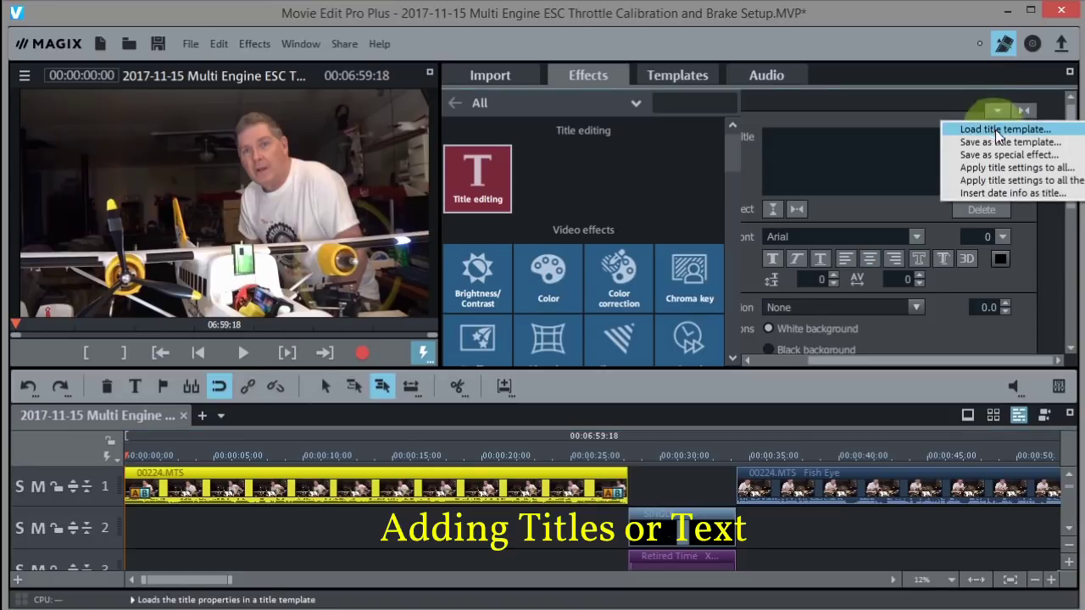
click(995, 130)
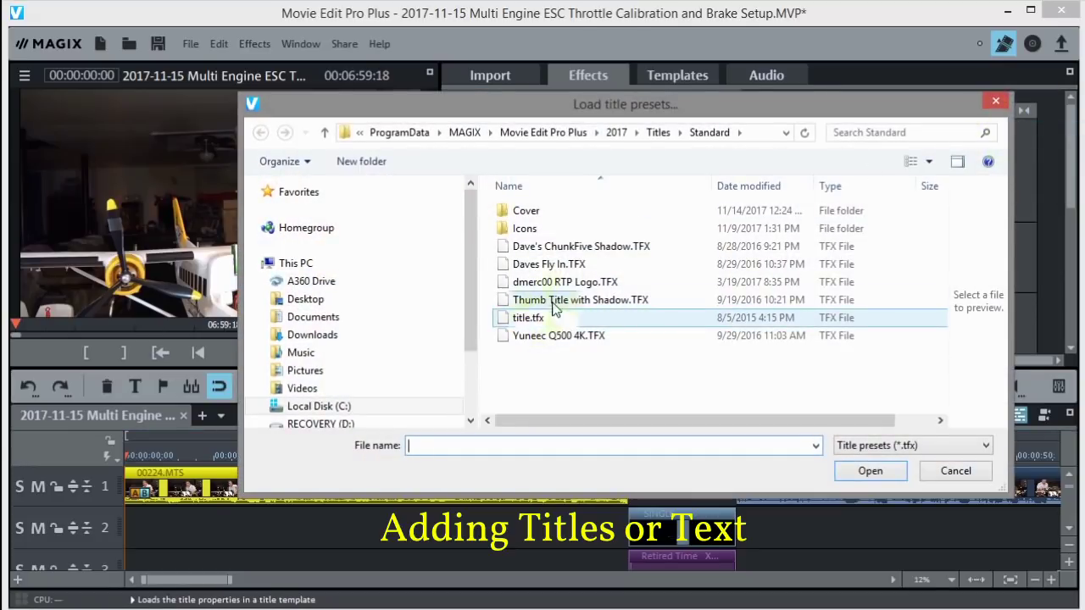
click(582, 253)
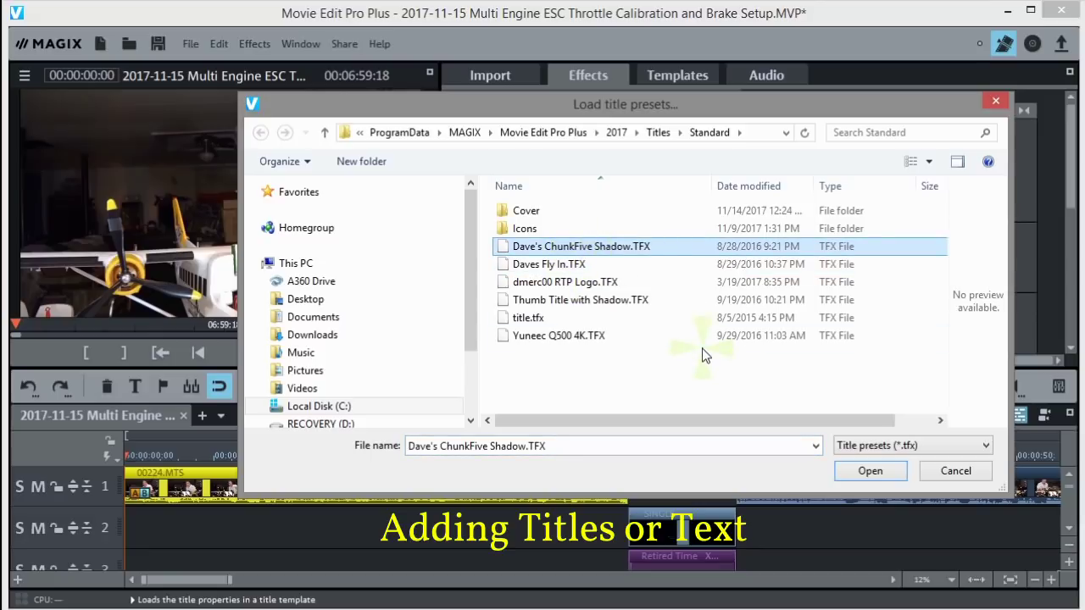
click(868, 472)
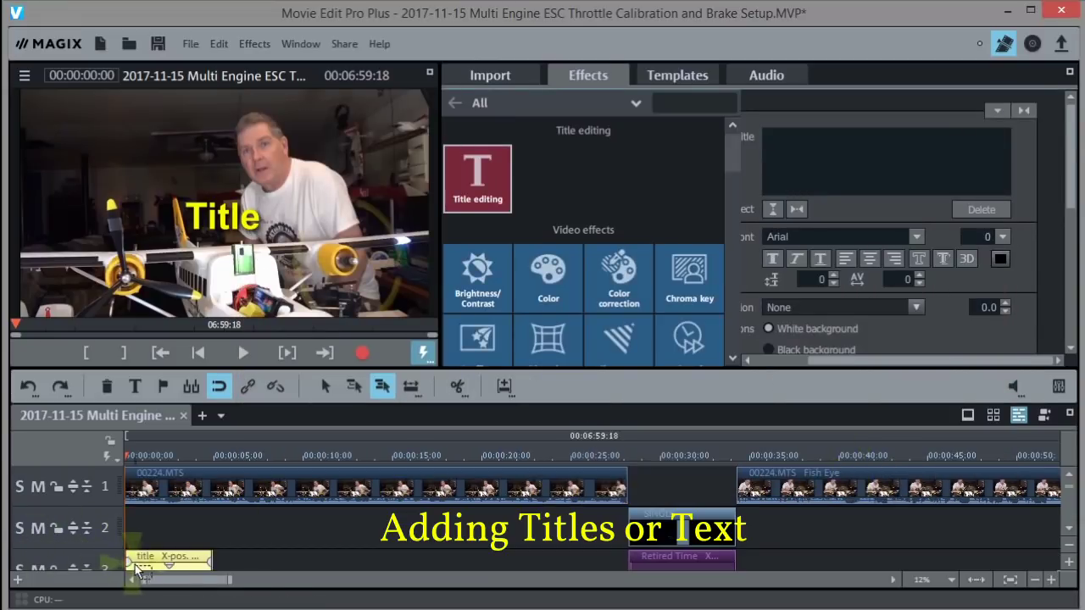
Switch to single-object mouse mode and move the new title object from track 3 to the start of track 2
click(146, 556)
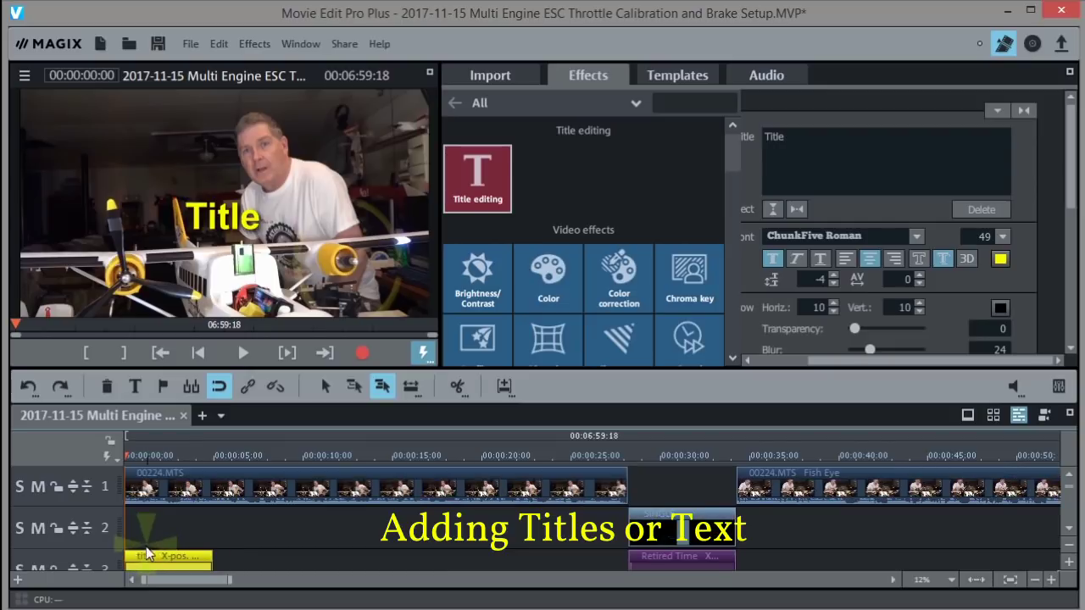
click(325, 386)
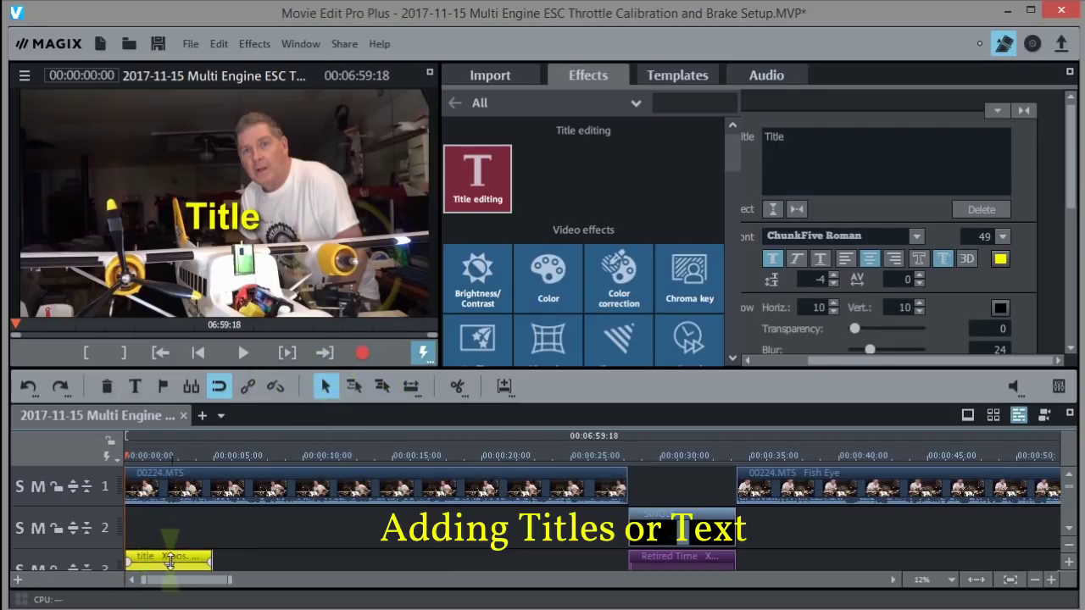
drag(170, 555, 169, 536)
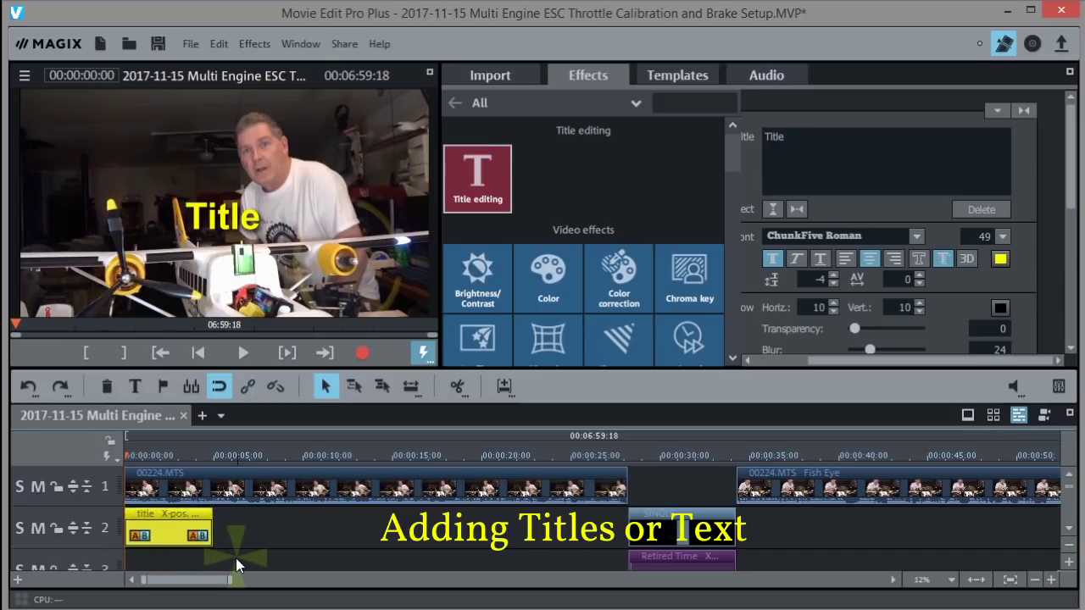
Replace the title's placeholder text with "Throttle and Brake Settings"
click(785, 137)
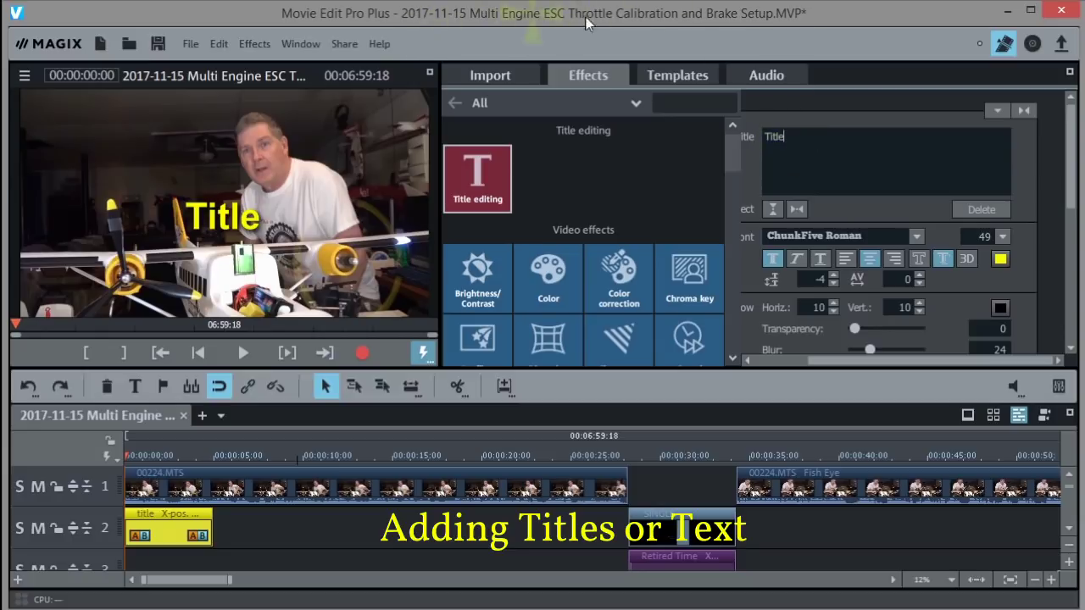
click(806, 166)
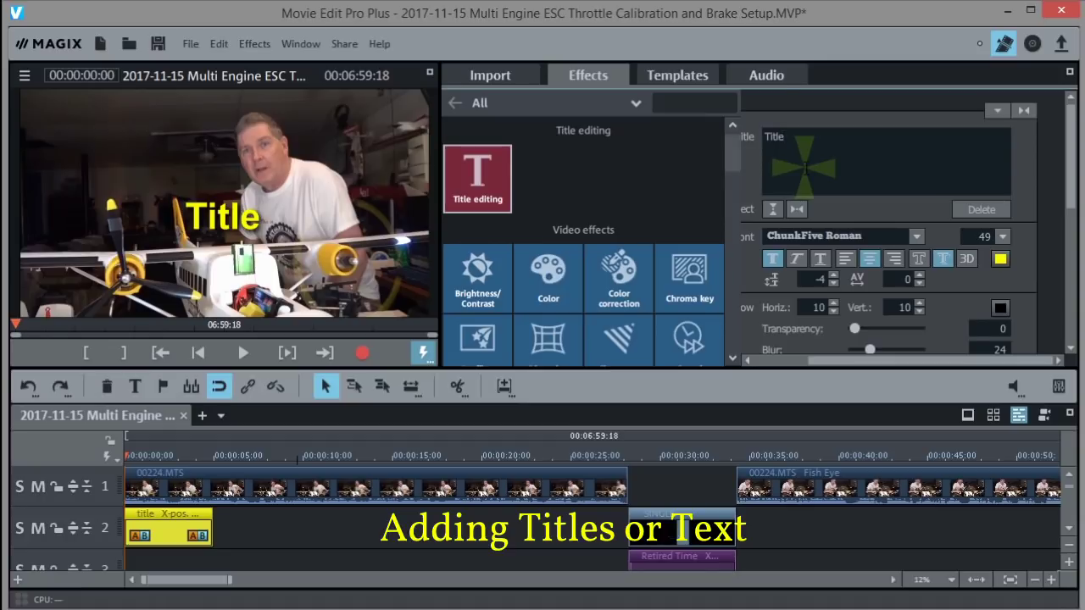
text(Throttle and Brake Settings)
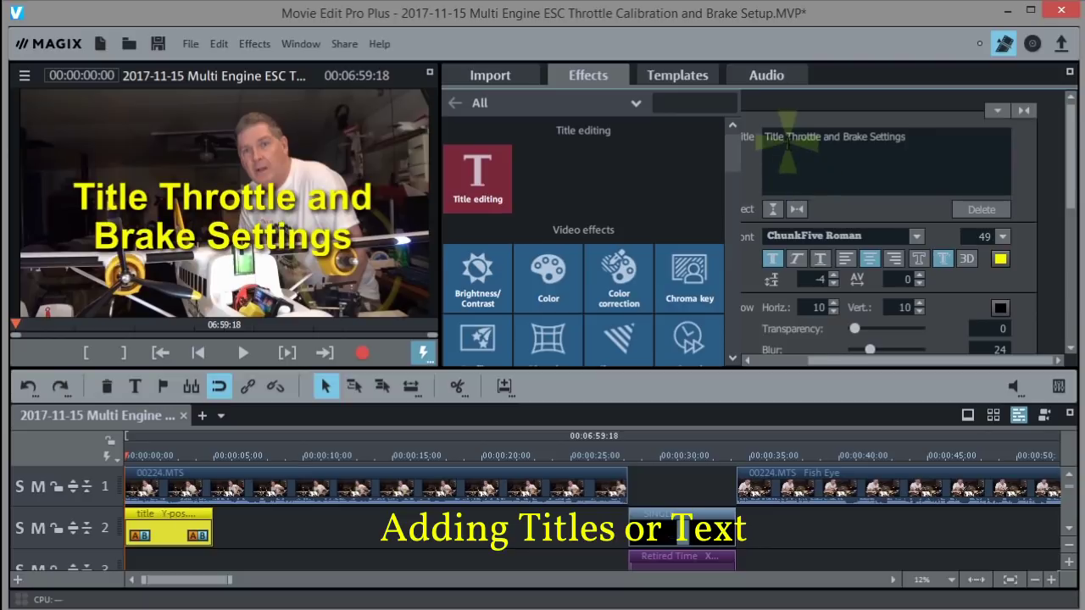
click(787, 135)
key(BackSpace)
key(BackSpace)
key(BackSpace)
key(BackSpace)
key(BackSpace)
key(BackSpace)
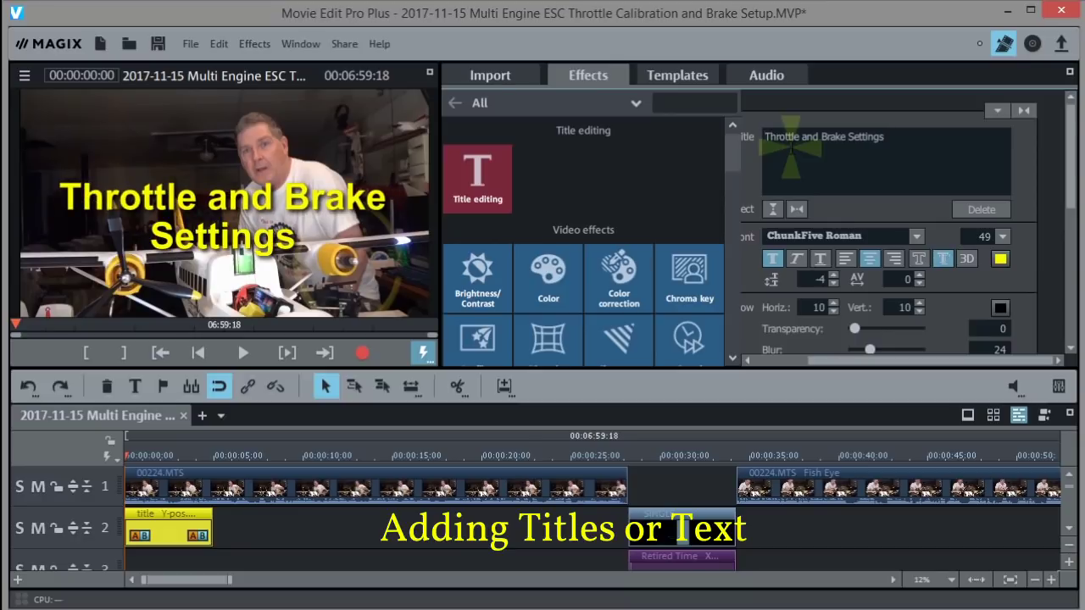
Reposition the "Throttle and Brake Settings" title slightly higher in the video frame
click(237, 200)
mouse_move(237, 201)
mouse_down()
mouse_move(209, 128)
mouse_move(234, 164)
mouse_move(225, 211)
mouse_up()
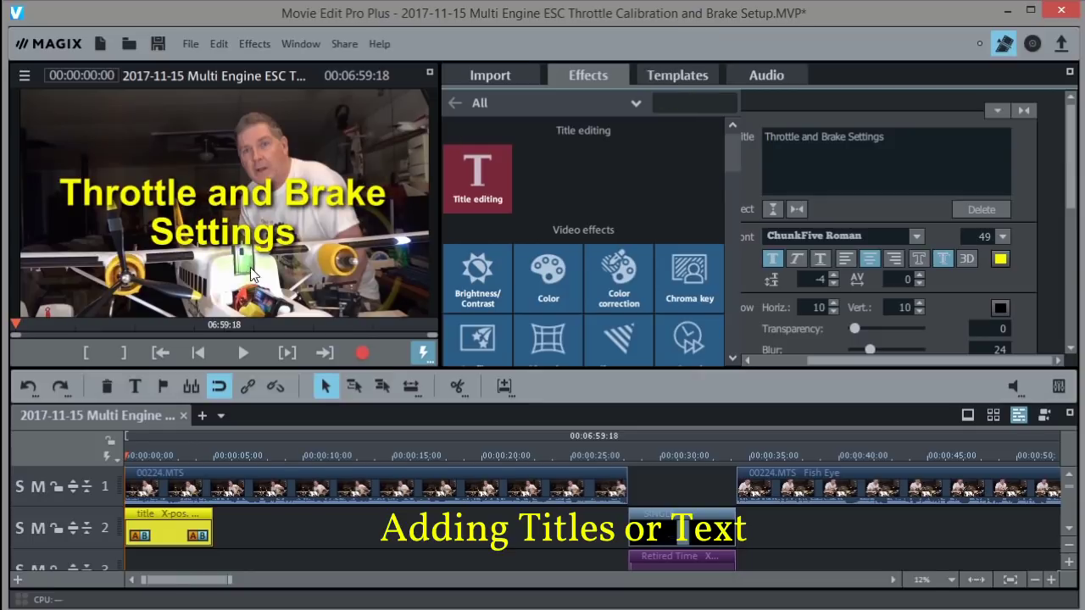
click(335, 540)
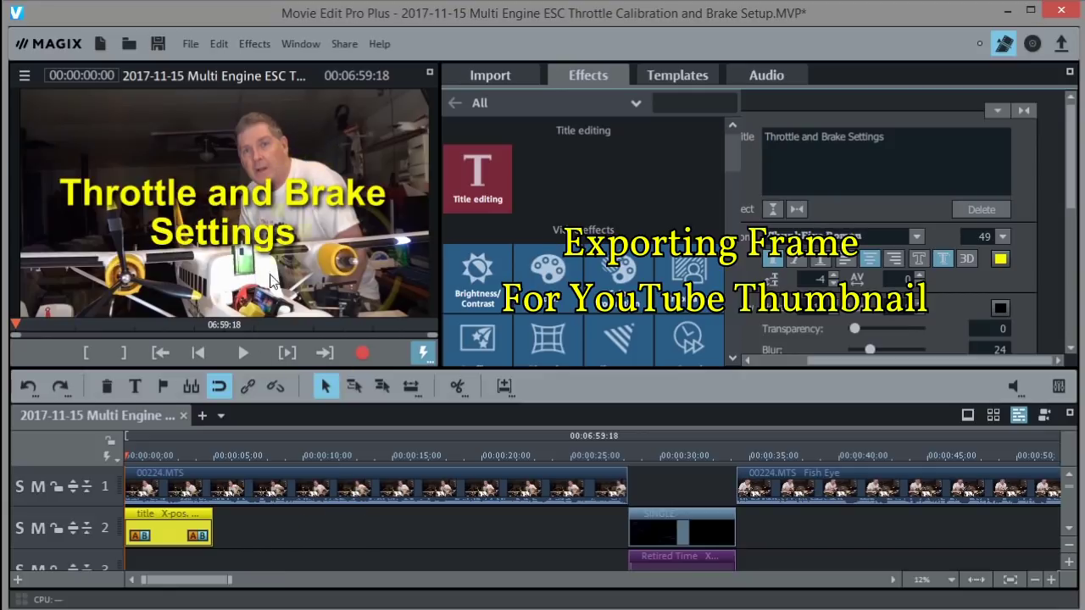
Move the playhead through the first clip to the thumbnail frame at 00:00:03:23
click(113, 453)
mouse_move(121, 455)
mouse_down()
mouse_move(185, 459)
mouse_move(127, 456)
mouse_move(141, 456)
mouse_up()
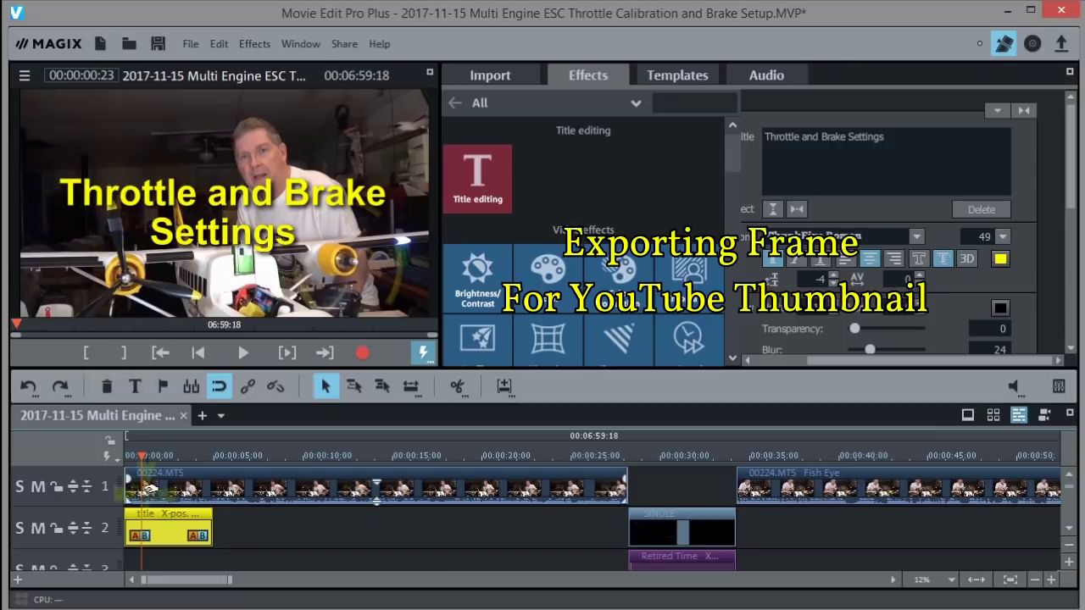
drag(142, 456, 185, 457)
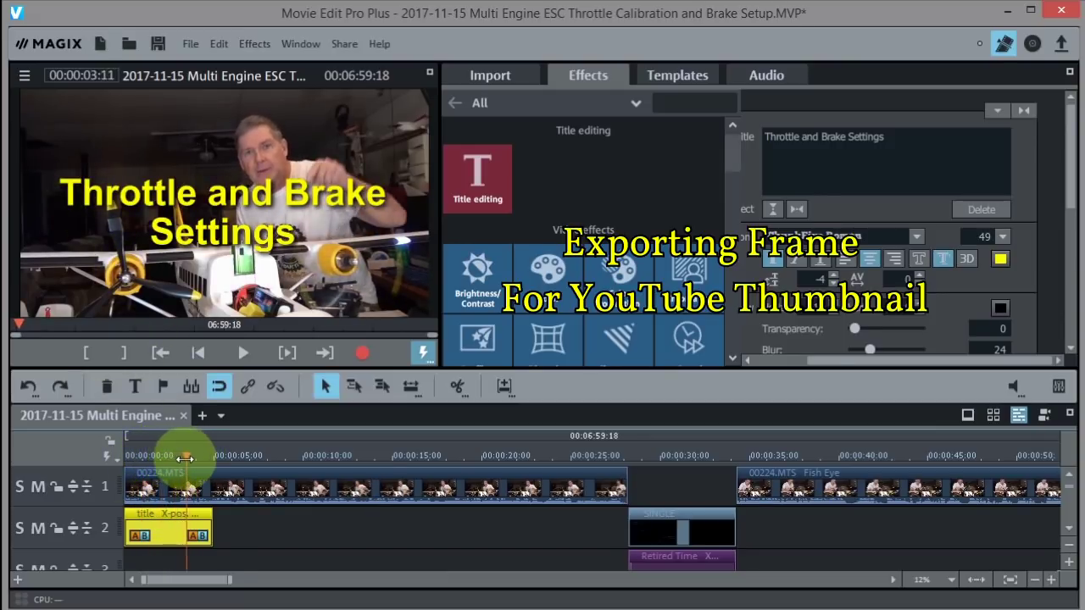
drag(185, 457, 188, 458)
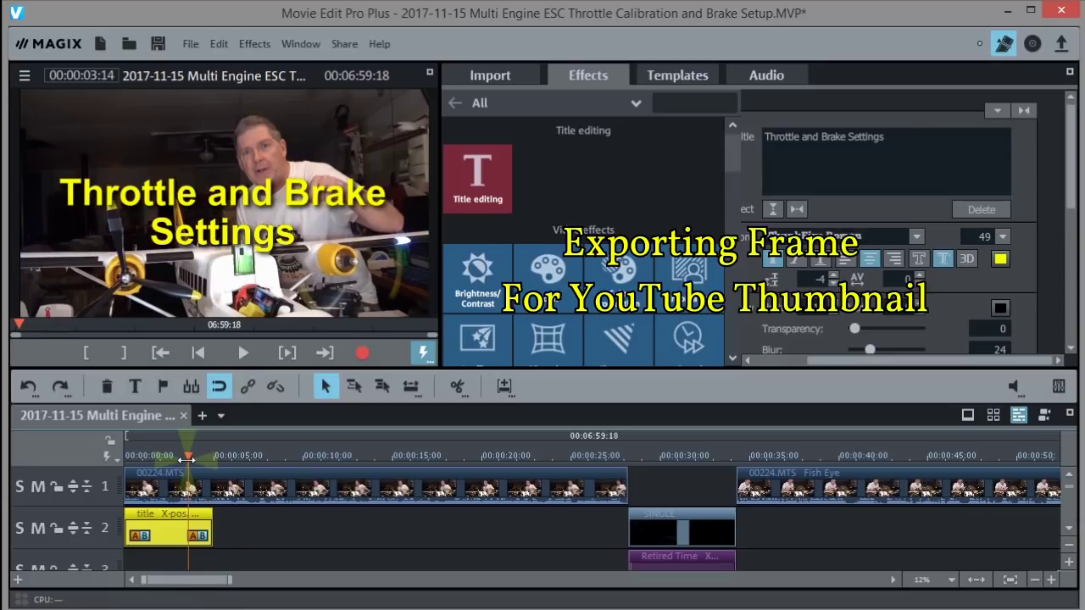
drag(188, 458, 194, 456)
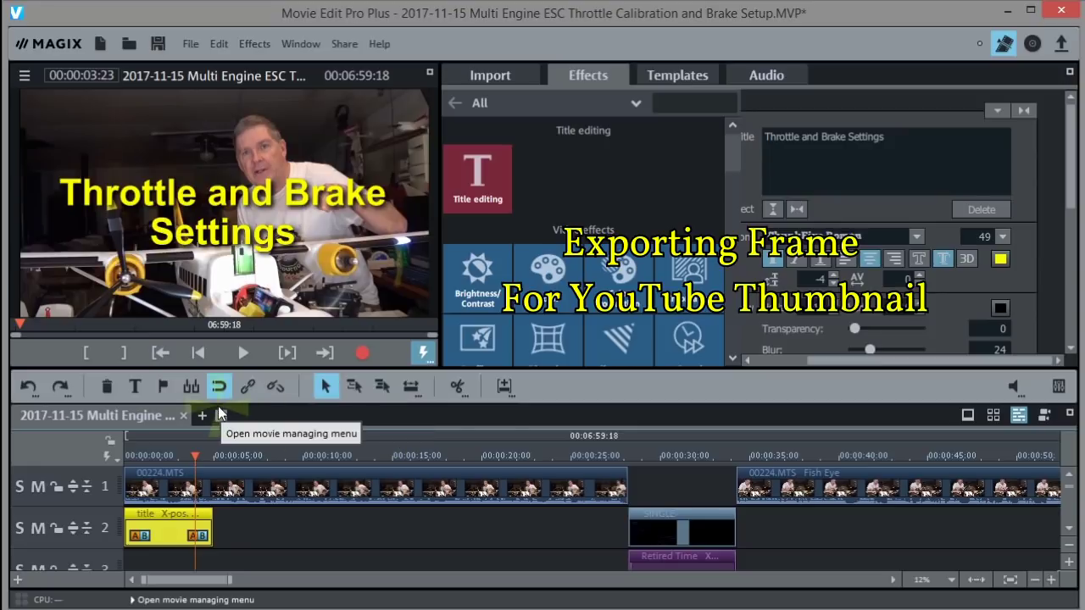
Mute track 2 to hide the title text from the frame
click(40, 529)
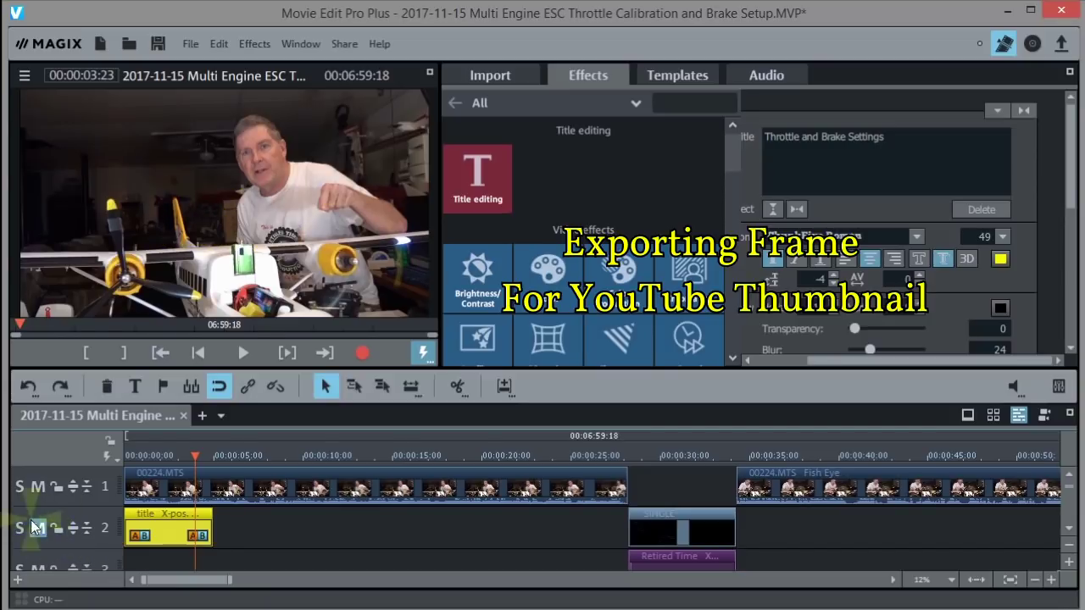
click(273, 543)
click(262, 543)
Open the export of the current single frame as JPEG and set its resolution to 1280x720
click(189, 44)
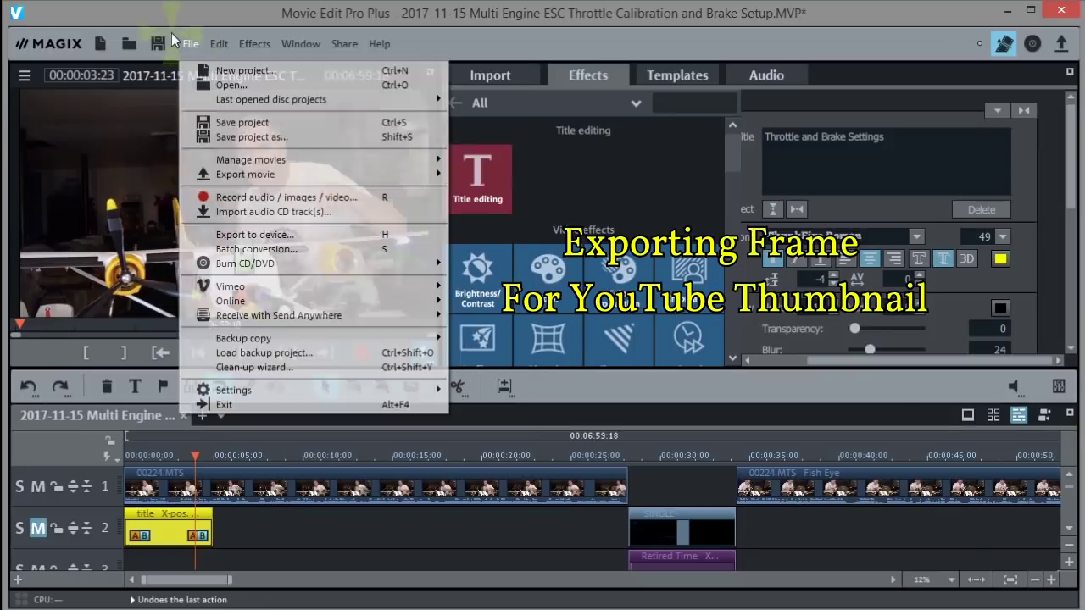
mouse_move(230, 173)
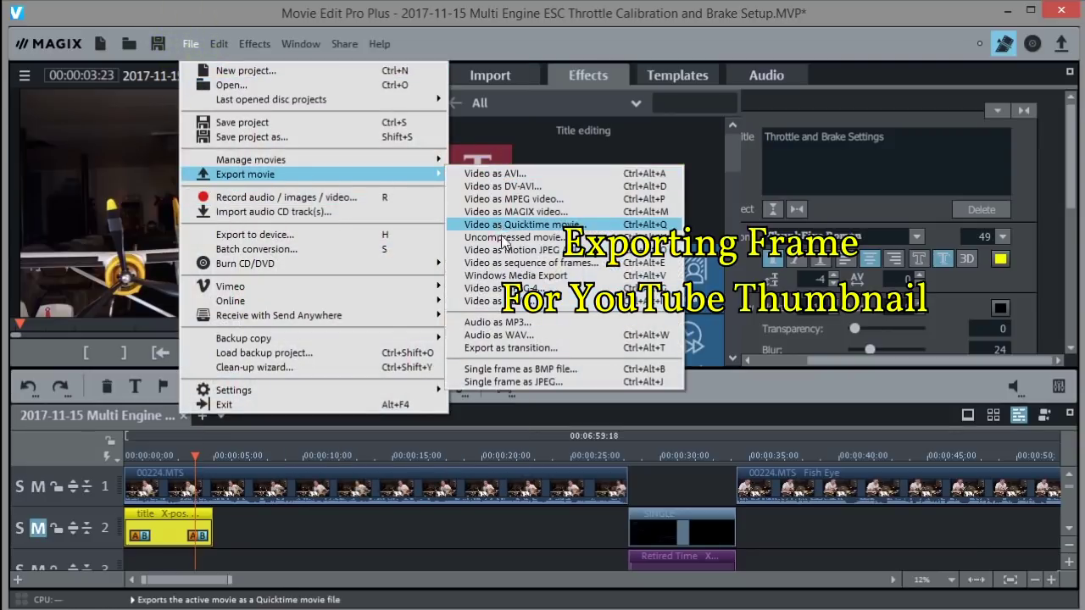
click(504, 380)
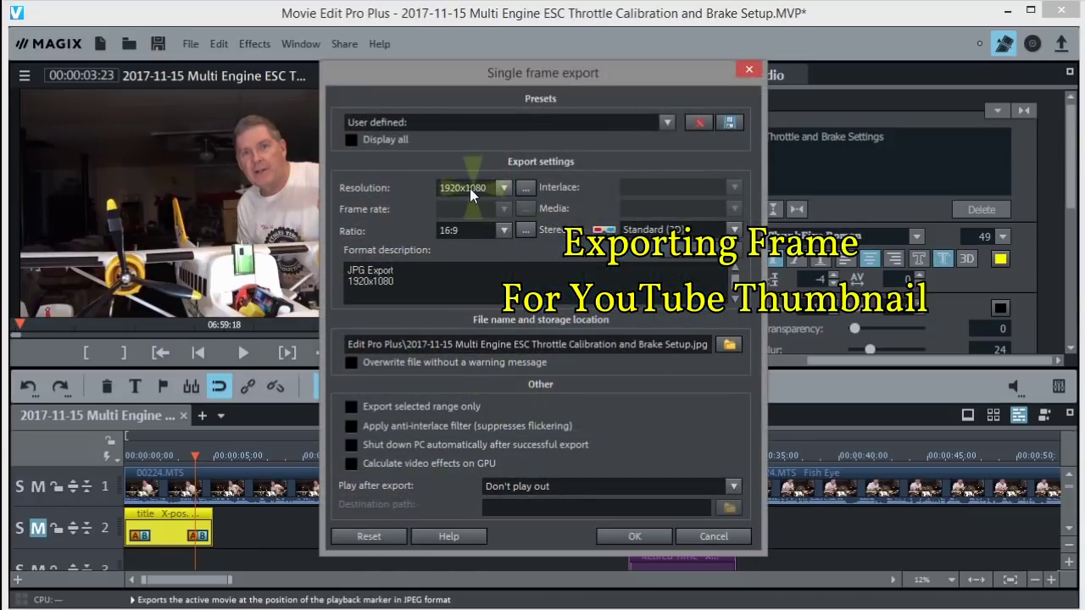
click(506, 185)
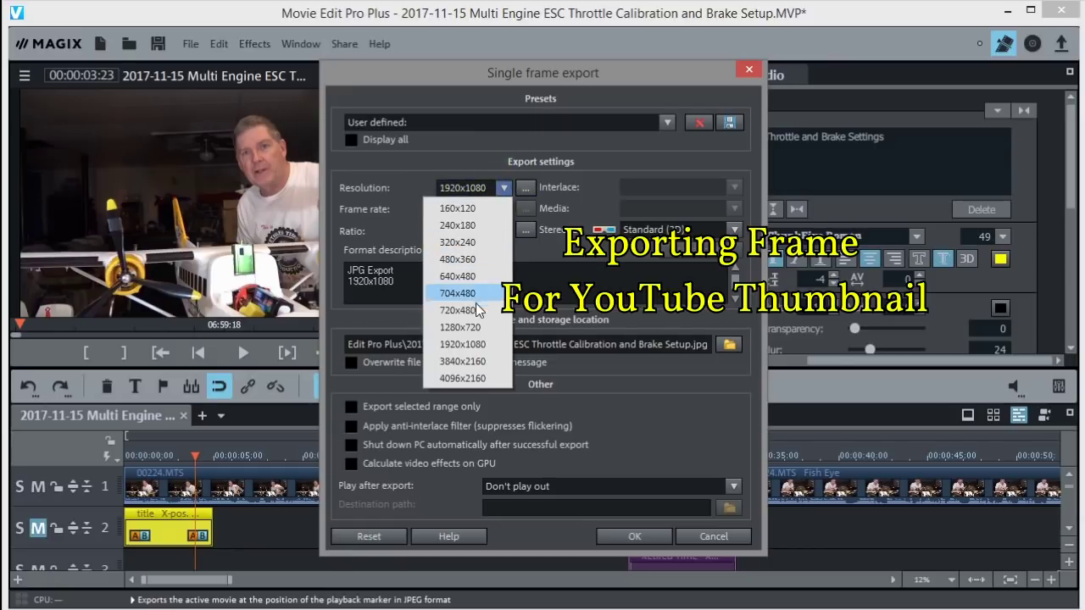
click(469, 327)
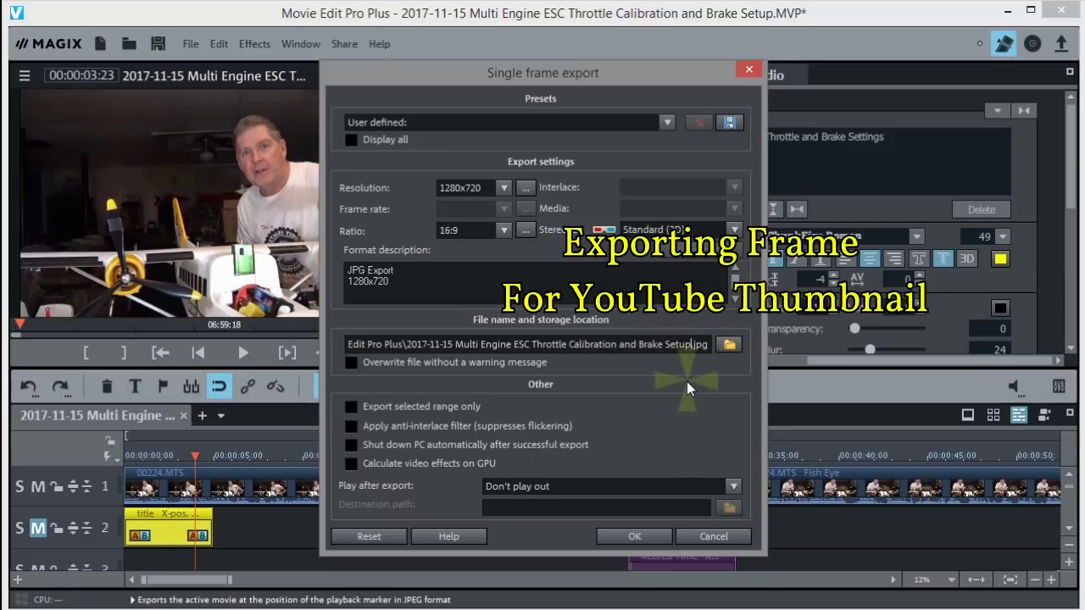
Export the frame to P:\Movies as "2017-11-15 Multi Engine ESC Throttle Calibration and Brake Setup Thumb.jpg"
text(Thumb)
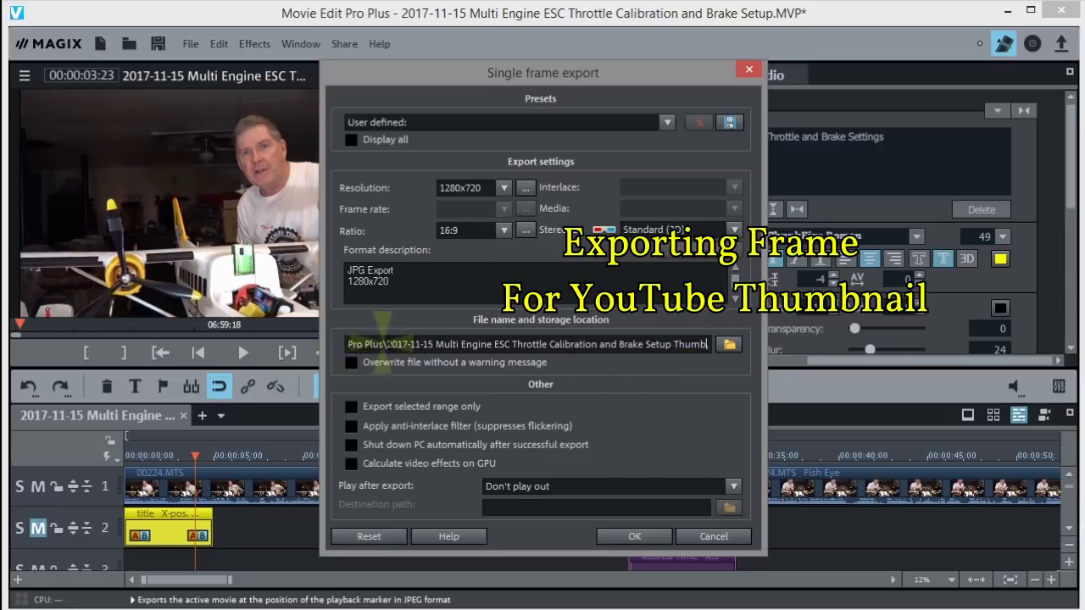
drag(351, 345, 571, 345)
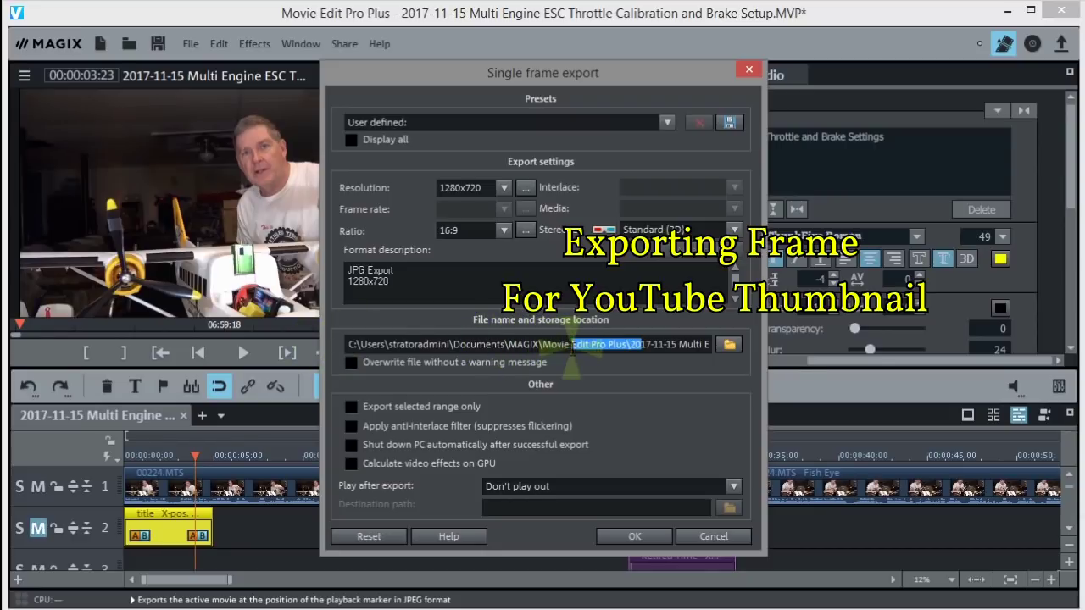
click(733, 344)
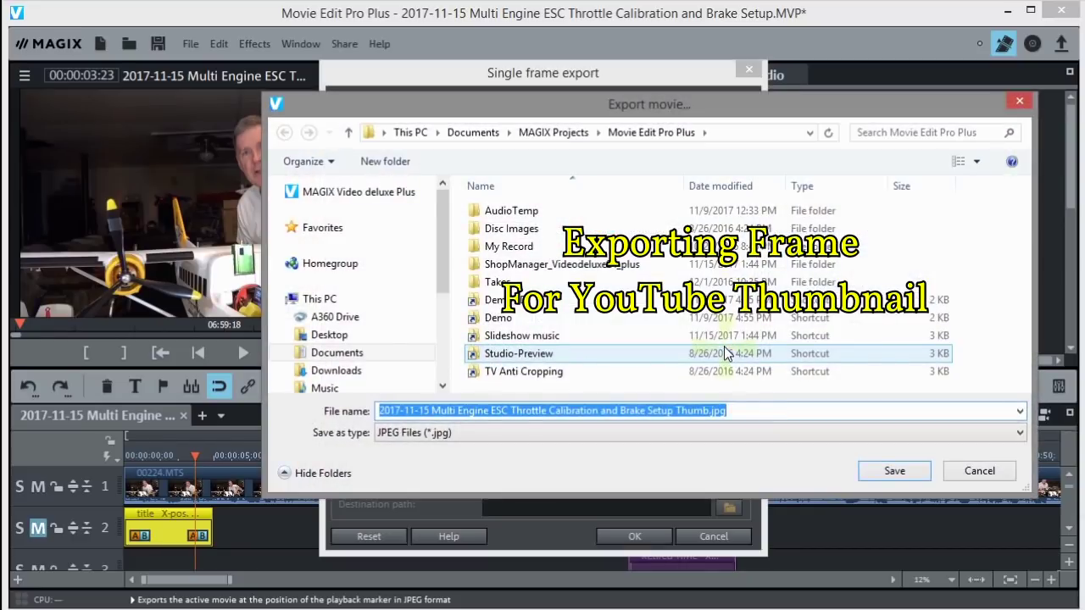
click(332, 336)
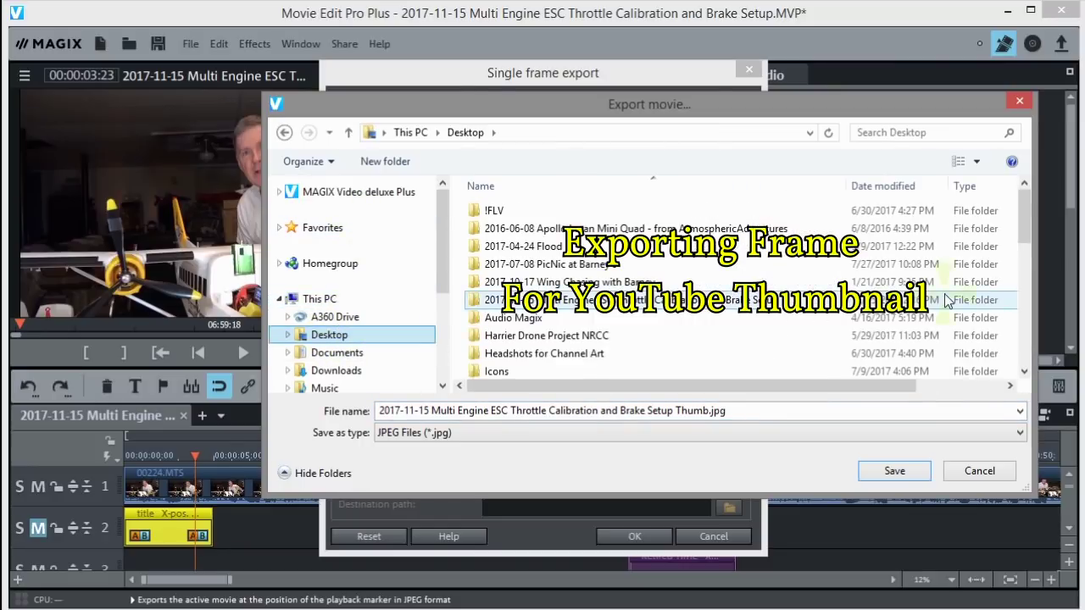
drag(1024, 206, 1020, 328)
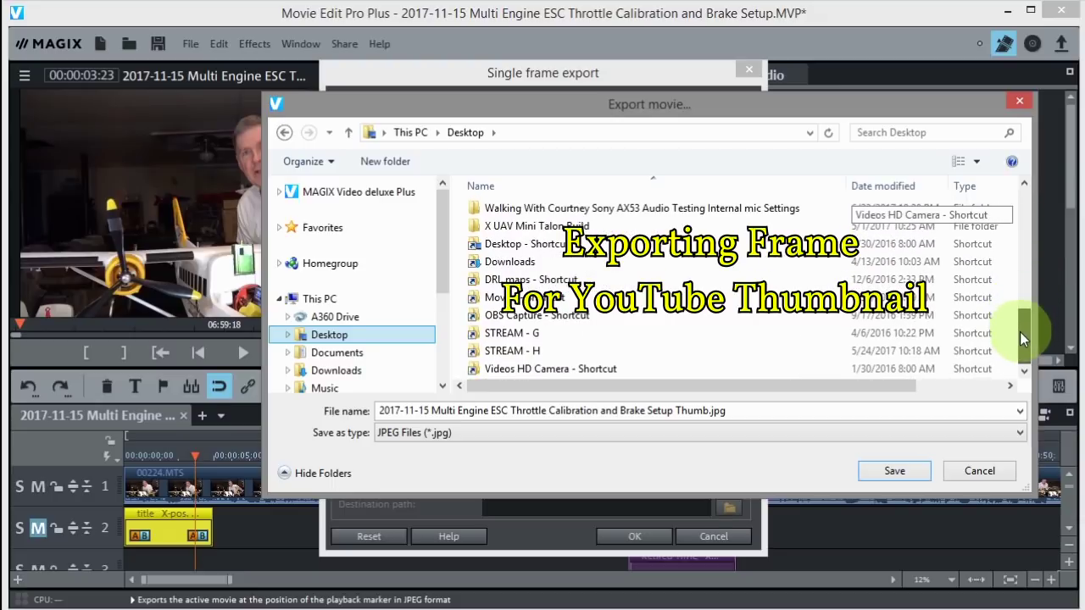
double_click(508, 296)
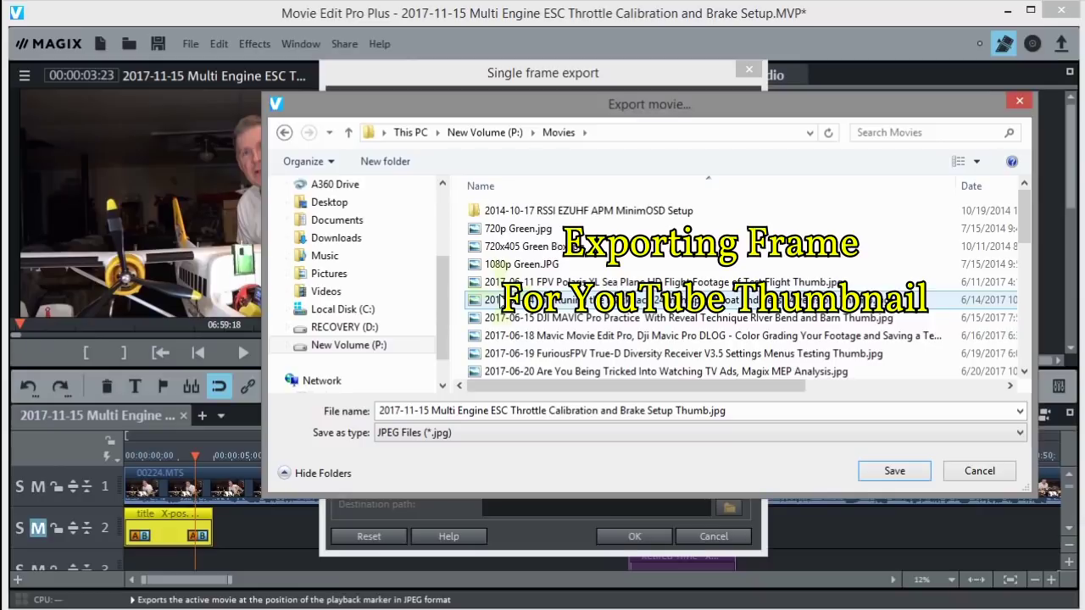
click(893, 473)
click(894, 473)
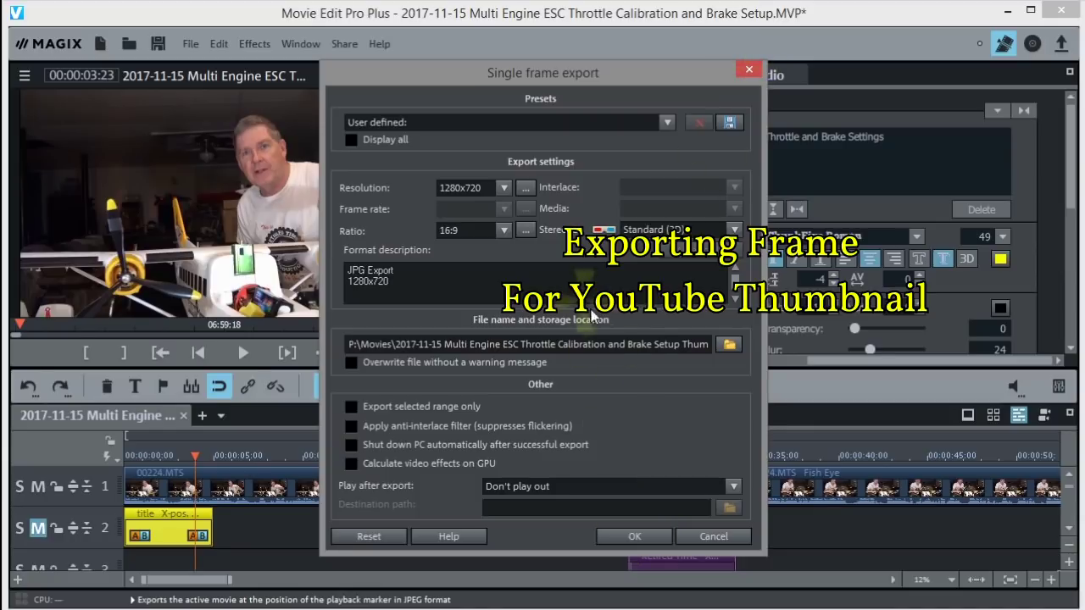
click(632, 532)
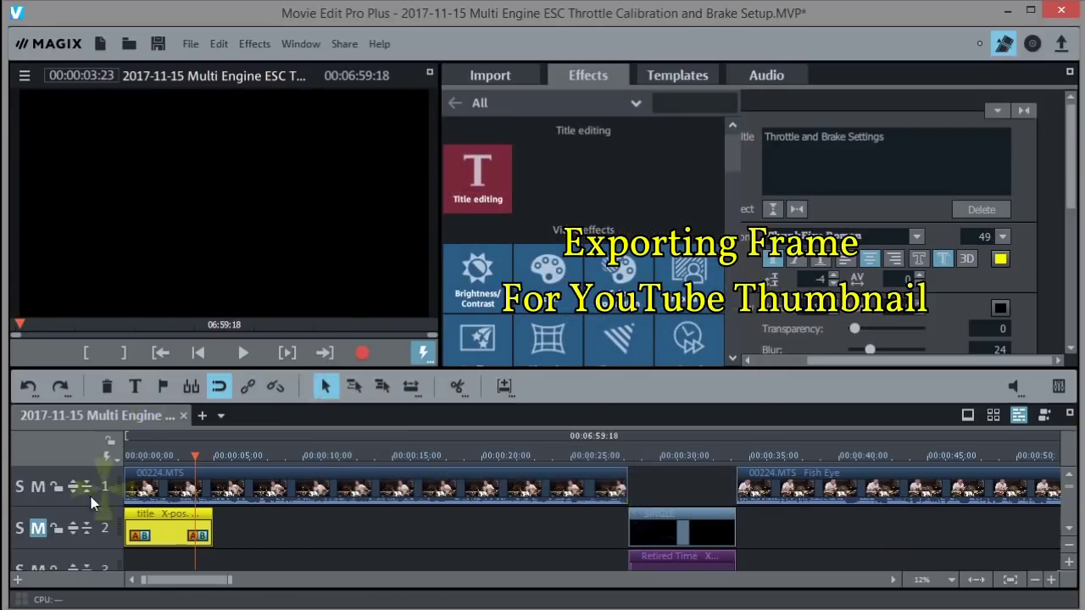
Unmute track 2 and move the playhead to 00:02:08:21 in the long 00224.MTS clip
click(43, 532)
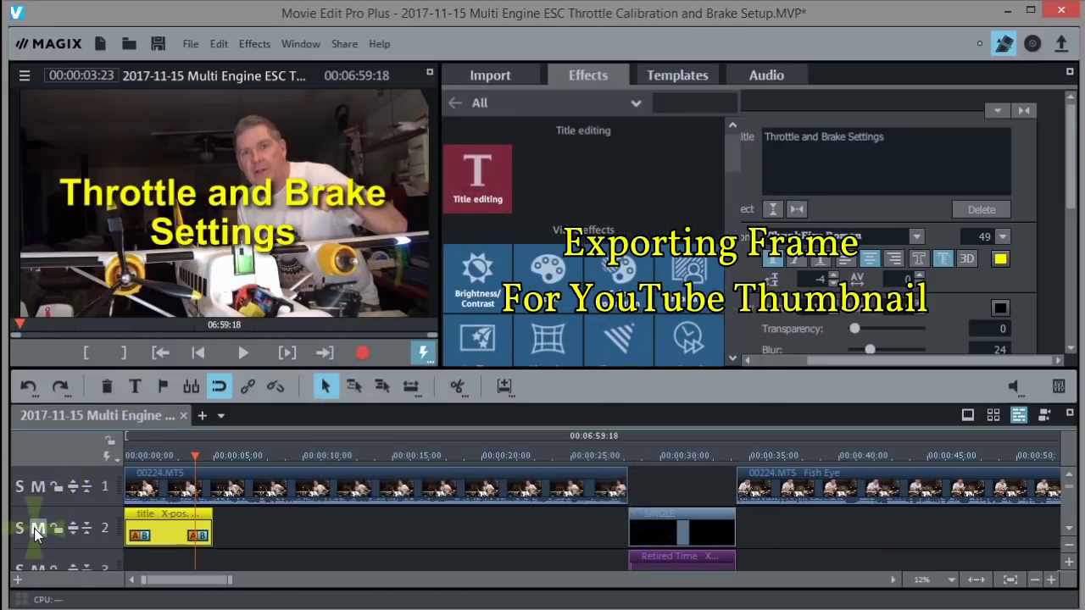
click(192, 469)
drag(142, 455, 706, 462)
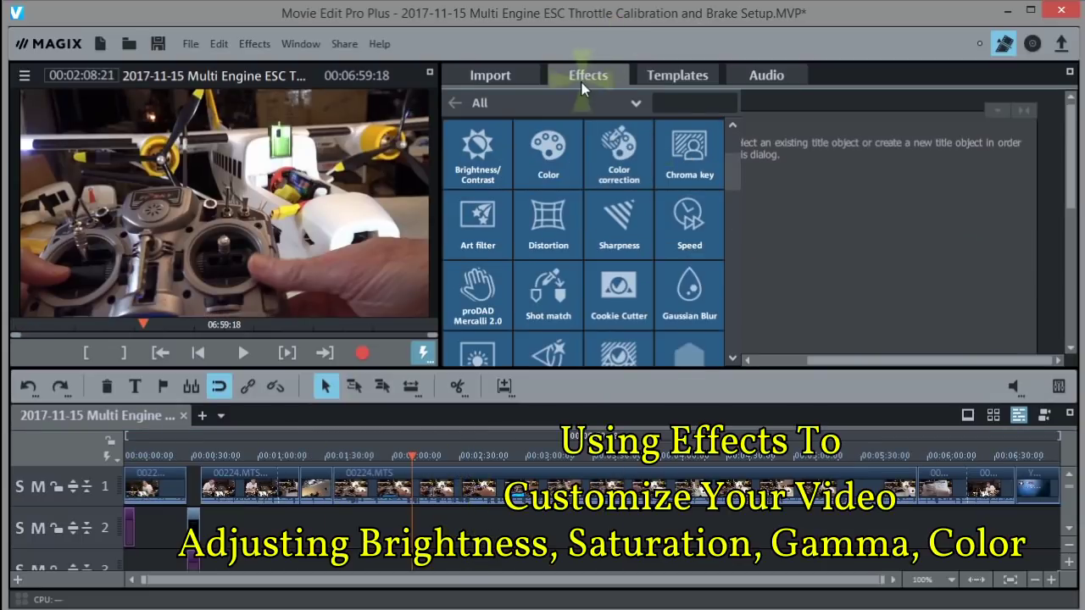
Open the Brightness/Contrast video effect for the long 00224.MTS clip on track 1
mouse_move(728, 171)
mouse_down()
mouse_move(727, 147)
mouse_move(728, 244)
mouse_move(730, 152)
mouse_move(731, 176)
mouse_up()
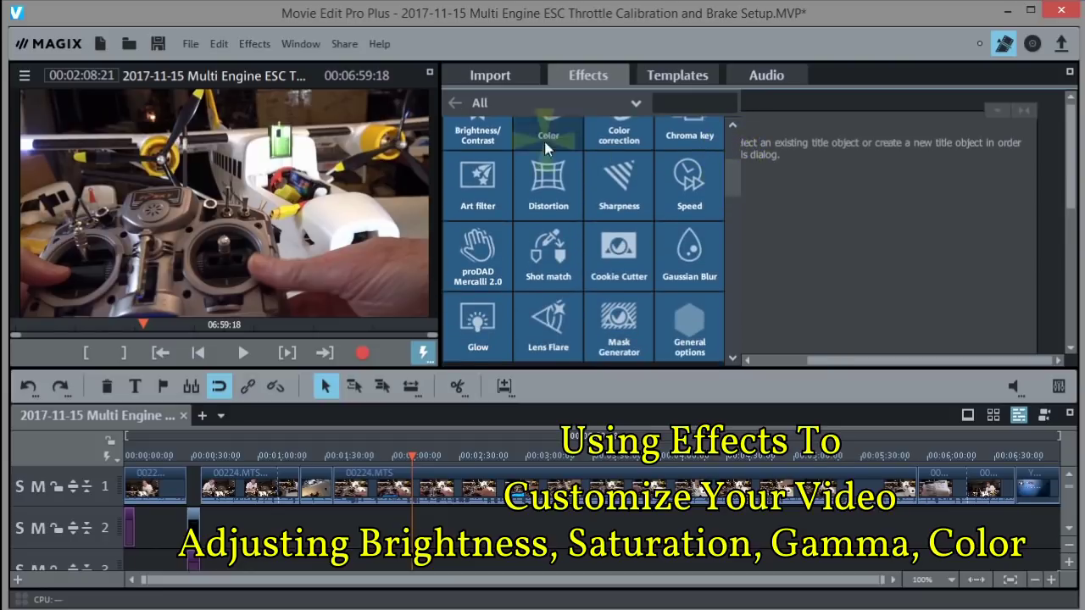
drag(730, 190, 728, 168)
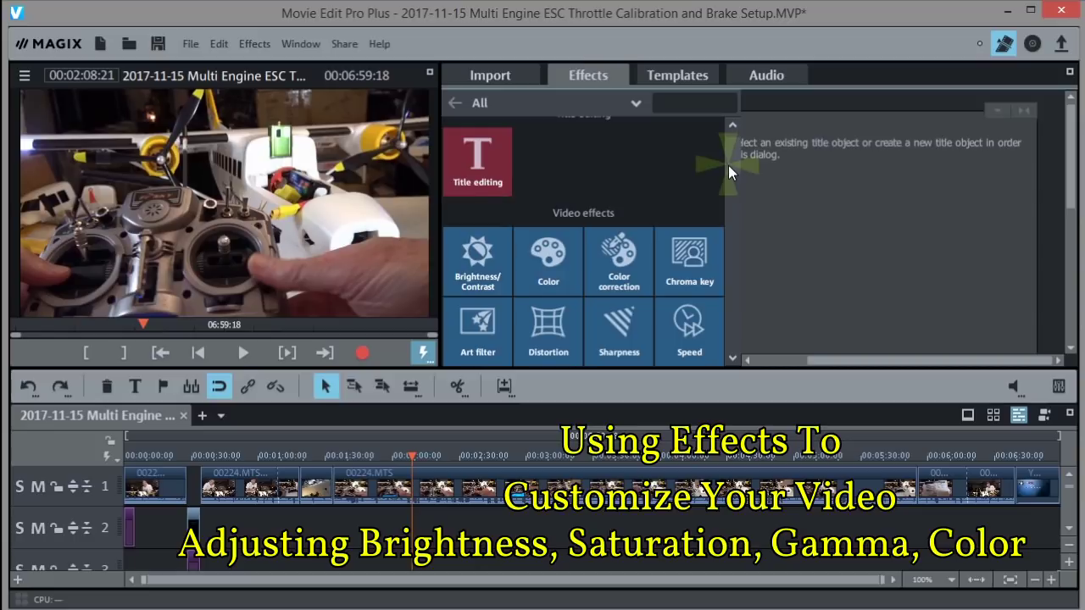
drag(728, 165, 597, 182)
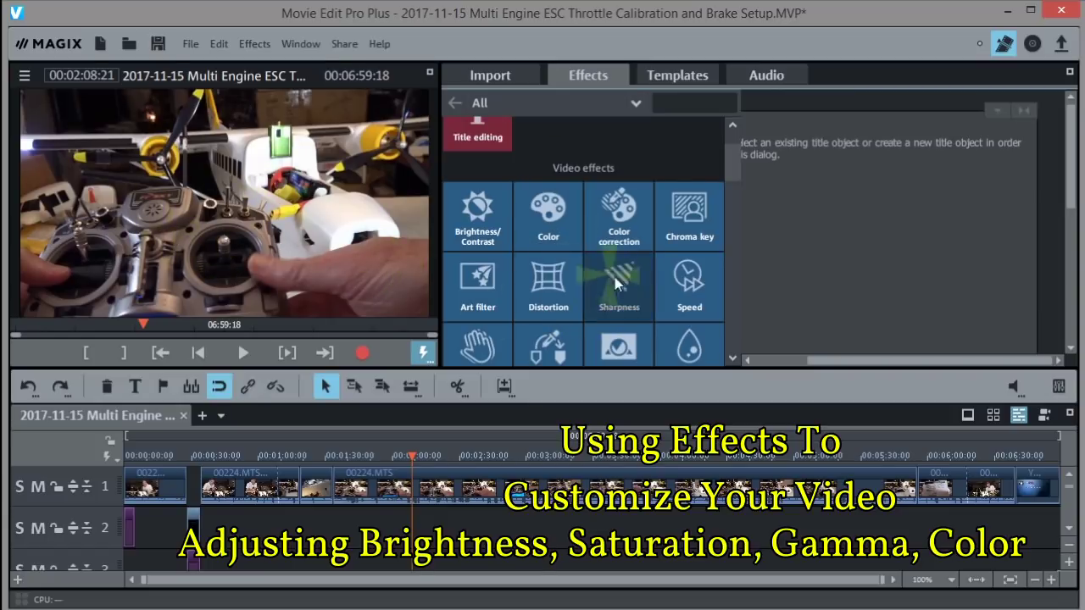
click(477, 216)
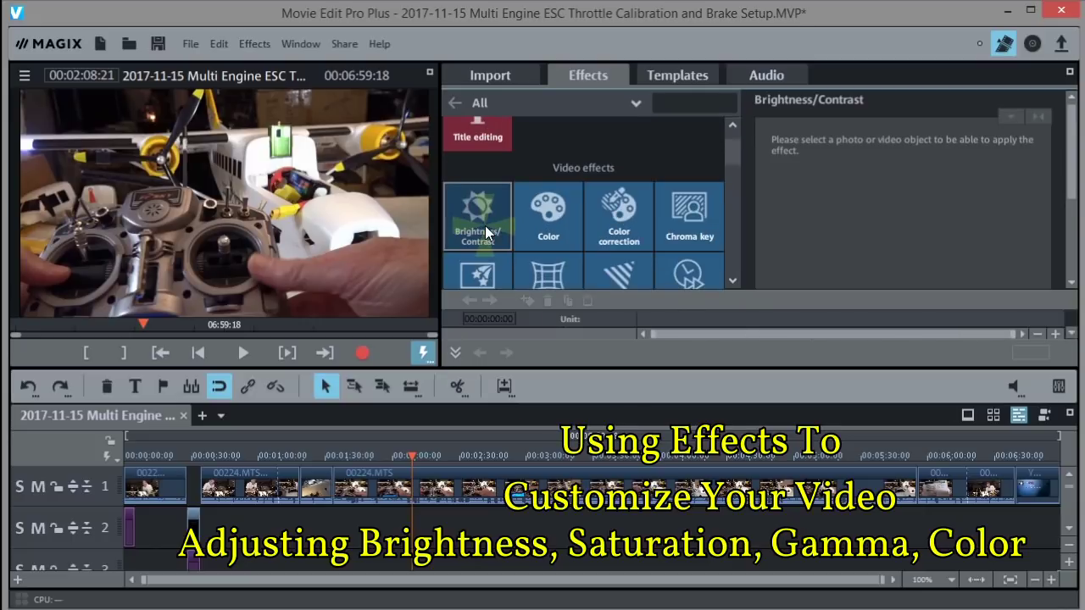
click(427, 476)
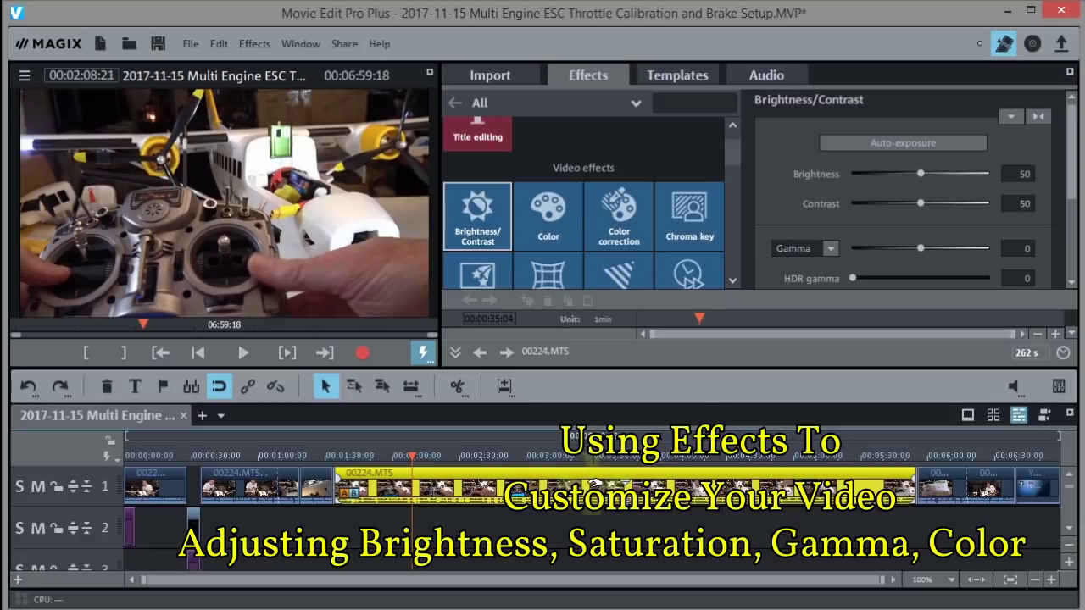
Try Auto-exposure on the selected clip and switch it off again
click(884, 142)
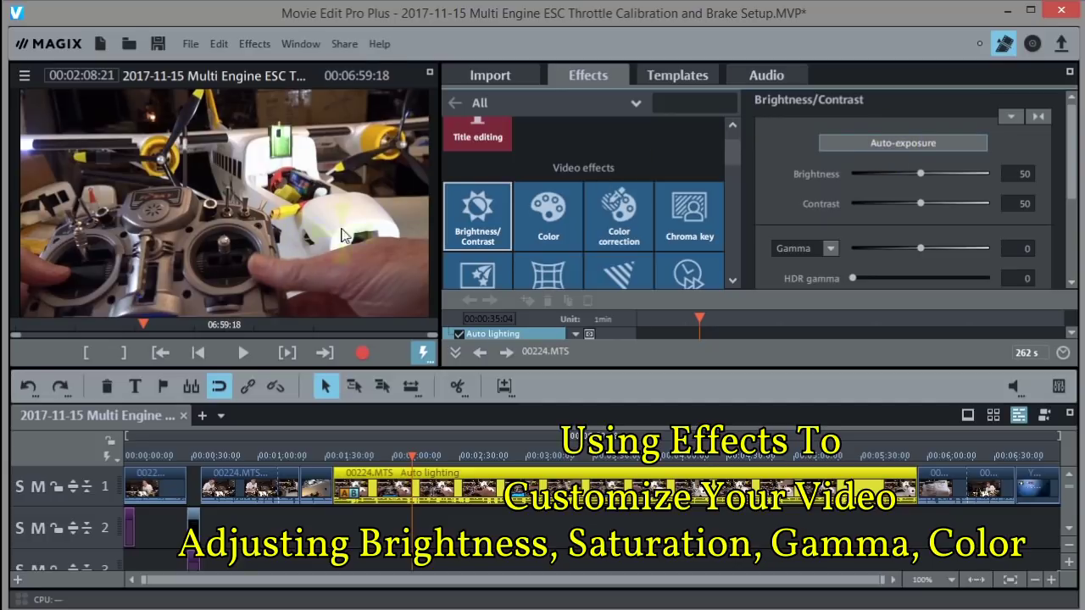
click(884, 141)
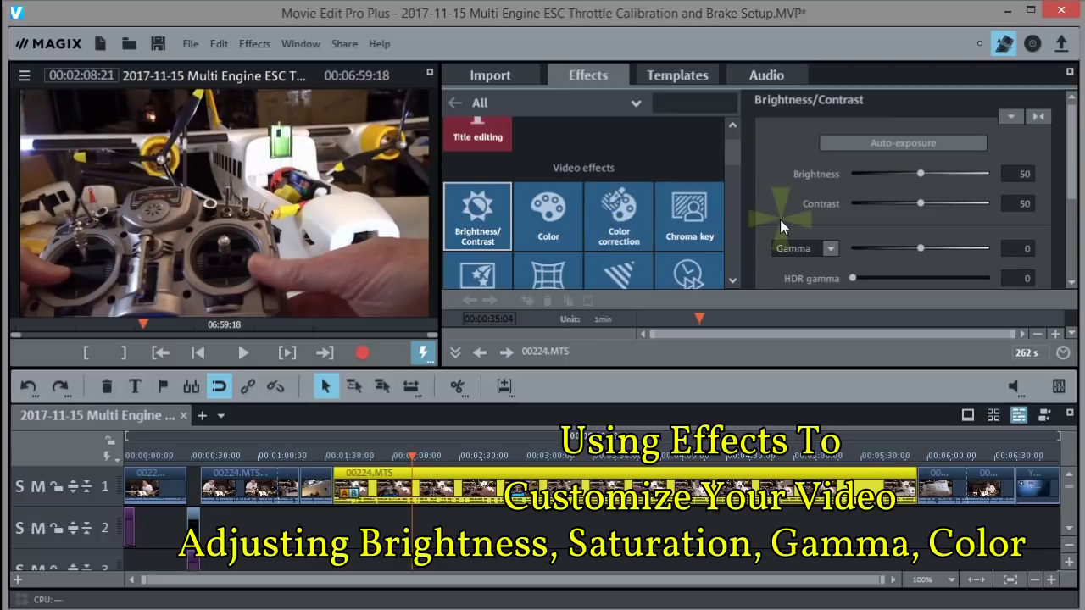
Set the clip's Gamma to 5 and its HDR gamma to 9
drag(1069, 181, 1072, 208)
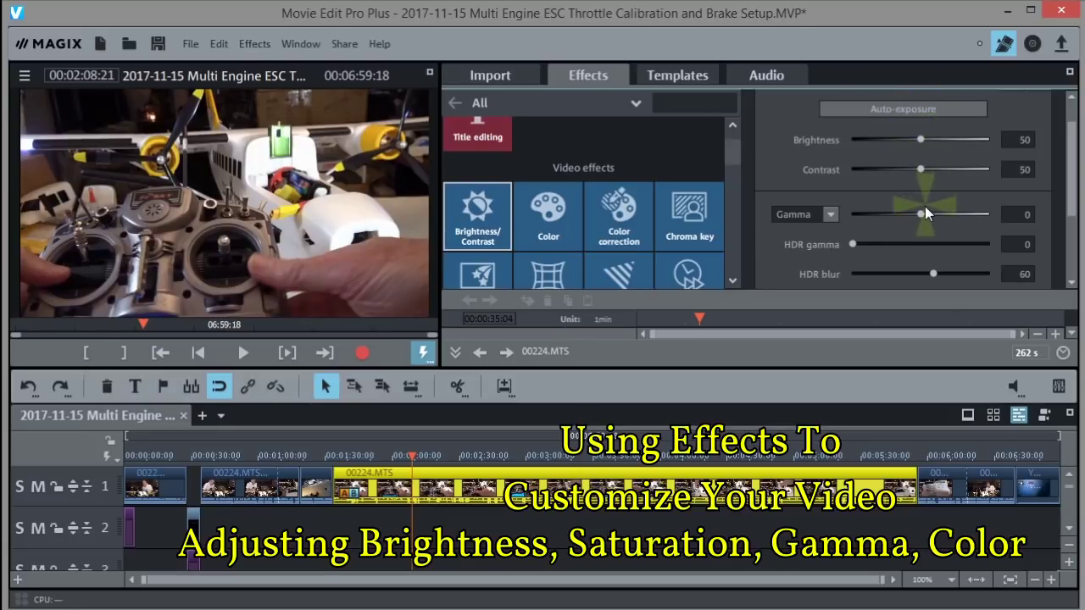
mouse_move(920, 212)
mouse_down()
mouse_move(943, 215)
mouse_move(923, 217)
mouse_up()
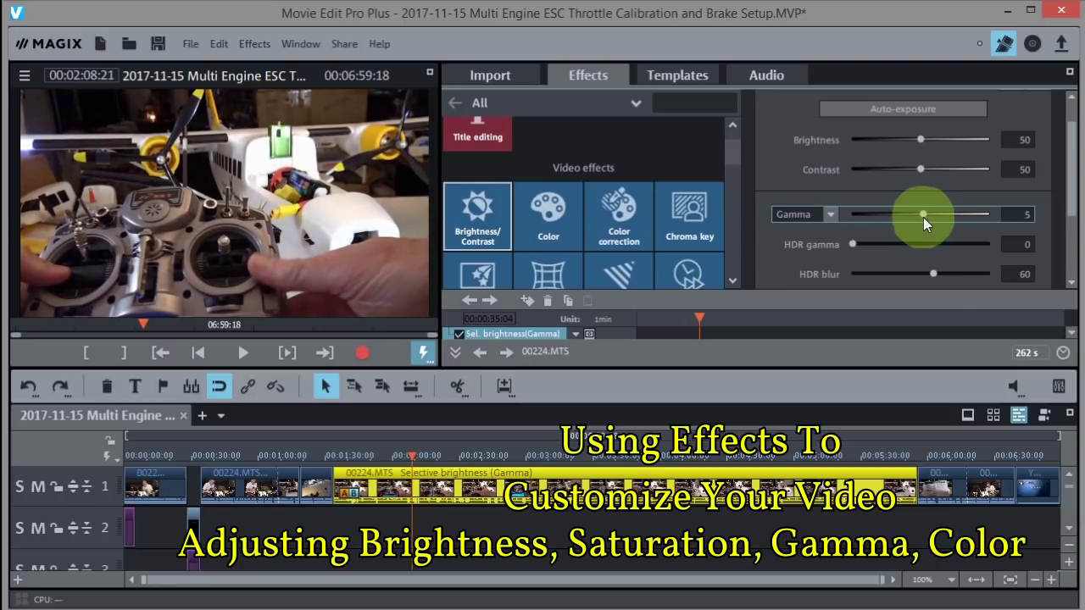
click(852, 244)
mouse_move(858, 245)
mouse_down()
mouse_move(885, 247)
mouse_move(862, 244)
mouse_up()
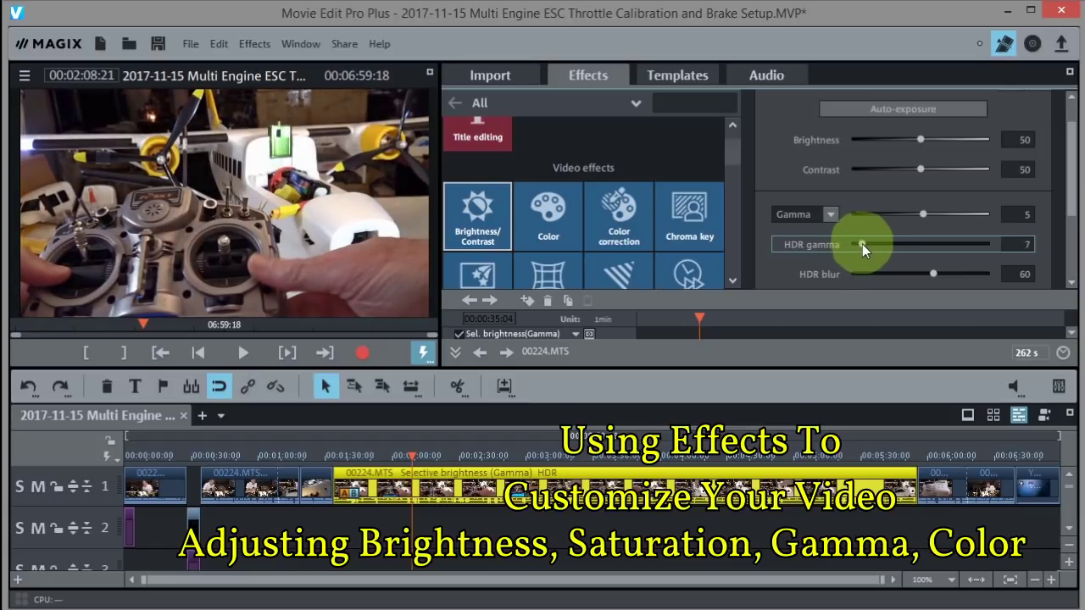
drag(863, 244, 865, 245)
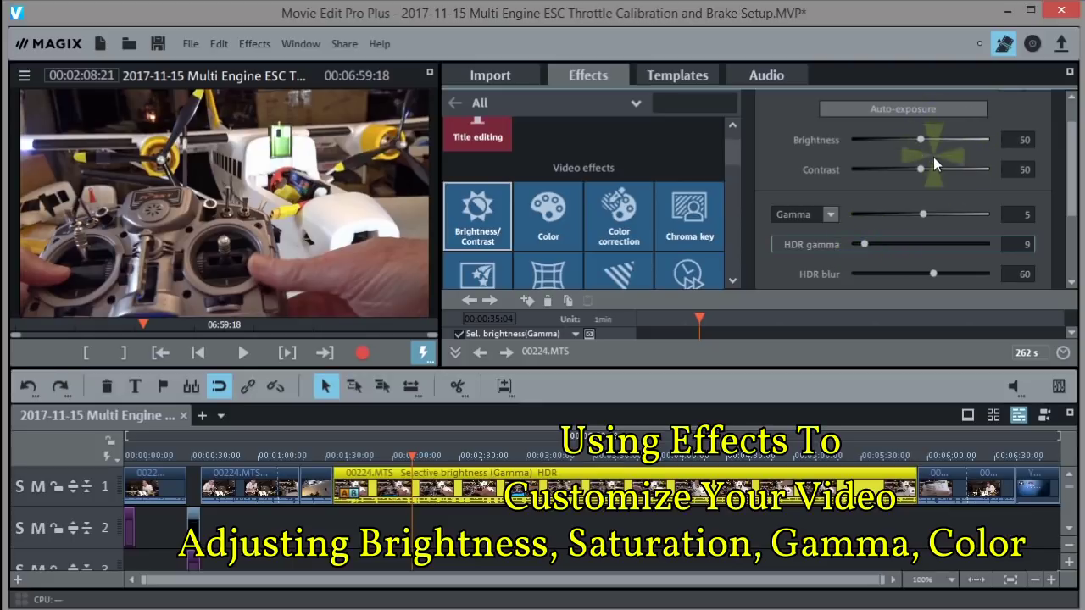
click(926, 214)
Set the clip's Contrast to 53
drag(920, 170, 933, 169)
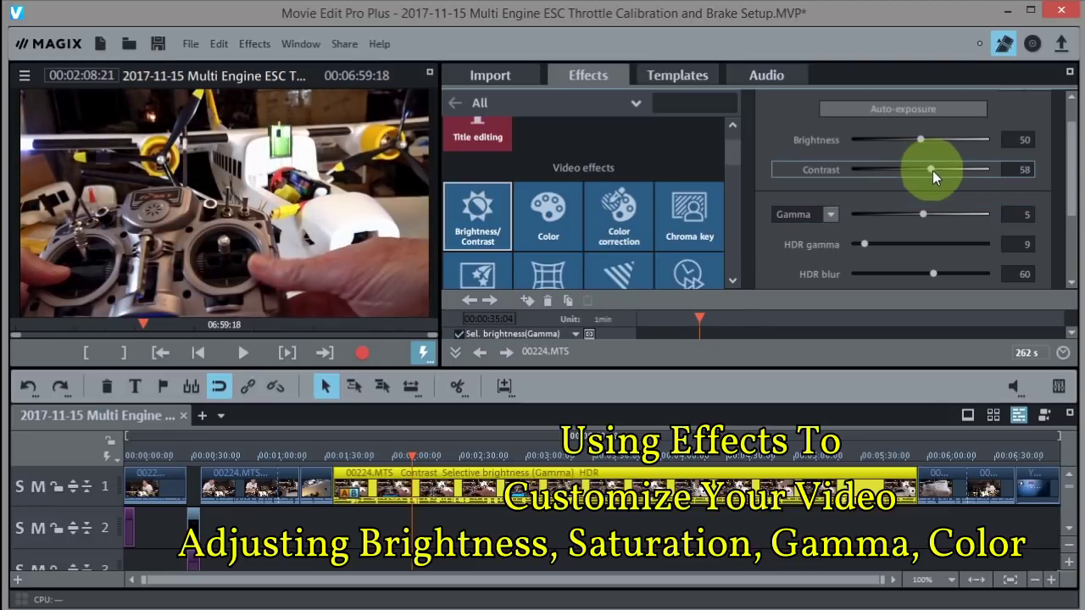
drag(926, 170, 923, 170)
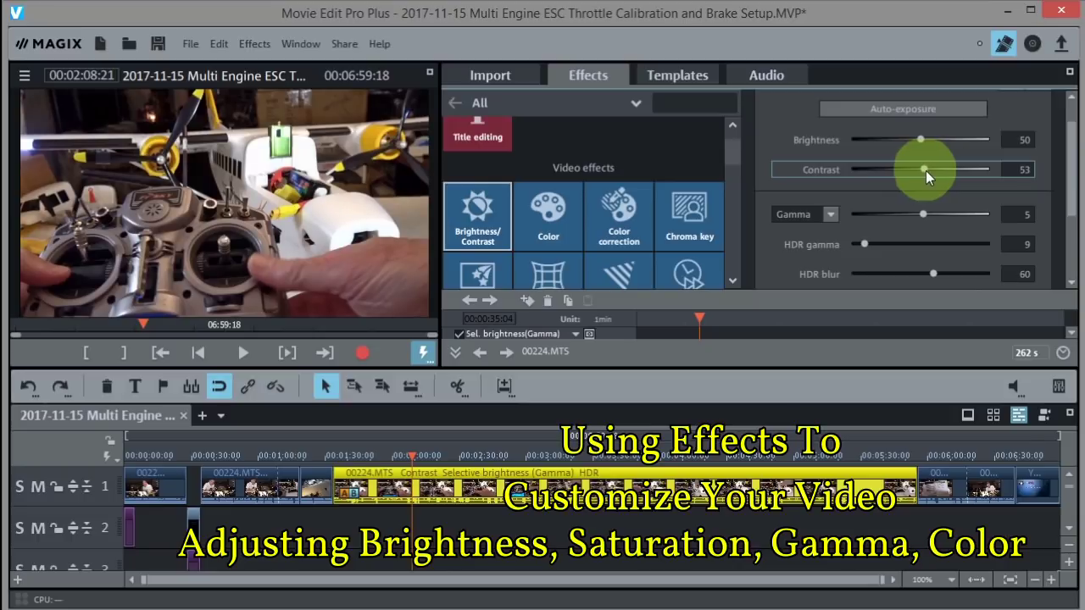
drag(925, 173, 925, 173)
Move the playhead forward to 00:02:33:15 to check the adjusted clip on another frame
click(413, 455)
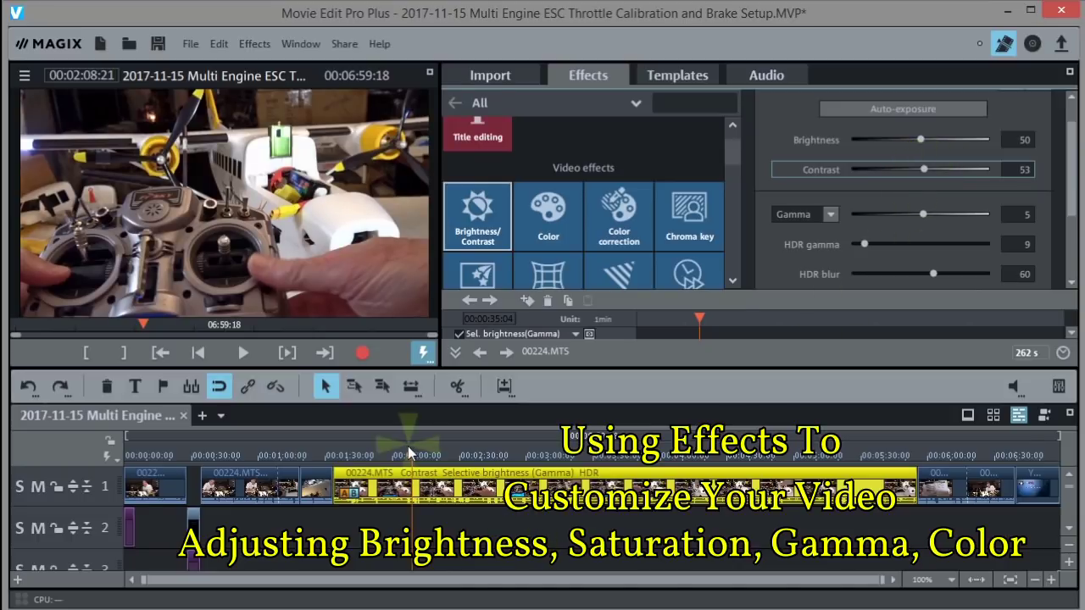
drag(412, 455, 451, 421)
drag(452, 420, 465, 421)
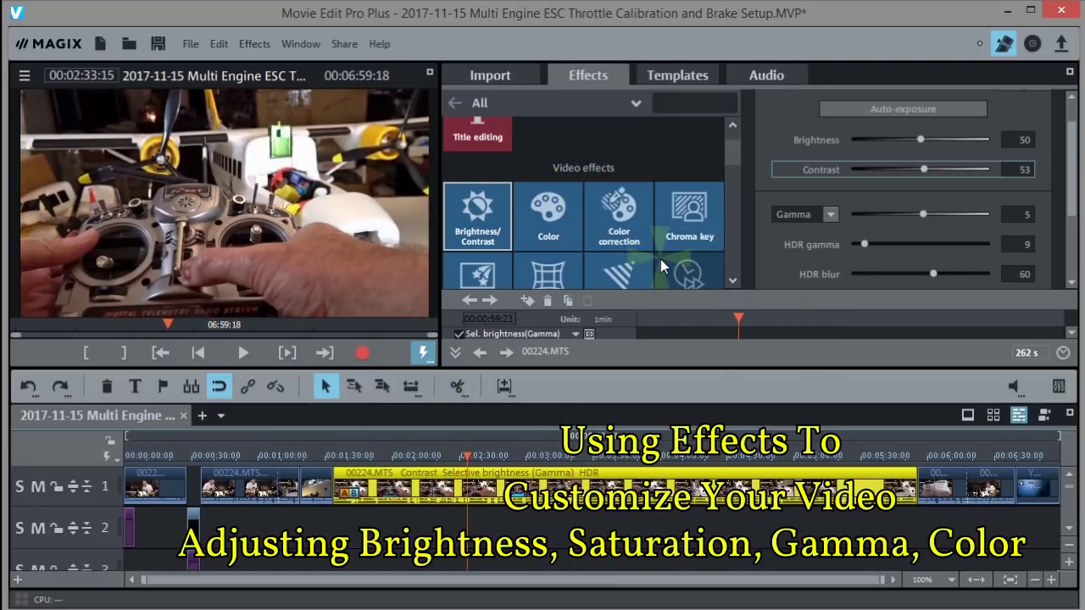
Try shifting the clip's hue toward blue with the Color effect and reset that effect's settings
click(549, 212)
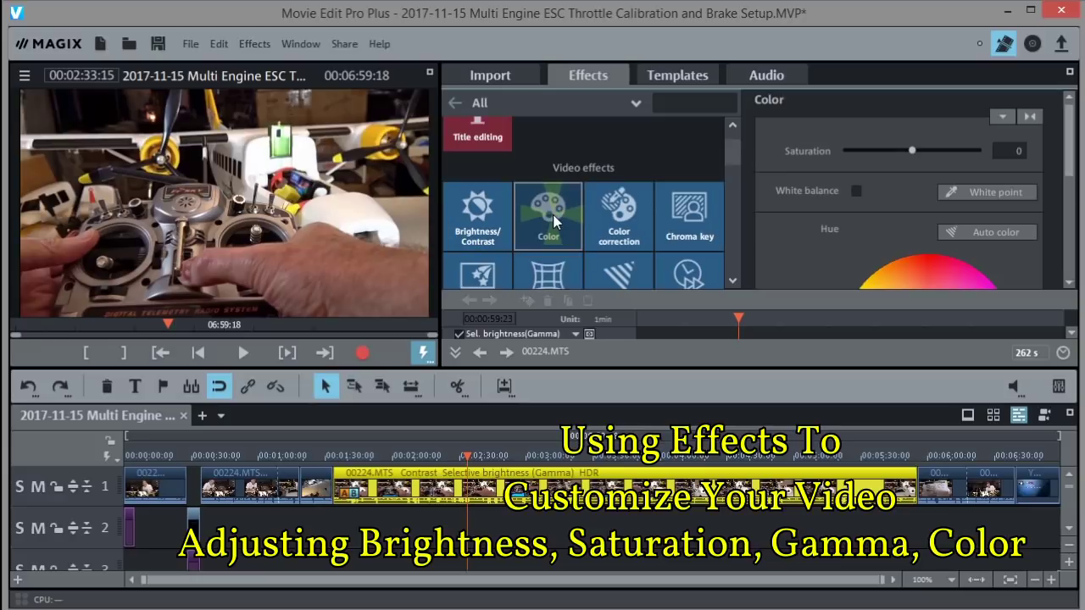
drag(1070, 157, 1070, 214)
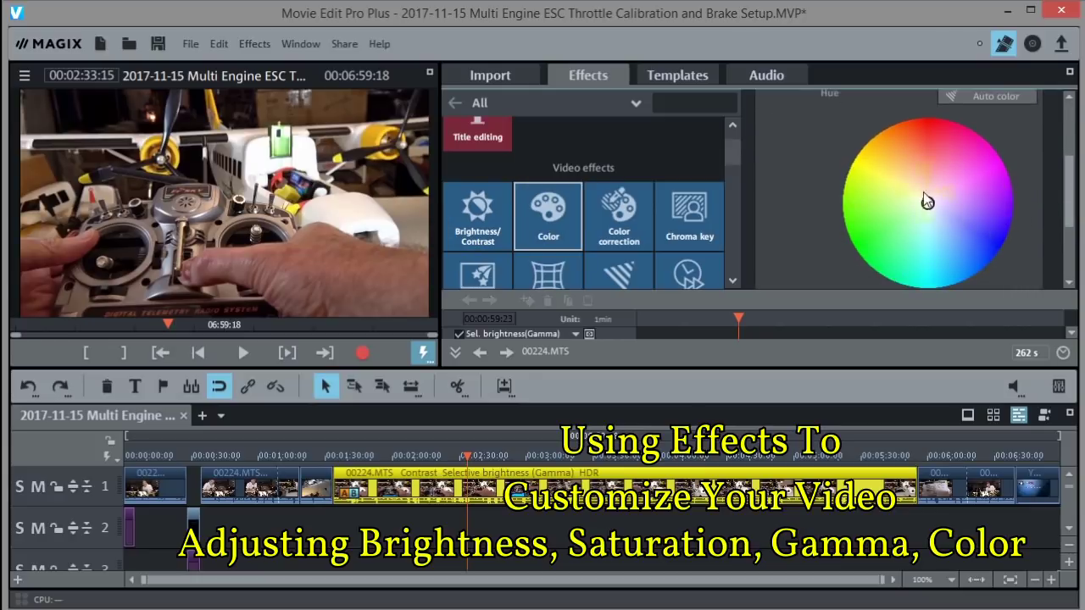
mouse_move(925, 201)
mouse_down()
mouse_move(979, 237)
mouse_move(905, 252)
mouse_move(994, 169)
mouse_move(988, 191)
mouse_move(945, 159)
mouse_move(937, 213)
mouse_move(929, 210)
mouse_up()
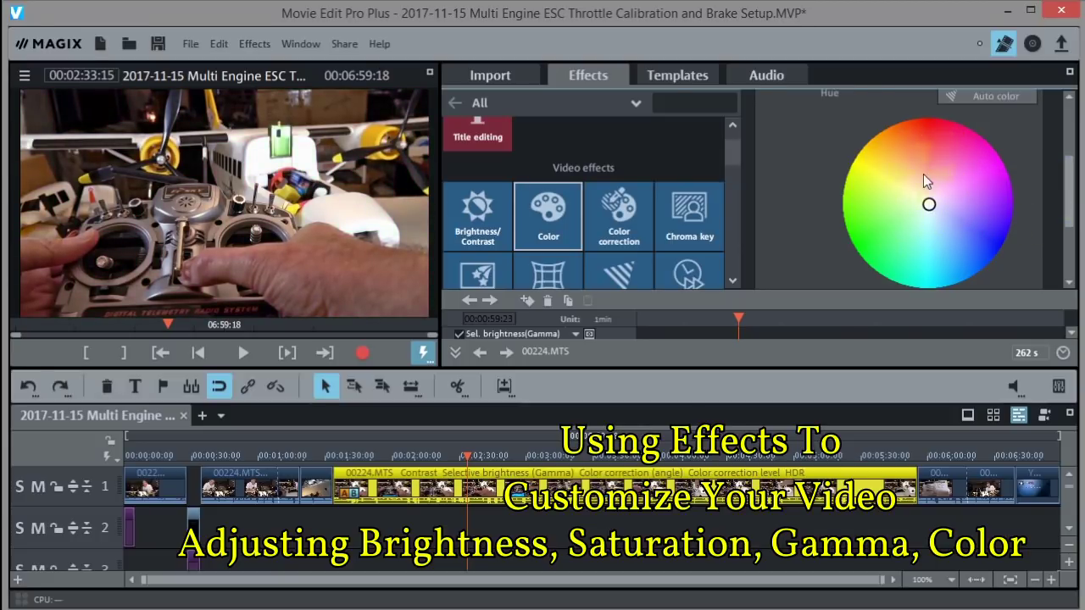
drag(929, 205, 958, 230)
drag(1070, 190, 1070, 136)
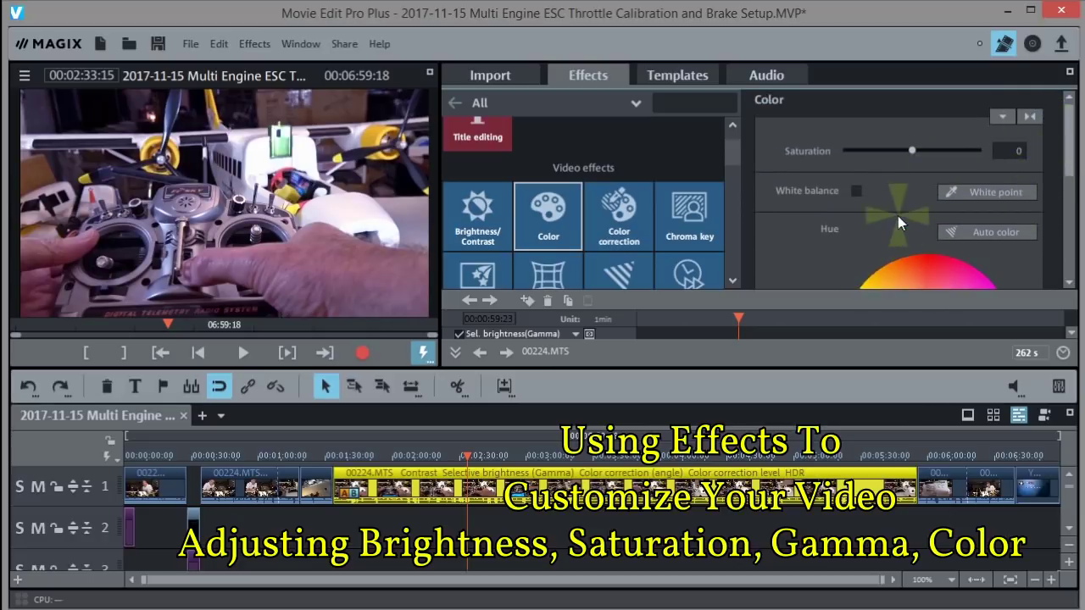
click(1030, 115)
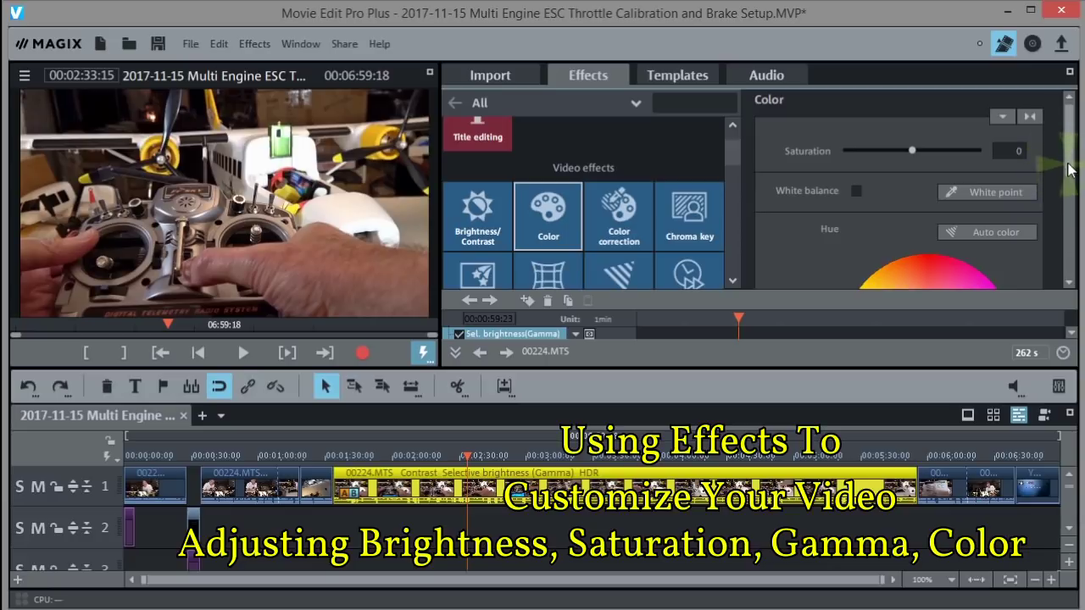
drag(1069, 146, 1069, 190)
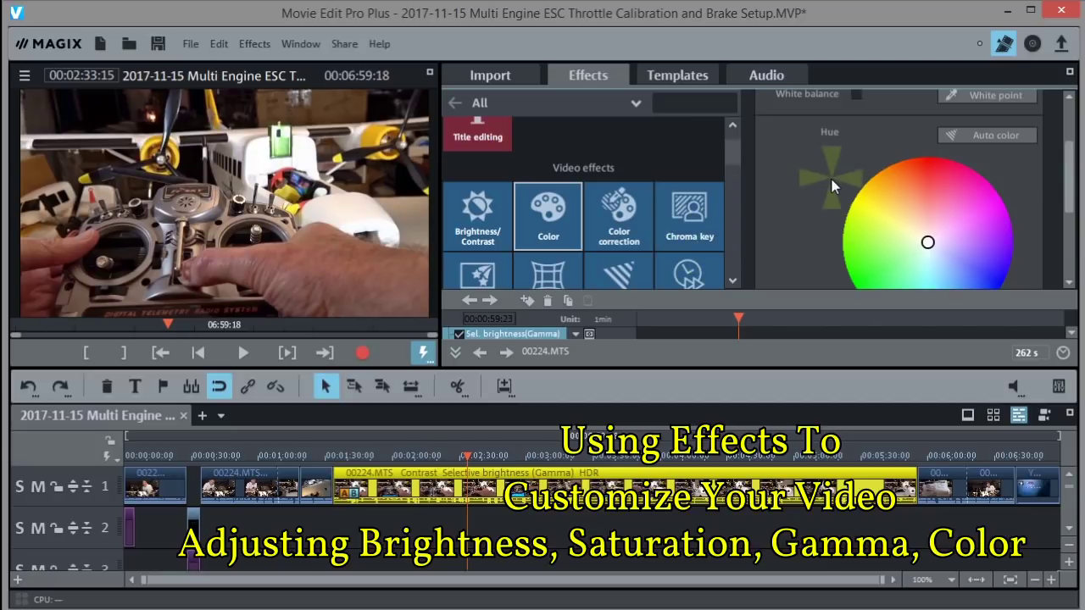
Apply Color correction to the clip with a color angle of 90.00, correction level of 10.87 and saturation of 109.02
click(621, 222)
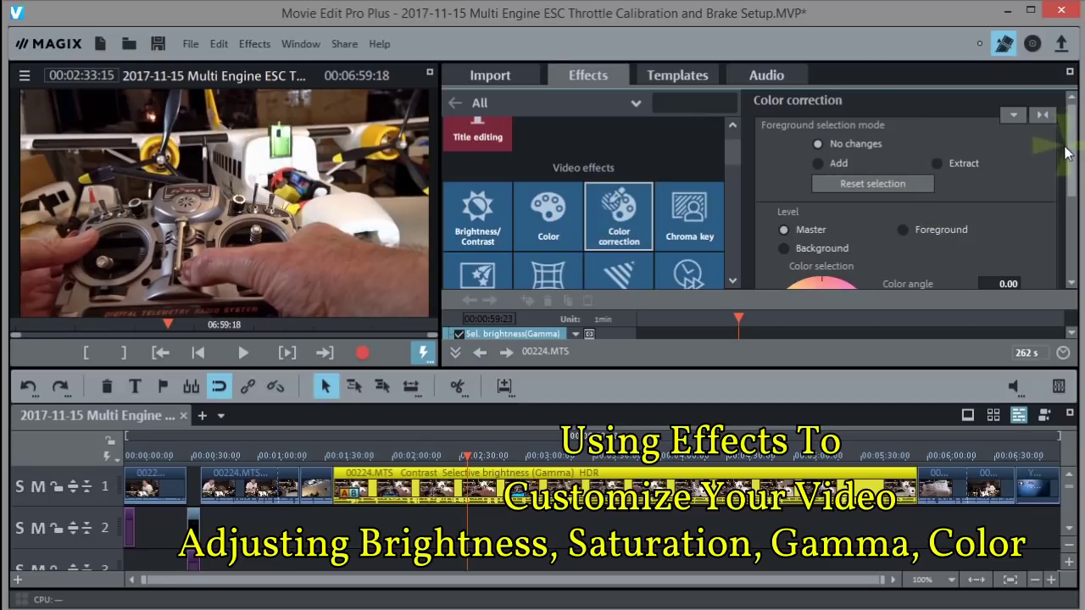
drag(1071, 182, 1071, 209)
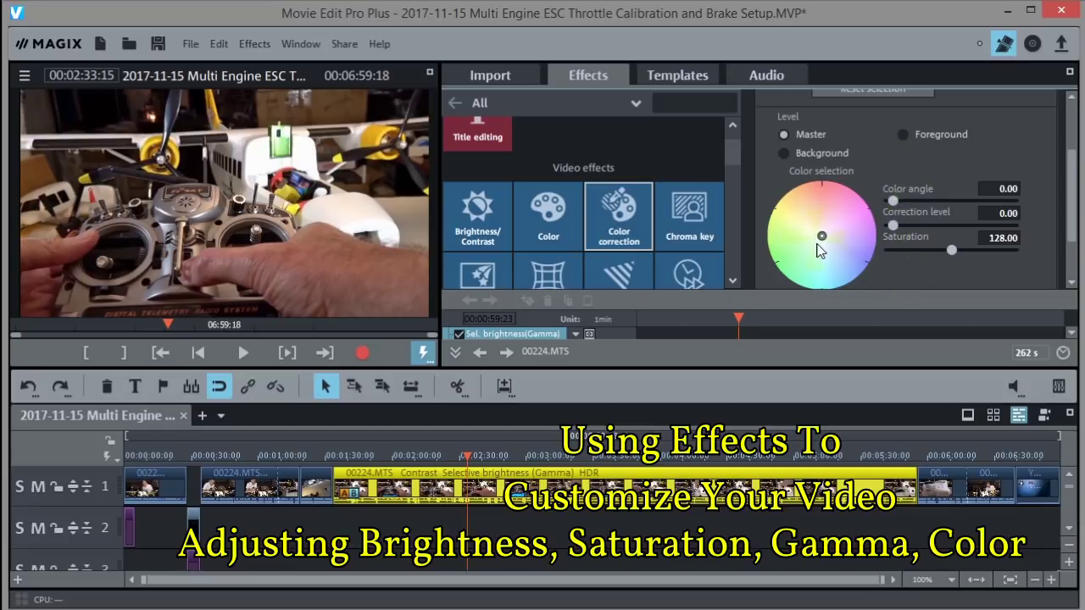
drag(822, 239, 805, 235)
mouse_move(911, 223)
mouse_down()
mouse_move(943, 217)
mouse_move(909, 222)
mouse_up()
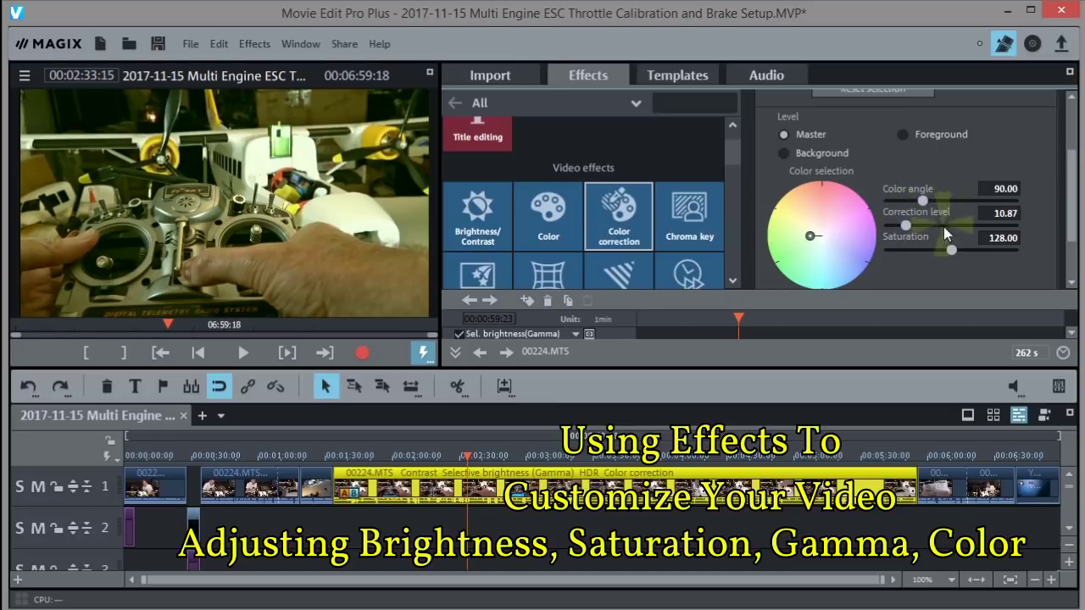
mouse_move(952, 245)
mouse_down()
mouse_move(938, 245)
mouse_move(956, 233)
mouse_move(944, 237)
mouse_up()
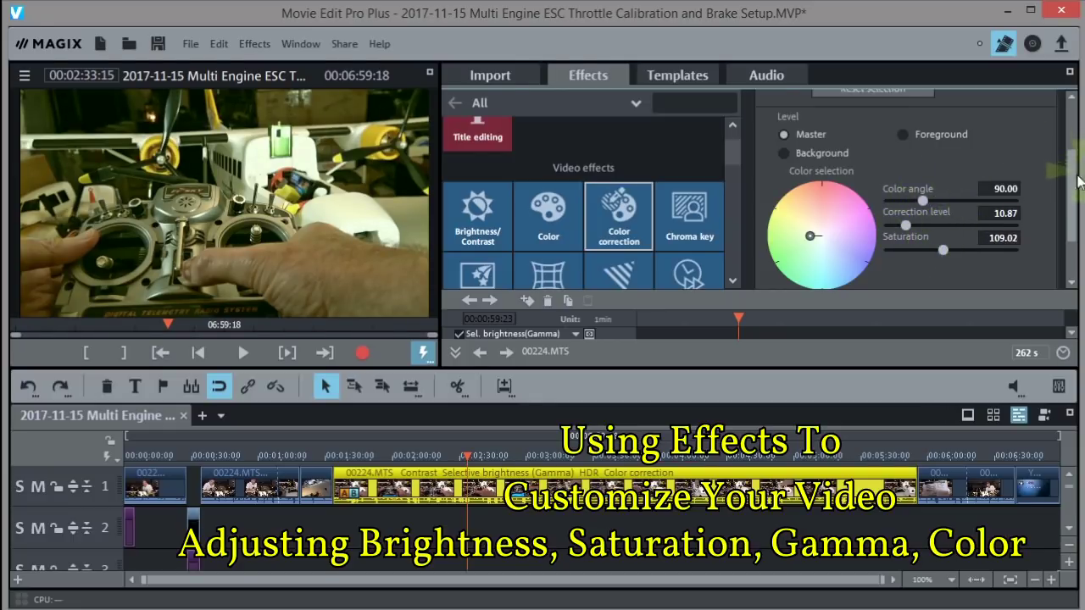
Reset the clip's Color correction settings
drag(1072, 170, 1072, 131)
click(1044, 116)
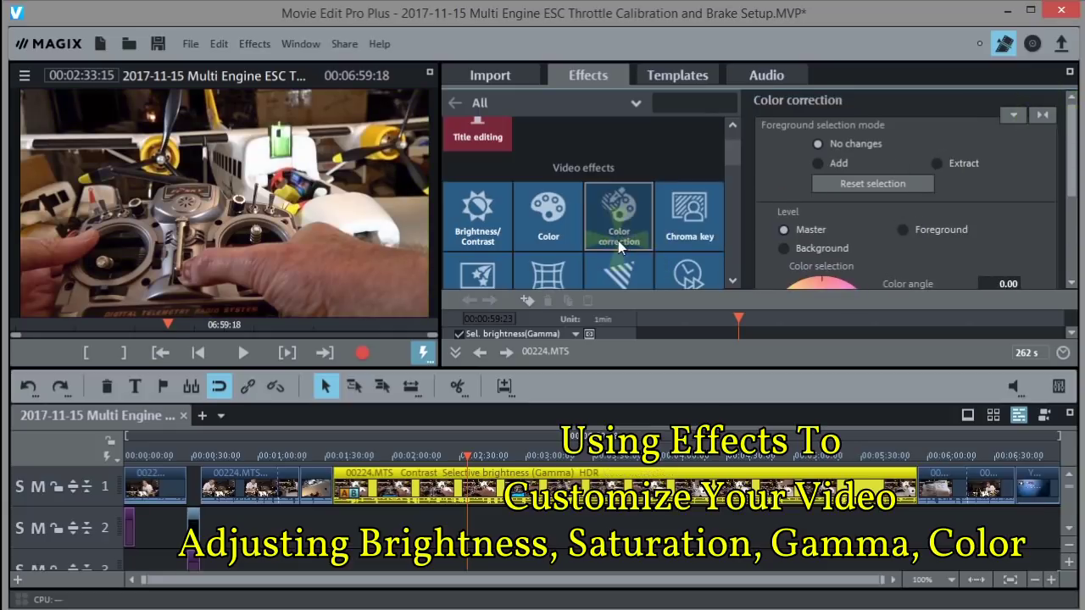
Try a saturation change on the clip with the Color effect and reset that effect's settings
click(557, 219)
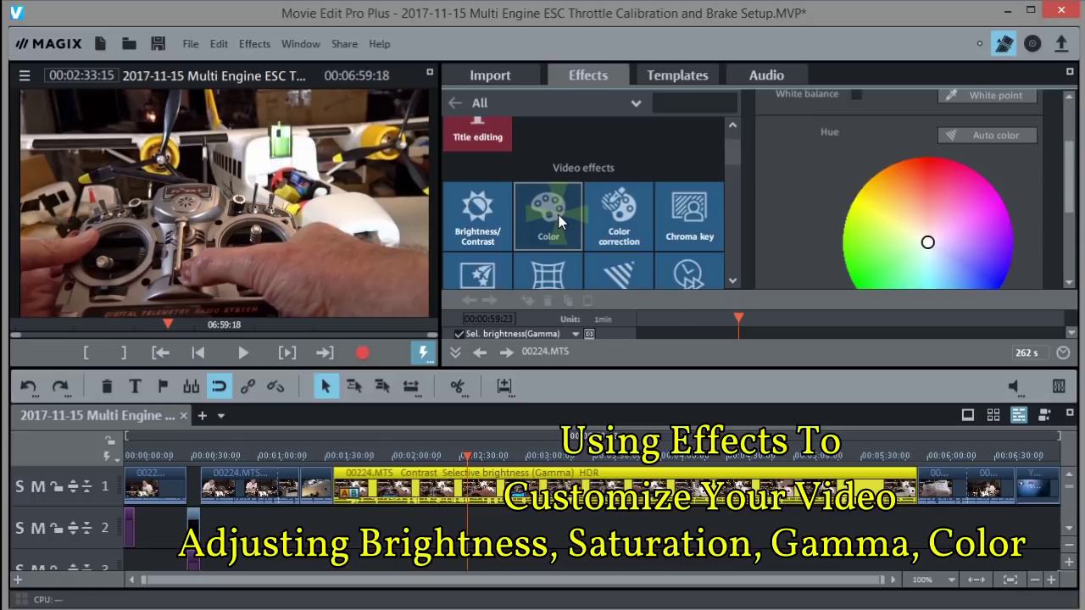
drag(1070, 194, 1069, 150)
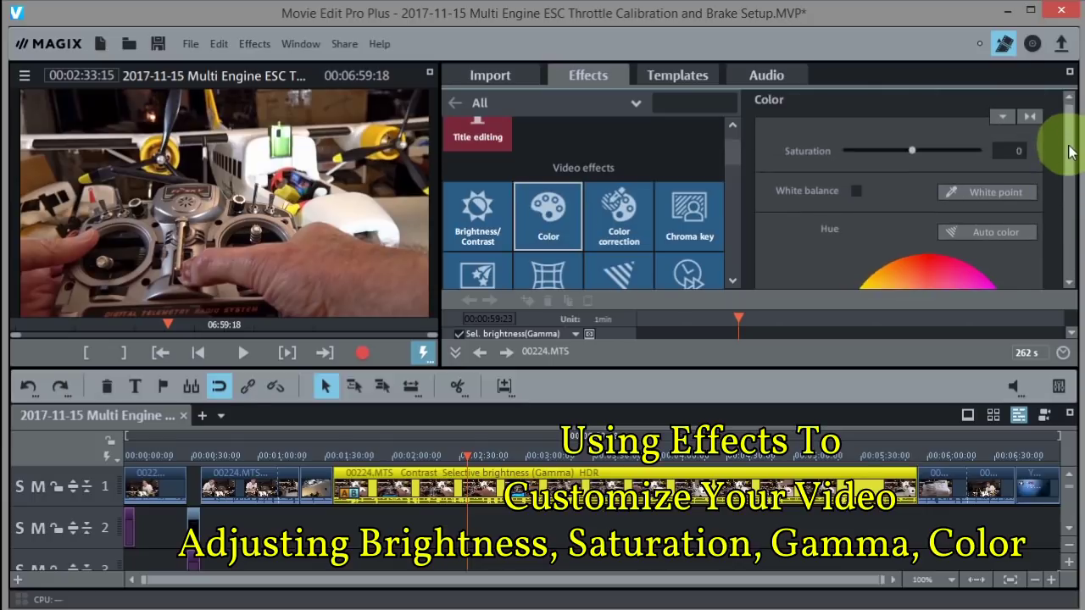
mouse_move(909, 149)
mouse_down()
mouse_move(975, 155)
mouse_move(835, 159)
mouse_move(915, 155)
mouse_up()
click(1030, 116)
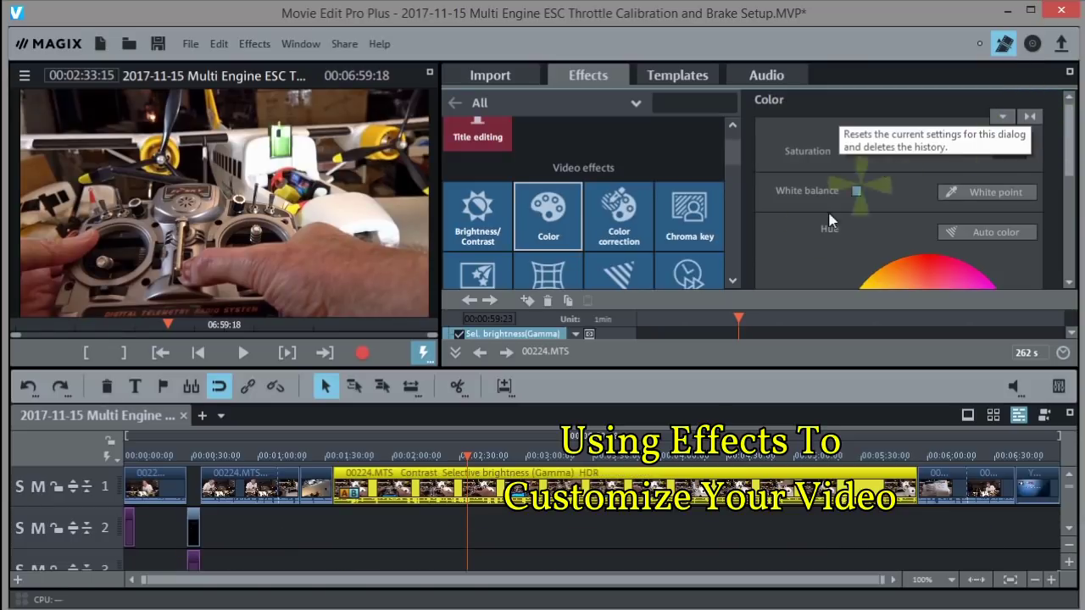
click(776, 255)
click(748, 170)
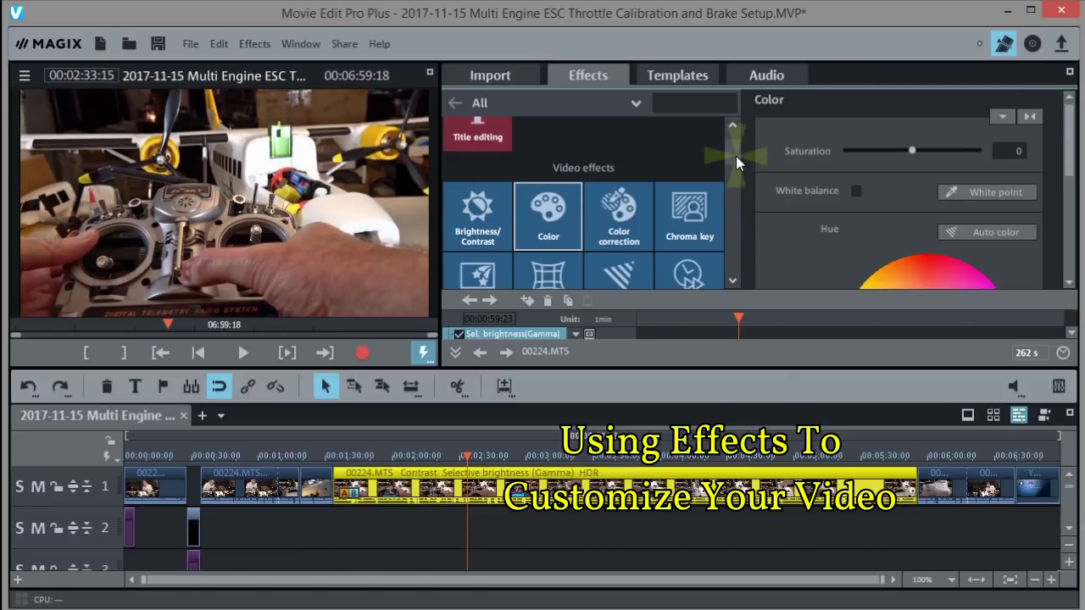
Open the Chroma key effect and examine its modes and the colors it can hide
scroll(736, 156, down, 3)
click(727, 157)
mouse_move(734, 172)
mouse_down()
mouse_move(734, 141)
mouse_move(732, 167)
mouse_up()
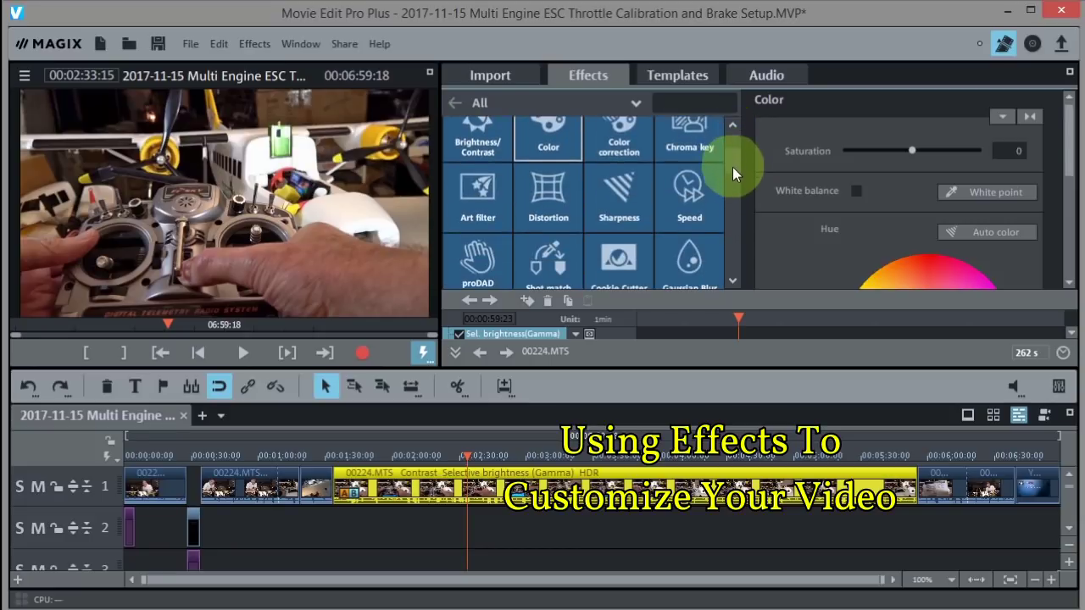
click(682, 135)
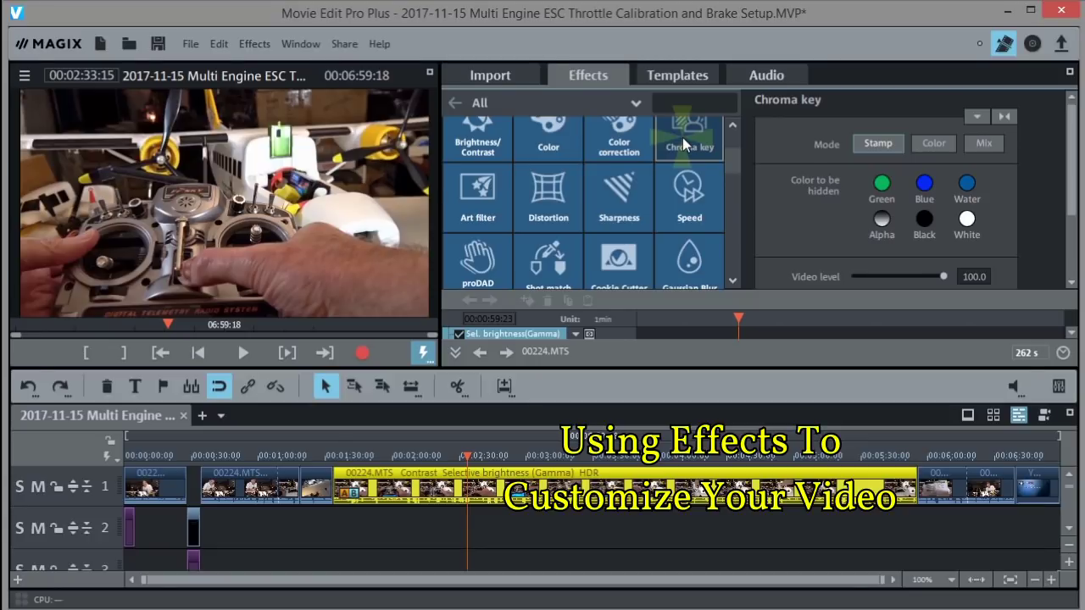
click(882, 183)
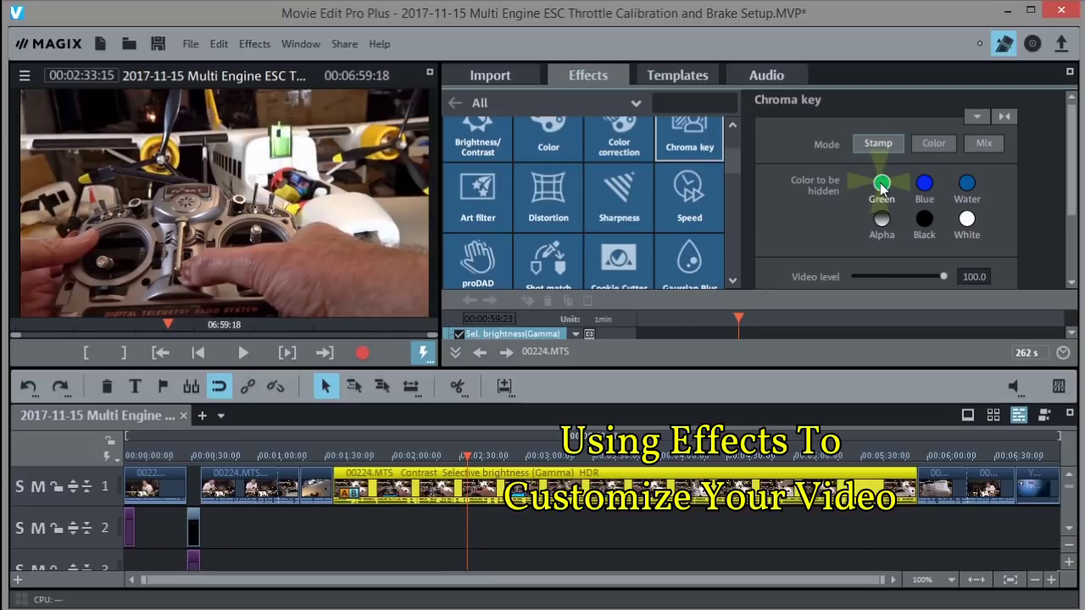
click(823, 209)
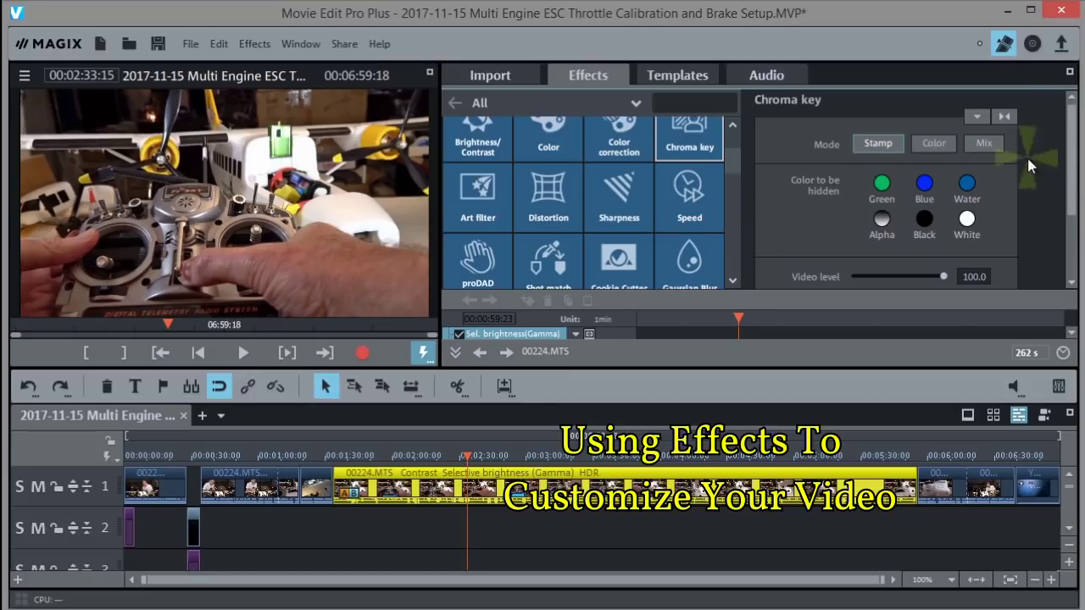
scroll(728, 159, up, 2)
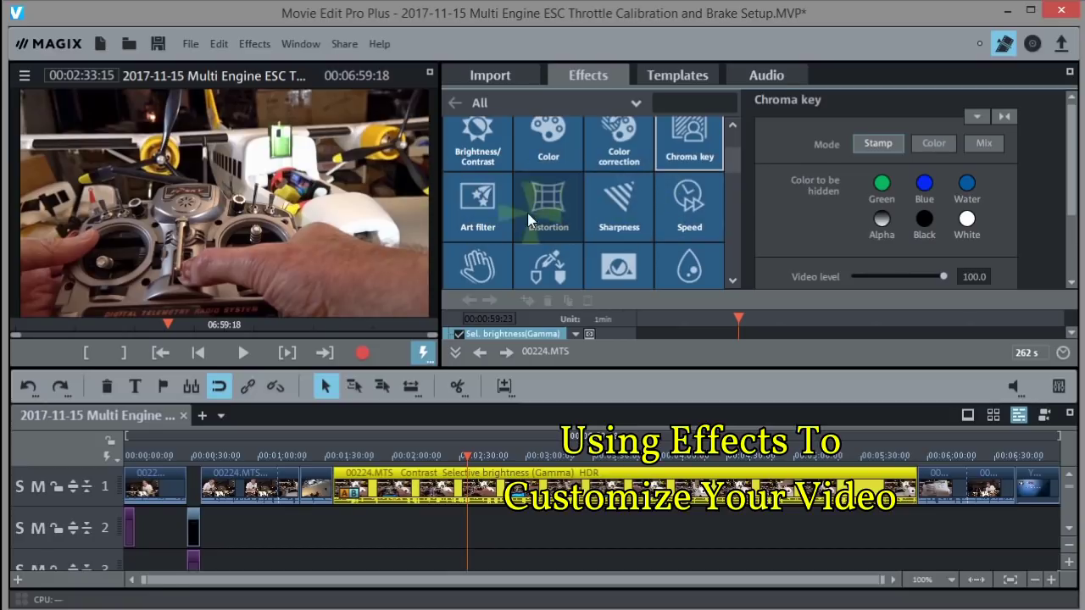
Examine the clip's Sharpness settings and its Speed options, including Reversed and Maintain length
click(621, 206)
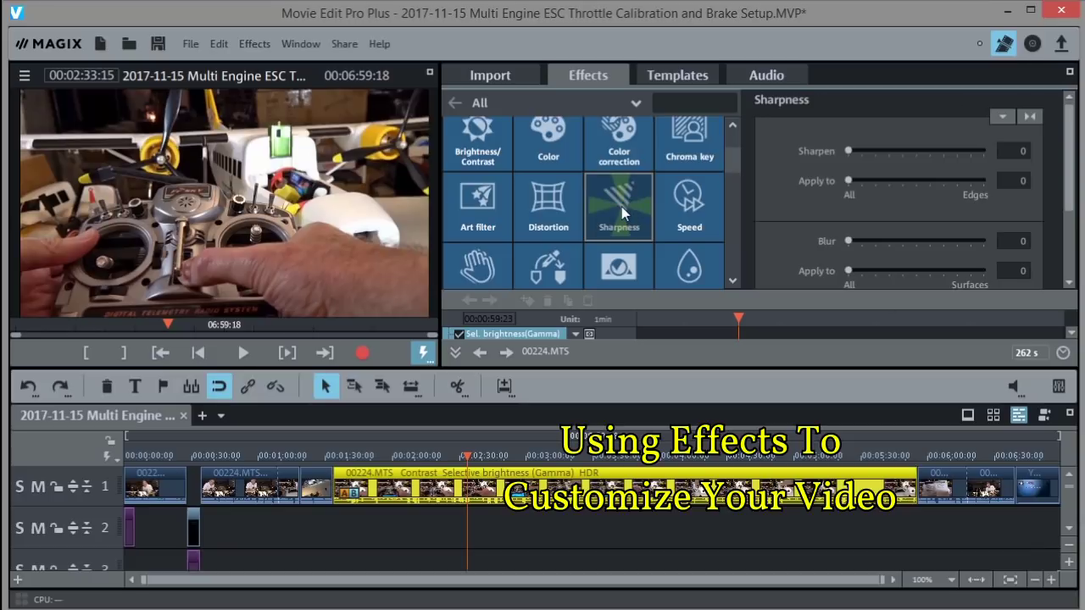
drag(847, 151, 754, 198)
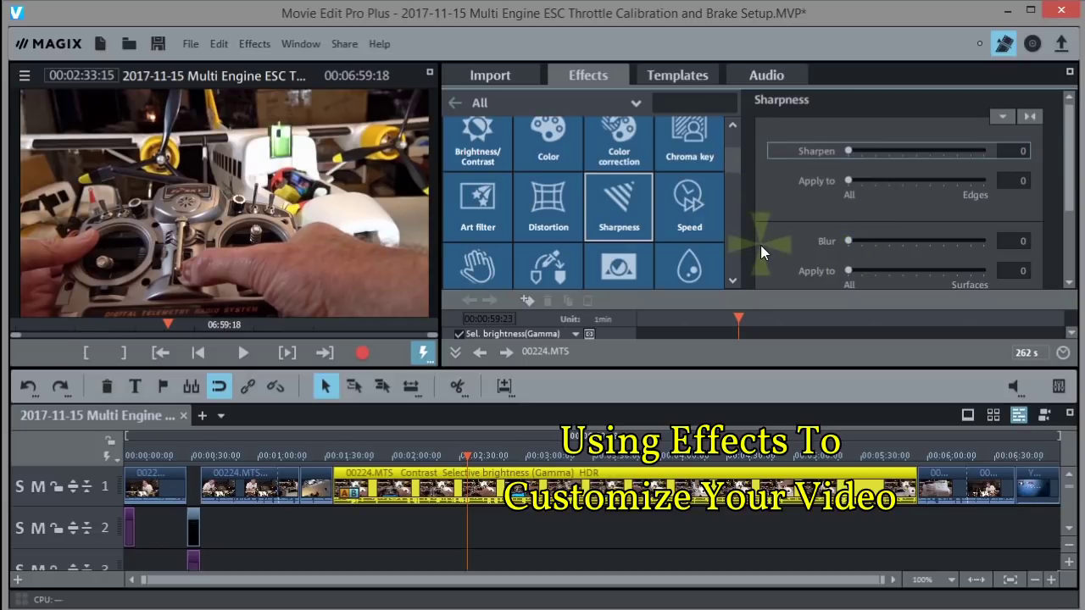
click(691, 204)
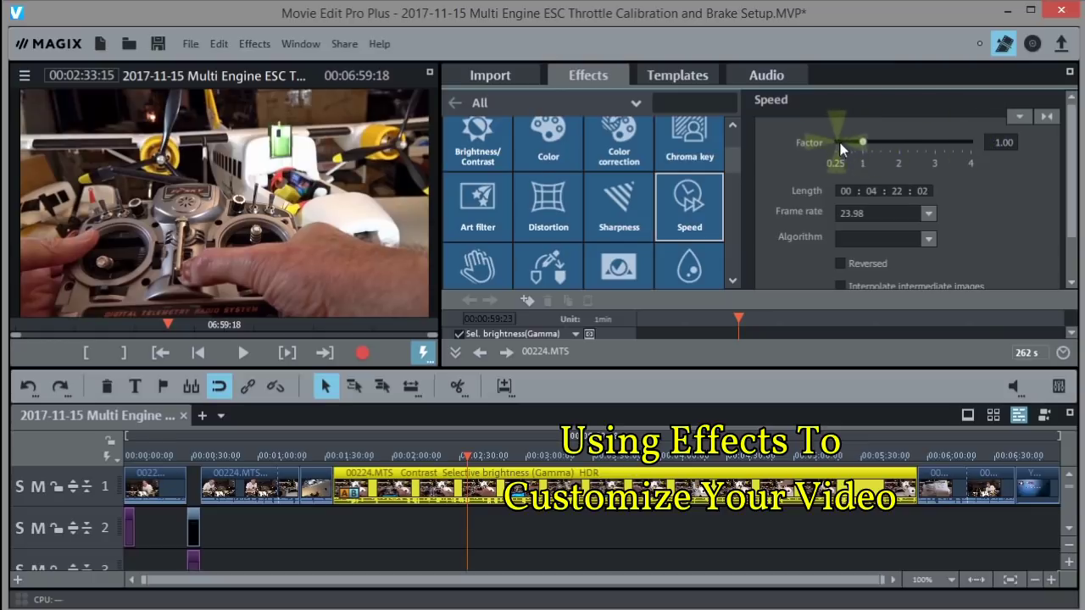
drag(1070, 159, 1069, 194)
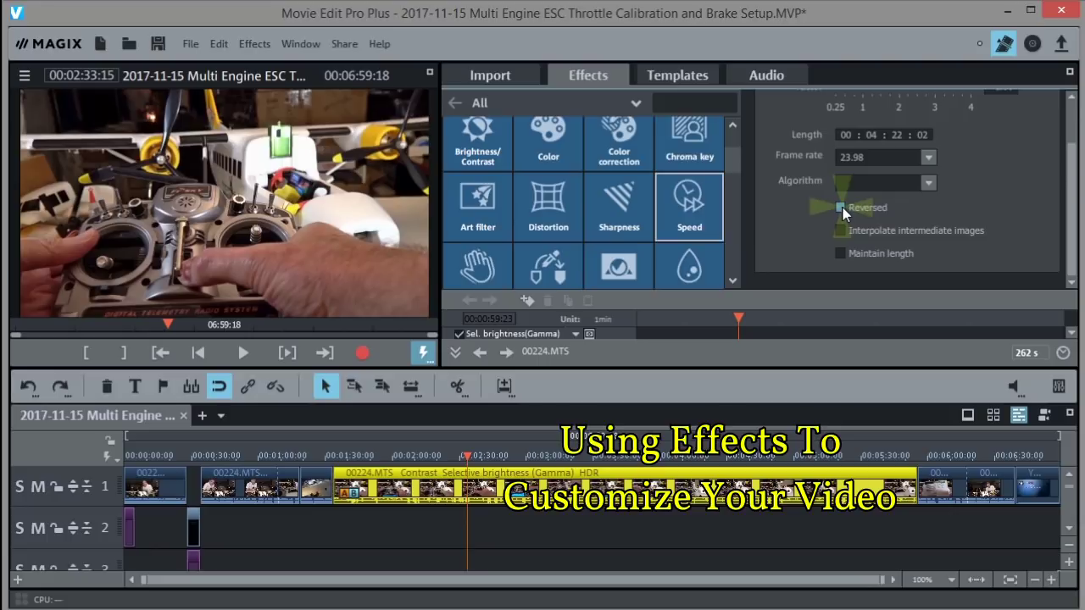
Examine the View/Animation effects Size/Position, Camera/Zoom shot, Section and Rotation/Mirror for the clip
scroll(729, 157, down, 3)
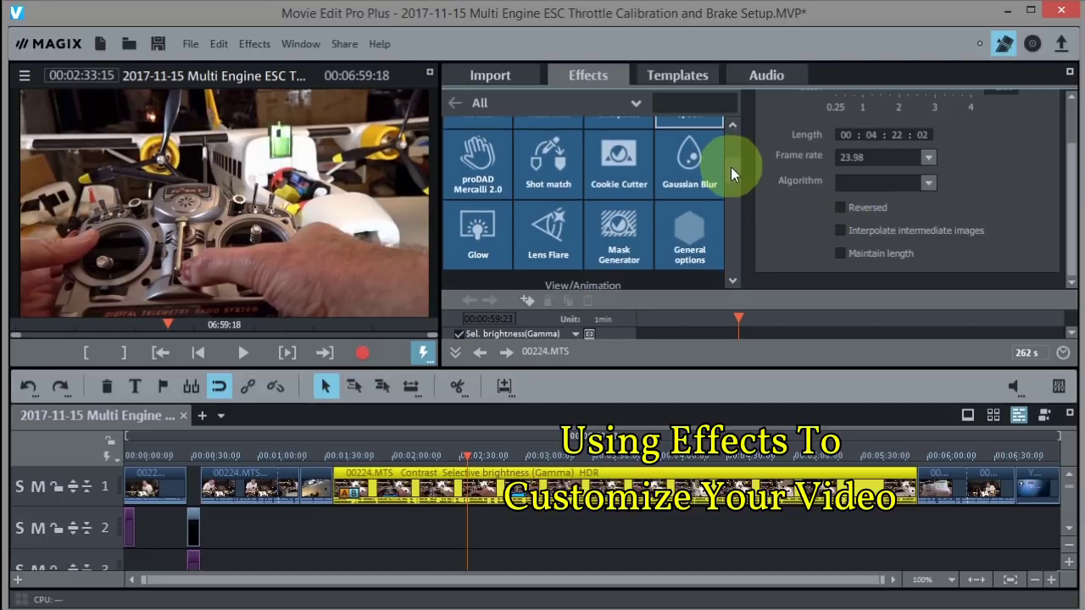
scroll(731, 167, up, 6)
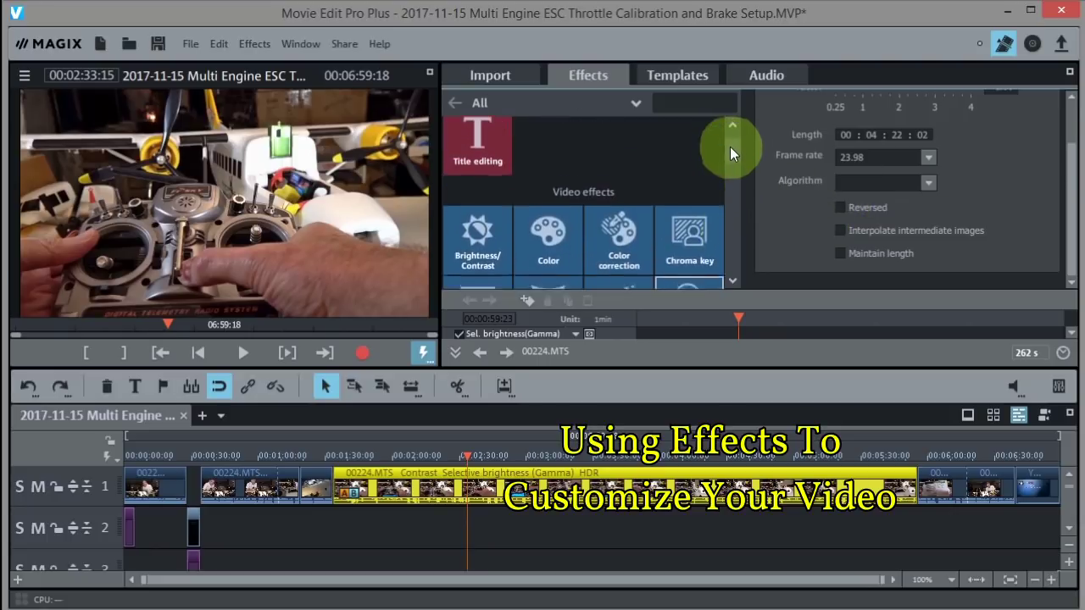
scroll(730, 146, down, 8)
scroll(730, 177, down, 4)
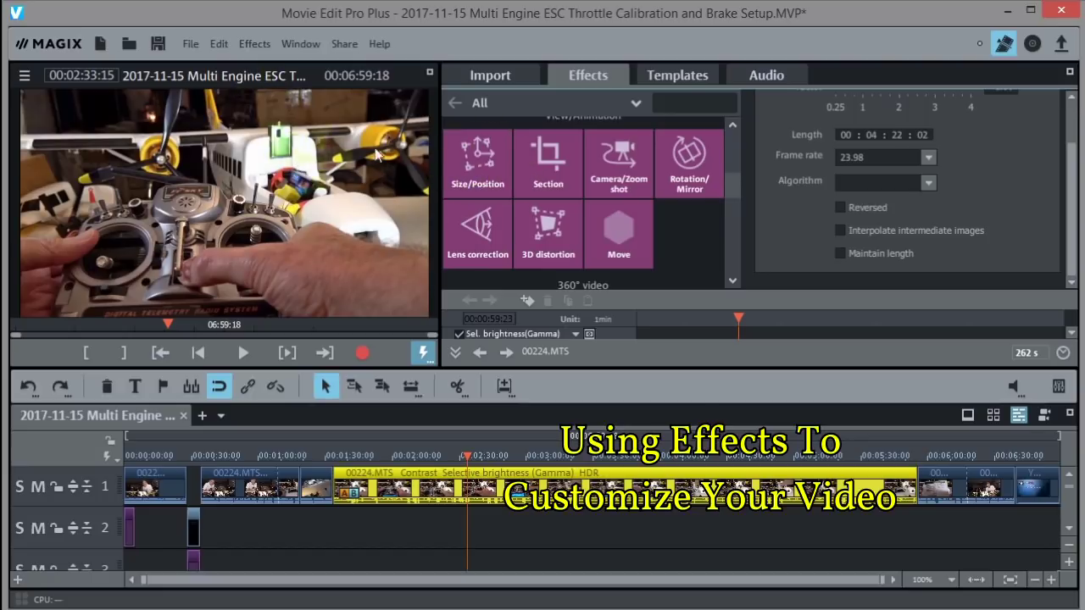
click(476, 161)
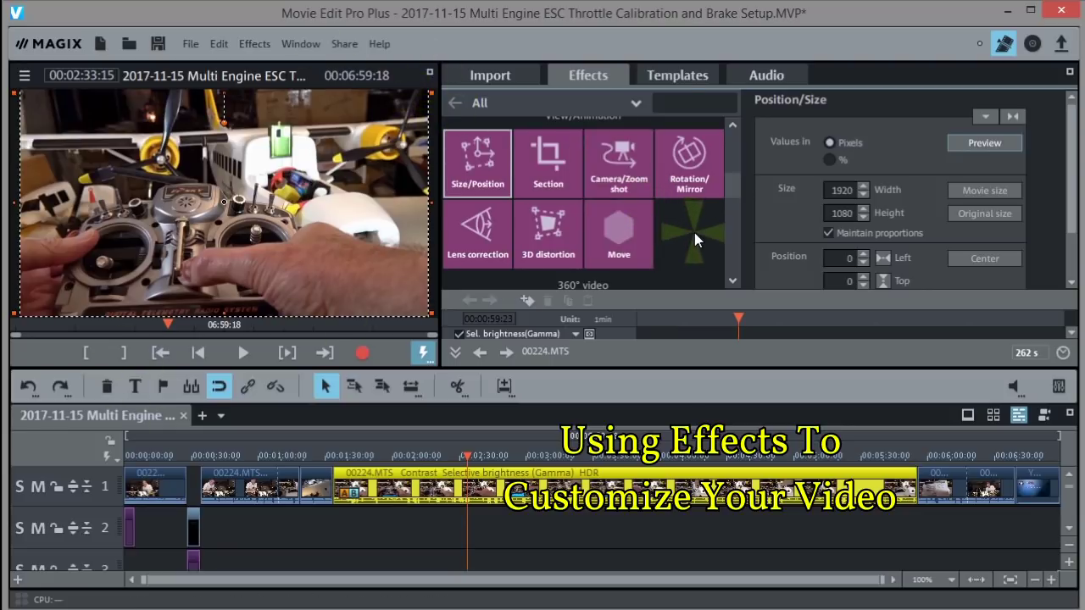
click(614, 169)
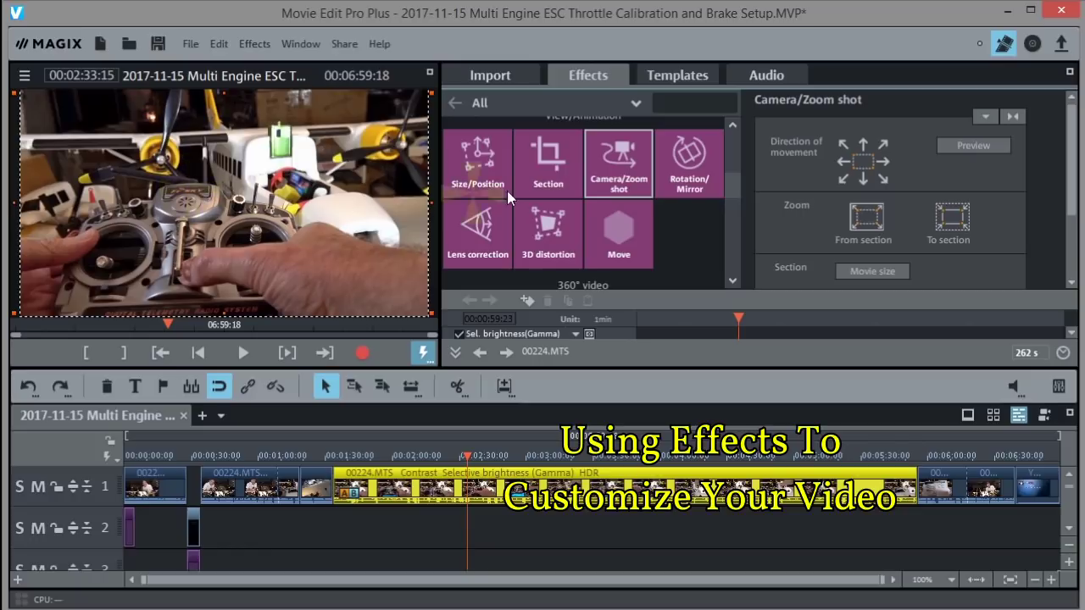
click(545, 166)
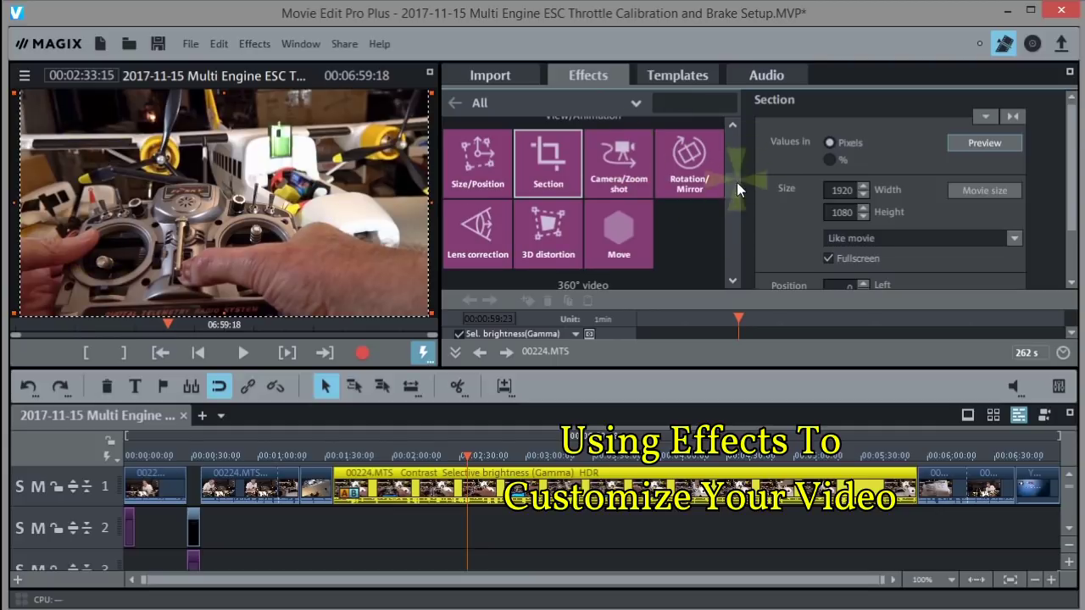
click(693, 154)
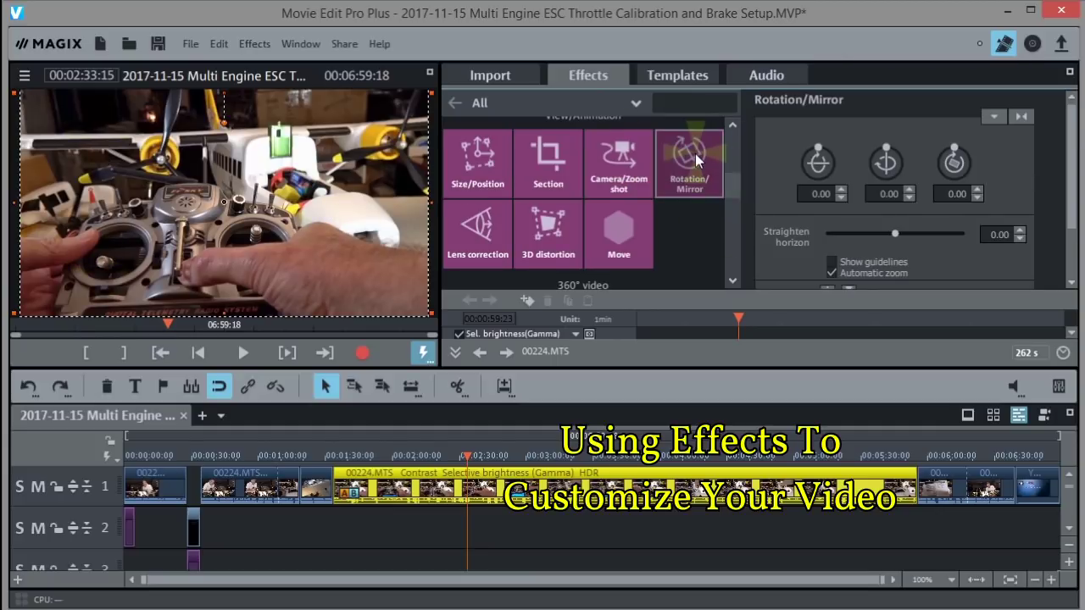
drag(1072, 155, 1067, 199)
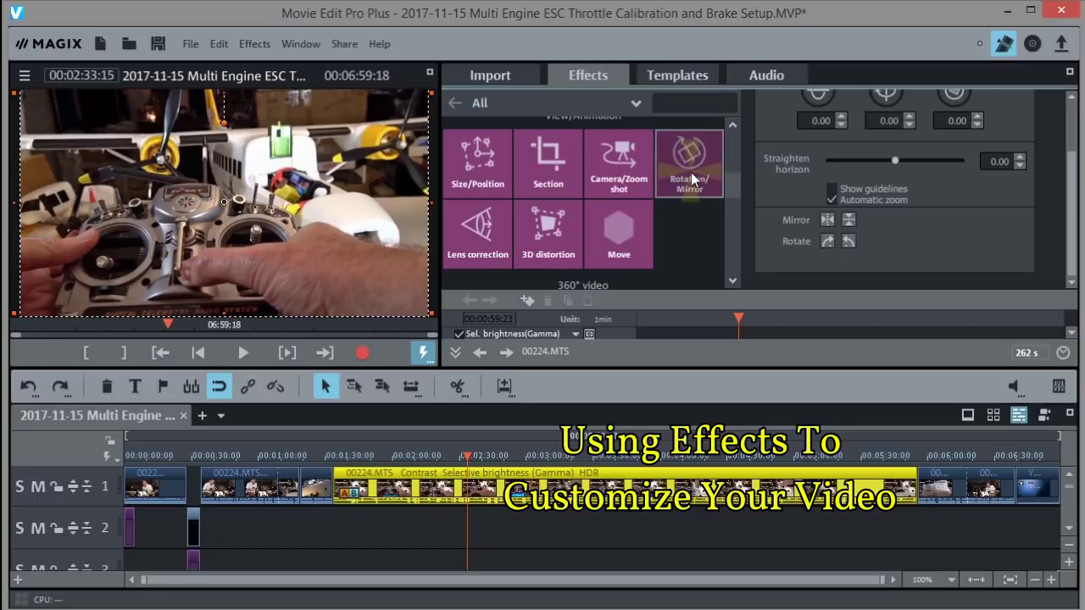
drag(691, 172, 684, 277)
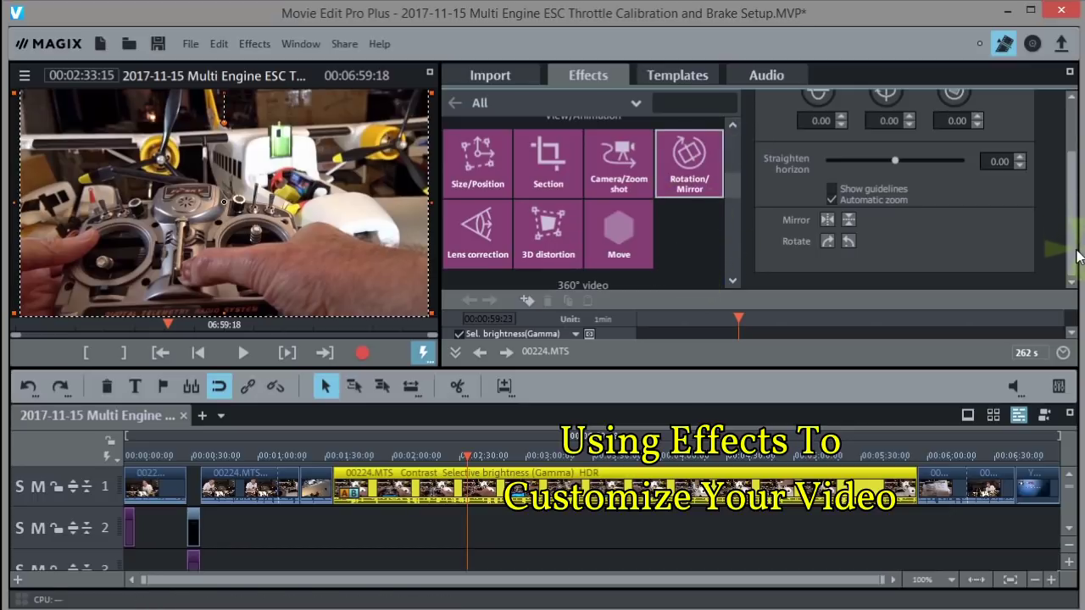
click(1073, 124)
drag(738, 186, 737, 132)
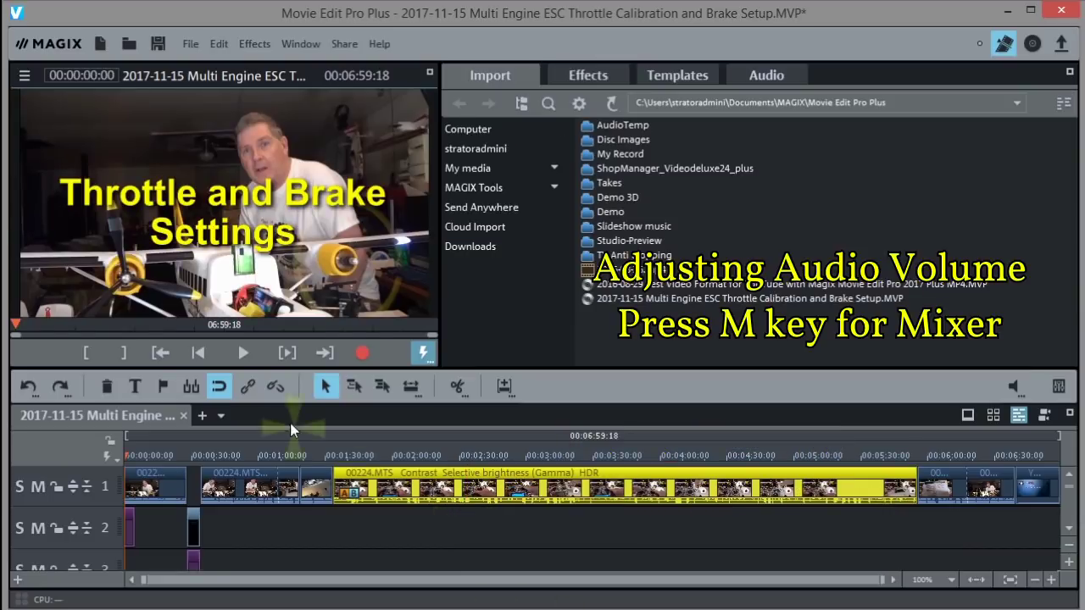
Play the movie from 00:01:16:09 across the cut into the 00229.MTS clip to compare the audio volume
click(253, 453)
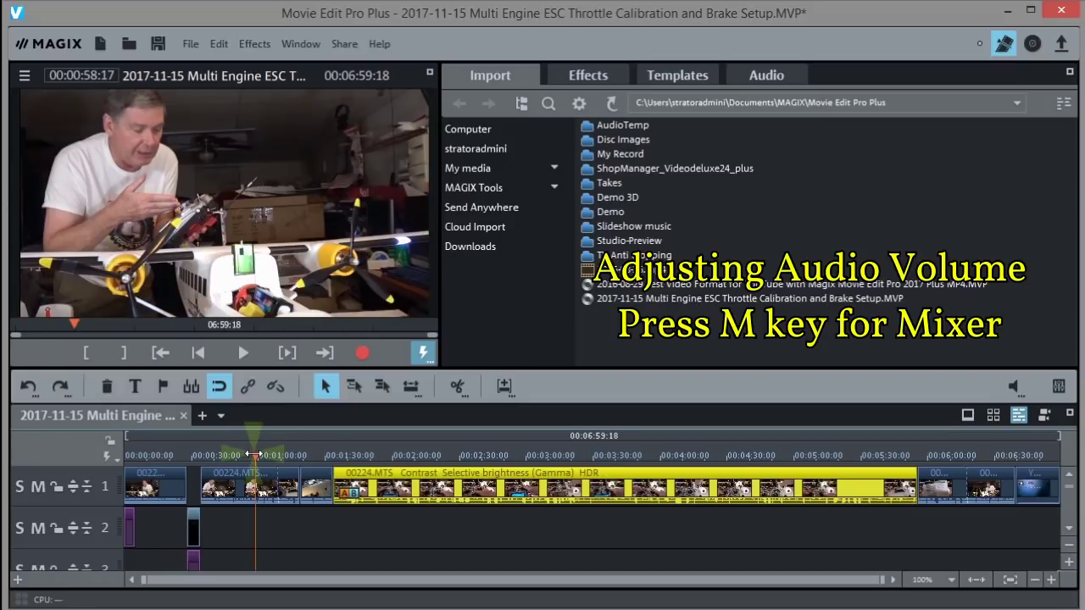
drag(255, 453, 289, 455)
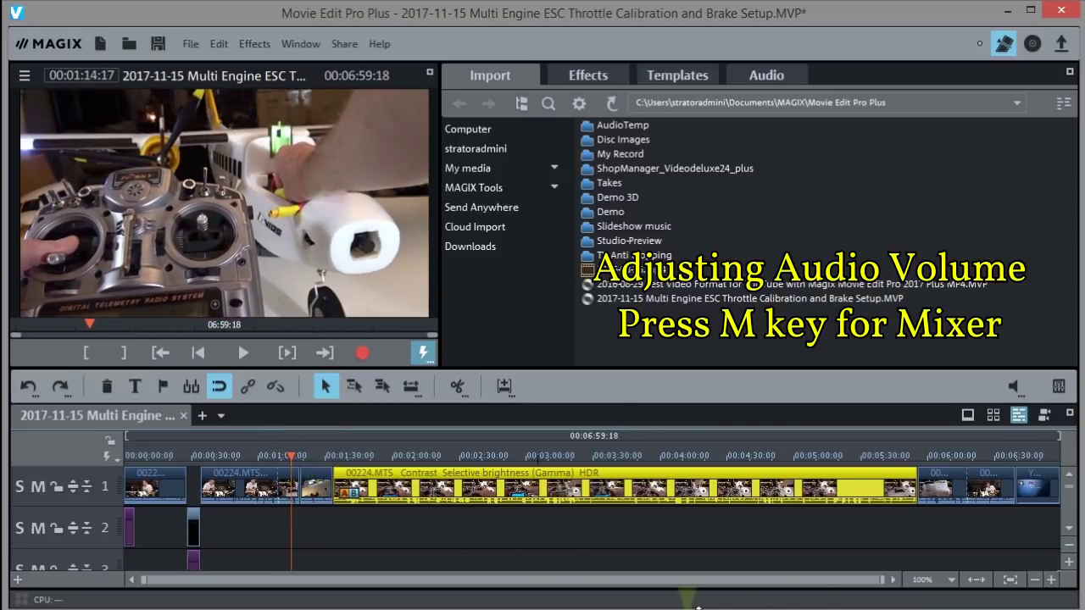
click(1051, 581)
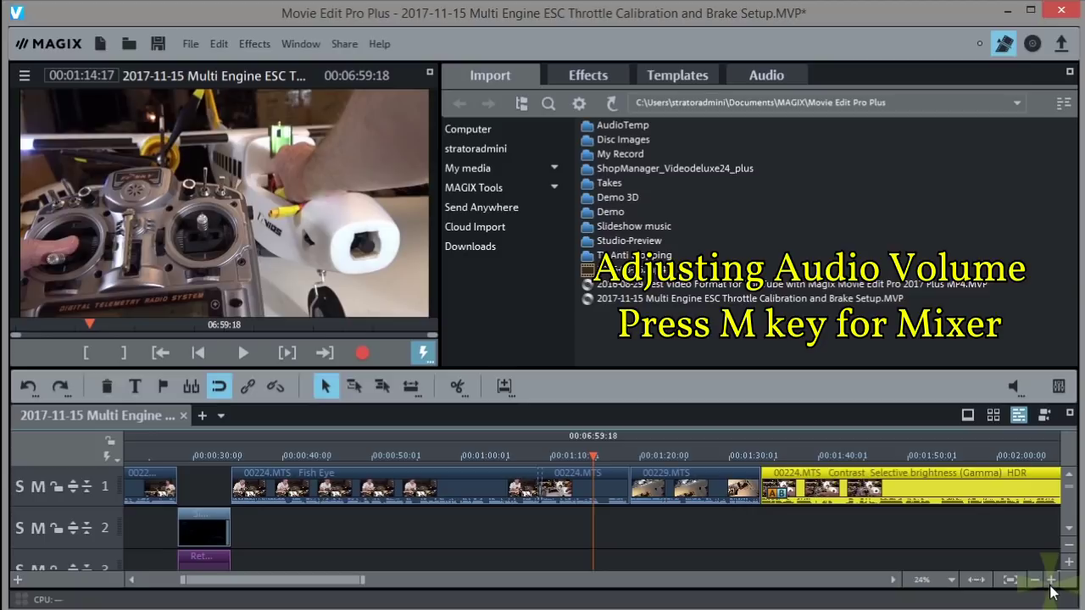
click(1050, 582)
drag(262, 576, 288, 582)
click(326, 455)
drag(326, 455, 357, 455)
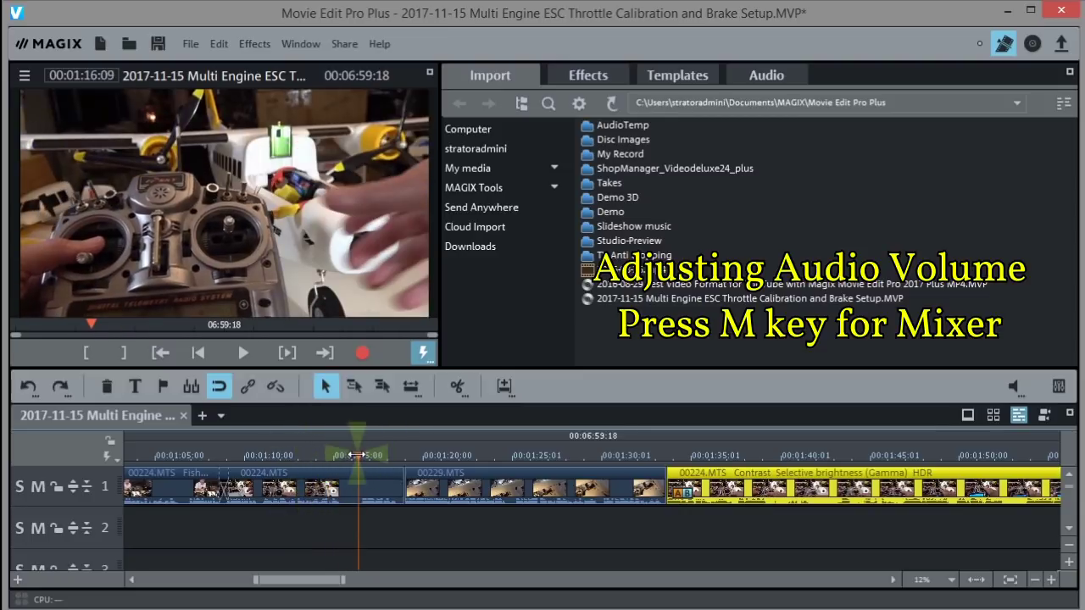
key(space)
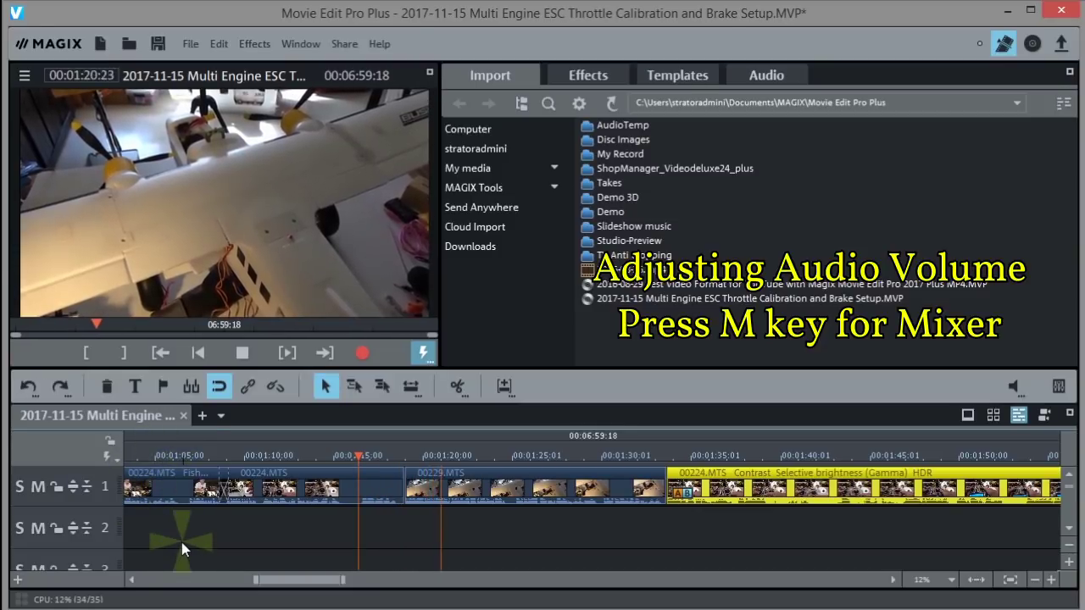
key(space)
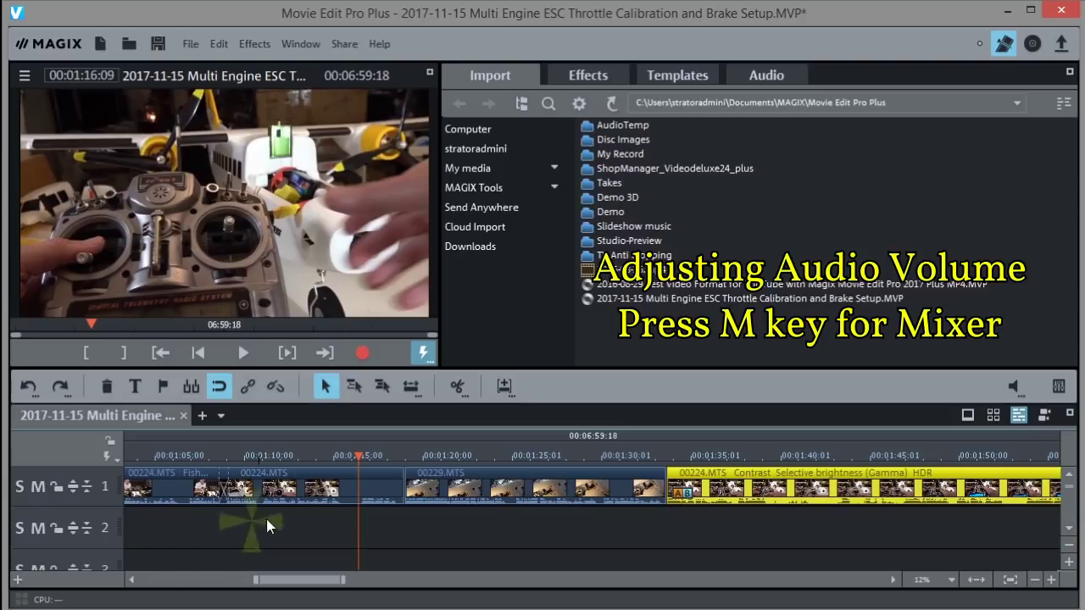
Select the short 00224.MTS clip just before 00229.MTS and play it from 00:01:12:01 to hear its audio
drag(359, 451, 438, 456)
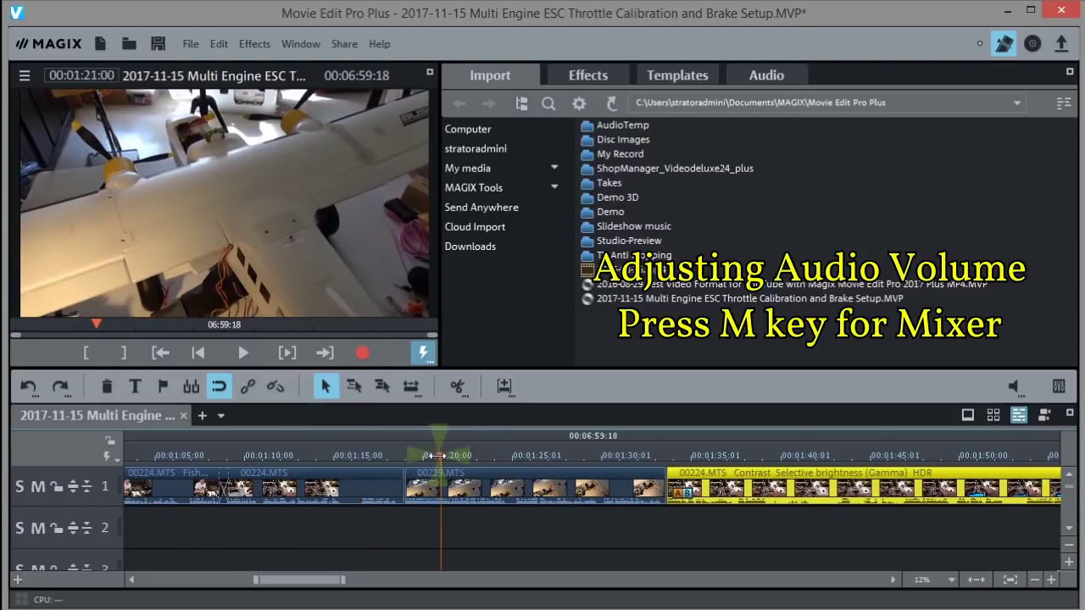
click(271, 485)
click(278, 452)
key(space)
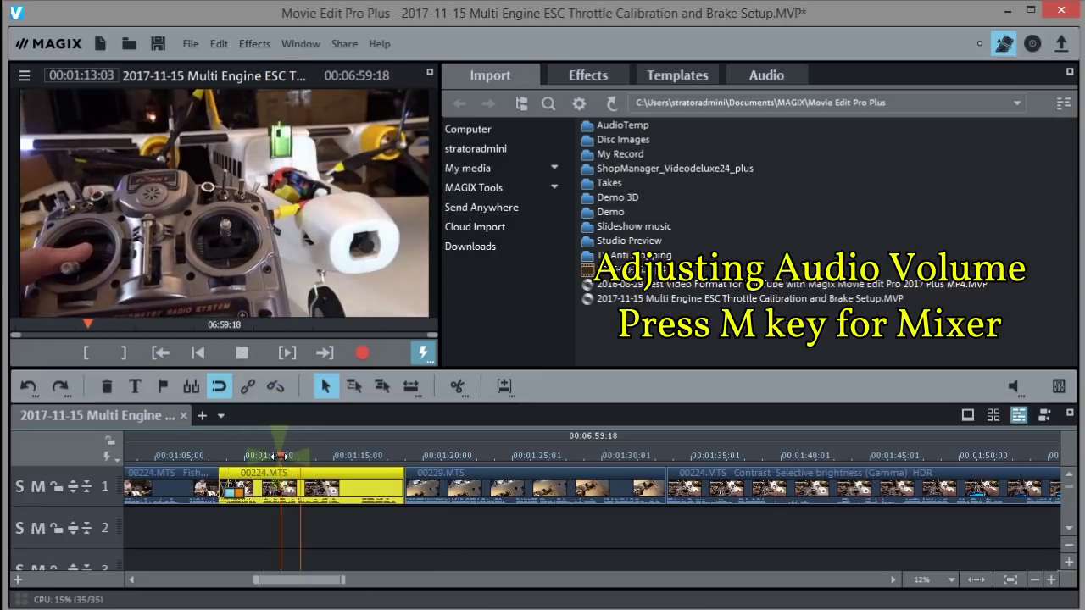
key(space)
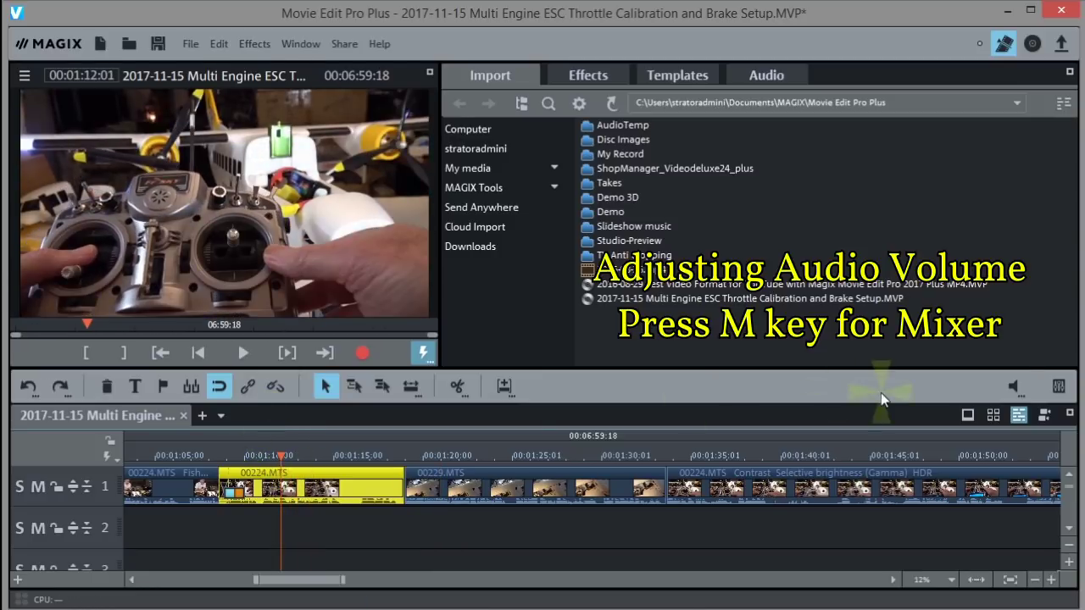
Open the audio Mixer and move its window aside to uncover the video preview
click(1058, 387)
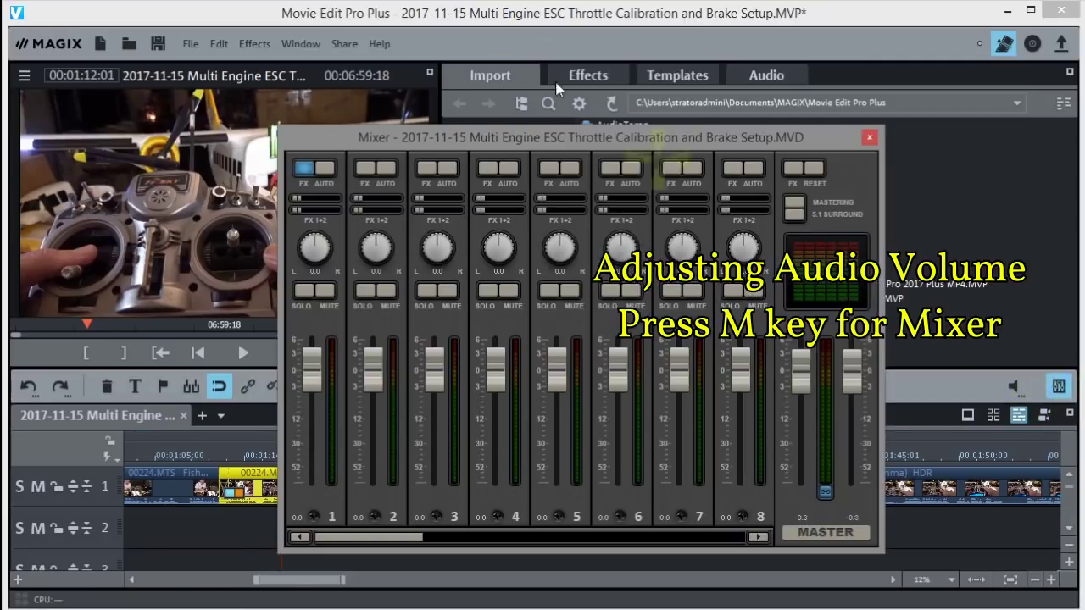
drag(519, 137, 704, 132)
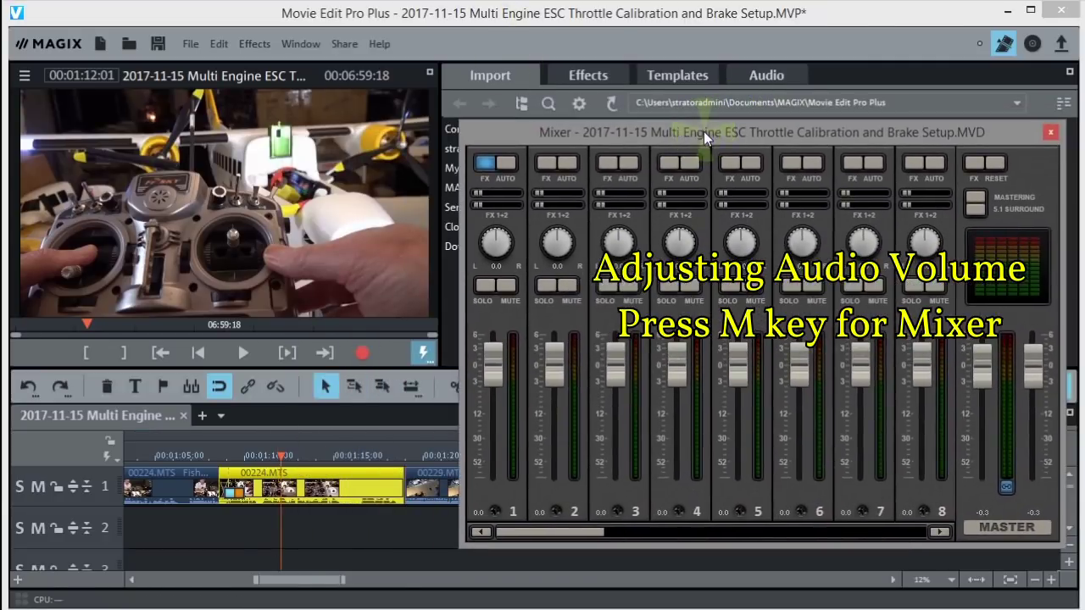
Play the movie from 00:01:16:12 across the cut into 00229.MTS and compare the clips' levels in the Mixer
click(358, 456)
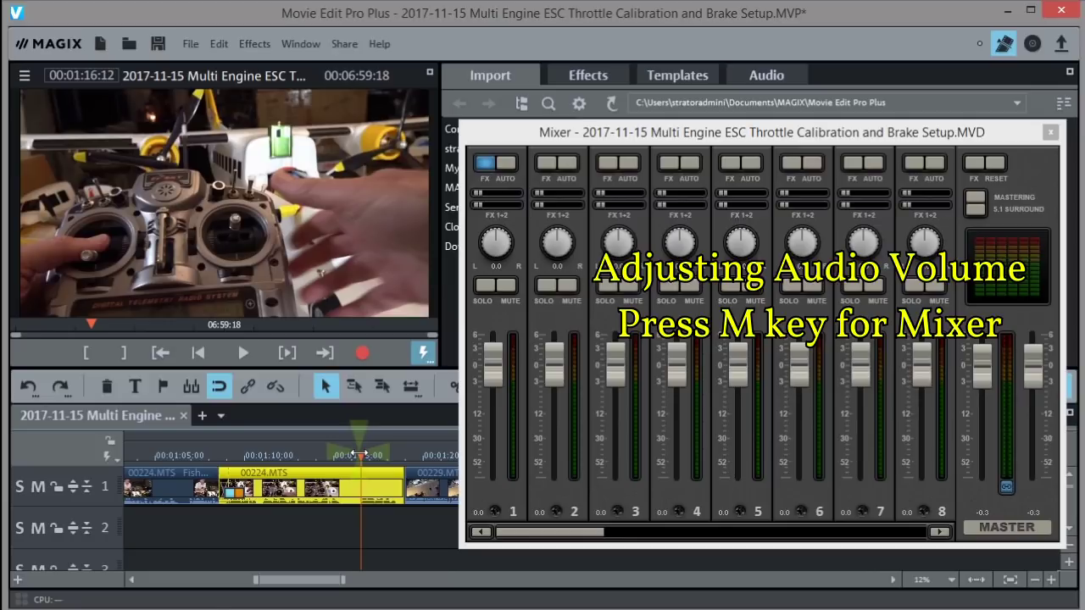
click(514, 378)
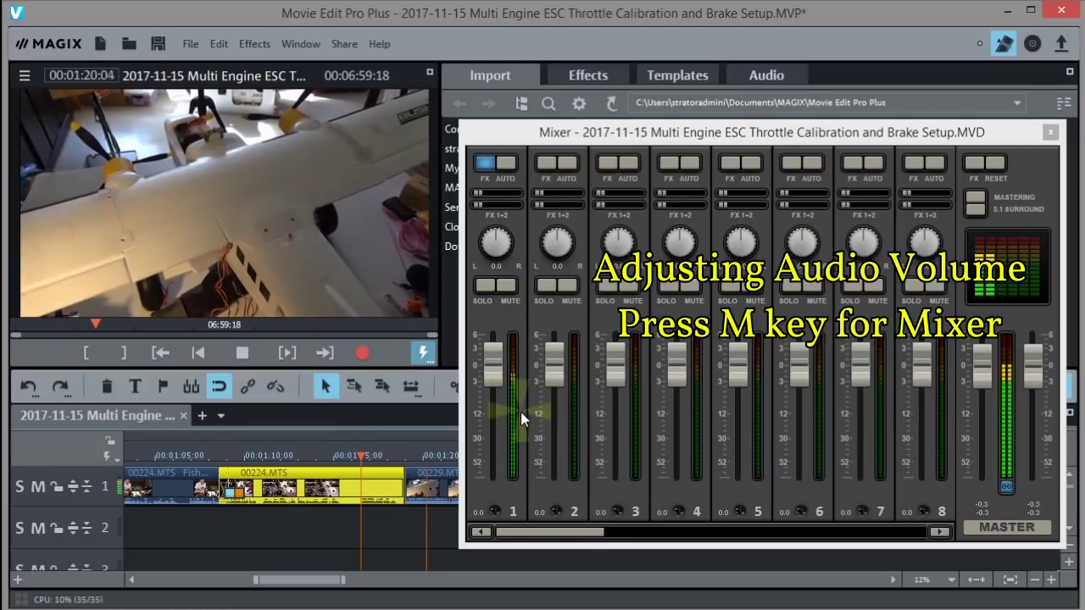
click(387, 451)
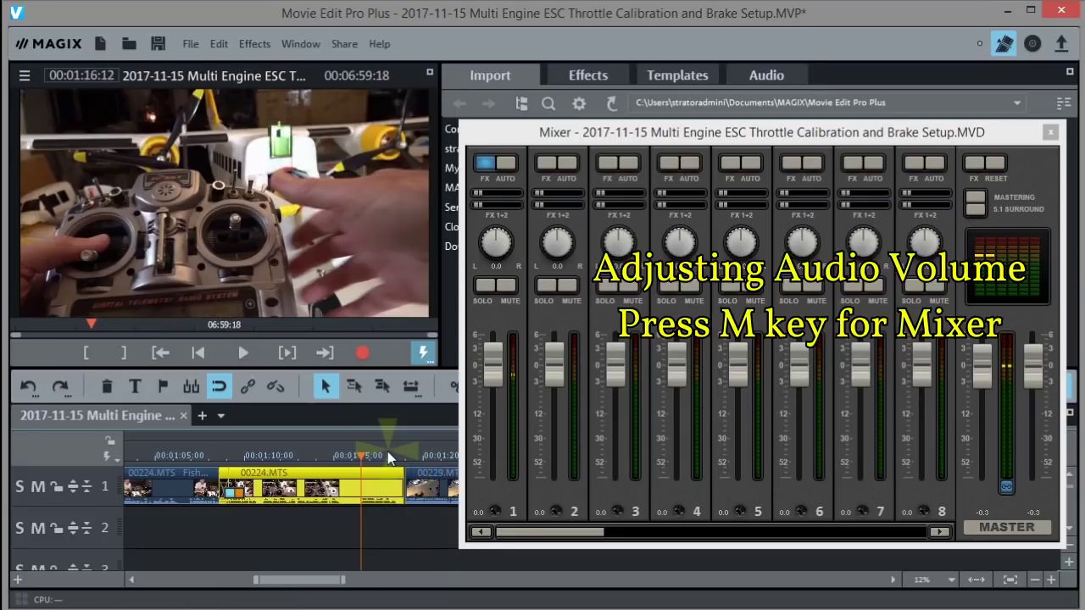
key(space)
Move the Mixer off the timeline, try out the track 1 volume fader, and close the Mixer
drag(640, 138, 900, 139)
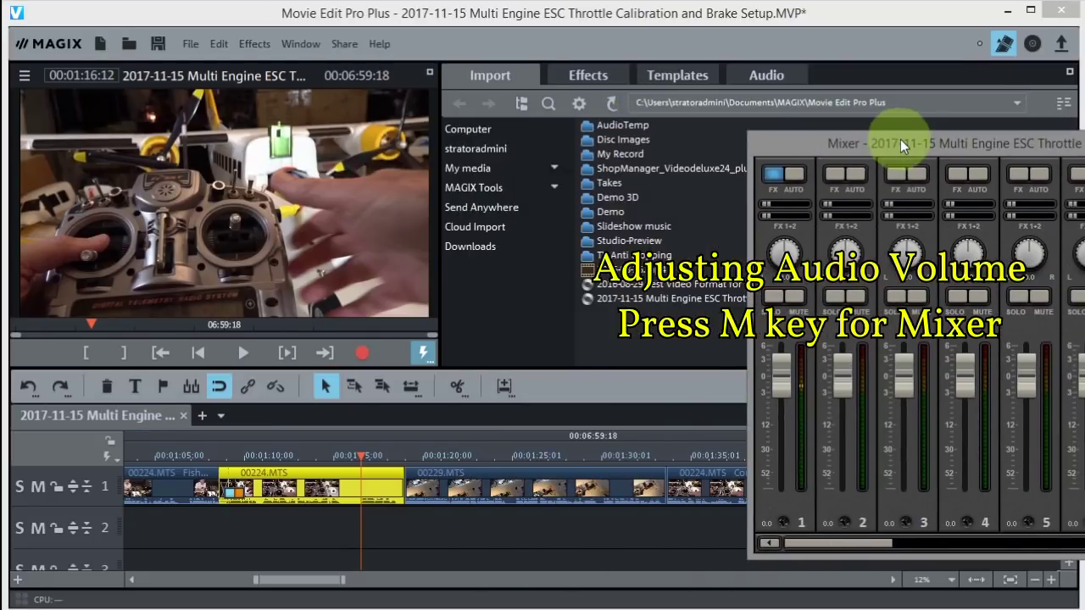
click(536, 498)
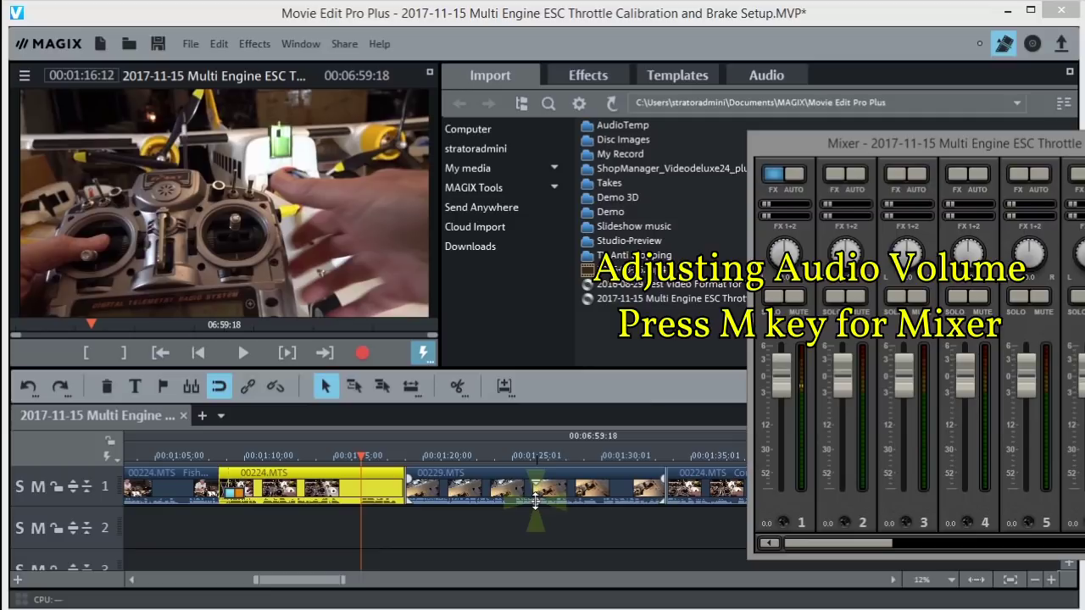
click(781, 387)
mouse_move(780, 386)
mouse_down()
mouse_move(781, 428)
mouse_move(780, 360)
mouse_move(784, 378)
mouse_up()
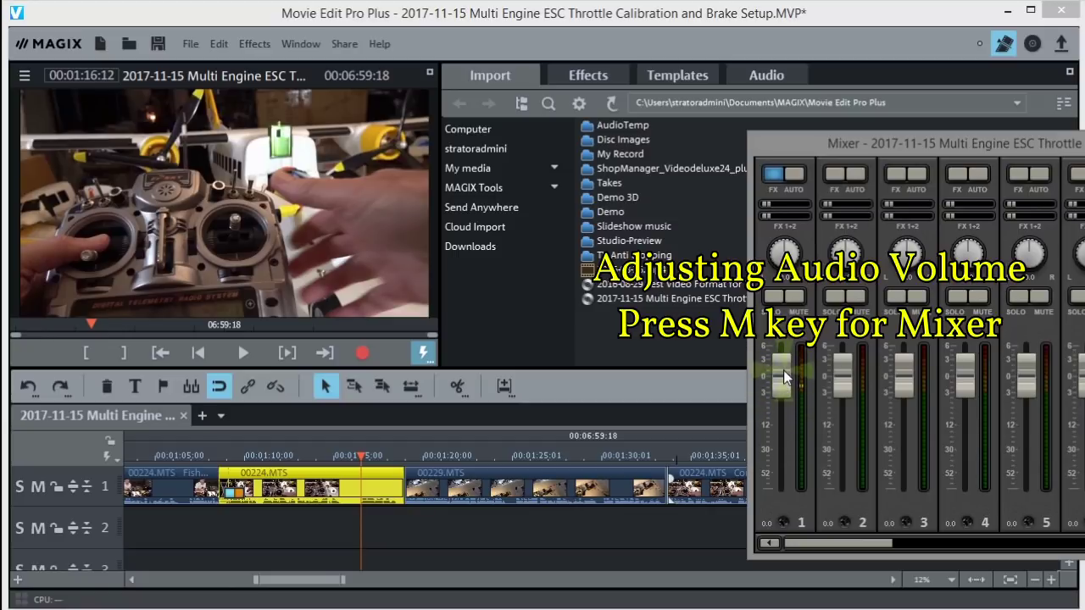
drag(1005, 145, 718, 146)
click(1068, 148)
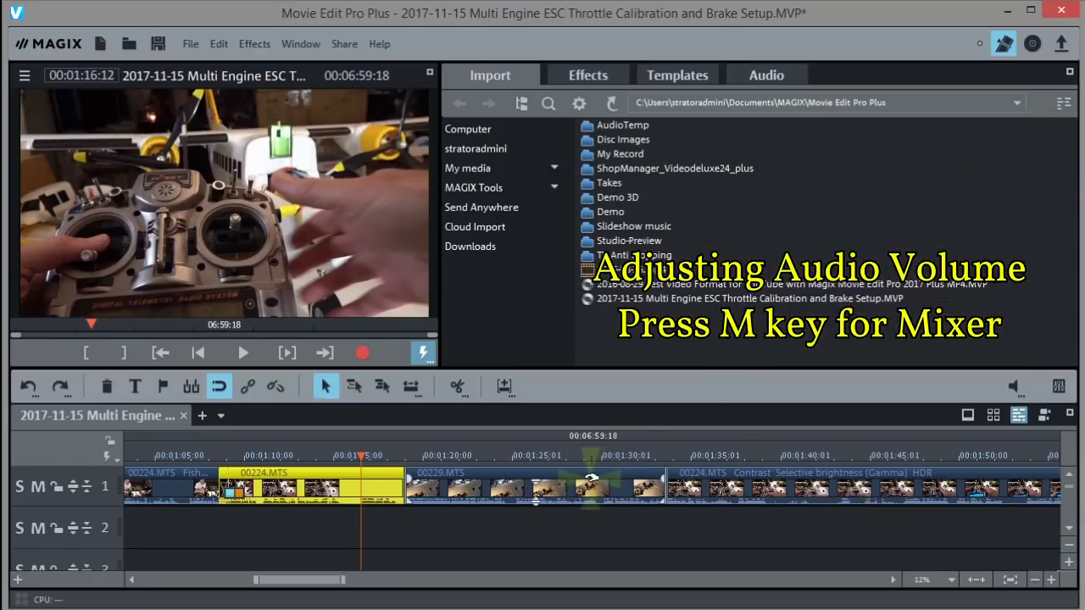
Try different volume levels on the 00229.MTS clip and play from 00:01:16:12 and 00:01:23:10 to compare them
drag(535, 500, 535, 387)
key(space)
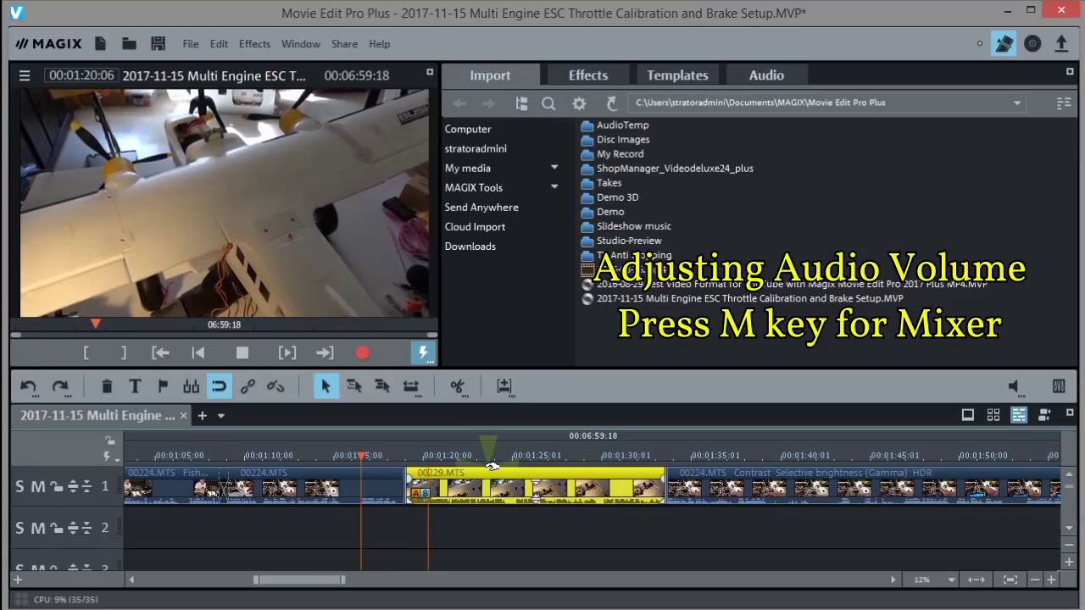
key(space)
drag(534, 494, 533, 422)
key(space)
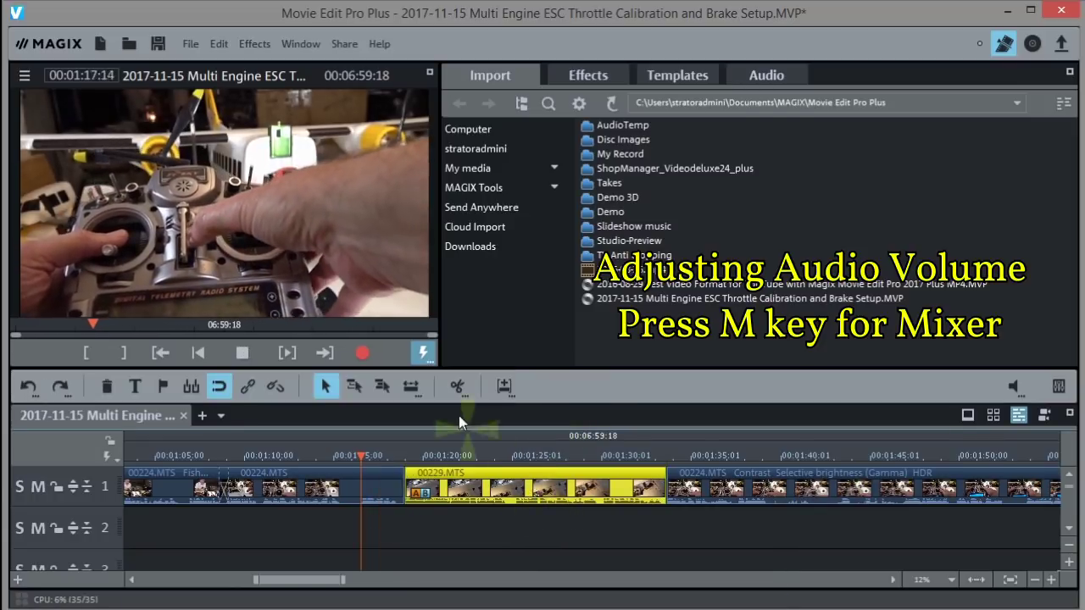
click(482, 458)
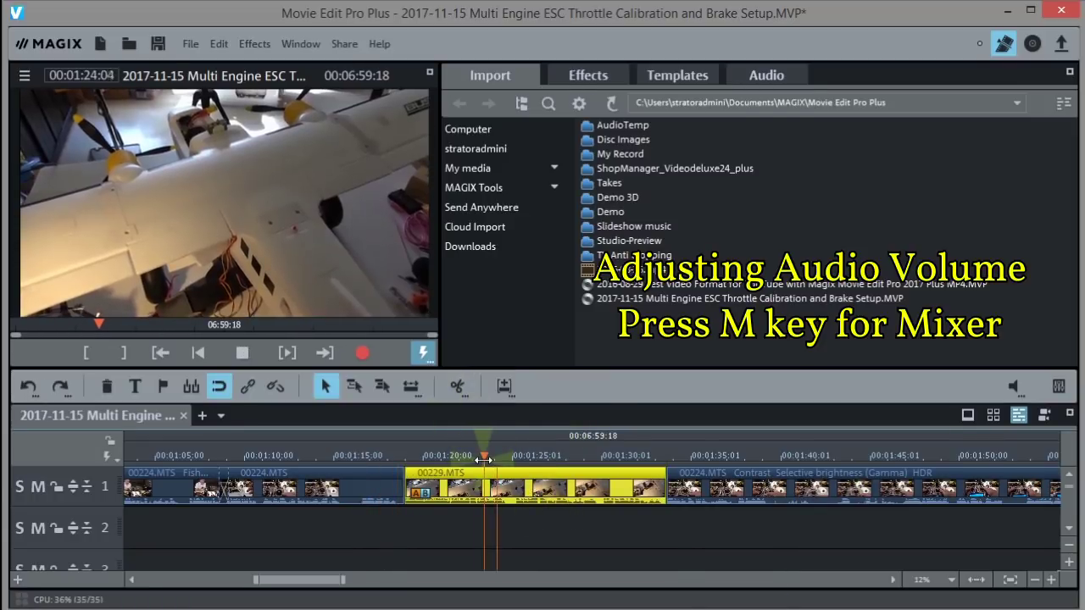
key(space)
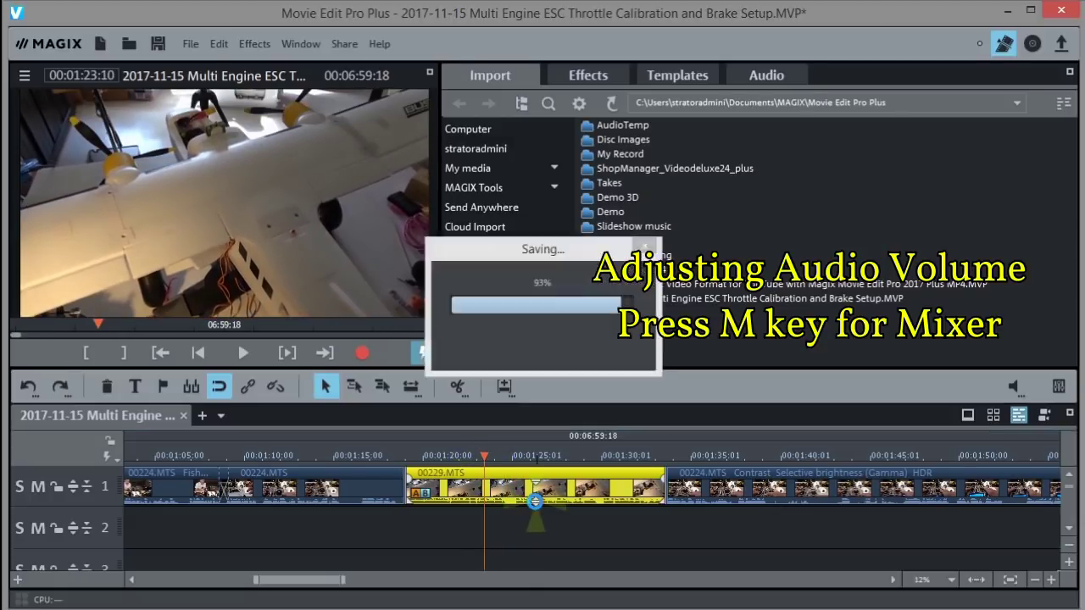
Set the 00229.MTS clip's own volume to 0.0 and bring up the Mixer again
click(536, 501)
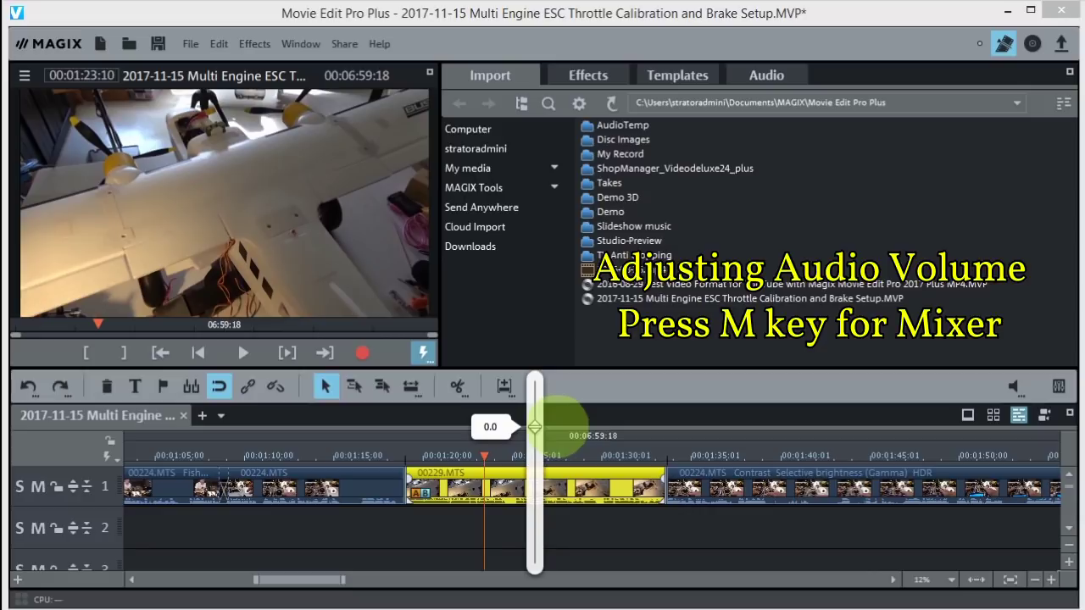
drag(535, 426, 535, 426)
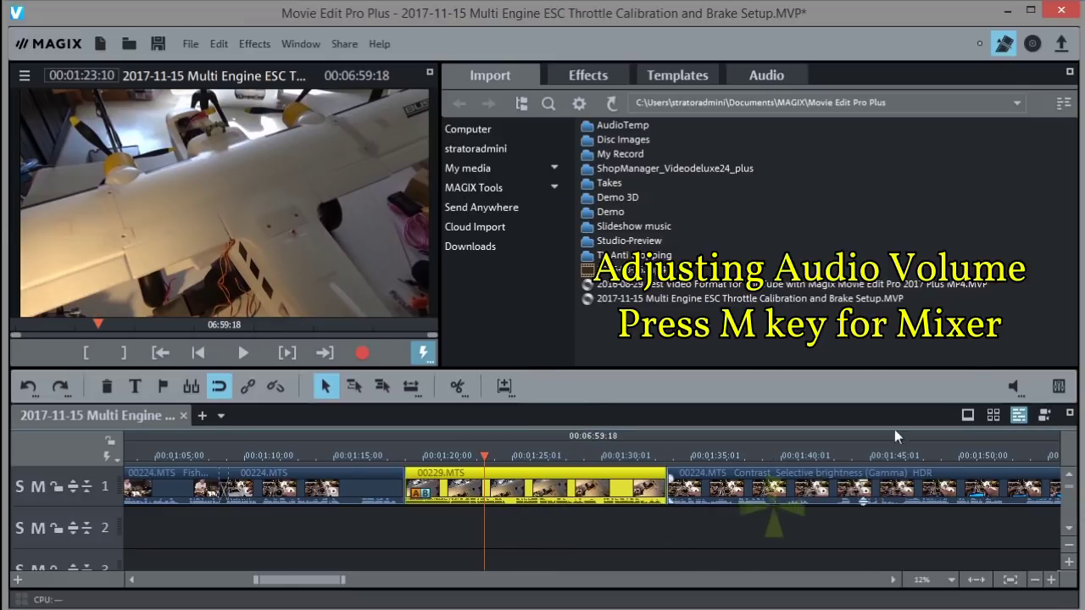
click(1058, 385)
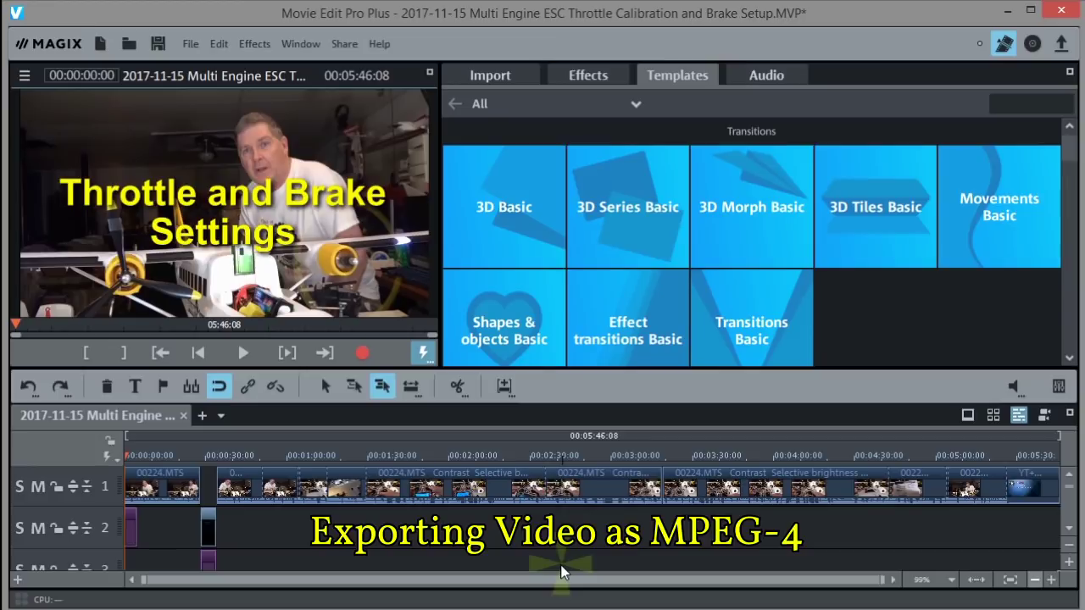
Start a movie export as MPEG-4, display all presets, and choose MP4 FullHD 1920x1080 23.976p
click(190, 44)
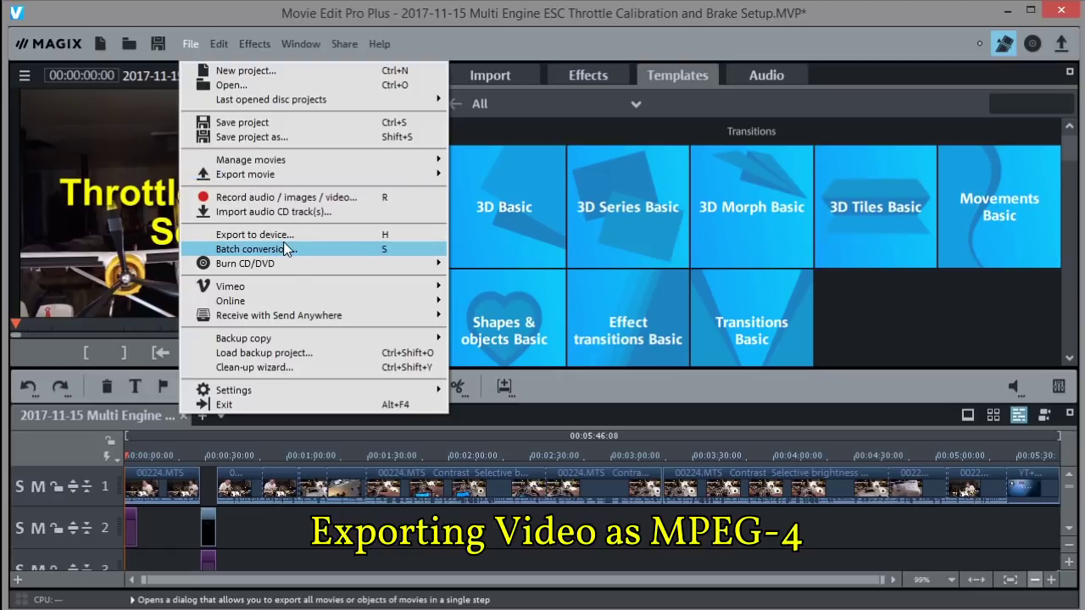
mouse_move(398, 175)
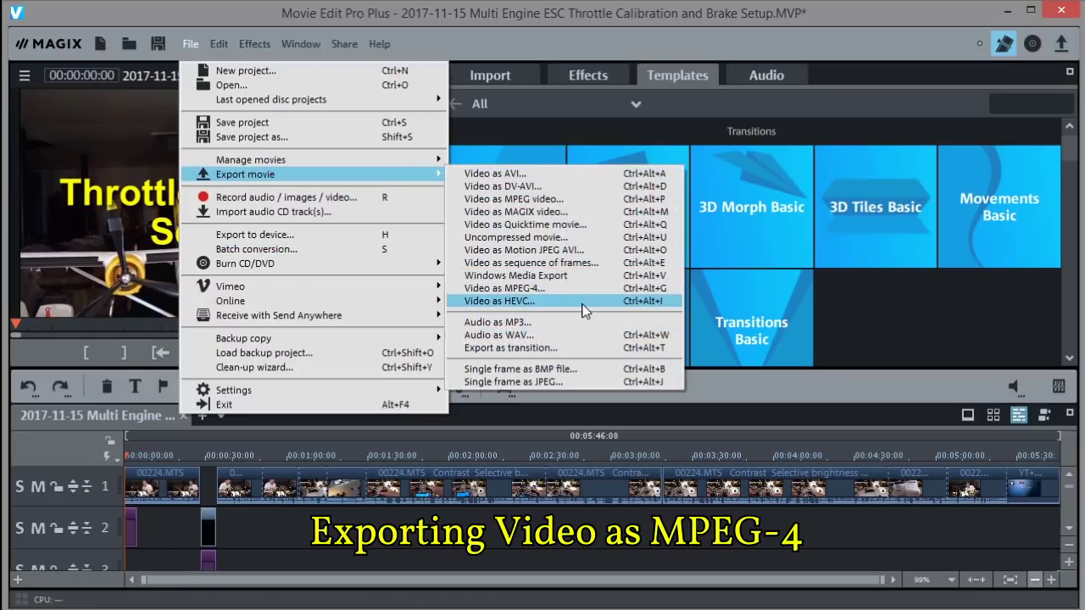
click(522, 289)
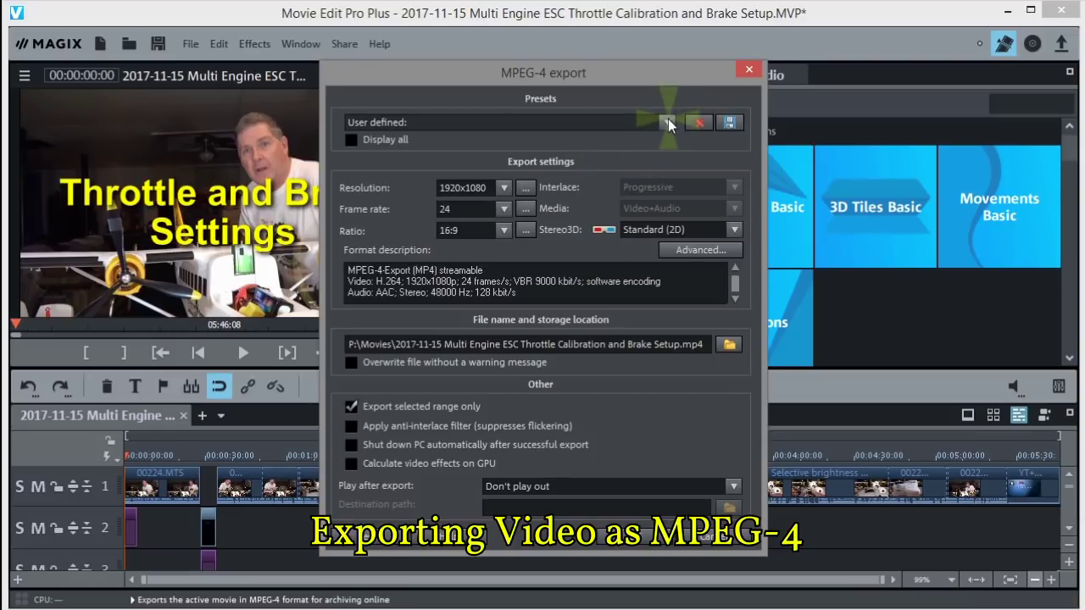
click(350, 139)
click(667, 122)
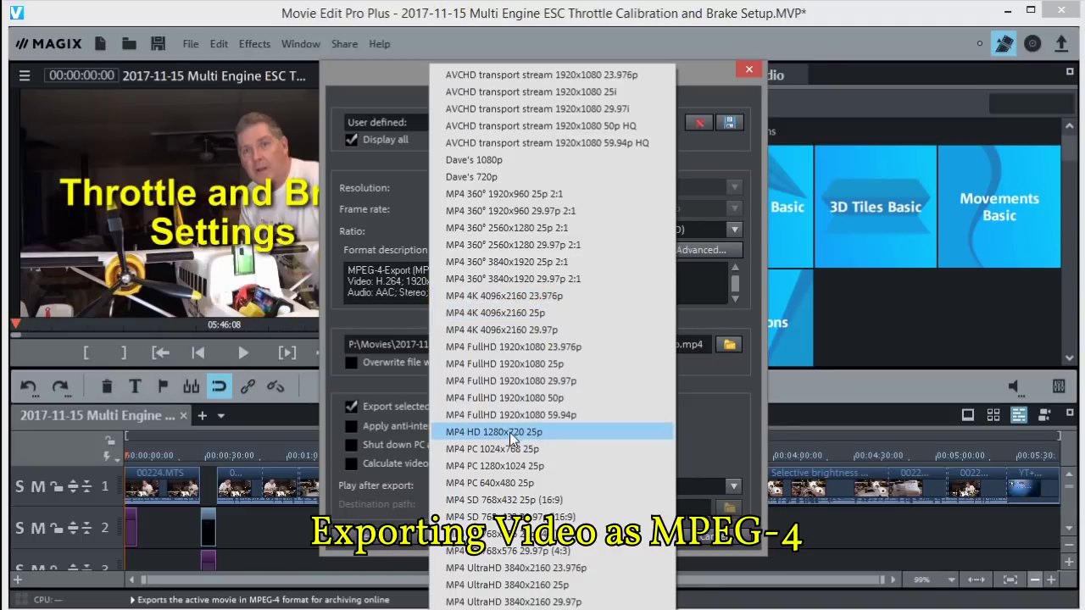
click(529, 349)
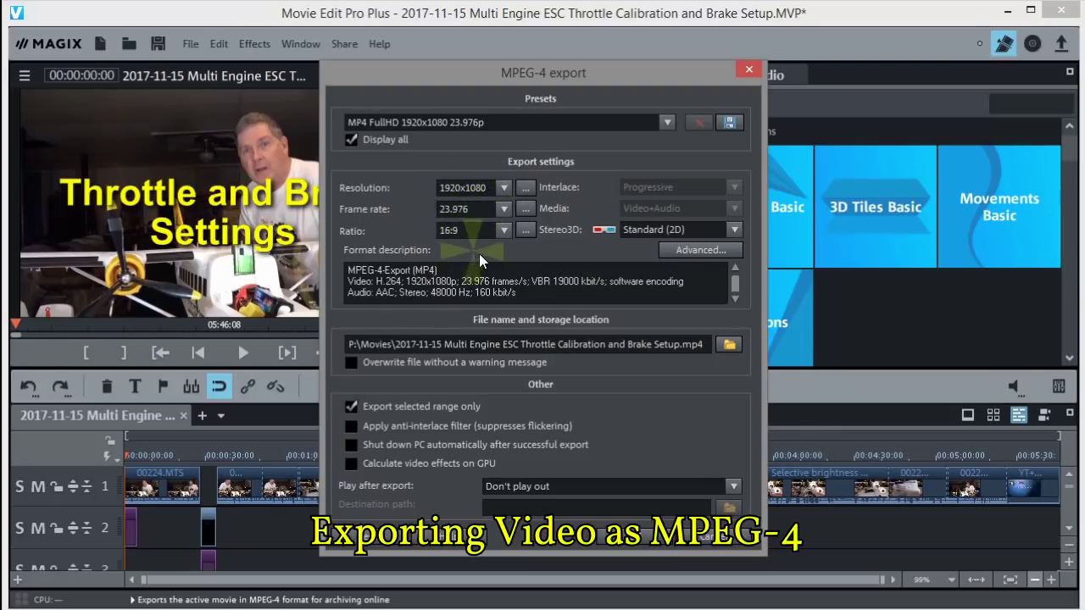
Accept the advanced encoding settings and run the export, overwriting the existing file, continuing despite differing movie settings, and ignoring empty sections
click(703, 249)
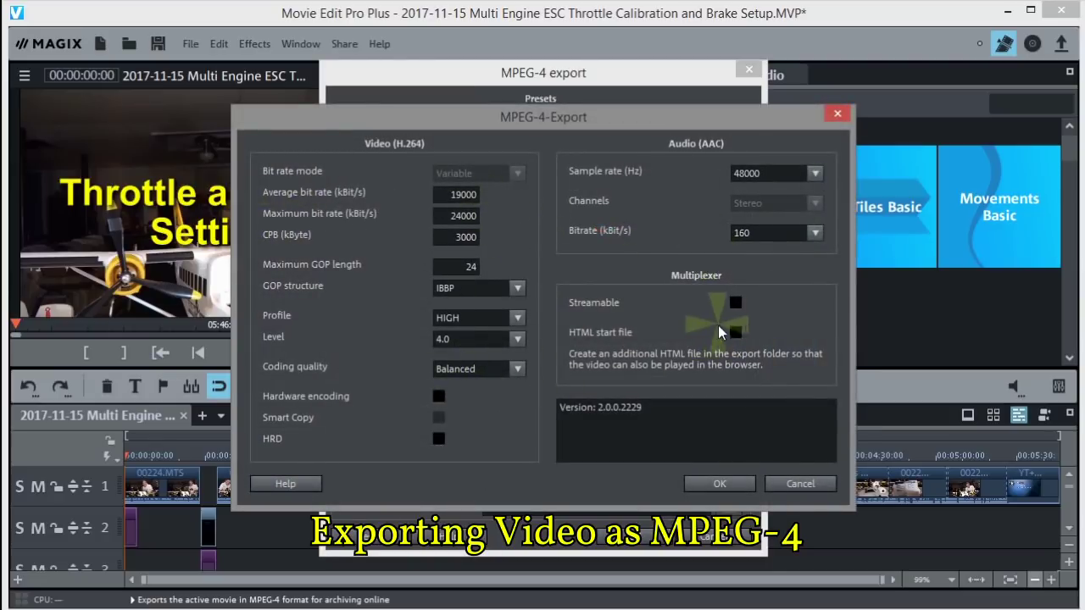
click(716, 484)
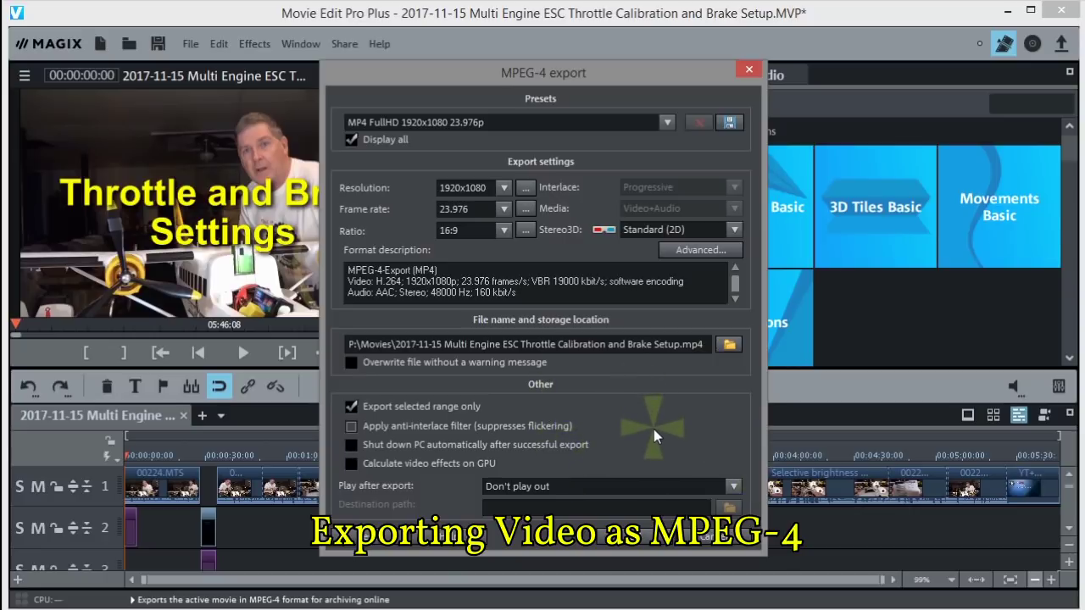
click(633, 543)
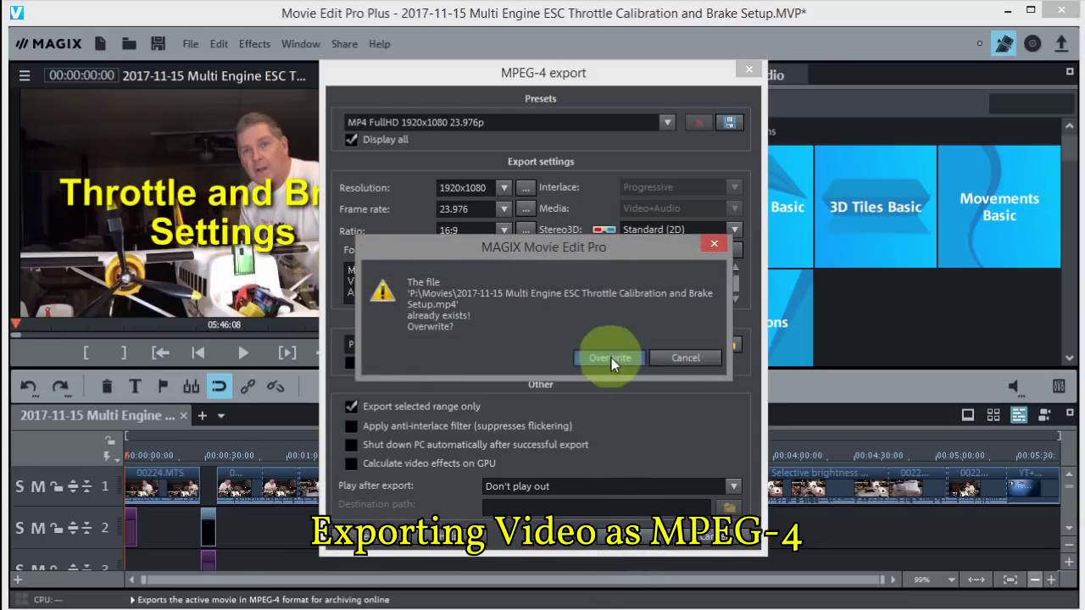
click(610, 358)
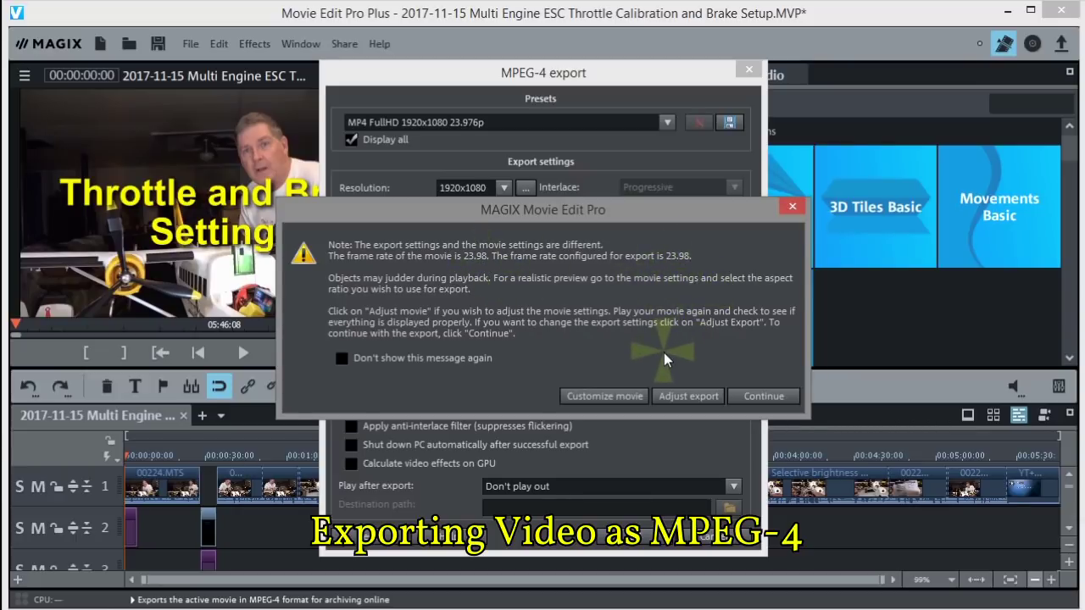
click(752, 396)
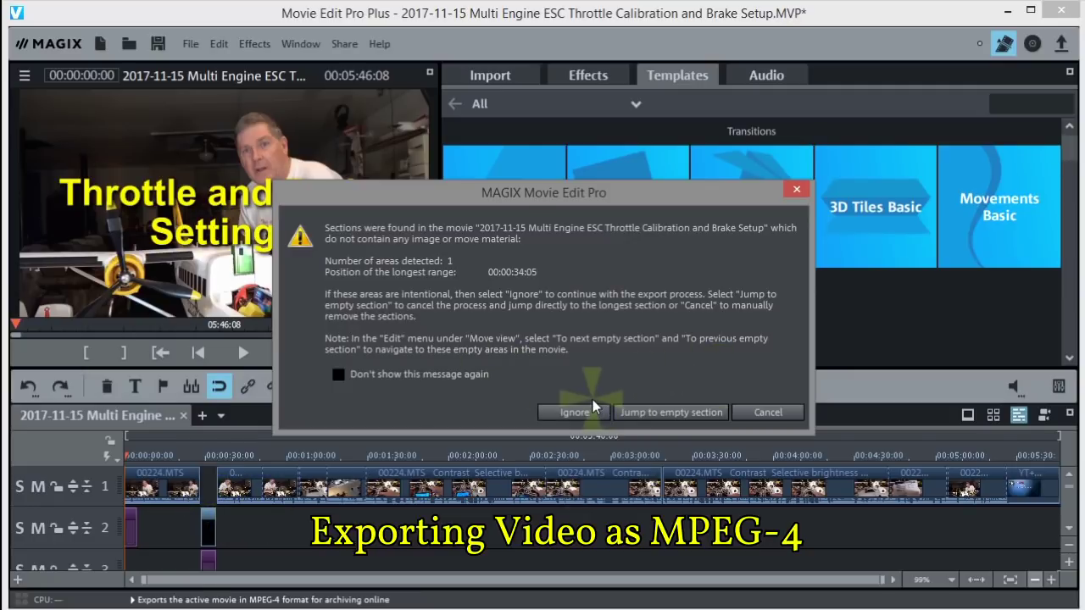
click(569, 413)
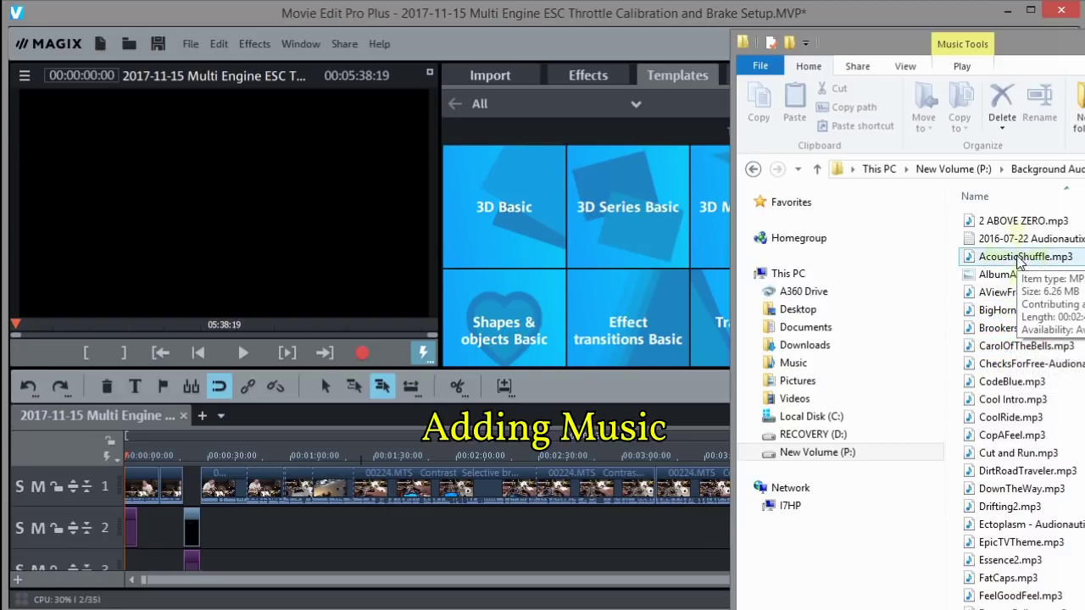
Add AcousticShuffle.mp3 from the file explorer to track 2 and align its start with the first 00224.MTS clip labelled Contrast
drag(1019, 261, 352, 536)
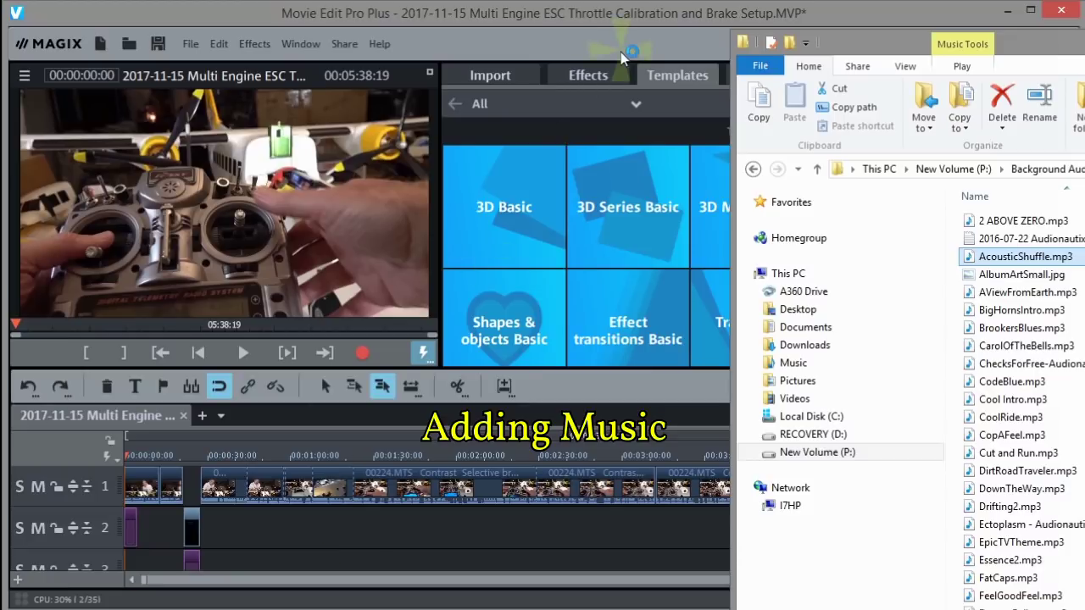
click(617, 10)
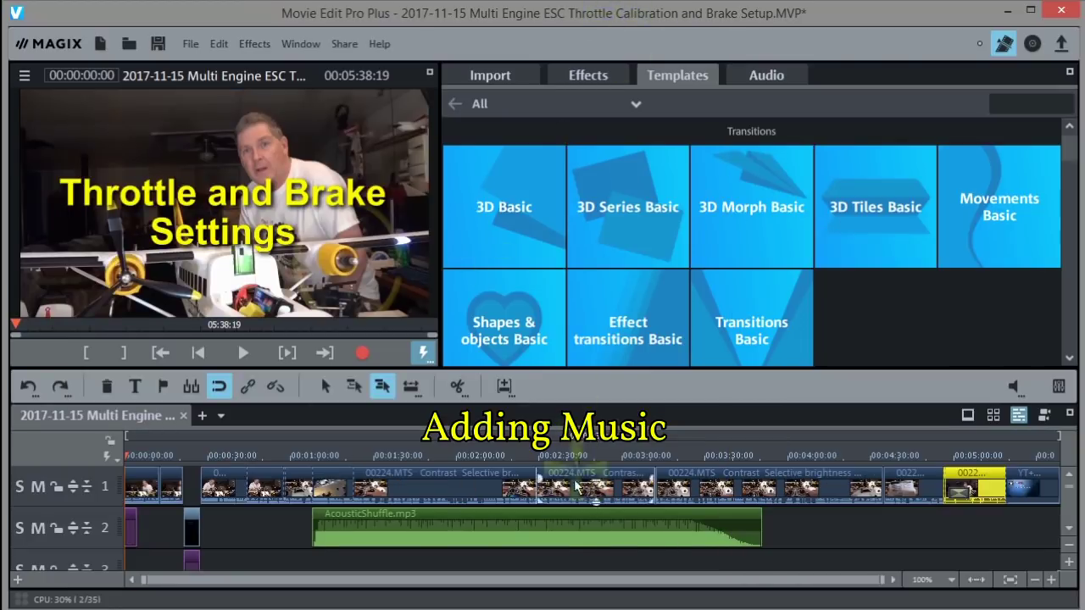
click(375, 521)
mouse_move(376, 521)
mouse_down()
mouse_move(424, 520)
mouse_move(378, 523)
mouse_up()
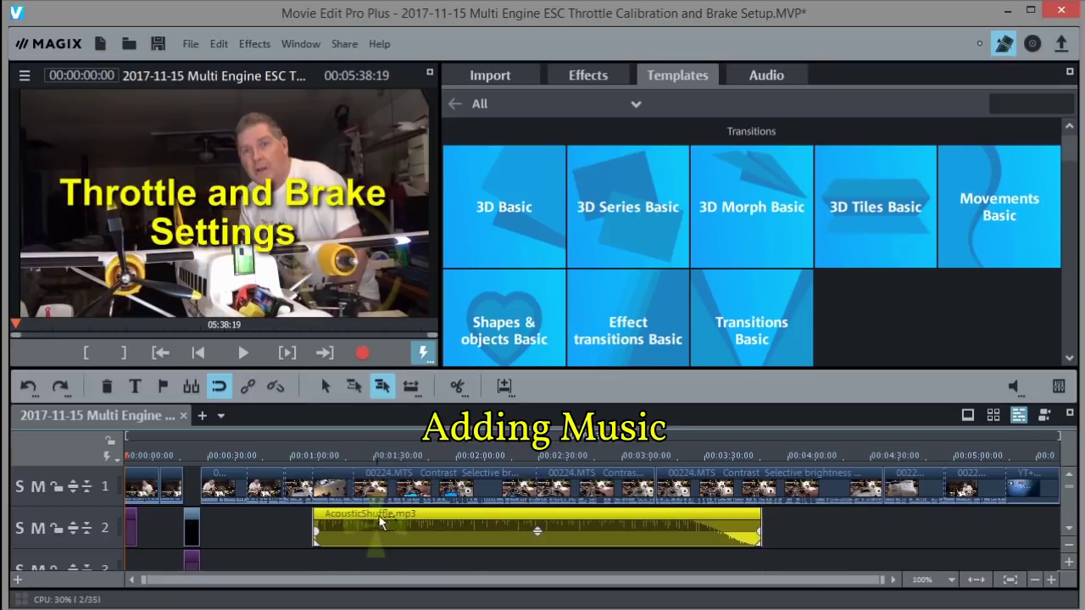
click(327, 386)
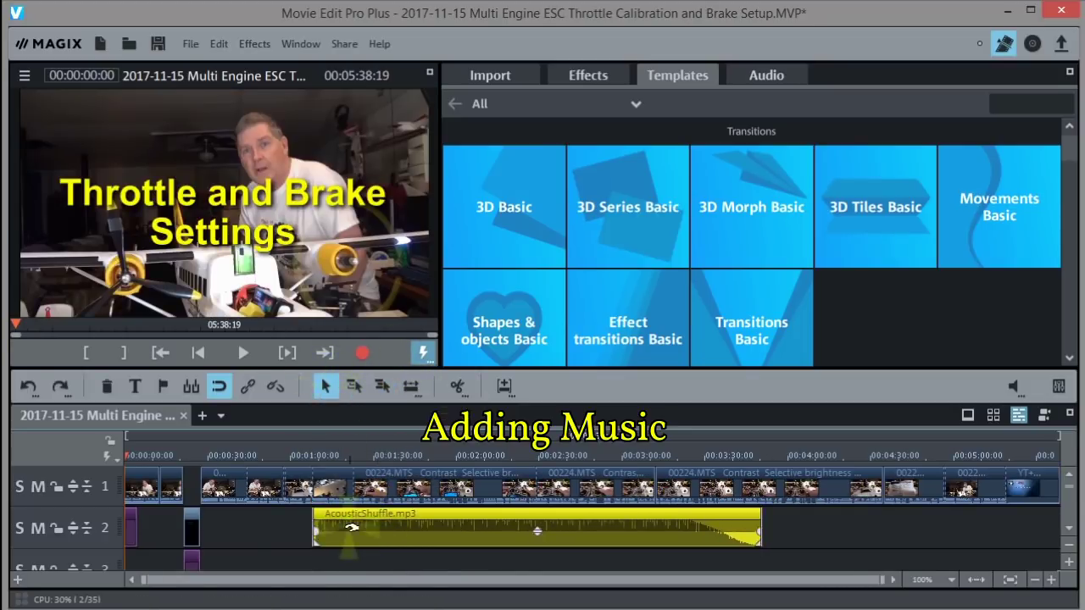
drag(351, 522, 389, 539)
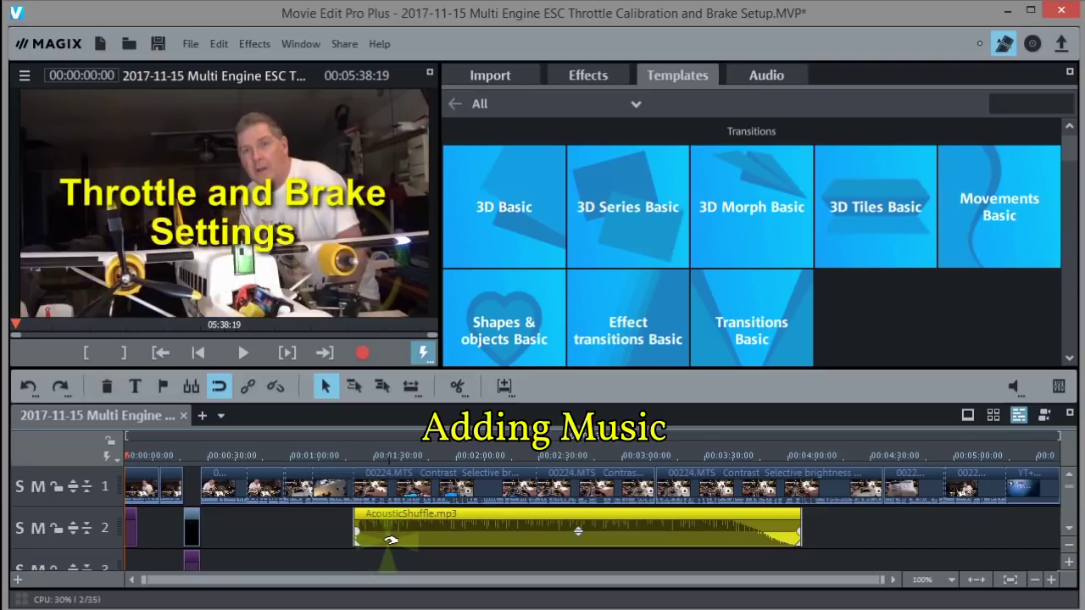
Lower the volume of AcousticShuffle.mp3 while playing from 00:01:22:18, and give its start a short fade-in
click(353, 455)
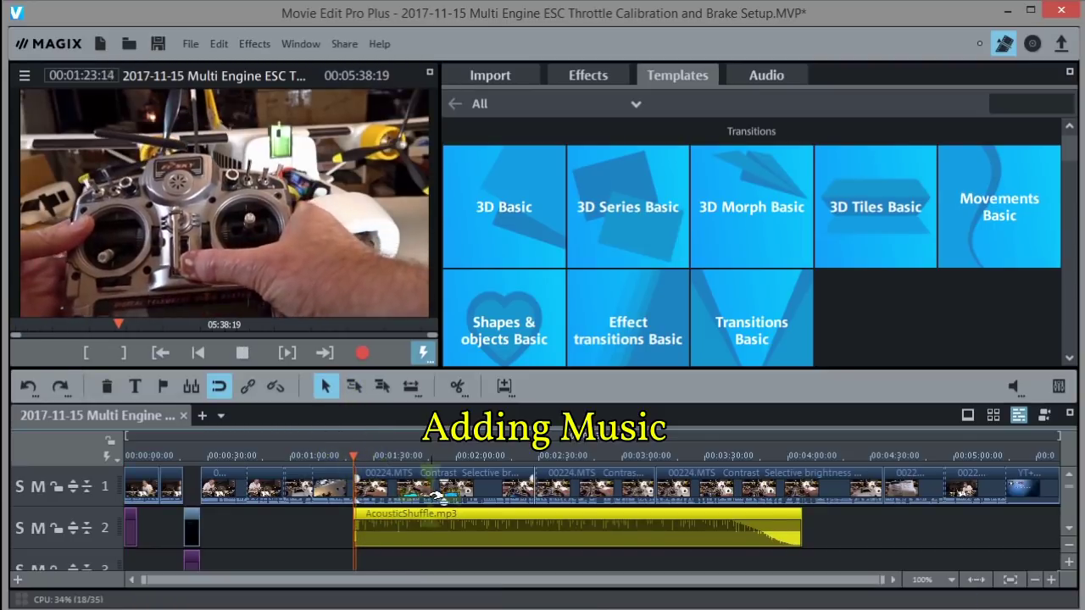
mouse_move(578, 532)
mouse_down()
mouse_move(581, 498)
mouse_move(580, 533)
mouse_up()
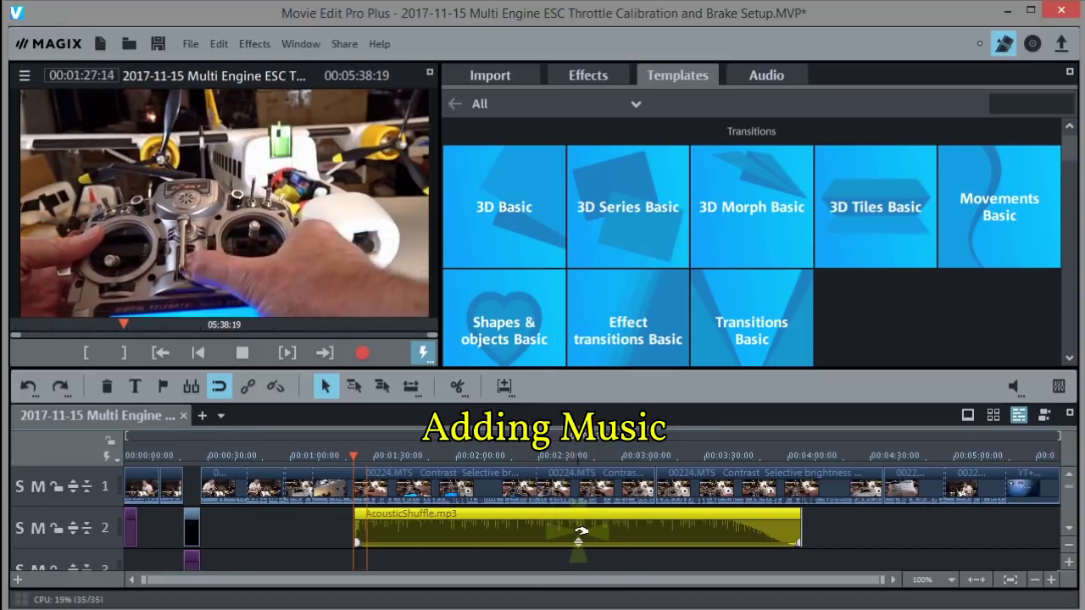
click(578, 533)
drag(578, 532, 577, 544)
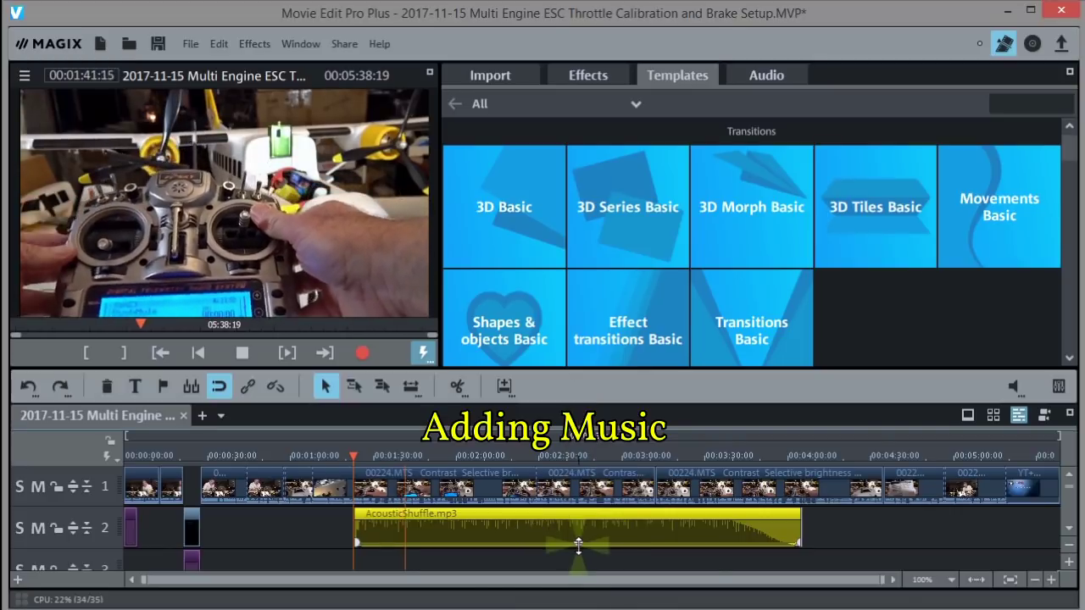
click(241, 355)
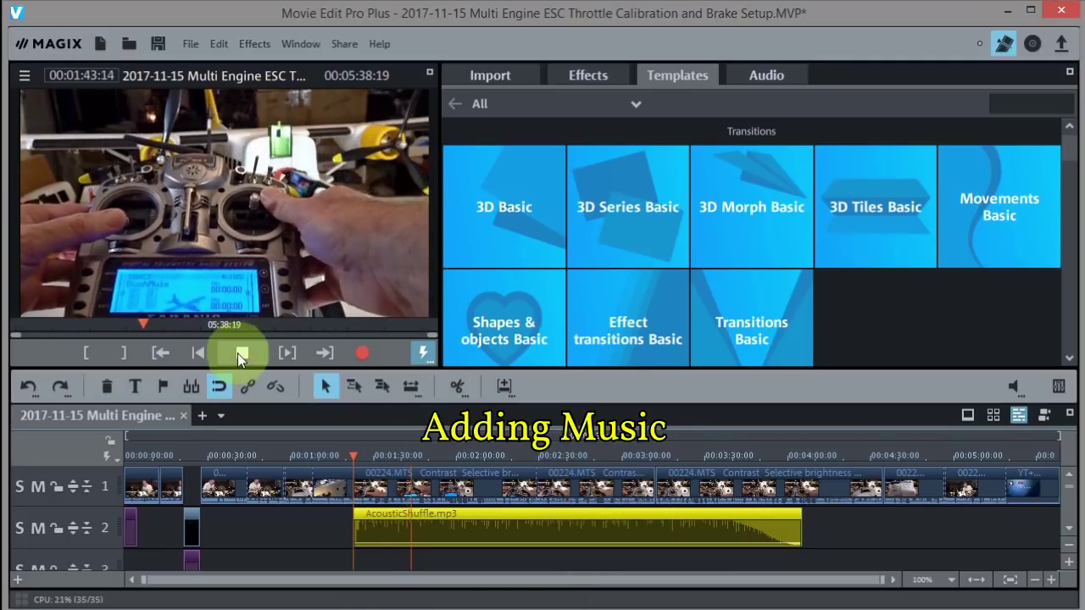
drag(357, 532, 377, 539)
click(354, 542)
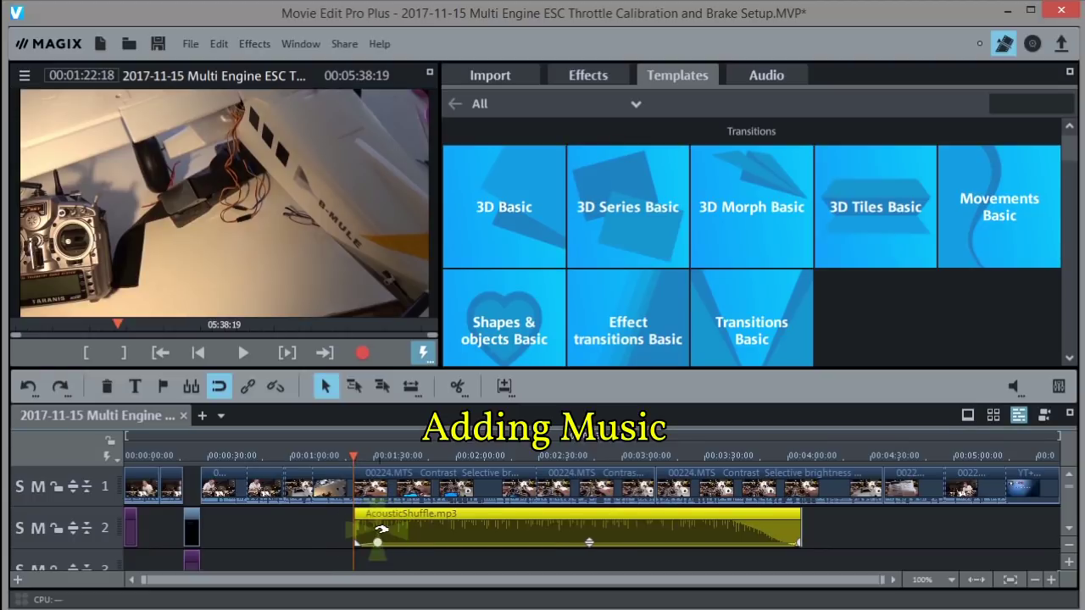
Raise the volume of AcousticShuffle.mp3, and set short fades at its start and end
click(584, 542)
drag(584, 542, 595, 423)
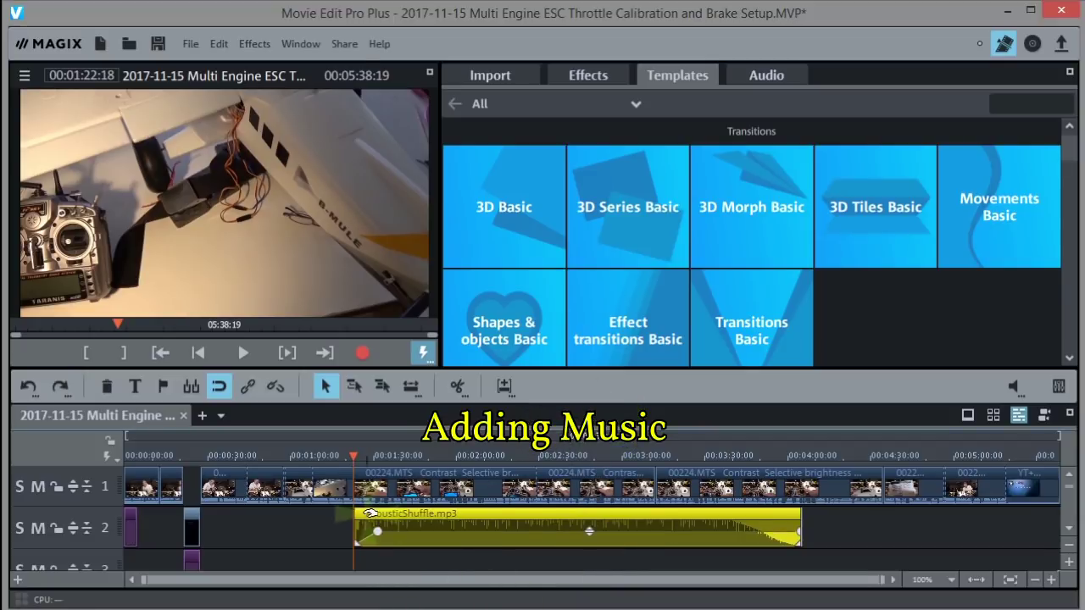
mouse_move(373, 528)
mouse_down()
mouse_move(354, 531)
mouse_move(382, 525)
mouse_move(354, 525)
mouse_move(381, 531)
mouse_up()
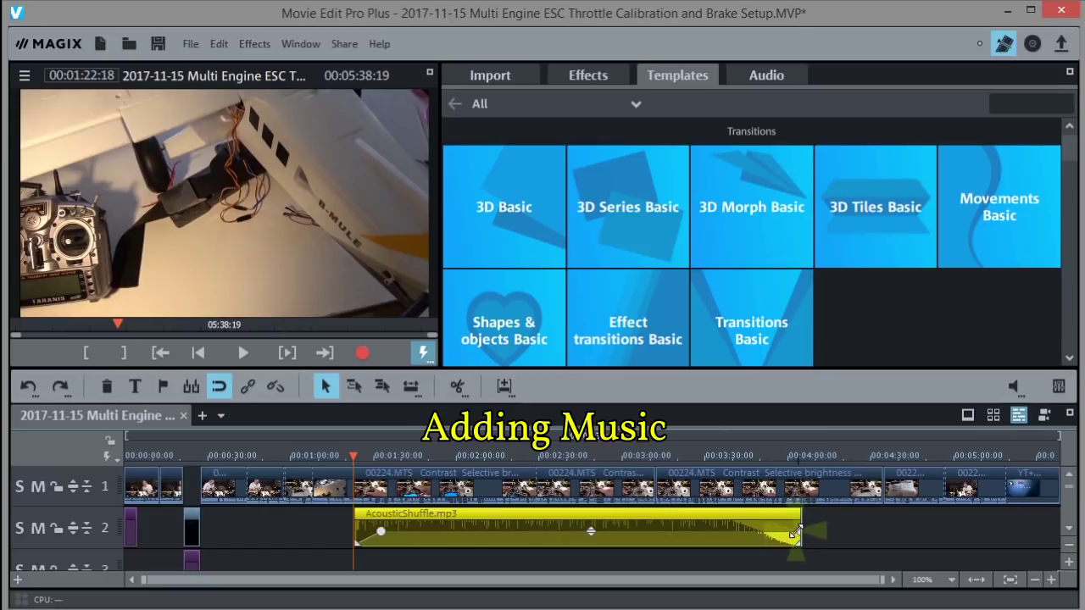
drag(793, 532, 770, 529)
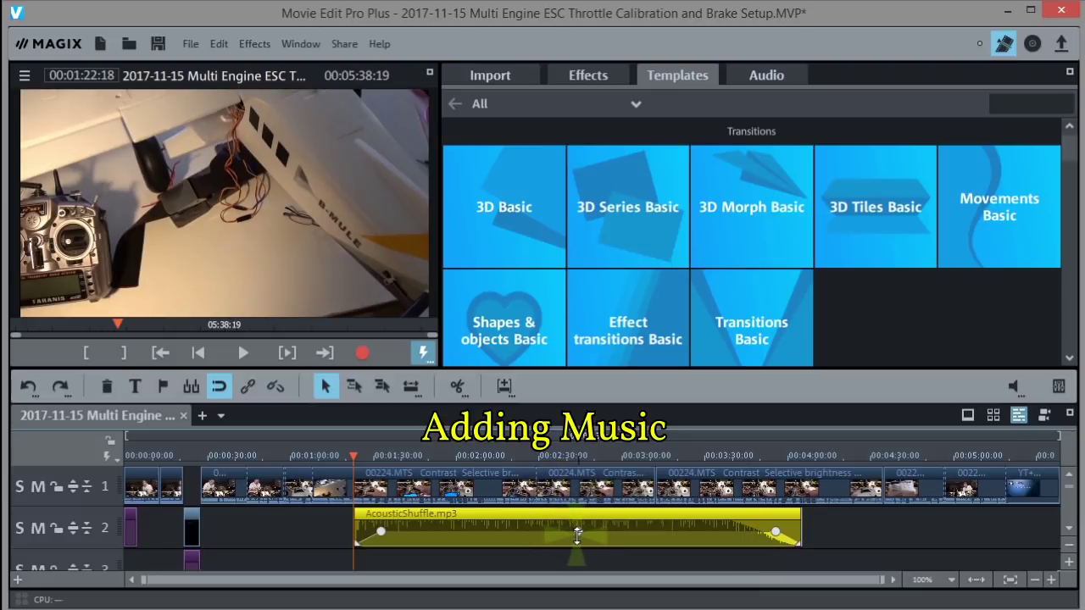
Show the audio mixer, close it, and fine-tune the volume of AcousticShuffle.mp3 directly on the clip
click(1058, 385)
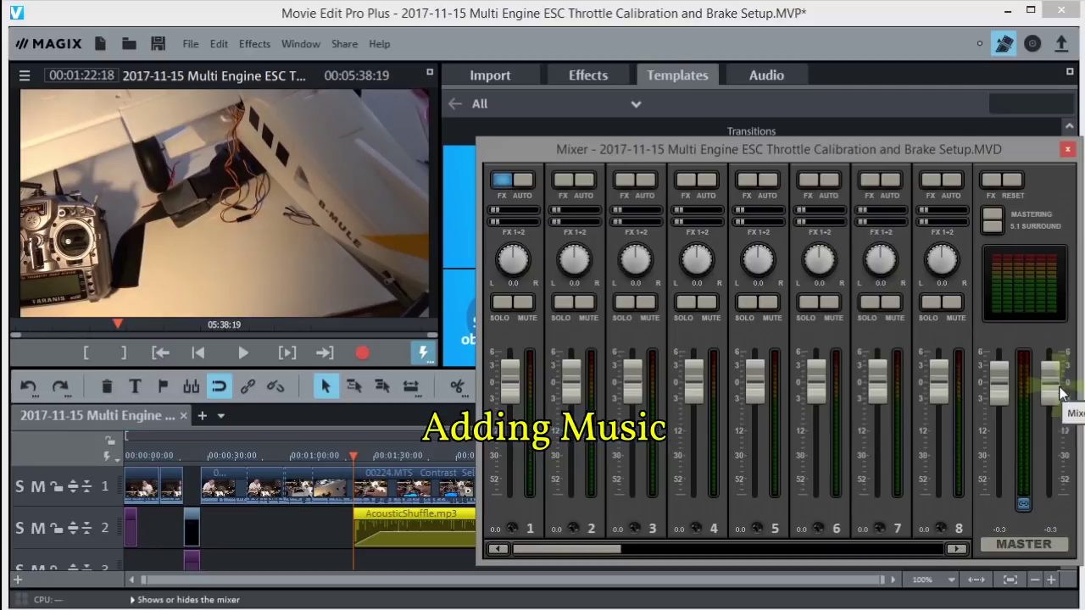
click(1066, 148)
mouse_move(564, 525)
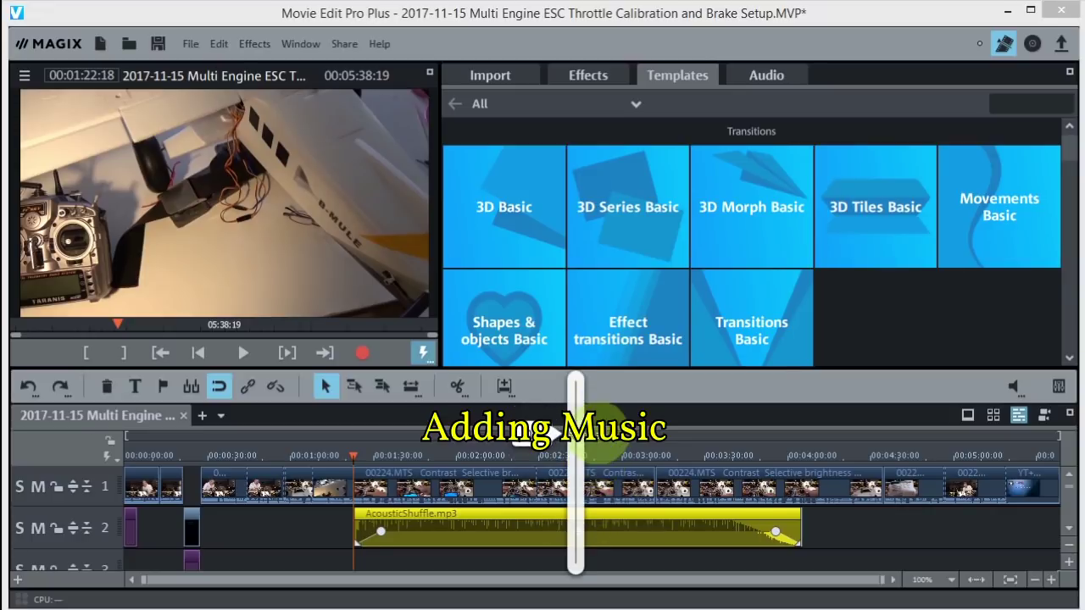
drag(576, 531, 576, 506)
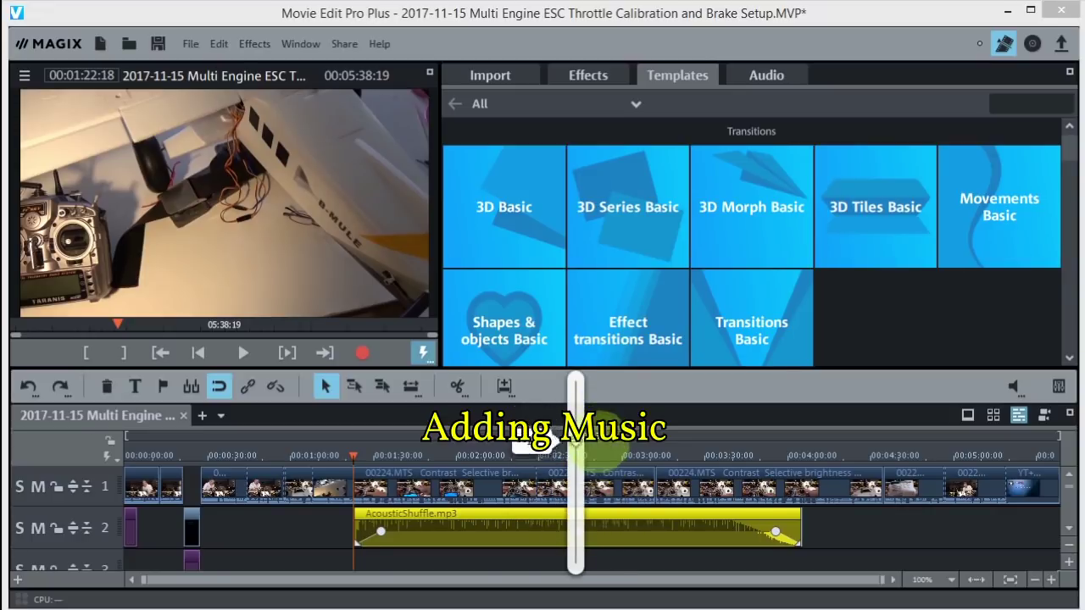
mouse_move(776, 530)
mouse_down()
mouse_move(805, 522)
mouse_move(774, 533)
mouse_up()
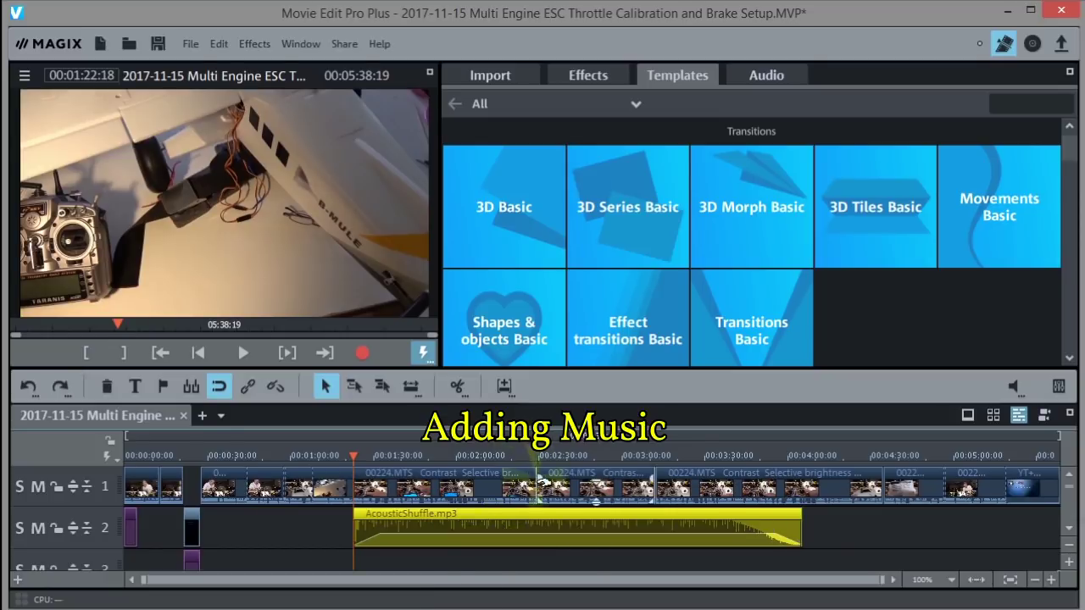
Select the first 00224.MTS clip labelled Contrast on track 1, above the start of the music
click(443, 498)
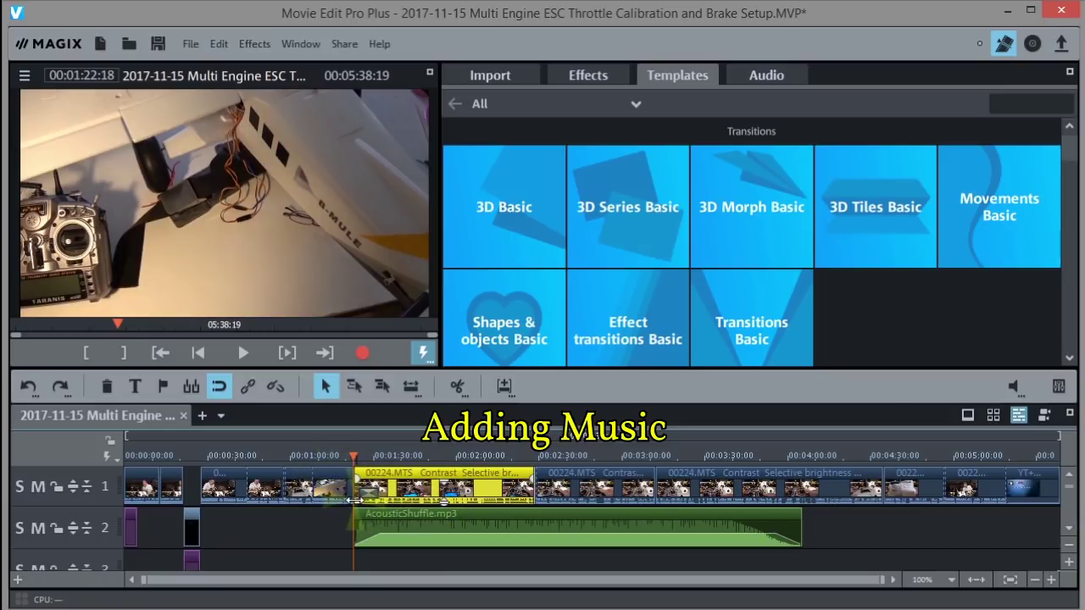
mouse_move(504, 508)
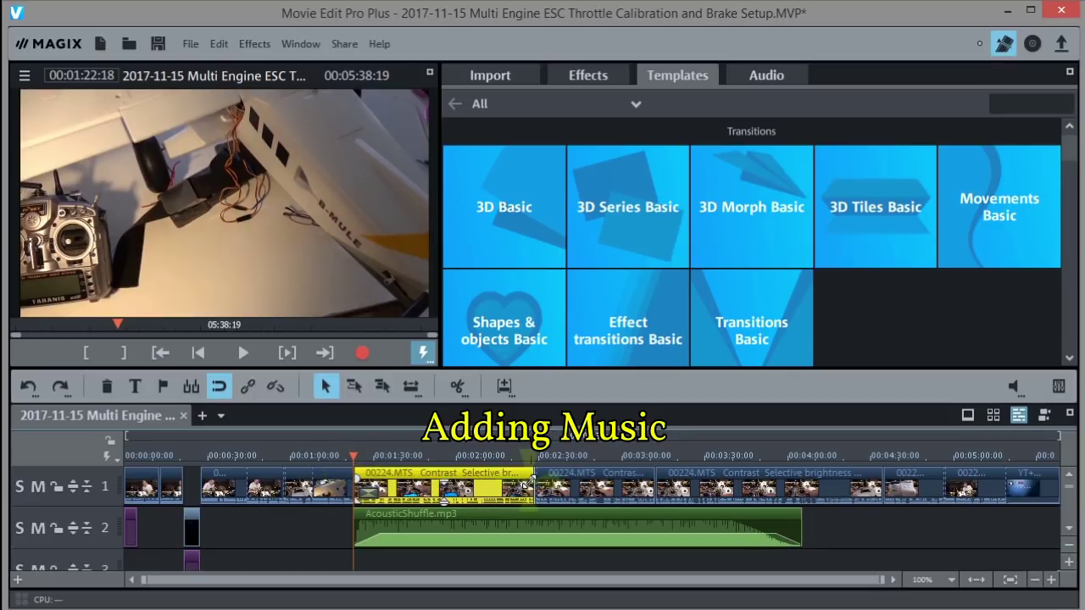
mouse_move(423, 519)
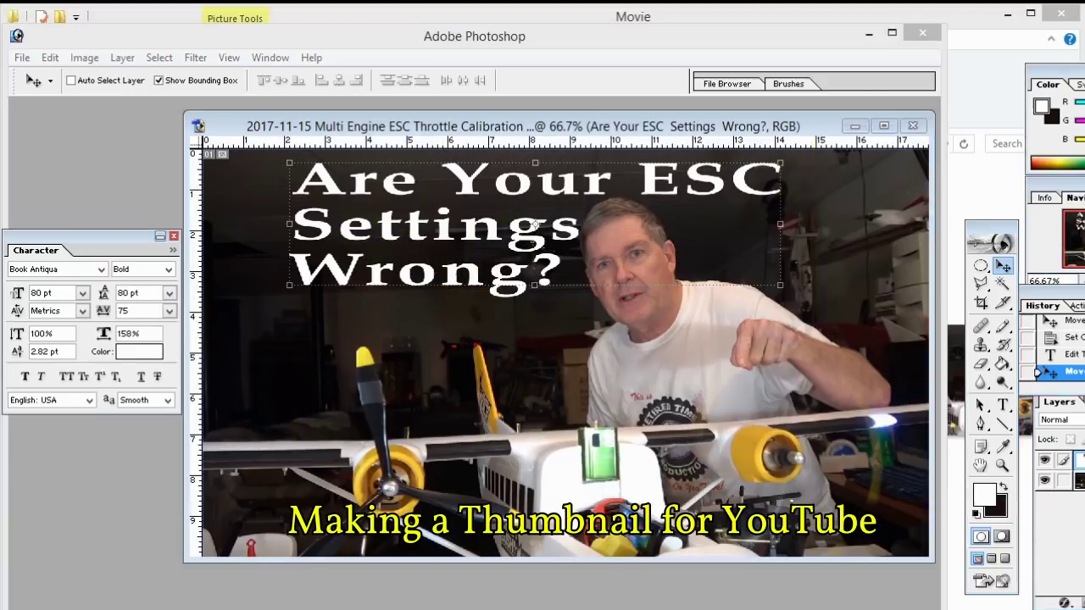
Switch to the file explorer and open the blue RTP RC HOW TO banner image in Photoshop as a separate document
key(alt+Tab)
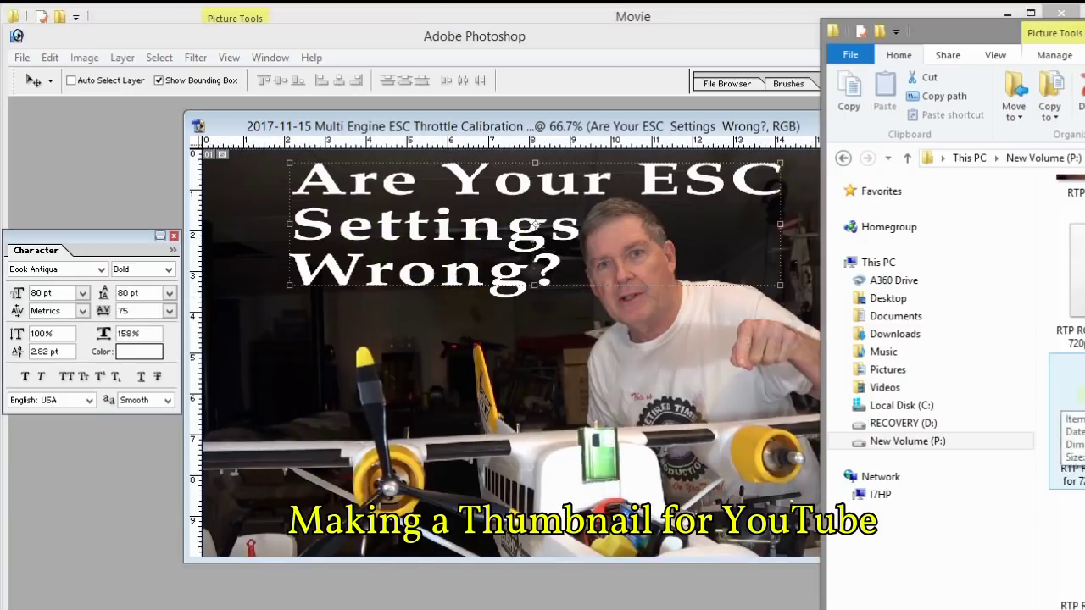
drag(1066, 398, 356, 399)
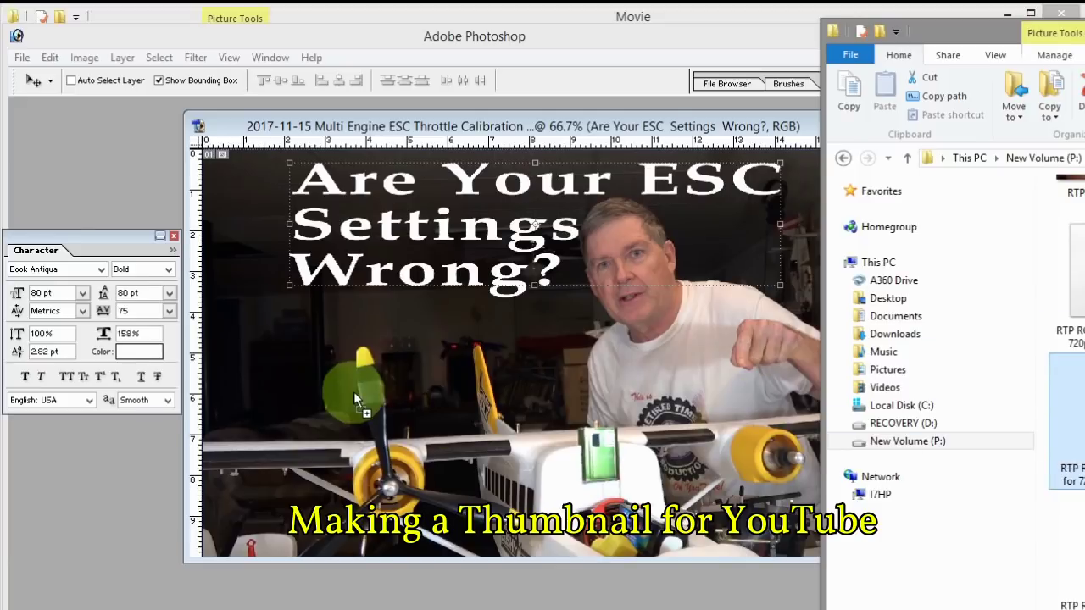
drag(276, 344, 79, 497)
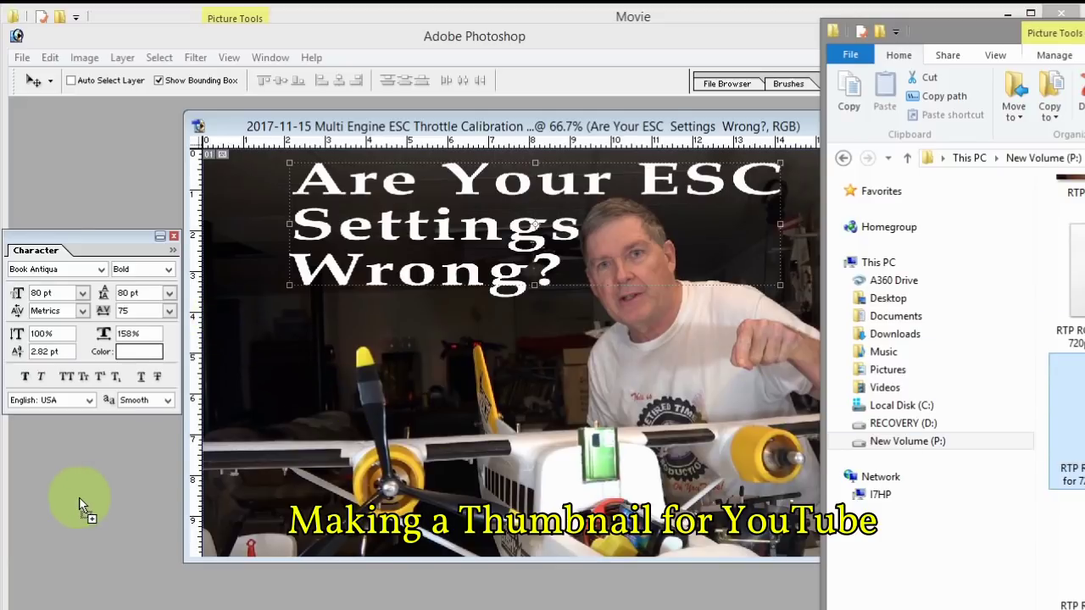
drag(280, 359, 279, 359)
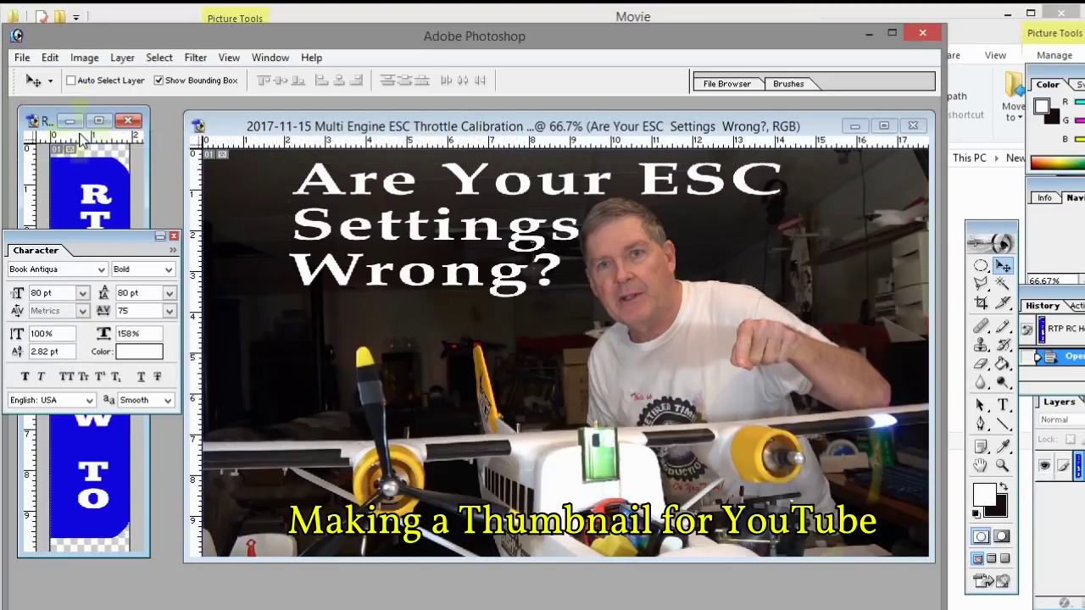
Copy the whole RTP RC HOW TO banner, paste it into the thumbnail image, and move it against the picture's left edge
key(ctrl+a)
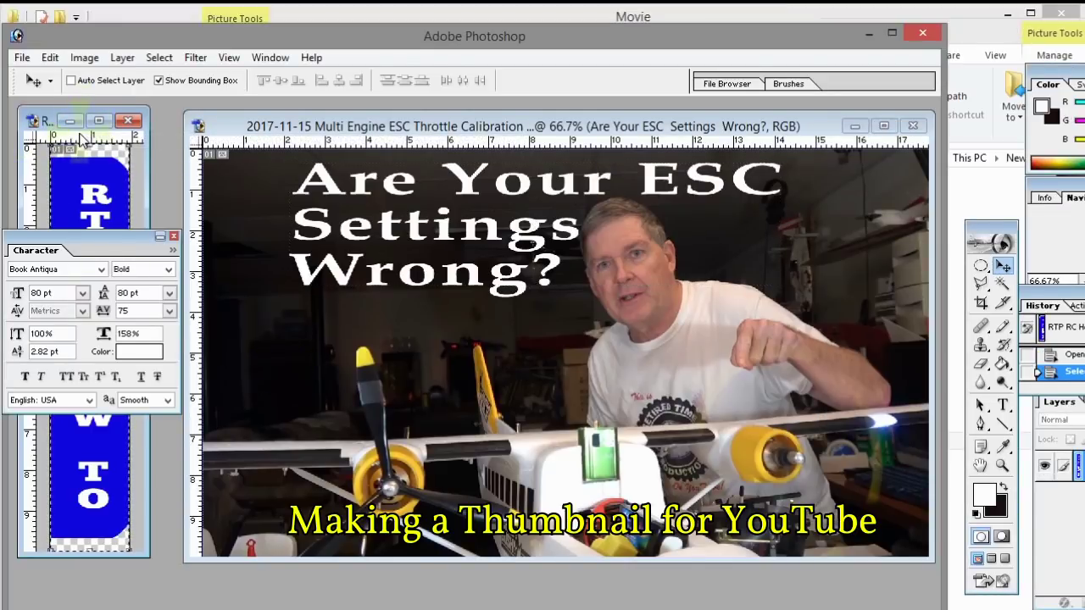
click(381, 129)
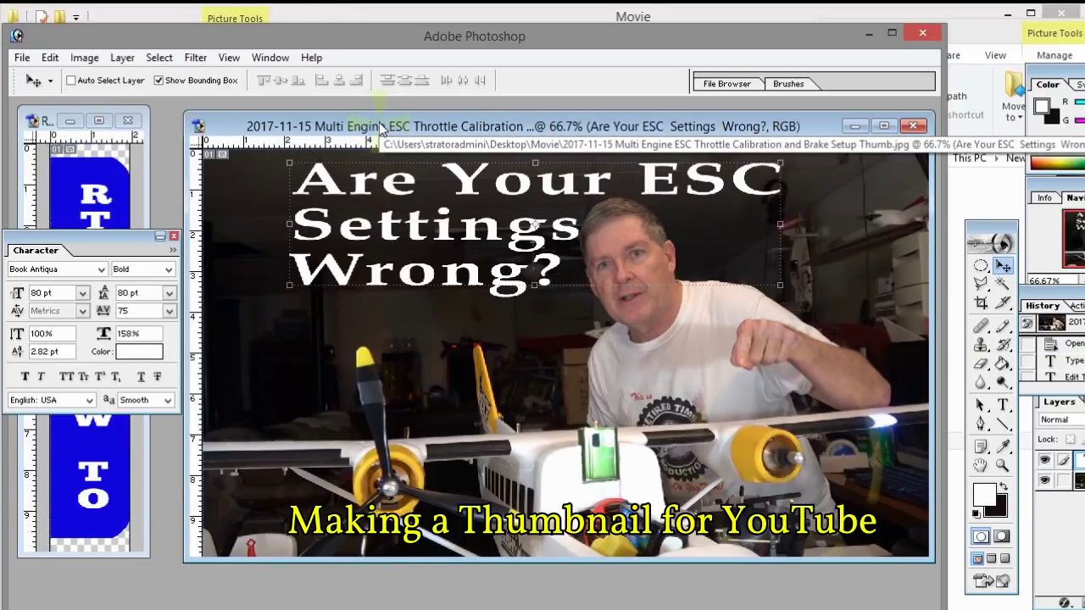
key(ctrl+v)
drag(573, 350, 244, 344)
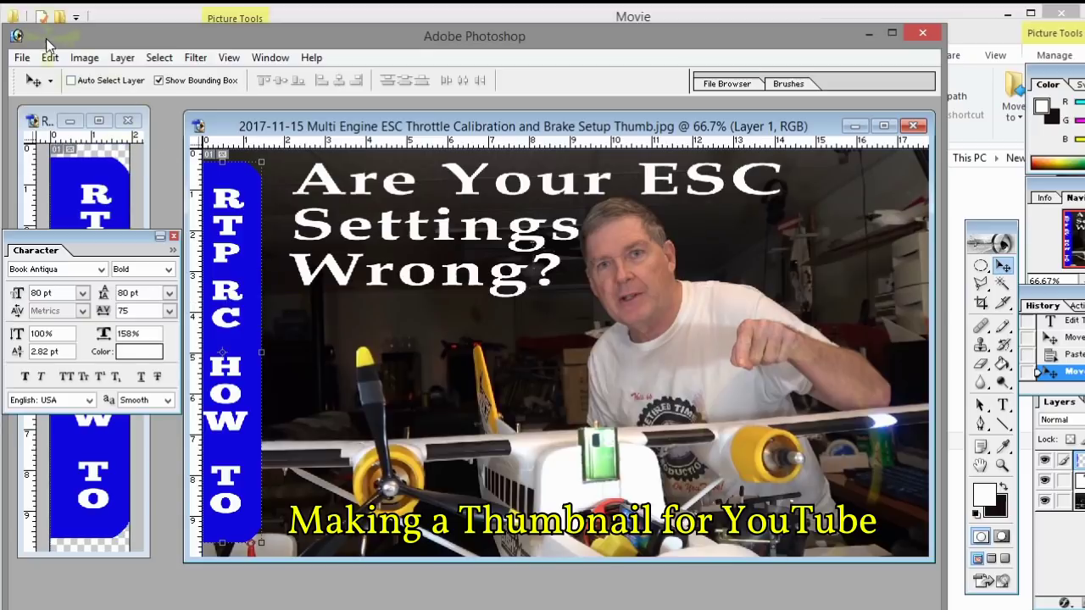
Scale the pasted banner to 92.5% width and 91.3% height, and position it at X 38.2 px, Y 370.3 px
click(50, 56)
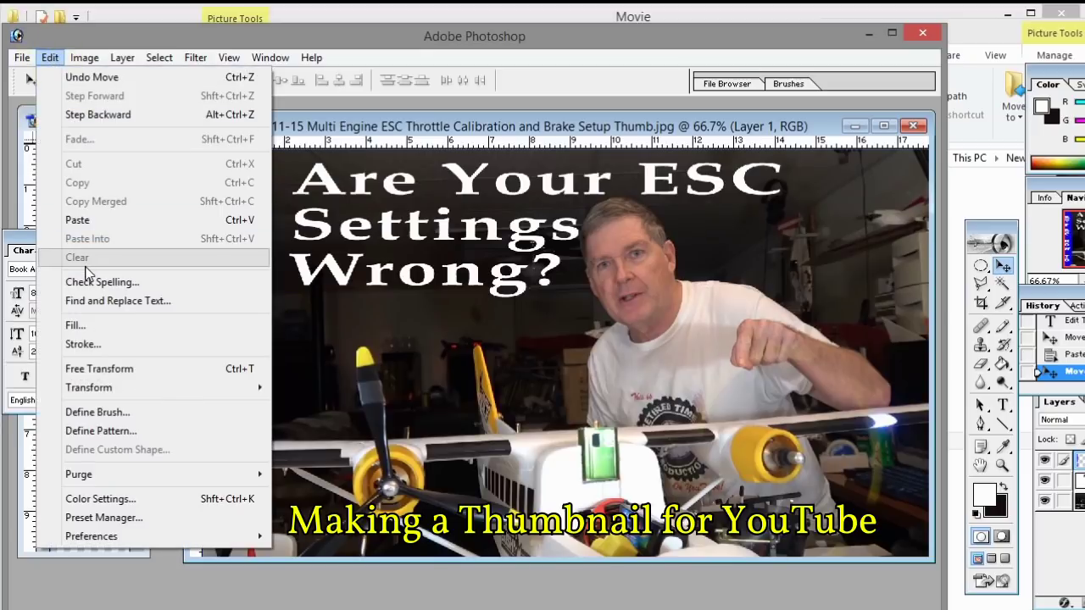
mouse_move(89, 387)
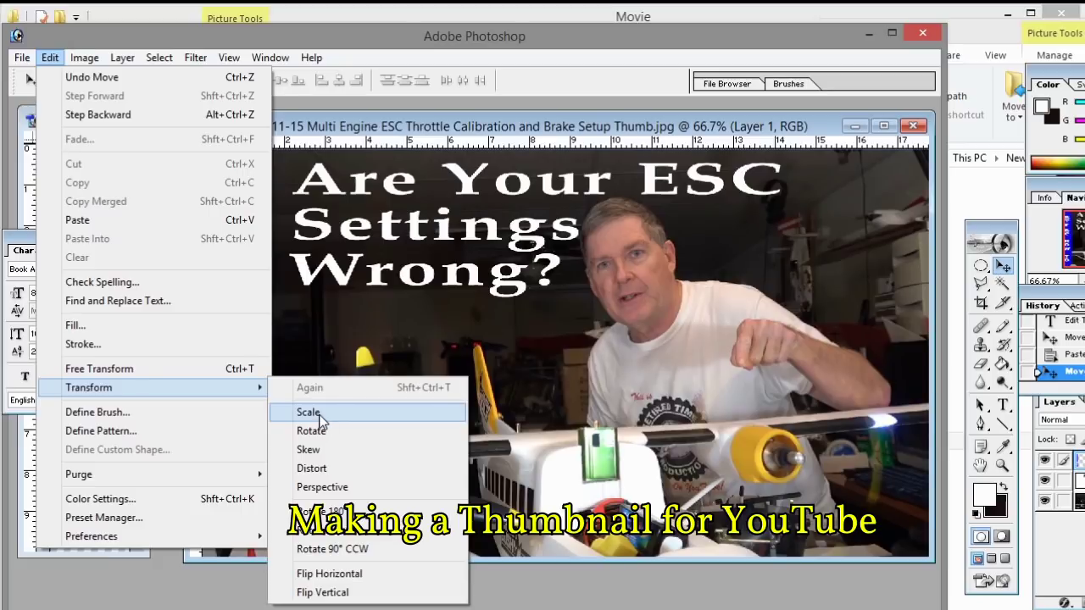
click(319, 415)
drag(221, 158, 222, 193)
mouse_move(262, 367)
mouse_down()
mouse_move(245, 359)
mouse_move(262, 362)
mouse_up()
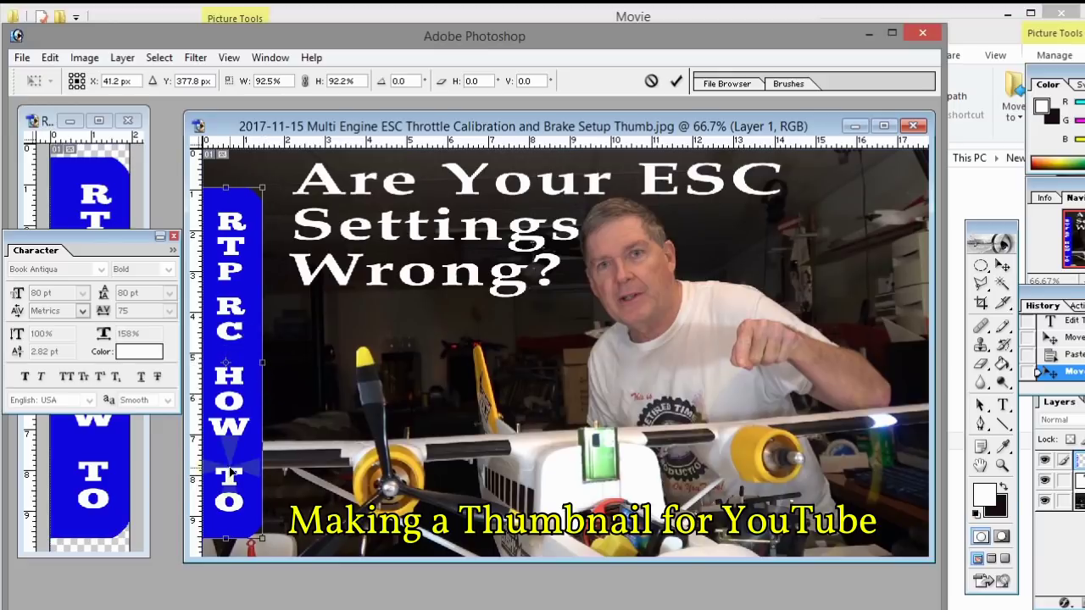
drag(225, 539, 226, 534)
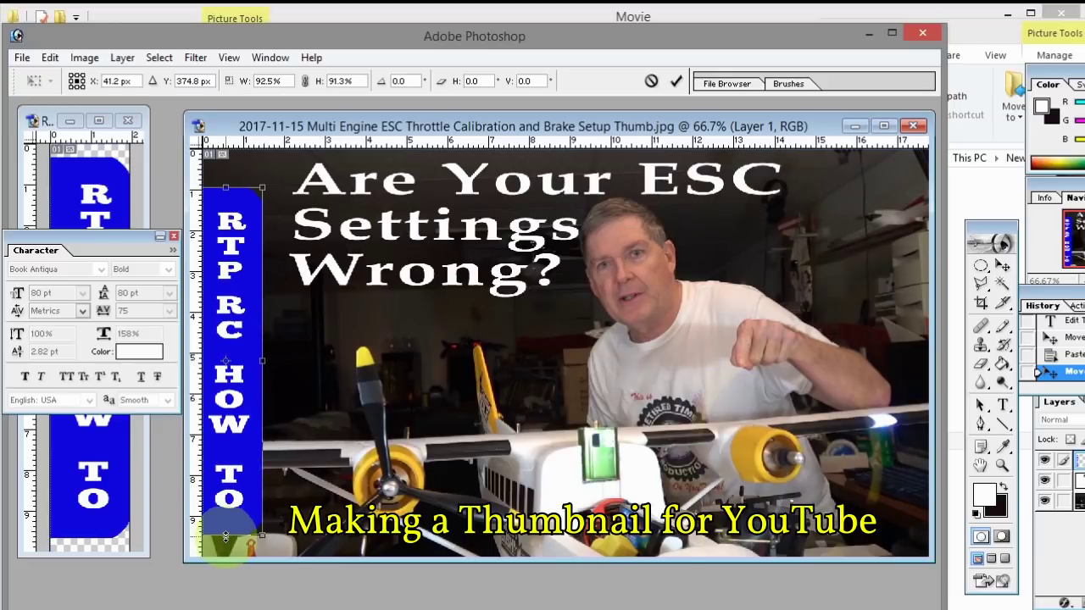
click(253, 343)
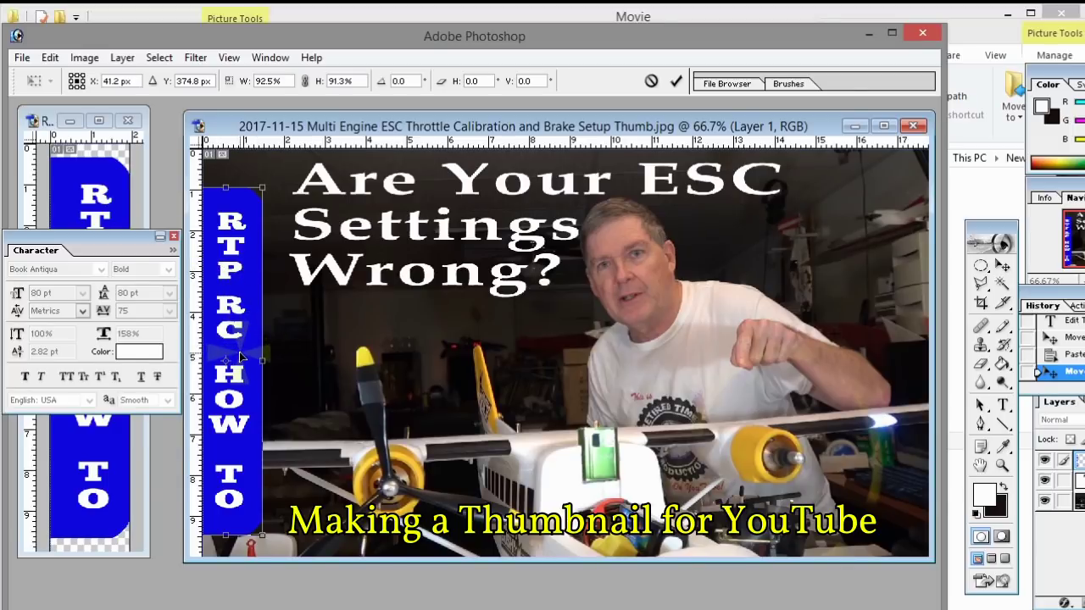
drag(240, 357, 239, 355)
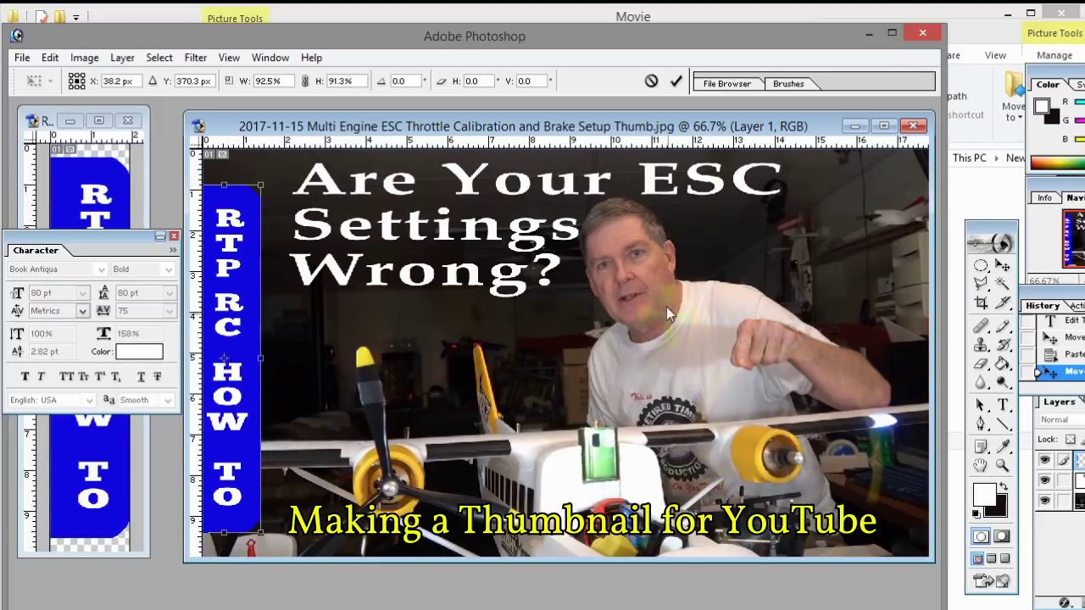
Save the thumbnail with its layers as a Photoshop PSD file in the Movie folder, applying the banner's transformation
click(22, 58)
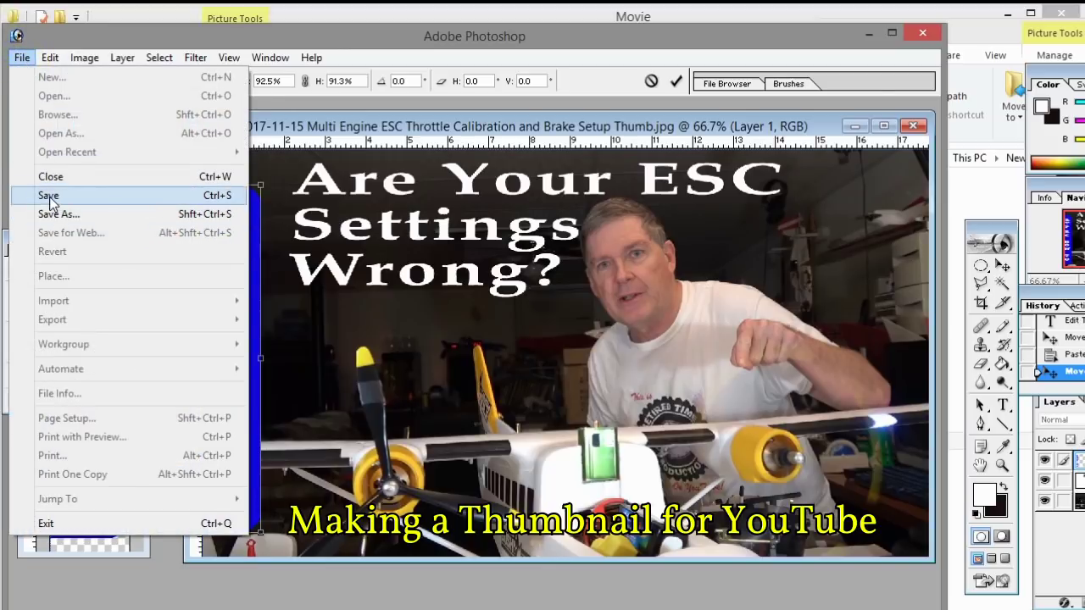
click(51, 197)
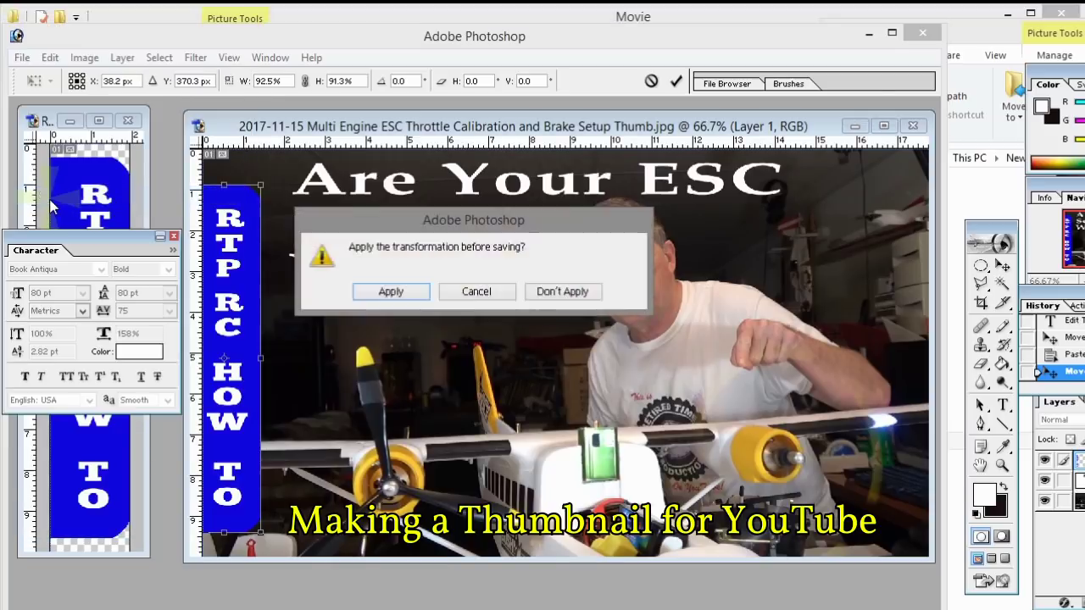
click(387, 292)
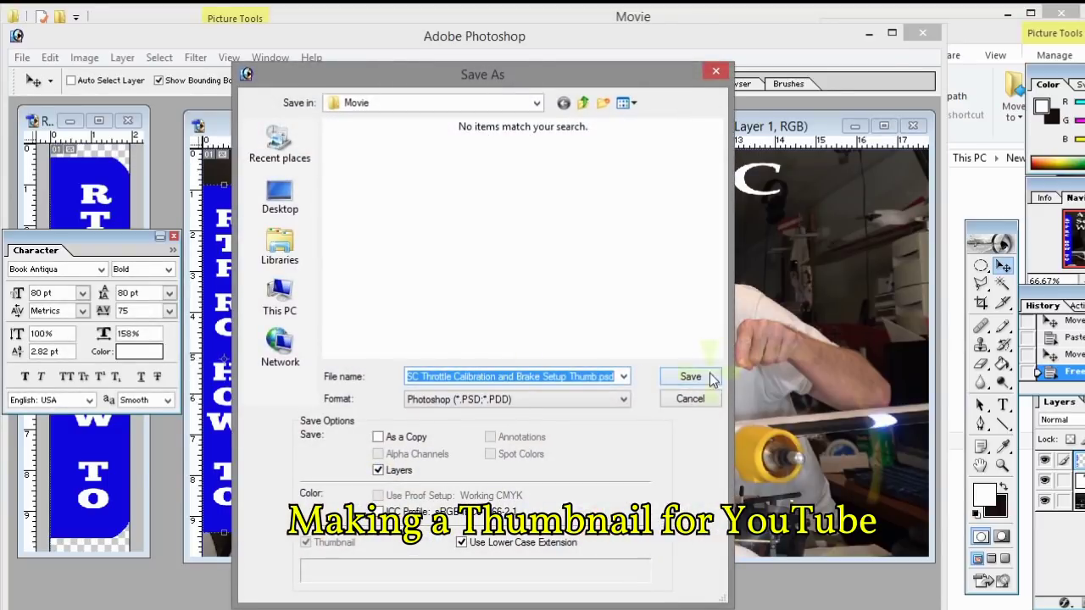
click(690, 376)
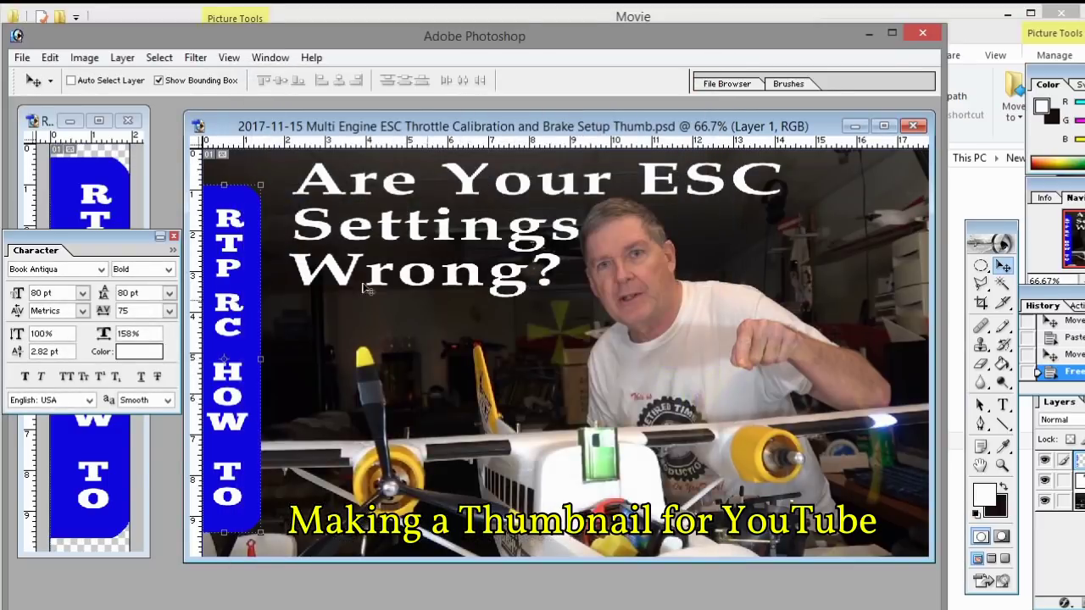
Save a JPEG copy over the existing Thumb.jpg in the Movie folder, with quality 12 Maximum and Baseline ("Standard") format
click(22, 57)
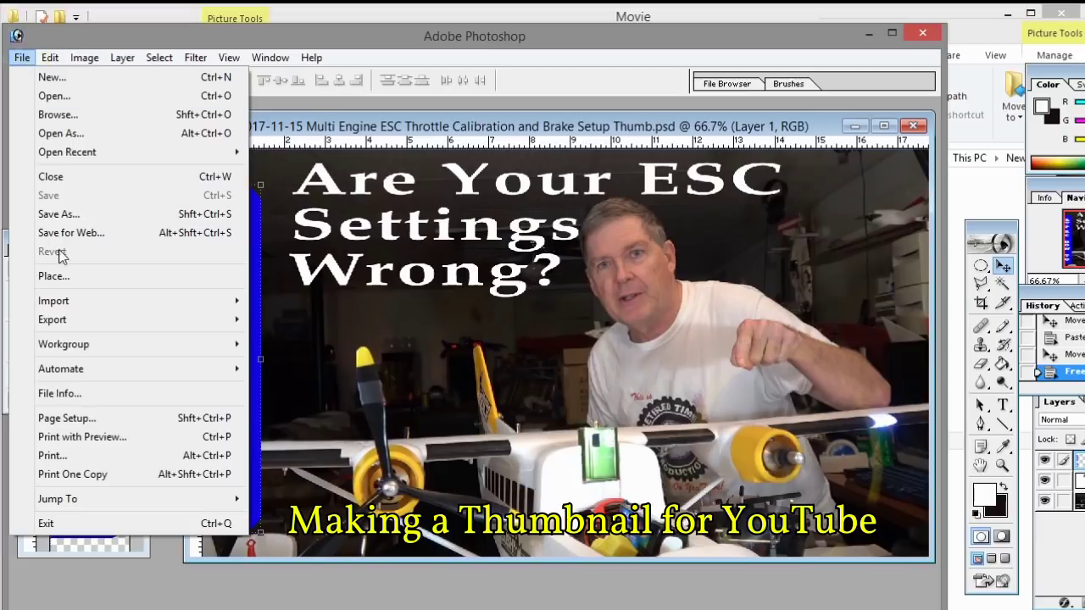
mouse_move(66, 305)
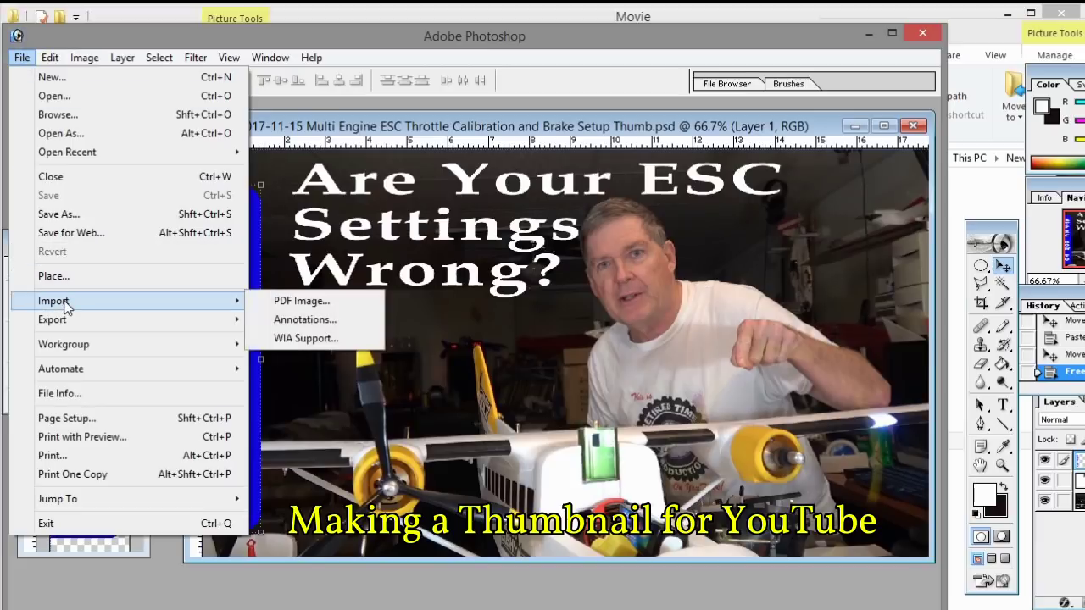
click(65, 213)
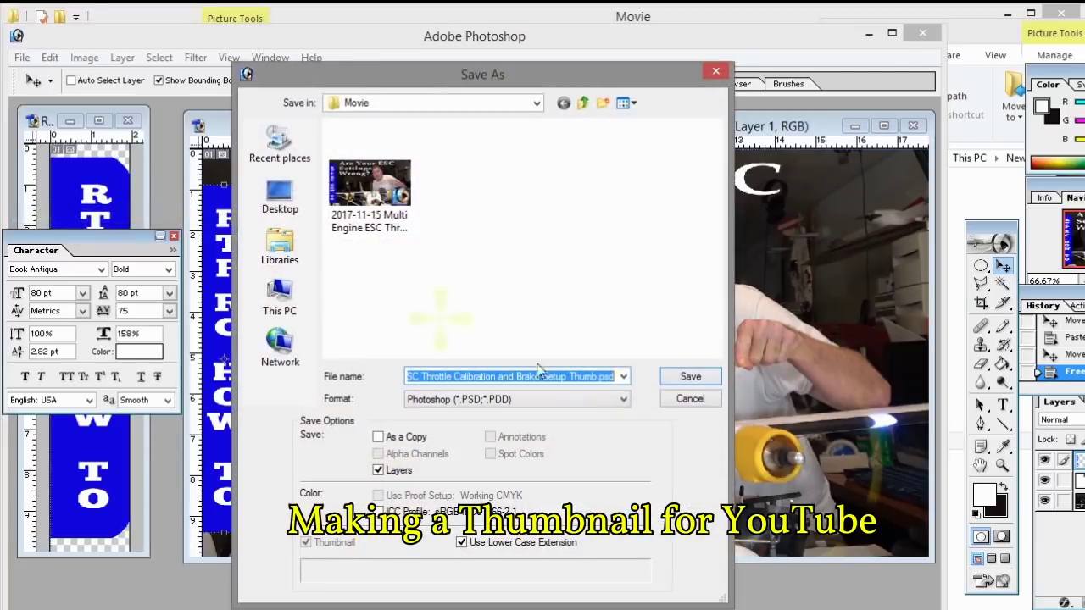
click(623, 399)
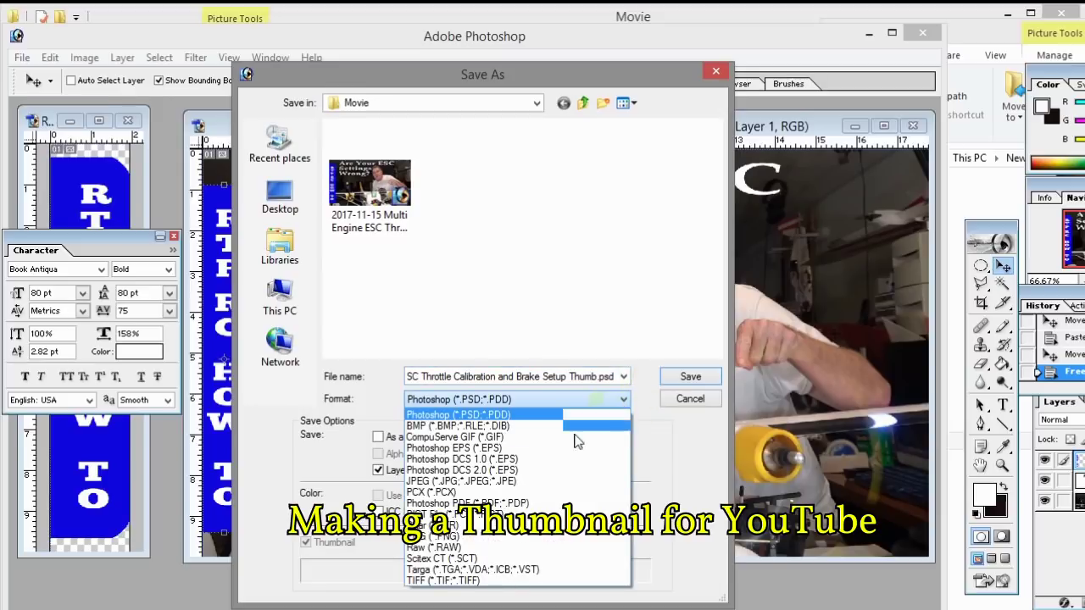
click(507, 480)
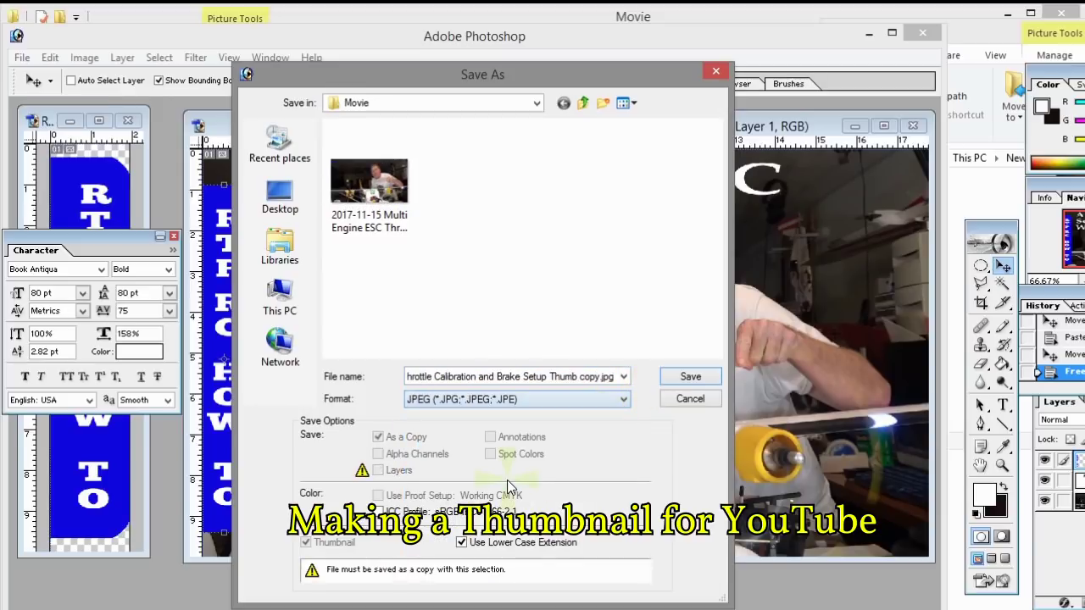
click(383, 193)
click(691, 376)
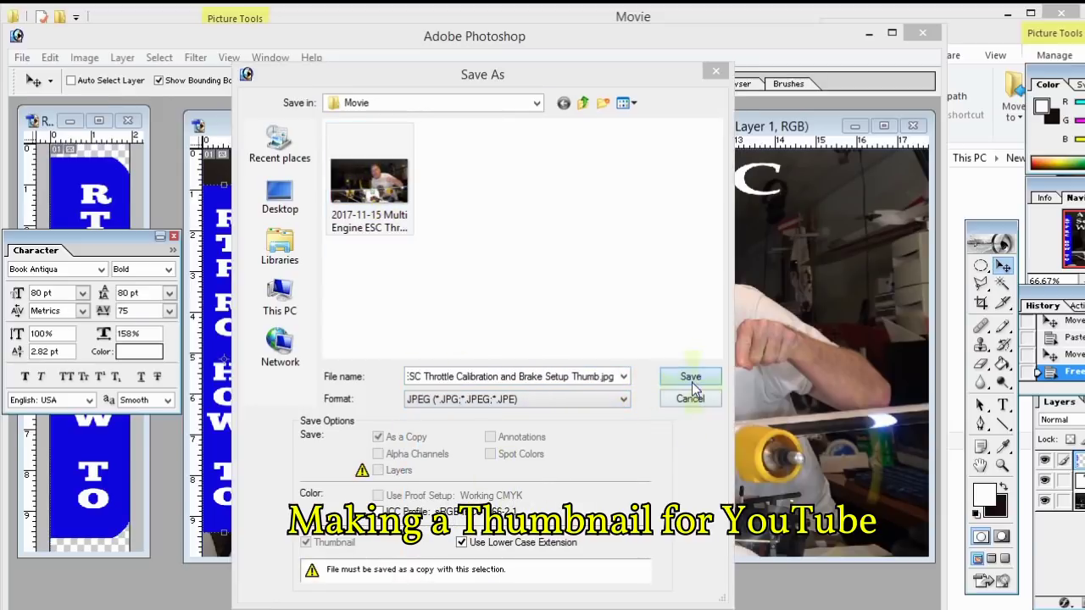
click(400, 291)
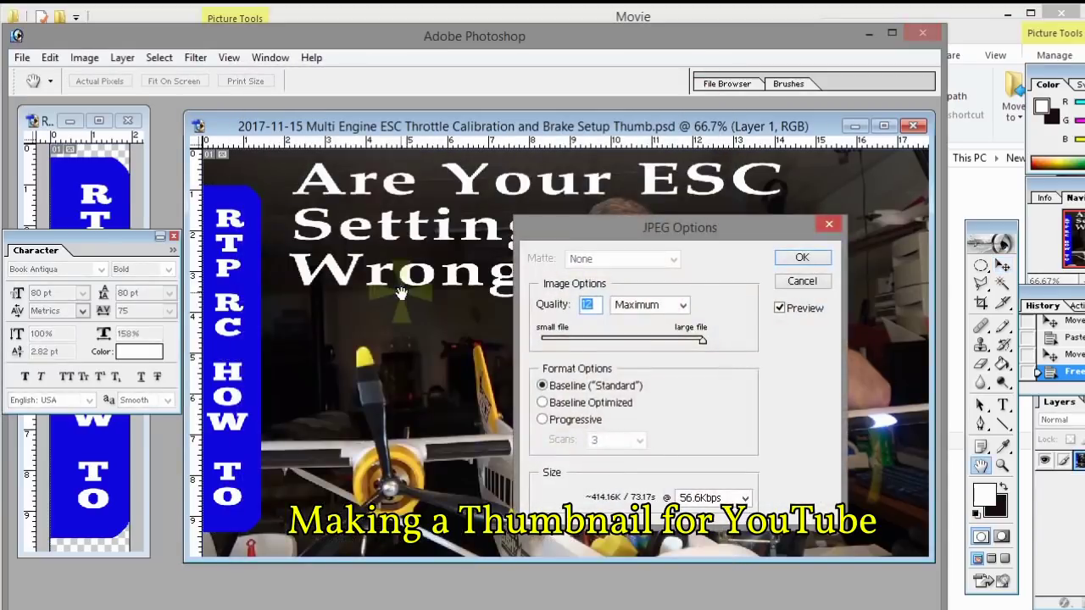
click(799, 261)
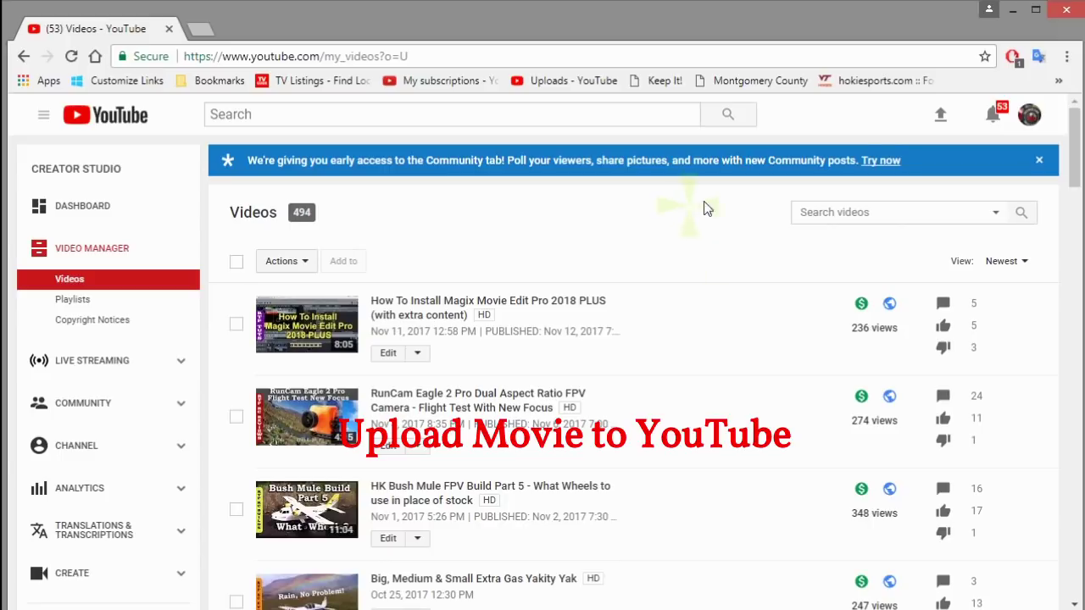
Start a YouTube upload with the Multi Engine ESC Throttle Calibration and Brake Setup MP4 from the Movie folder
click(940, 119)
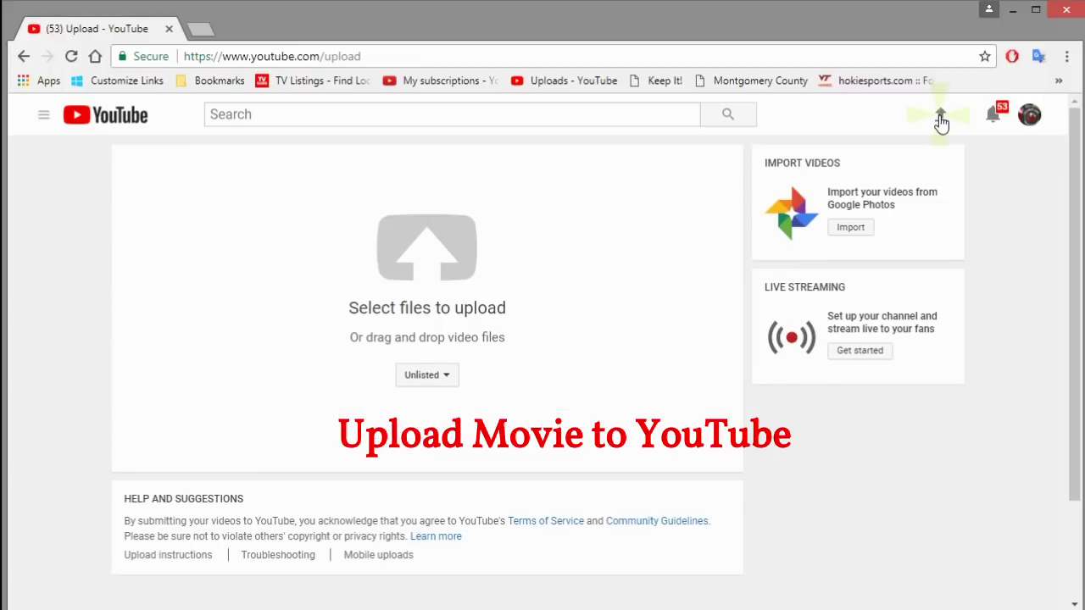
click(1084, 241)
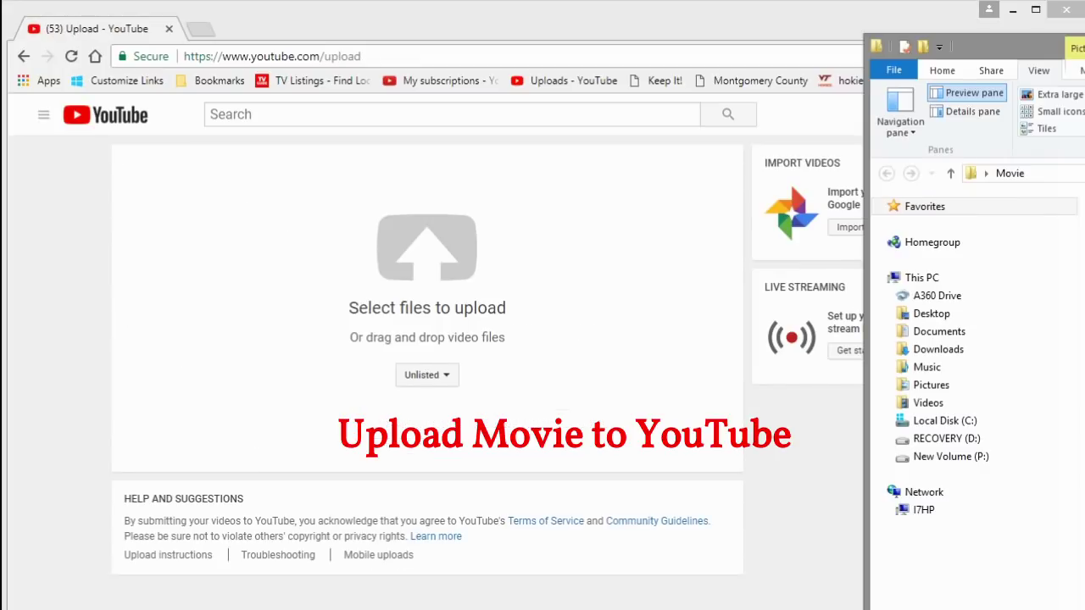
drag(1083, 254, 422, 272)
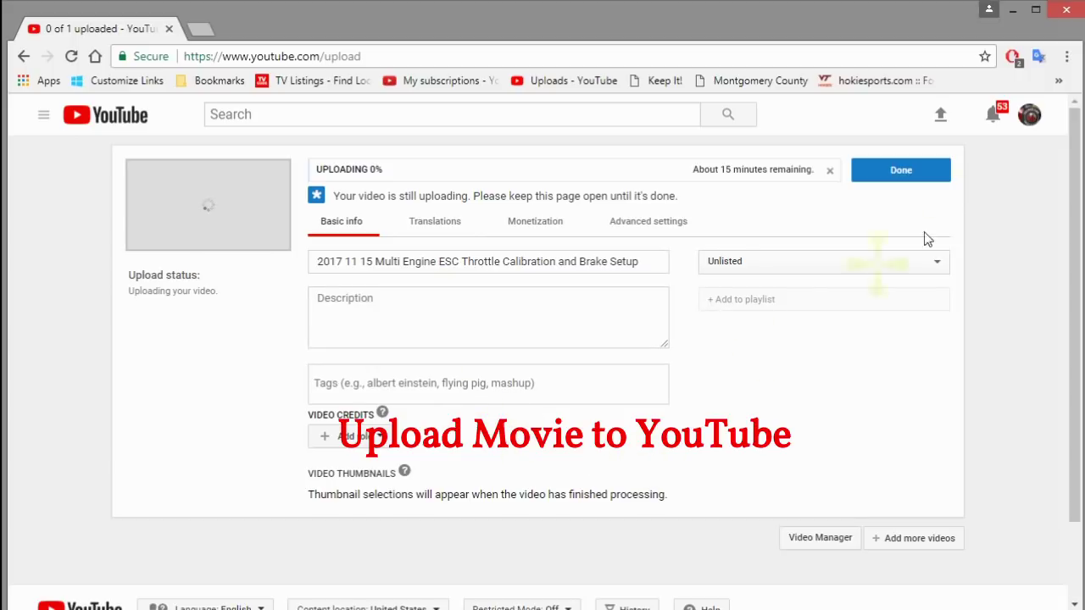
Upload "2017-11-15 Multi Engine ESC Throttle Calibration and Brake Setup Thumb.jpg" from the desktop's Movie folder as the video's custom thumbnail
drag(1080, 223, 1058, 339)
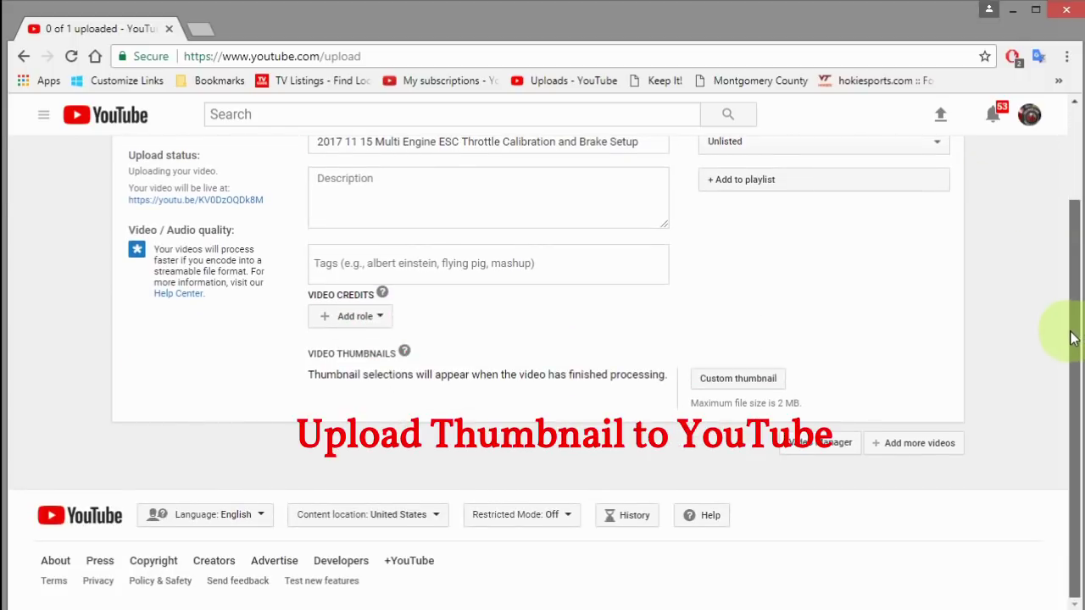
click(726, 379)
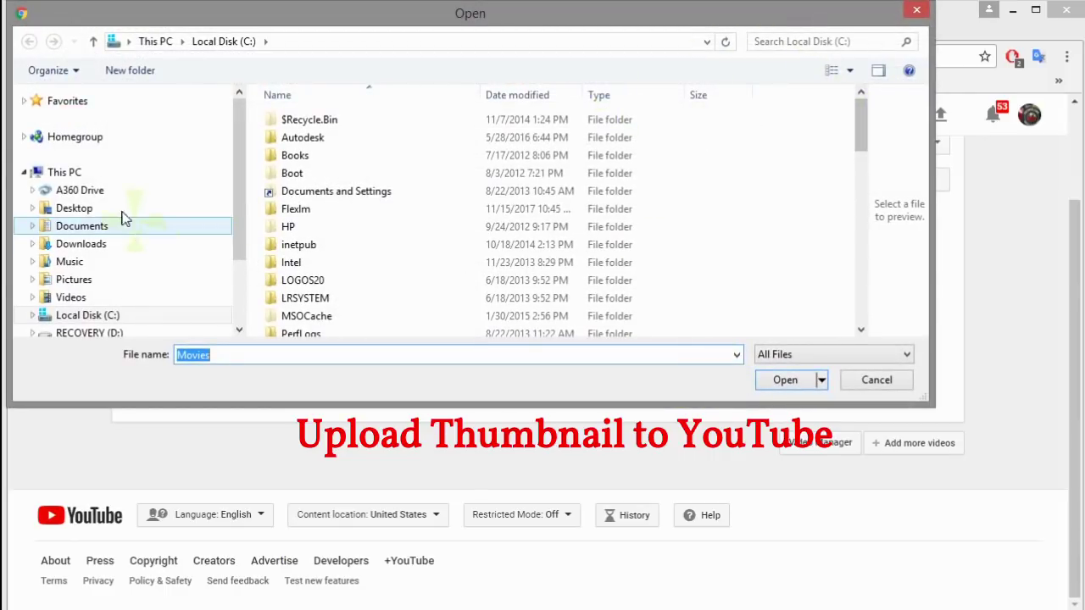
click(74, 209)
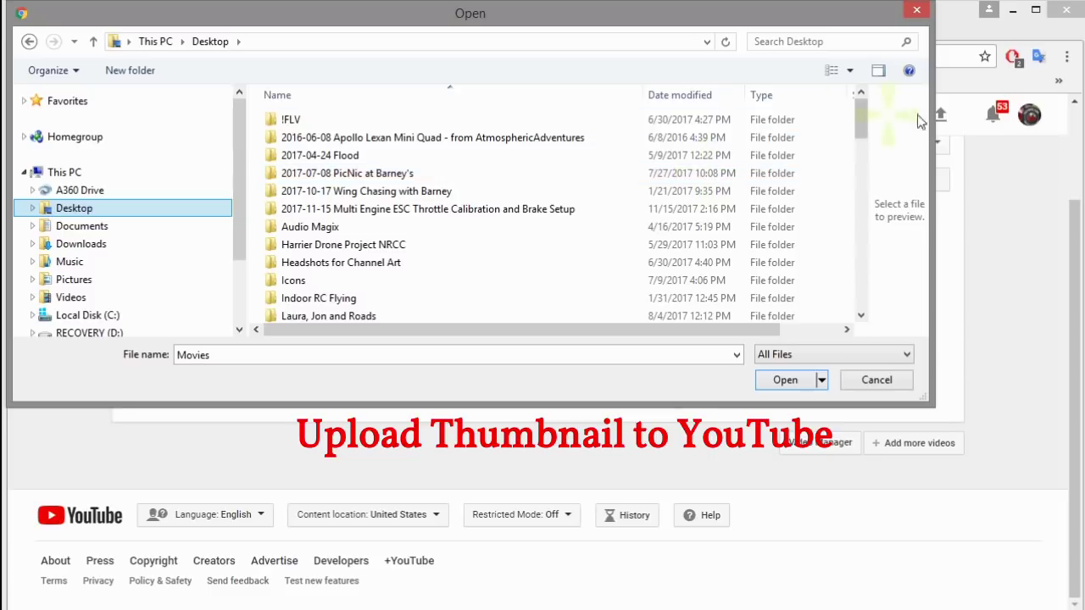
drag(861, 110, 861, 139)
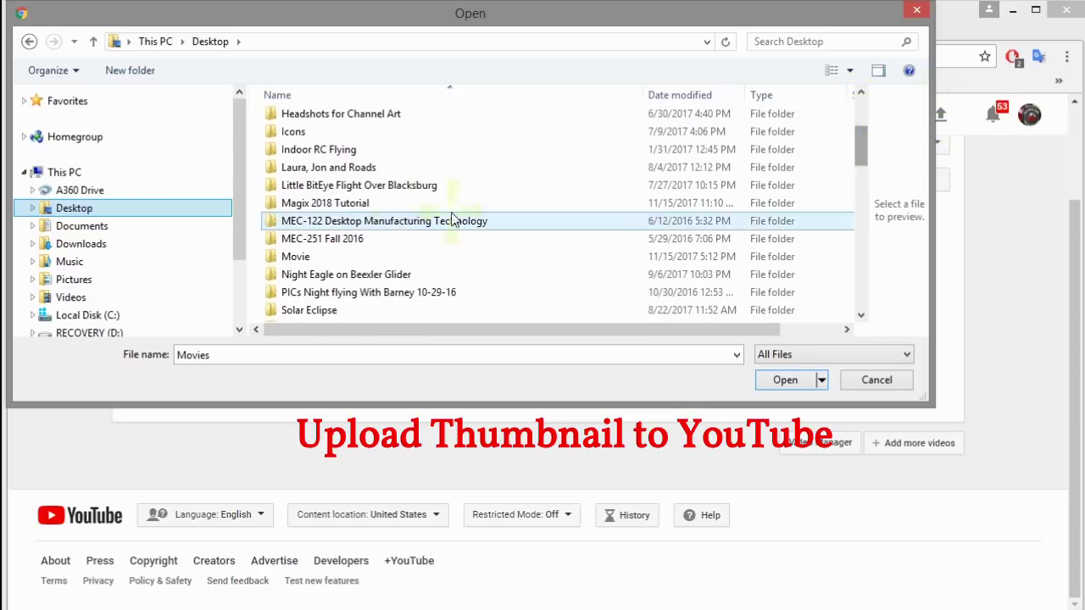
double_click(292, 256)
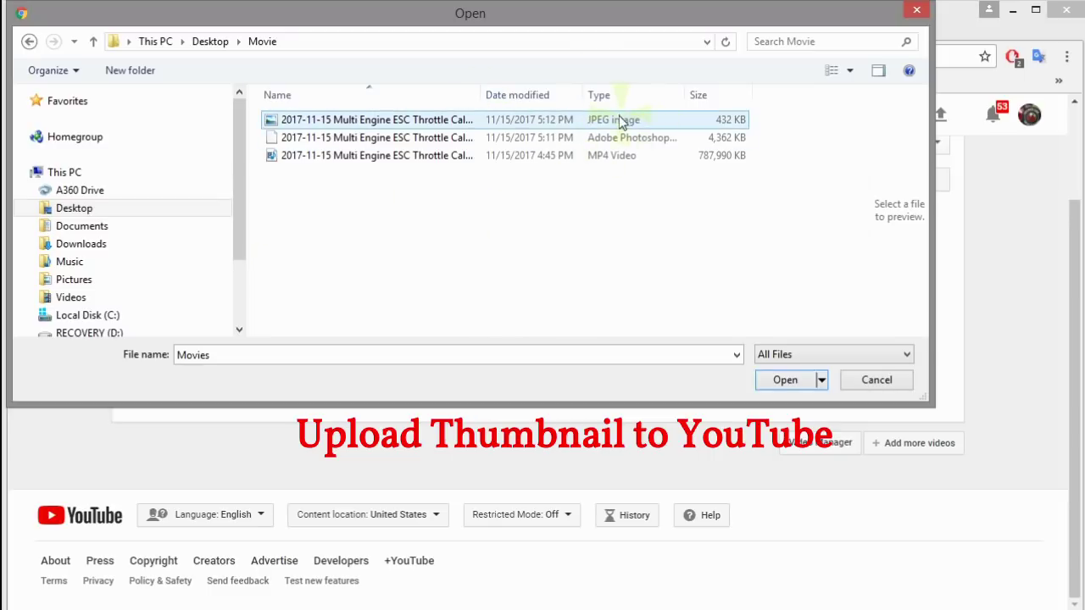
click(390, 121)
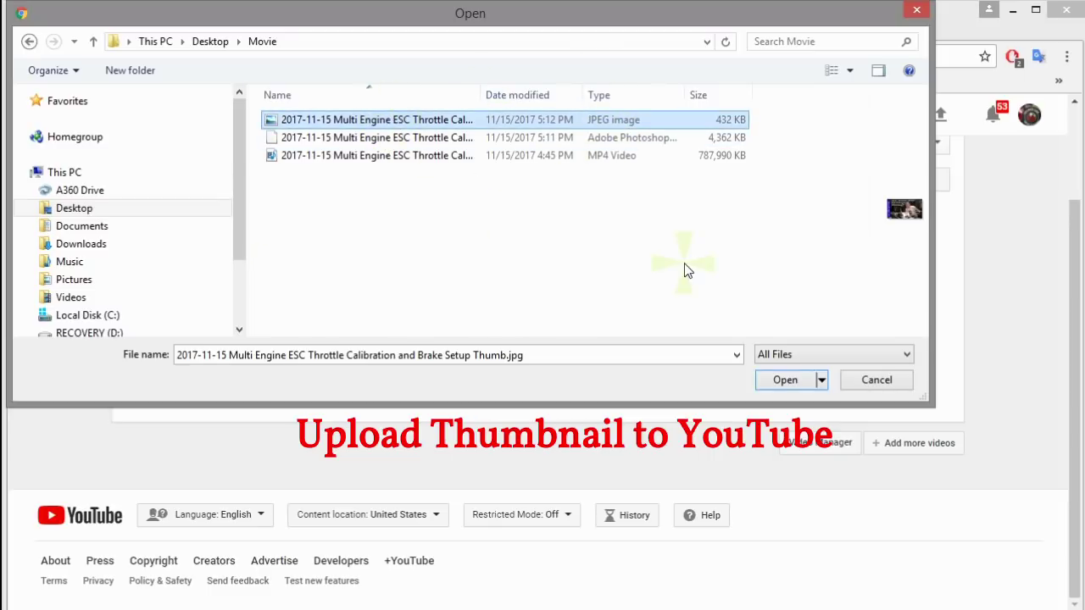
click(780, 381)
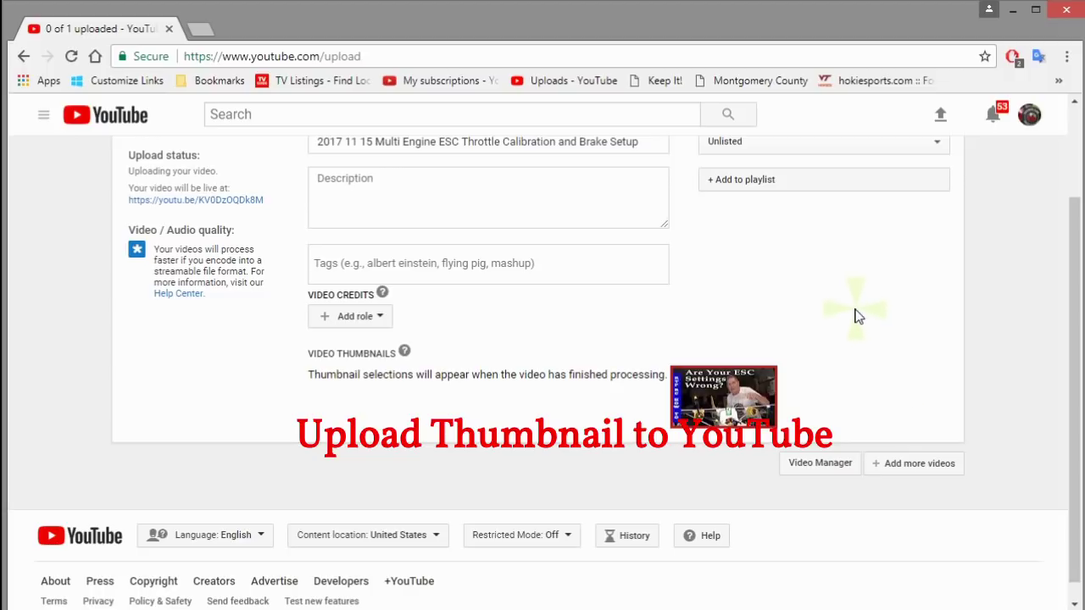
Remove the leading date from the video title so it reads "Multi Engine ESC Throttle Calibration and Brake Setup"
scroll(1055, 254, up, 3)
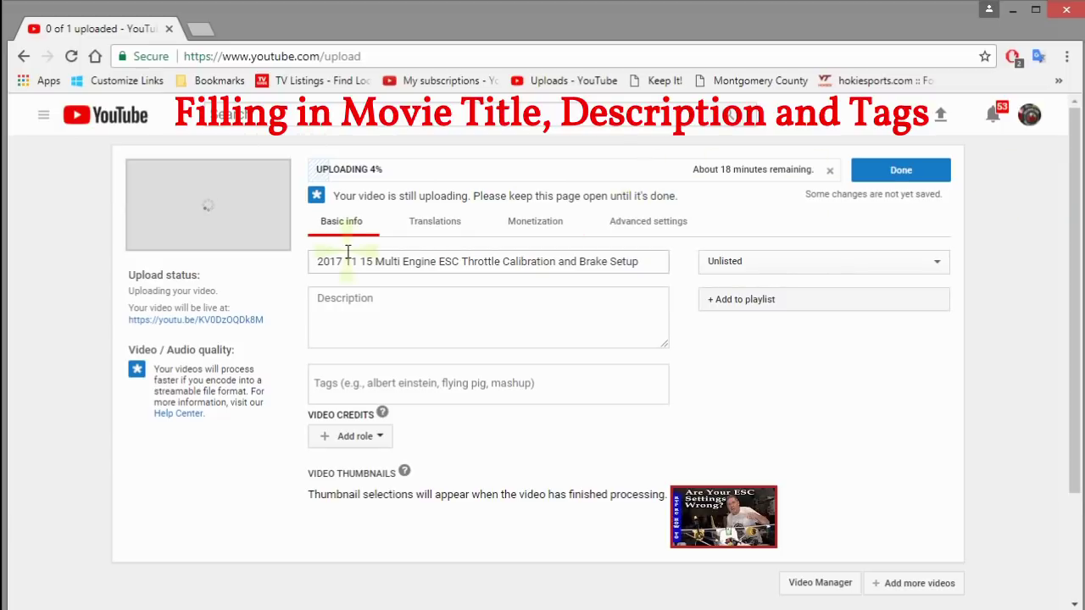
click(375, 261)
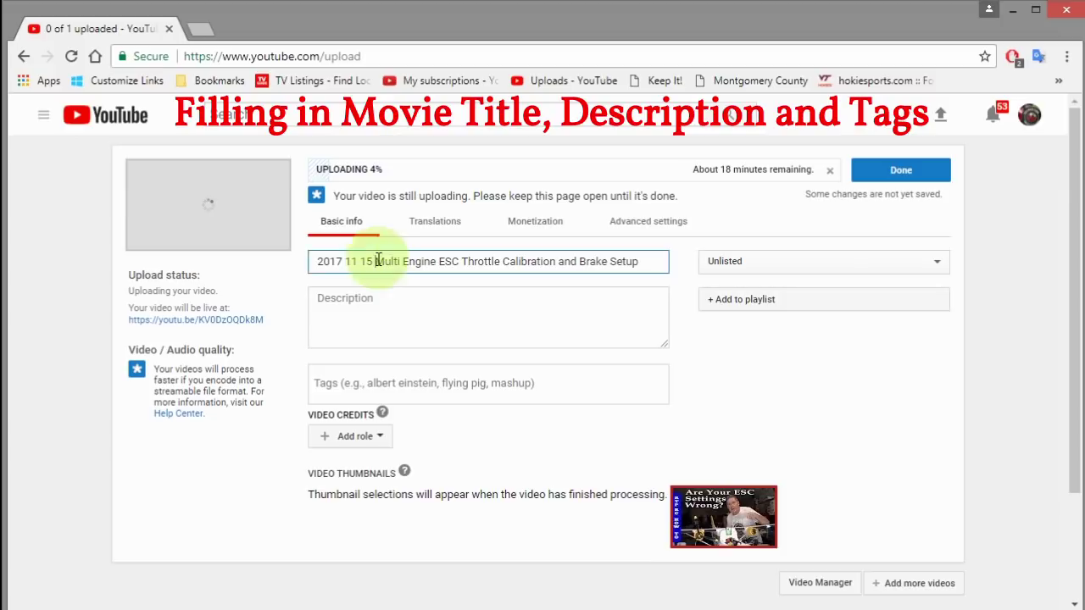
key(BackSpace)
key(BackSpace)
key(BackSpace)
key(BackSpace)
key(BackSpace)
key(BackSpace)
key(BackSpace)
key(BackSpace)
key(BackSpace)
key(BackSpace)
key(BackSpace)
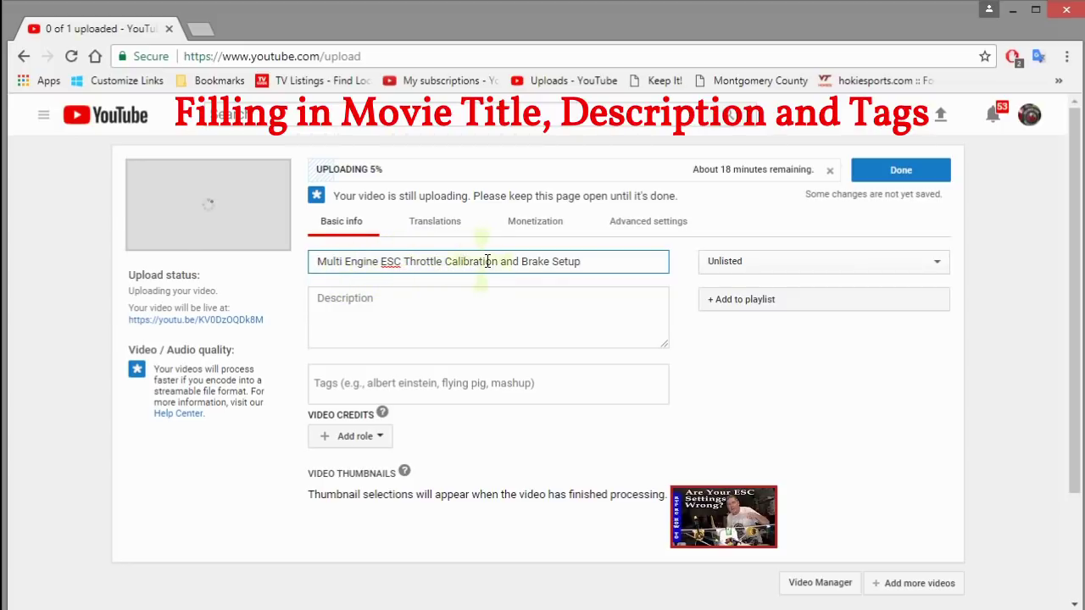
click(555, 323)
text(Multi Engine ESC Throttle Calibration and Brake Setup https://youtu.be/KV0DzOQDk8M If your brushless motor spin at different speeds or one starts before the other you should watch this video. There is a simple fix. Also of want to turn off the motor brakes I will show you that too.  ESC Throttle Calibration and Brake Setup can both be done using the throttle stick on your RC radio.)
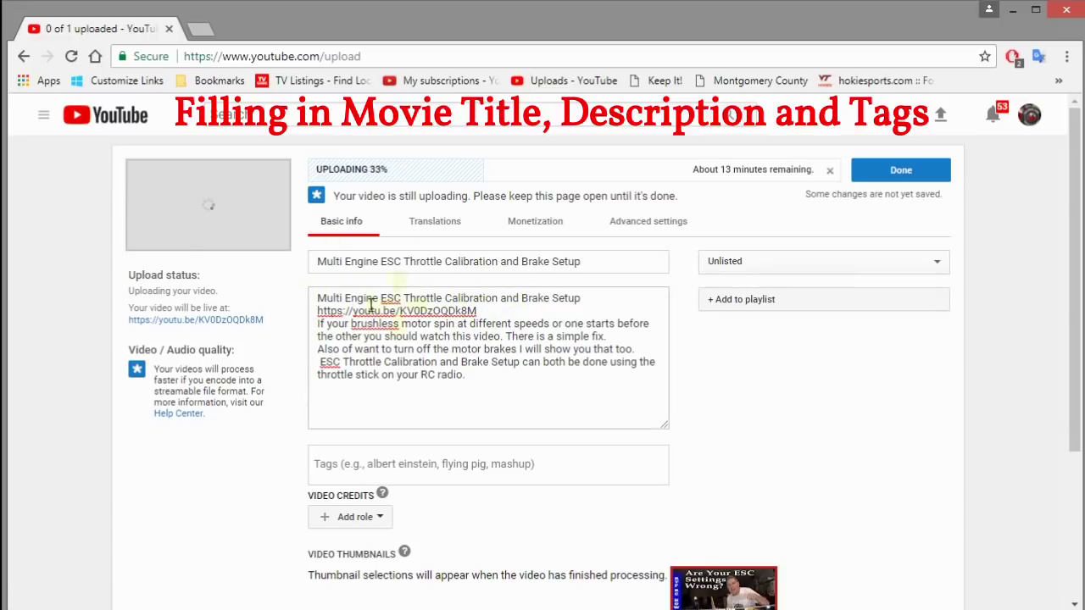
click(481, 311)
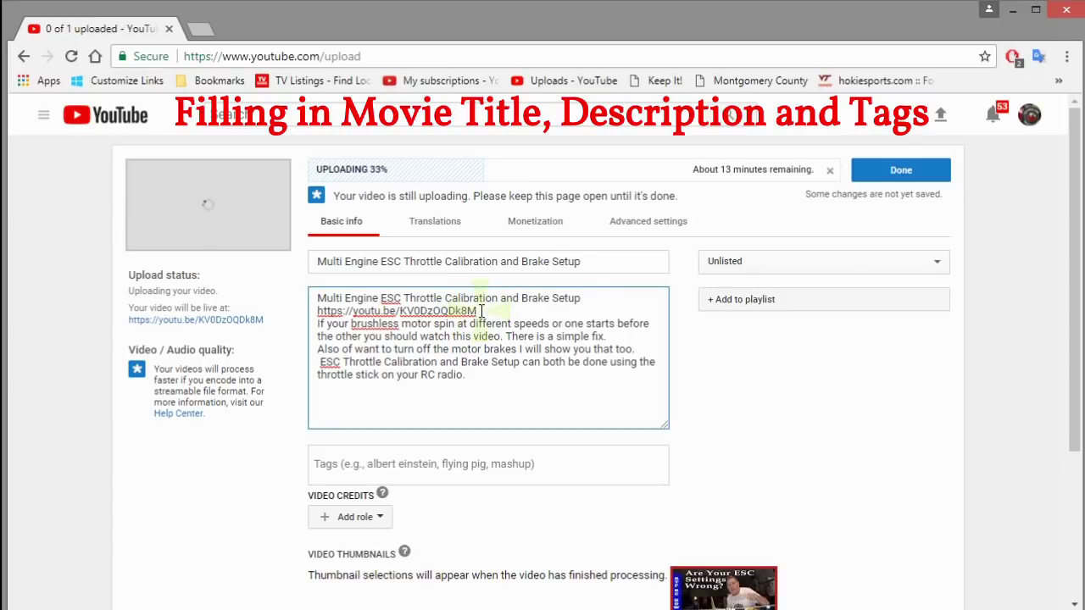
key(Return)
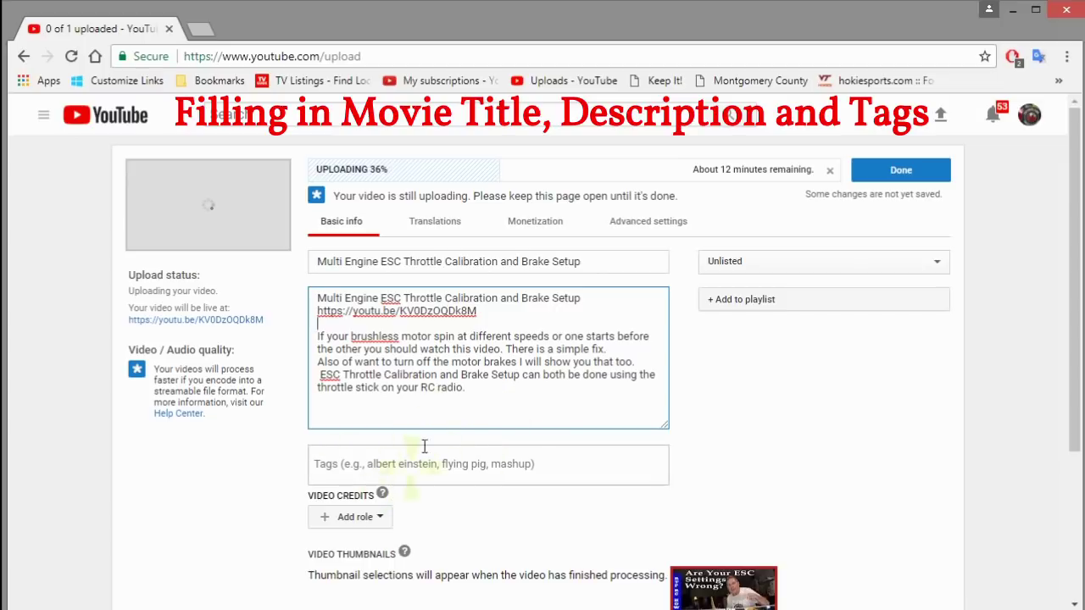
Copy "ESC Throttle Calibration" from the video title and add it as the first tag
drag(381, 261, 498, 266)
key(ctrl+c)
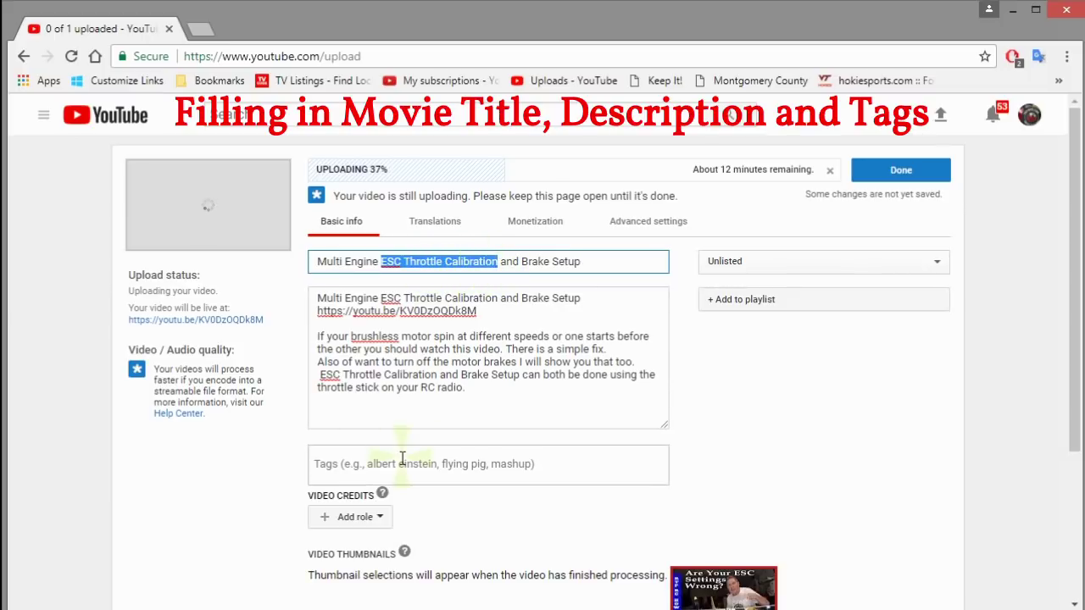
click(316, 458)
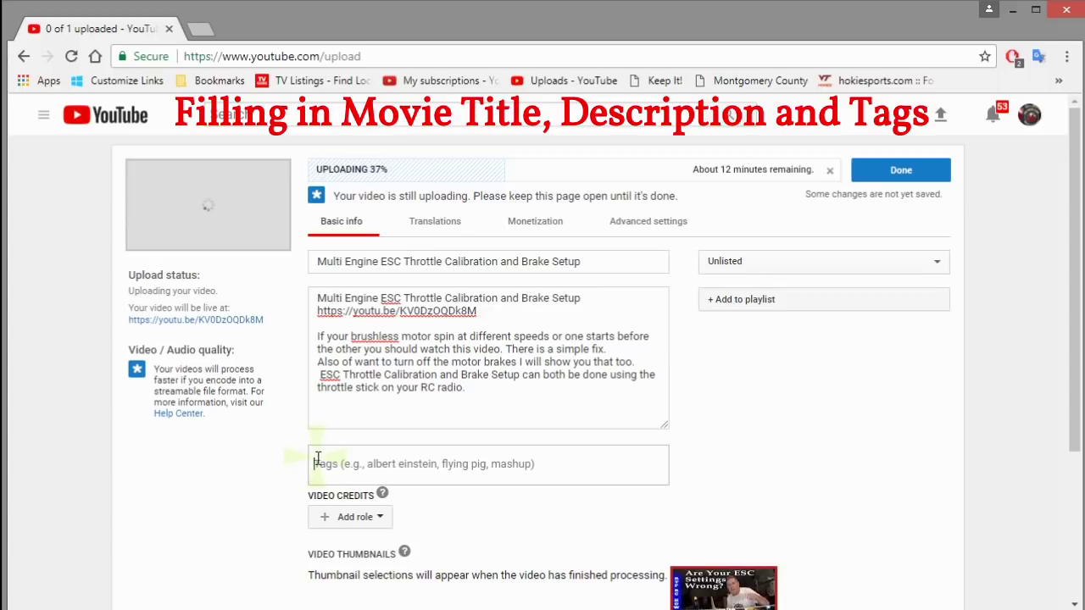
key(ctrl+v)
key(Return)
click(517, 465)
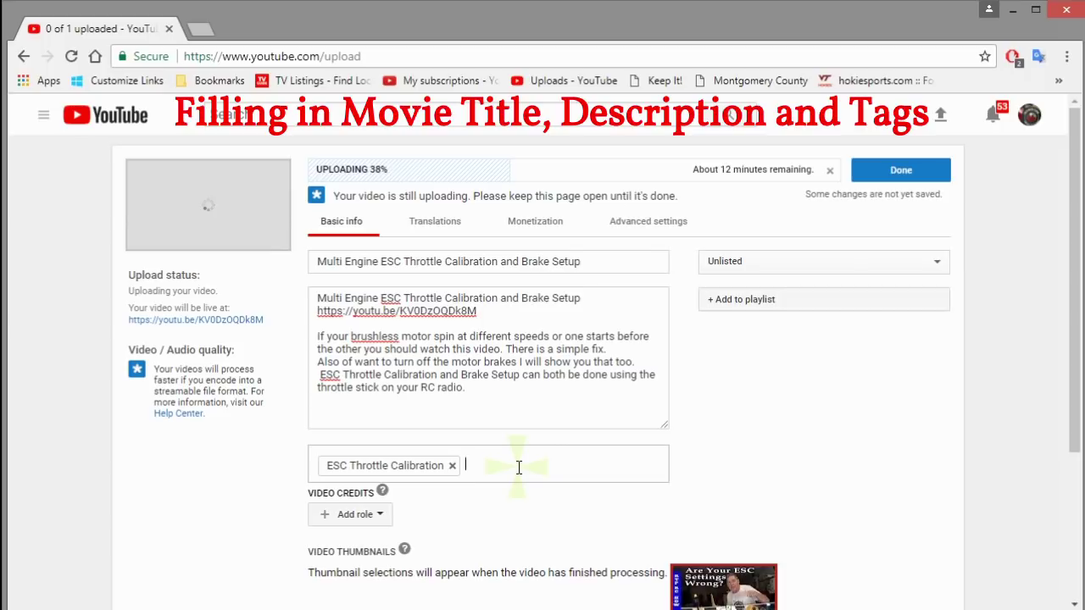
Copy "Multi Engine ESC Throttle Calibration" from the video title and add it as a second tag
click(425, 264)
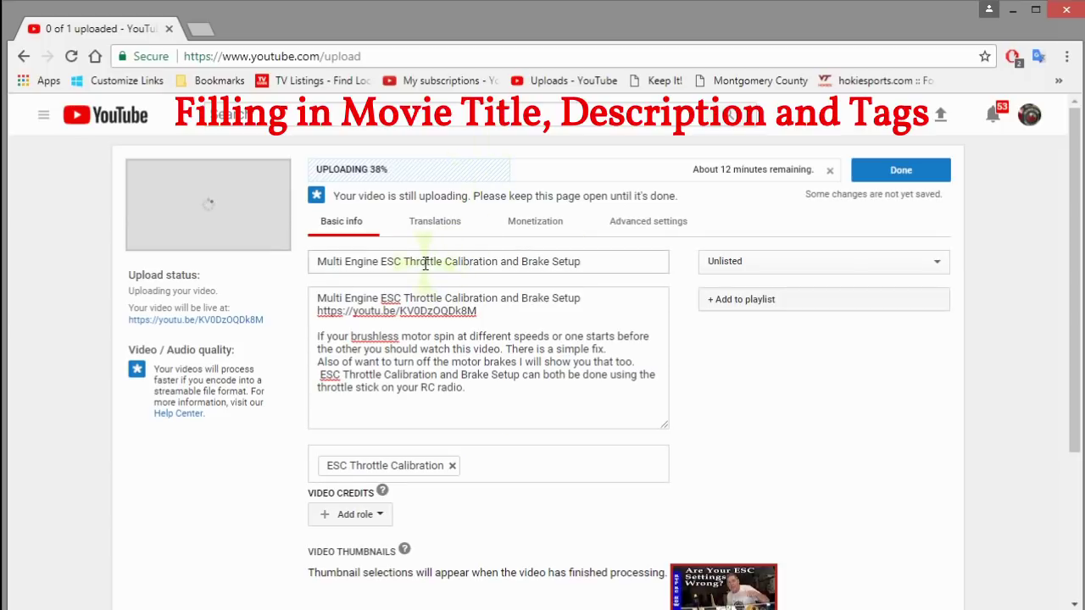
click(412, 466)
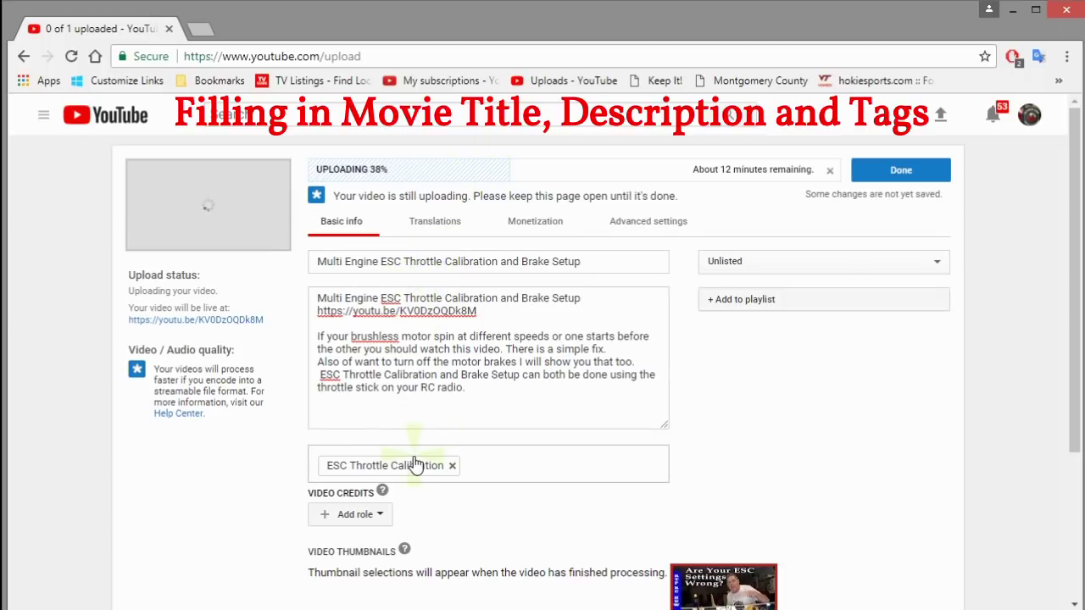
click(364, 224)
drag(319, 261, 499, 265)
key(ctrl+c)
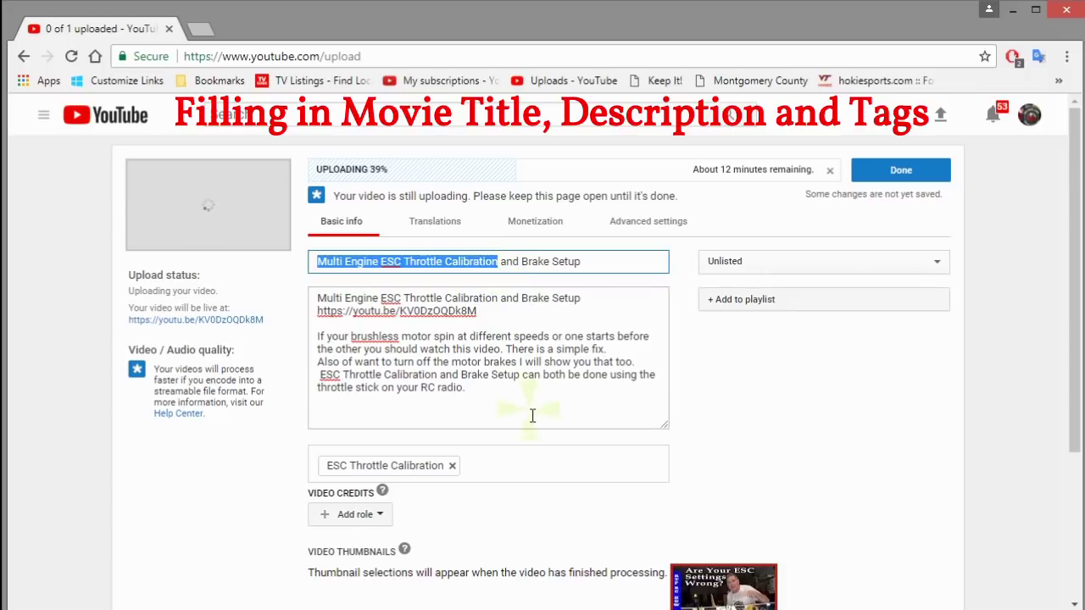
click(484, 465)
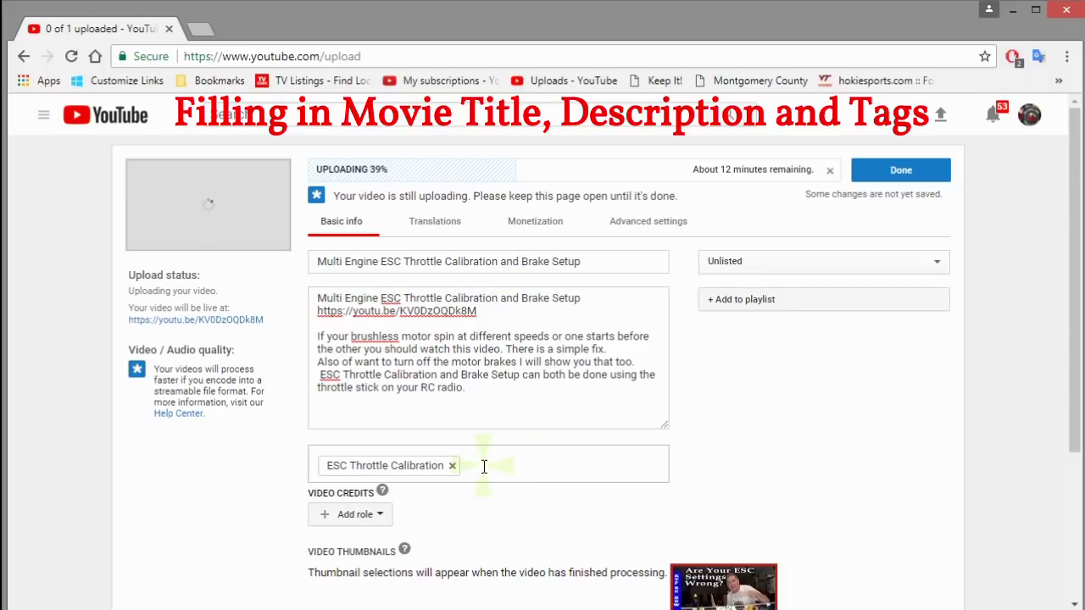
key(ctrl+v)
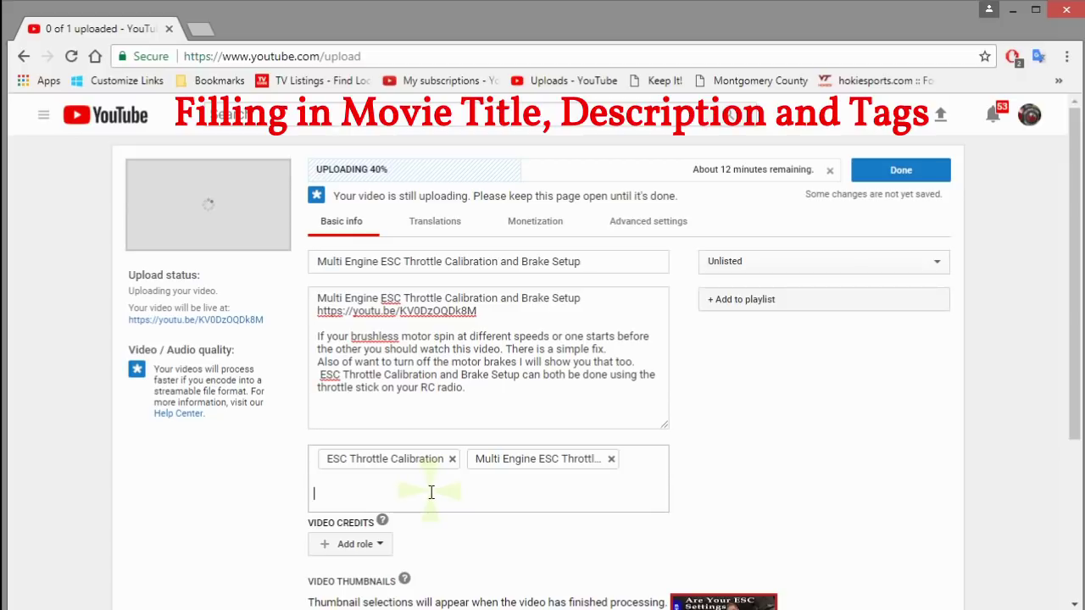
Add the tags "twin engine throttle calibration" and "brushless motors wrong speed" to the video
text(win engine throttle)
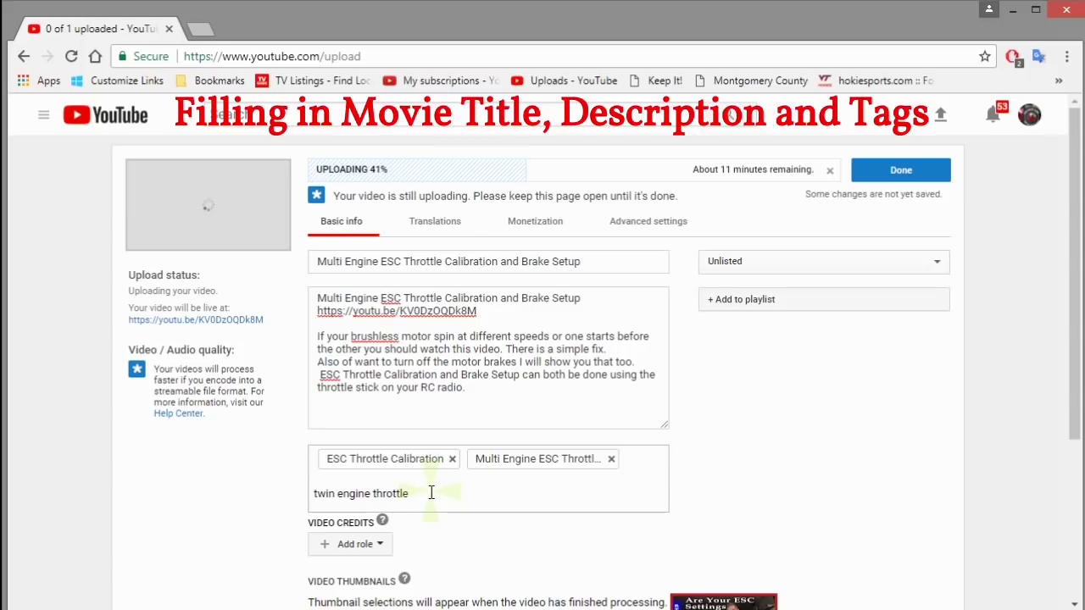
text( calibration)
key(Return)
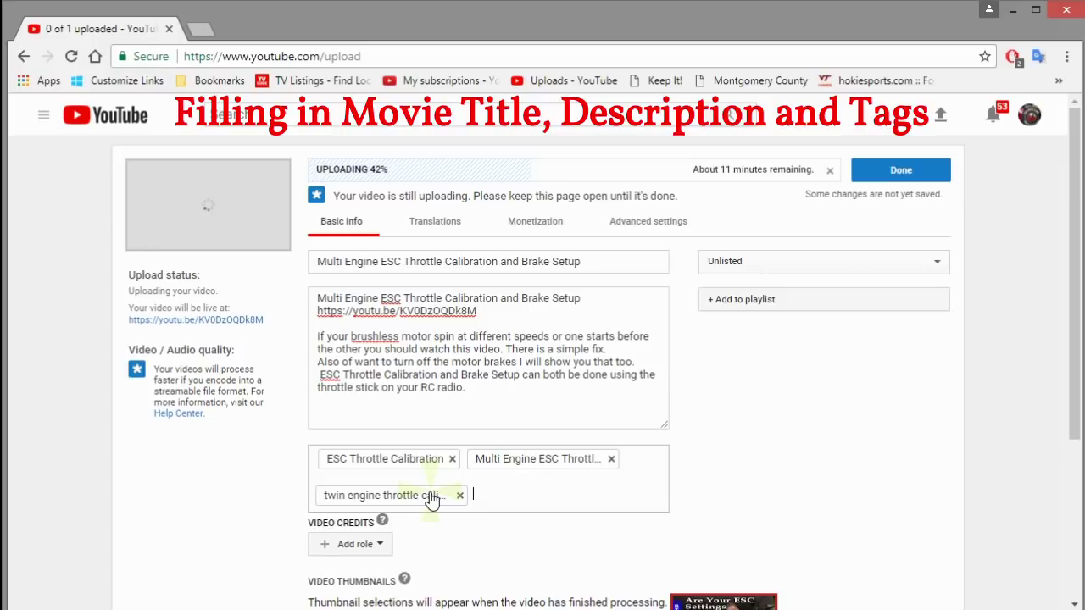
text(brushless motors wro)
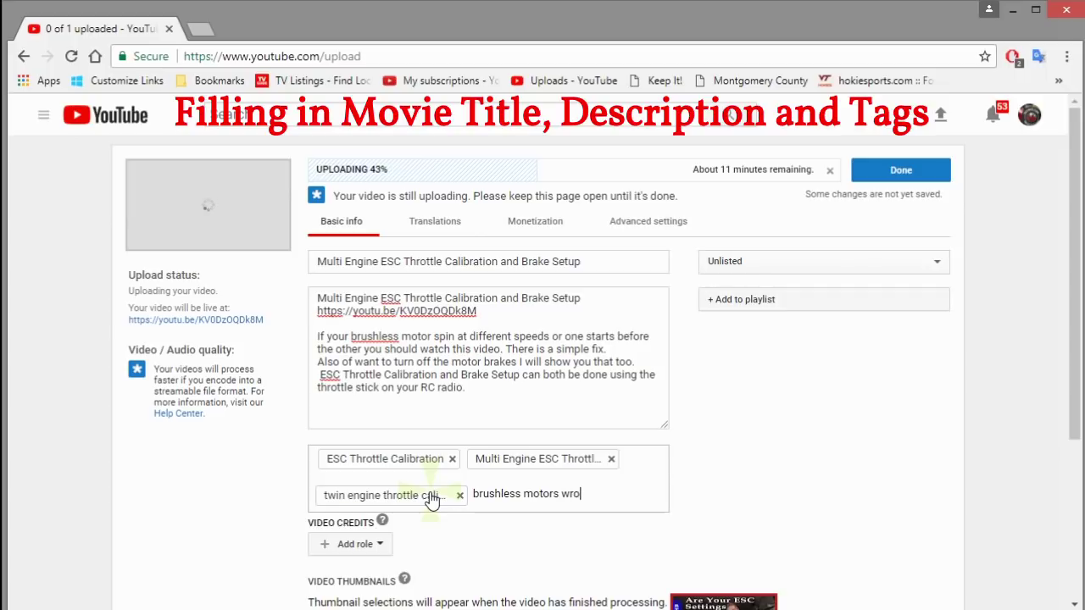
text(ng speed)
key(Return)
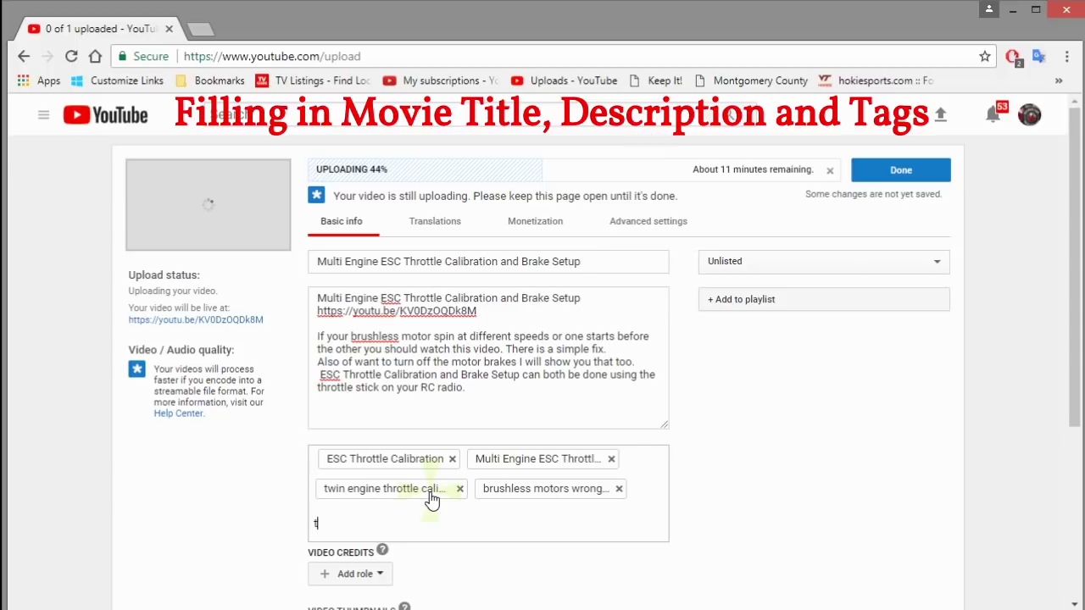
Add the tag "twin engine motor problem" to the video, correcting the spelling of its last word
text(twin engine motor prble)
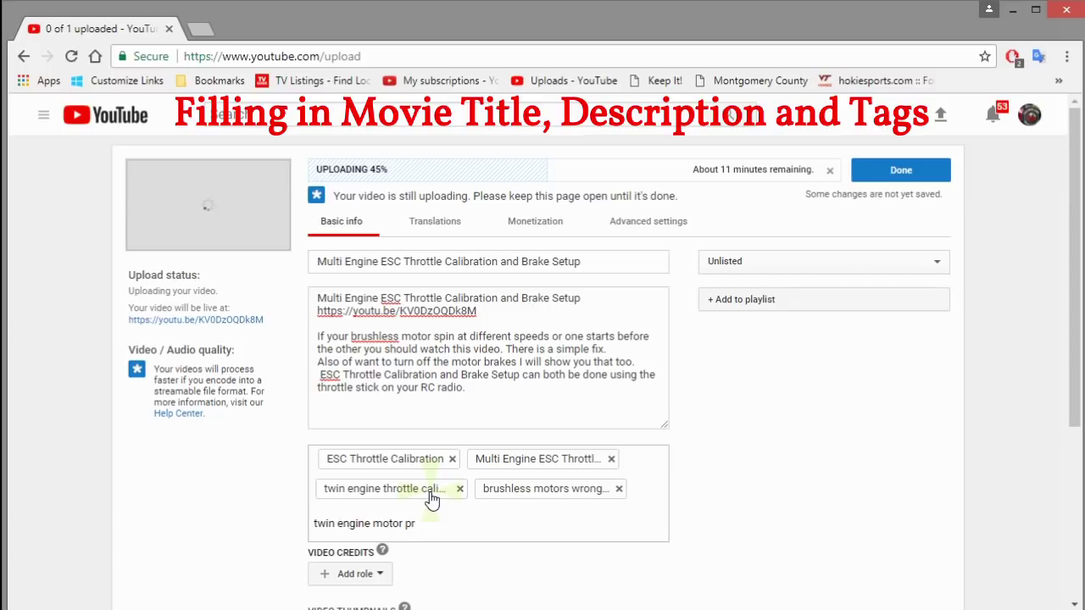
text(m)
key(BackSpace)
key(BackSpace)
key(BackSpace)
key(BackSpace)
text(ro)
text(blem)
key(Return)
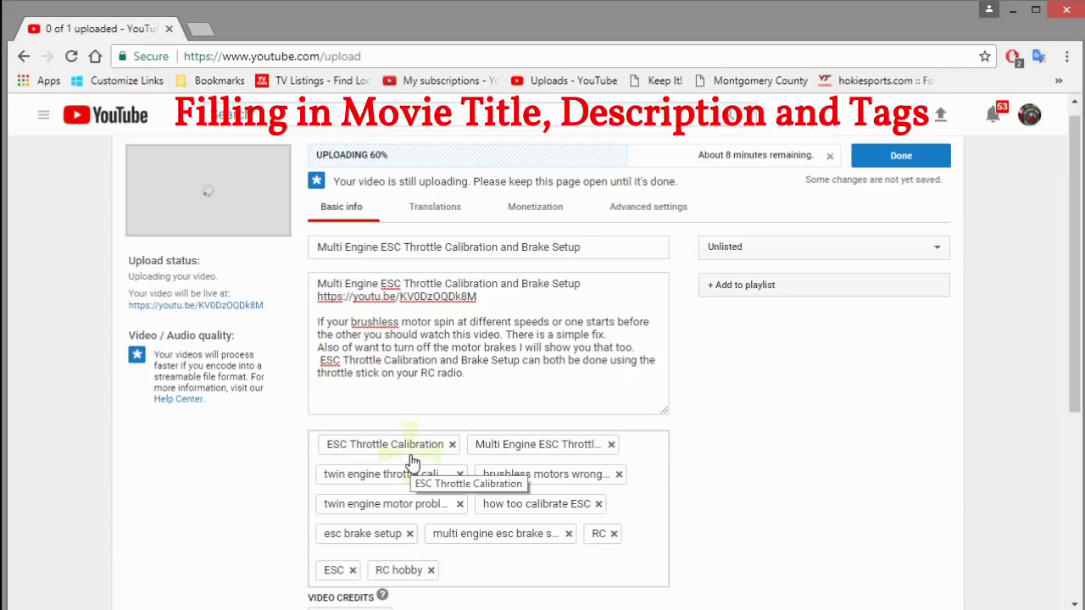
Add the video to the HK Avios Bushmule FPV Build Series playlist and close the playlist selection
click(803, 292)
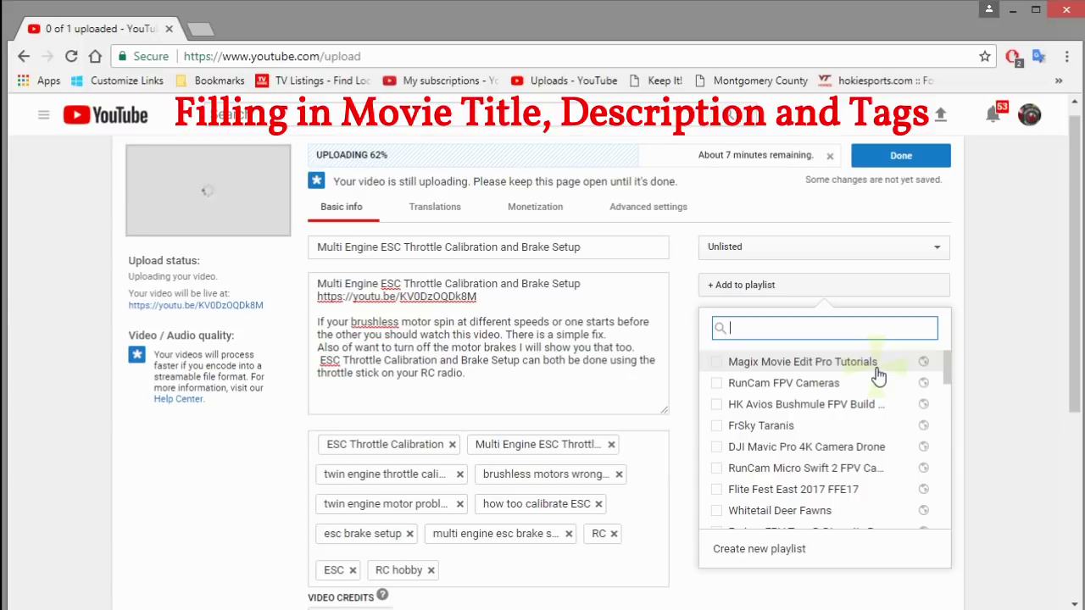
drag(947, 365, 897, 358)
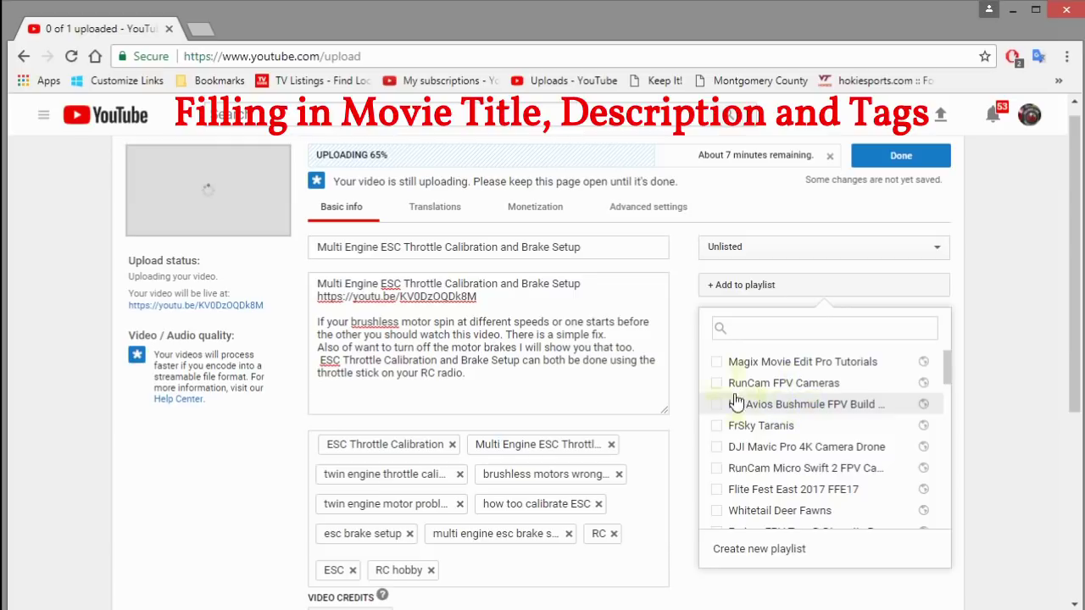
click(716, 405)
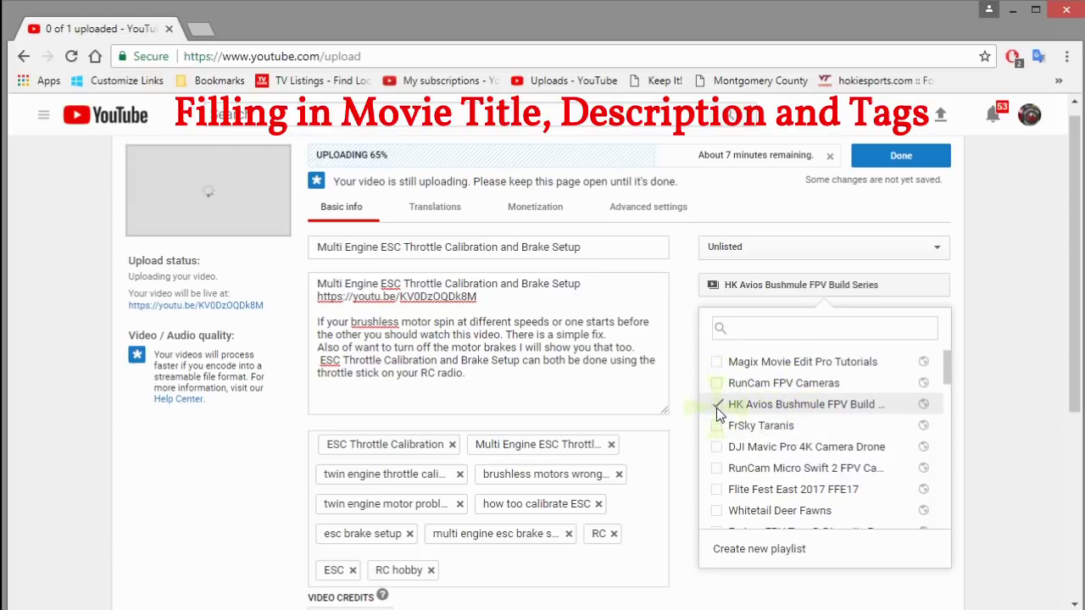
click(716, 593)
scroll(1065, 376, down, 2)
drag(1065, 375, 1062, 161)
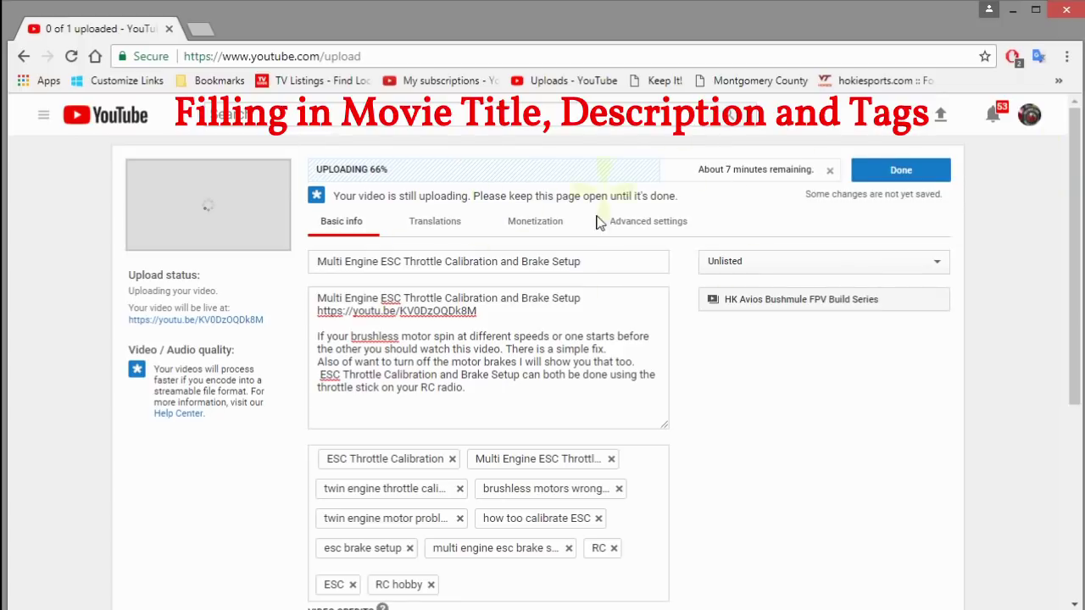
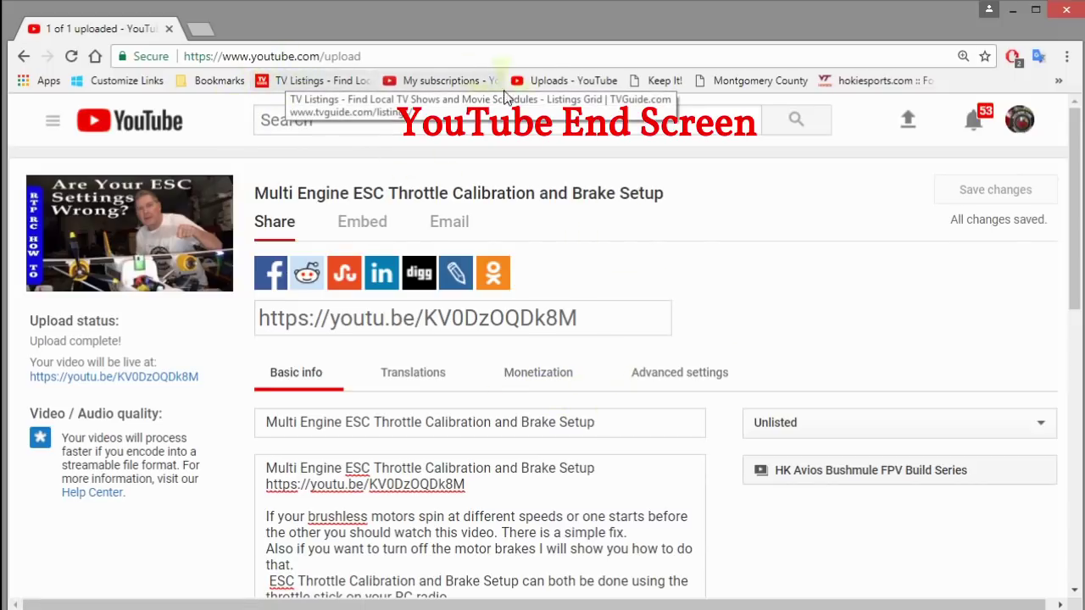
Open the end screen editor for the uploaded video Multi Engine ESC Throttle Calibration and Brake Setup
click(552, 82)
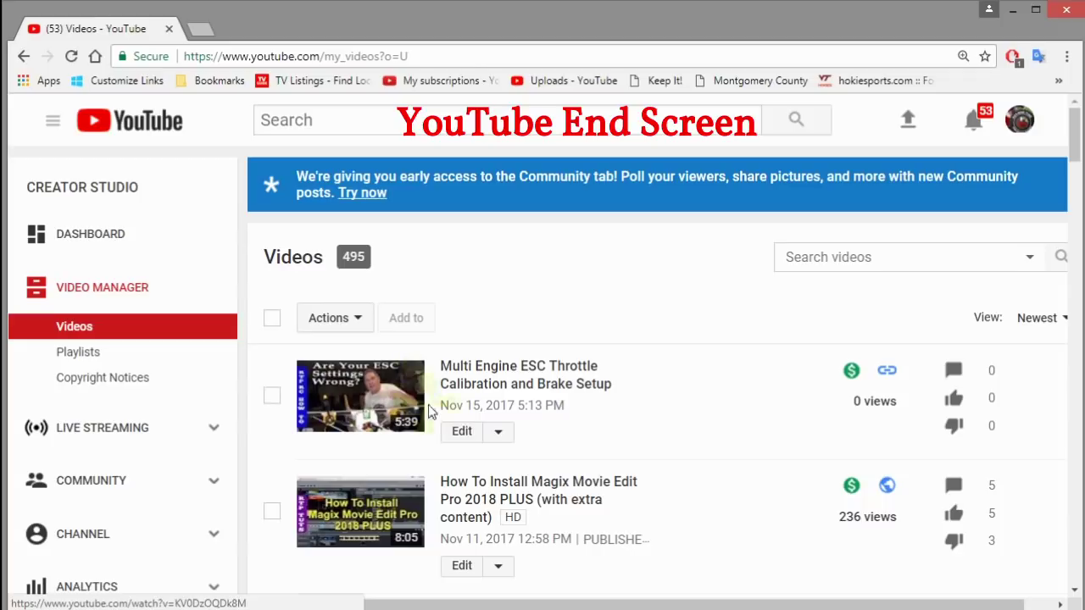
click(458, 432)
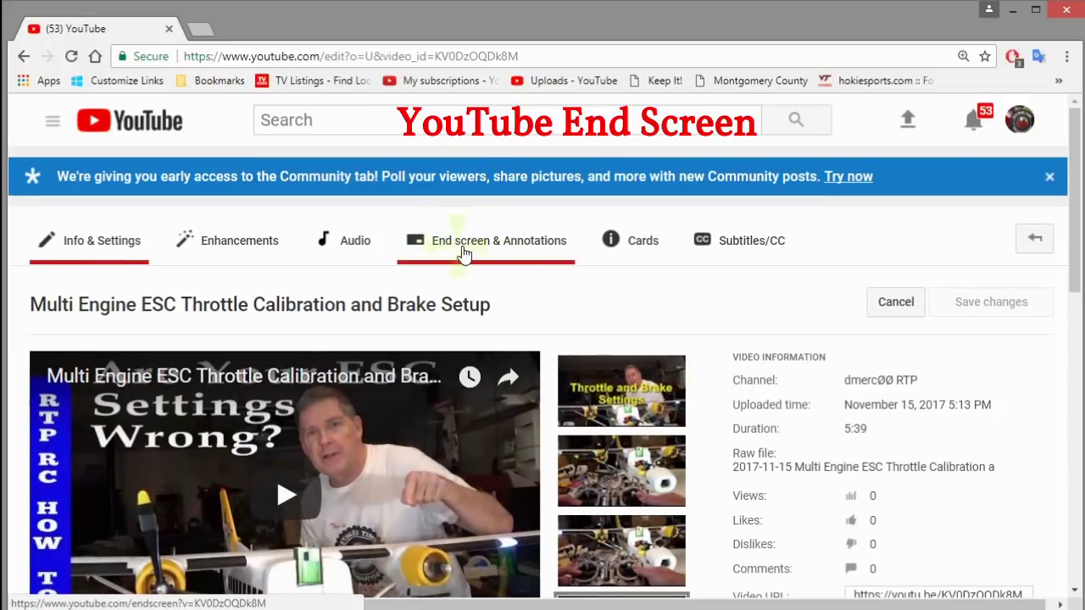
click(509, 242)
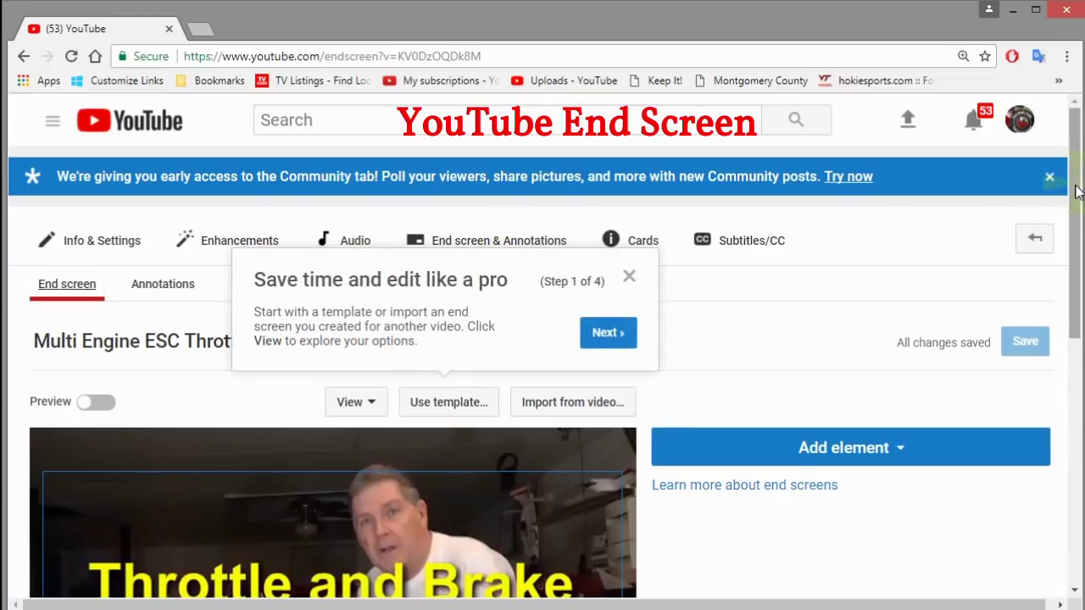
Add a Subscribe element to the end screen and position it over the round channel logo beside the arrow
scroll(1076, 233, down, 1)
scroll(1076, 233, down, 4)
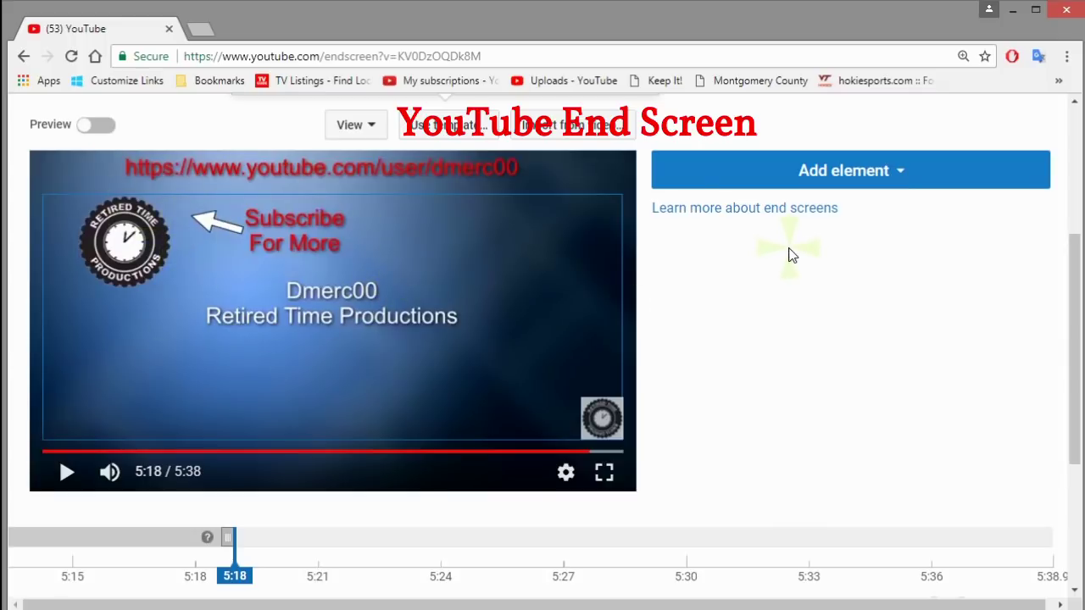
click(821, 173)
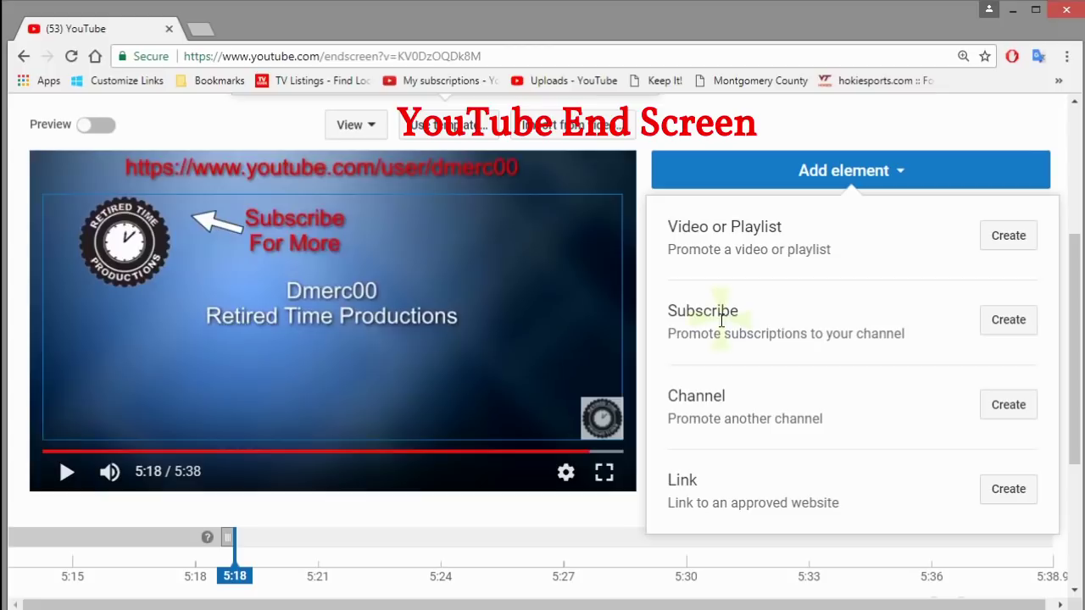
click(1002, 330)
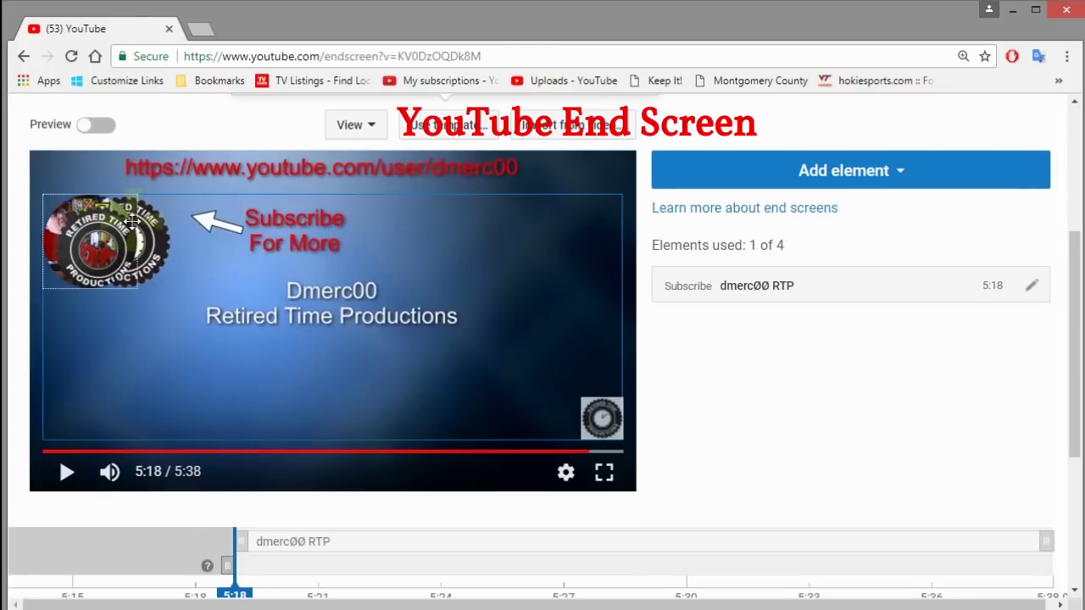
drag(93, 242, 126, 238)
mouse_move(125, 237)
mouse_down()
mouse_move(139, 356)
mouse_move(146, 229)
mouse_move(123, 222)
mouse_up()
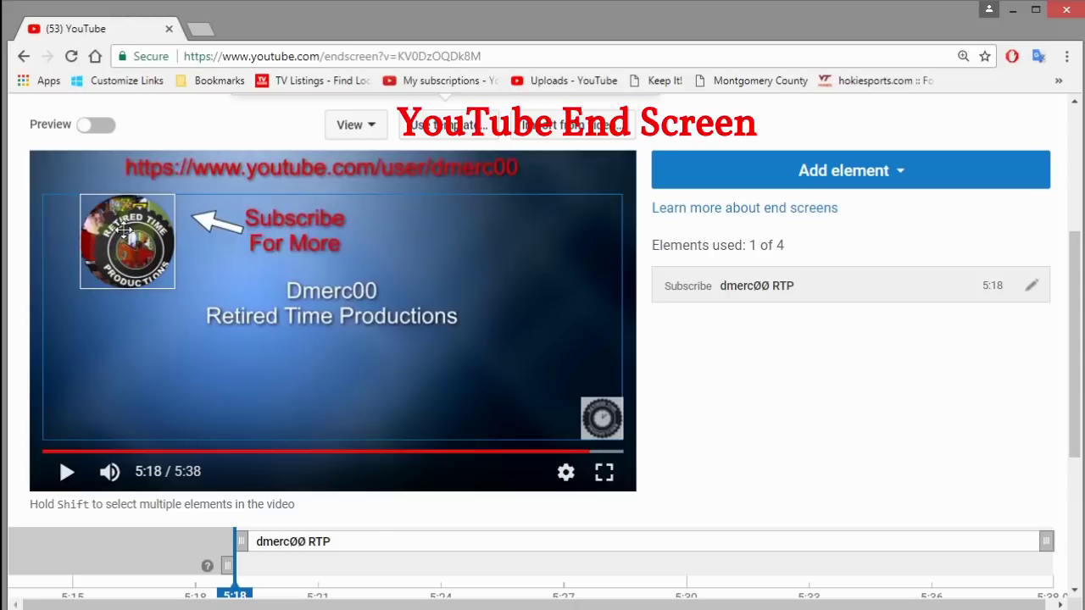
Add a Best for viewer video element and move it to the lower-left corner of the end screen frame
click(843, 172)
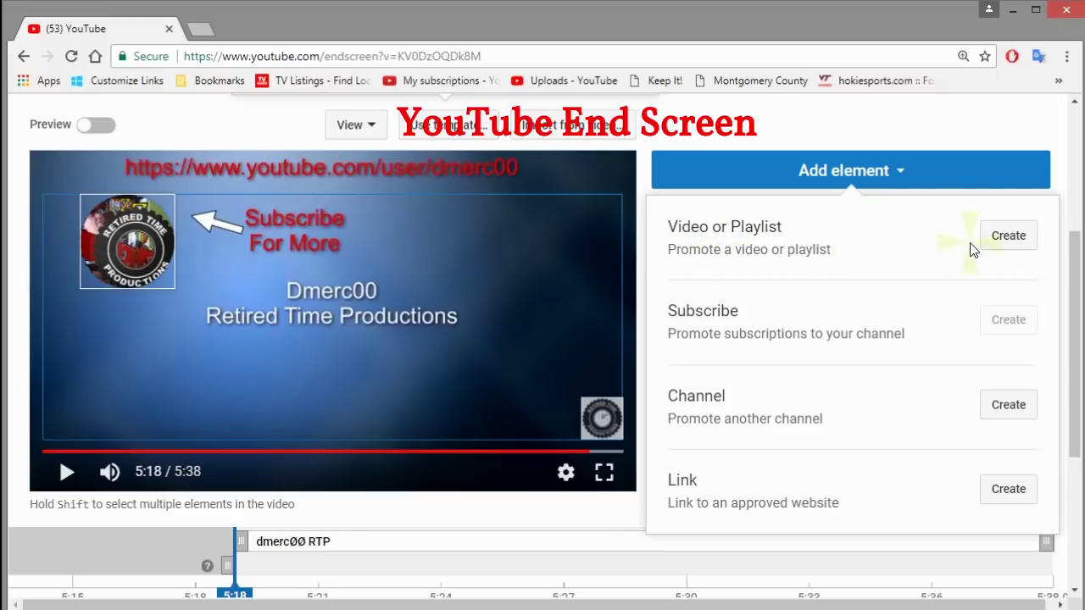
click(1006, 238)
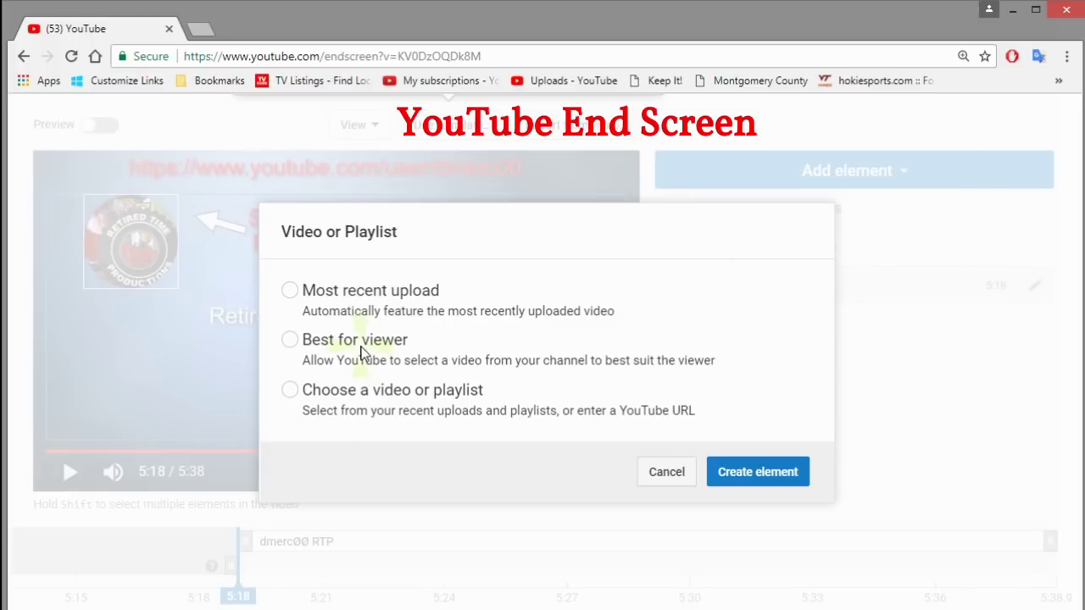
click(291, 341)
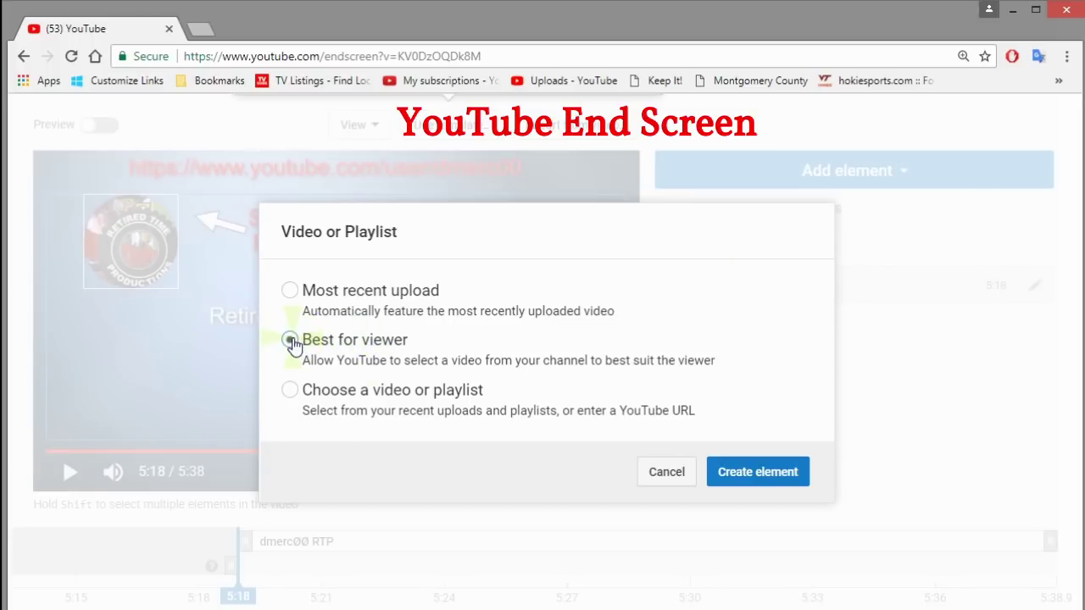
click(745, 475)
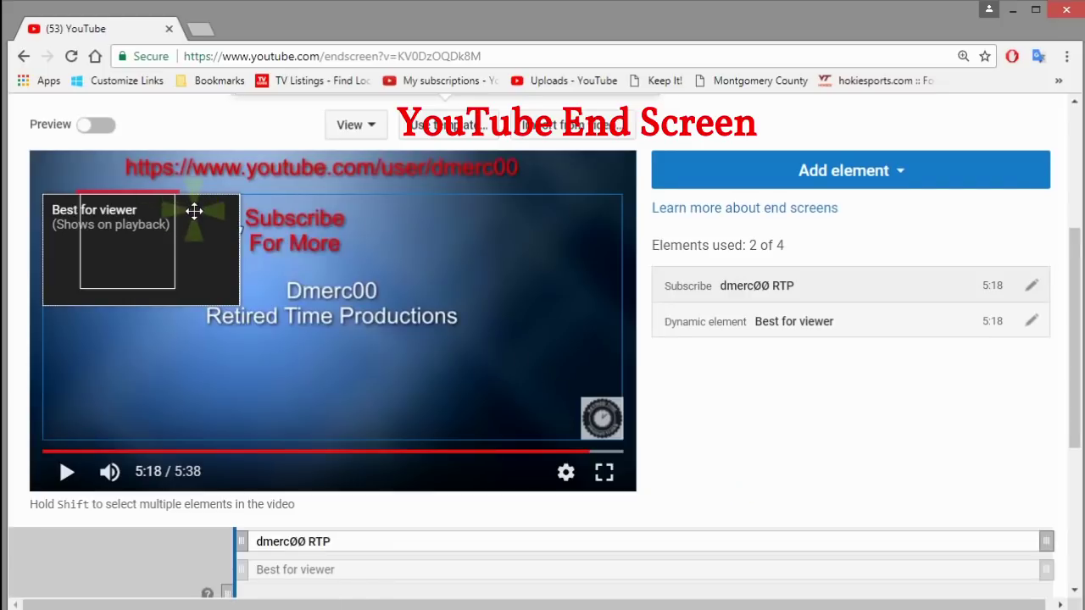
drag(194, 234, 191, 376)
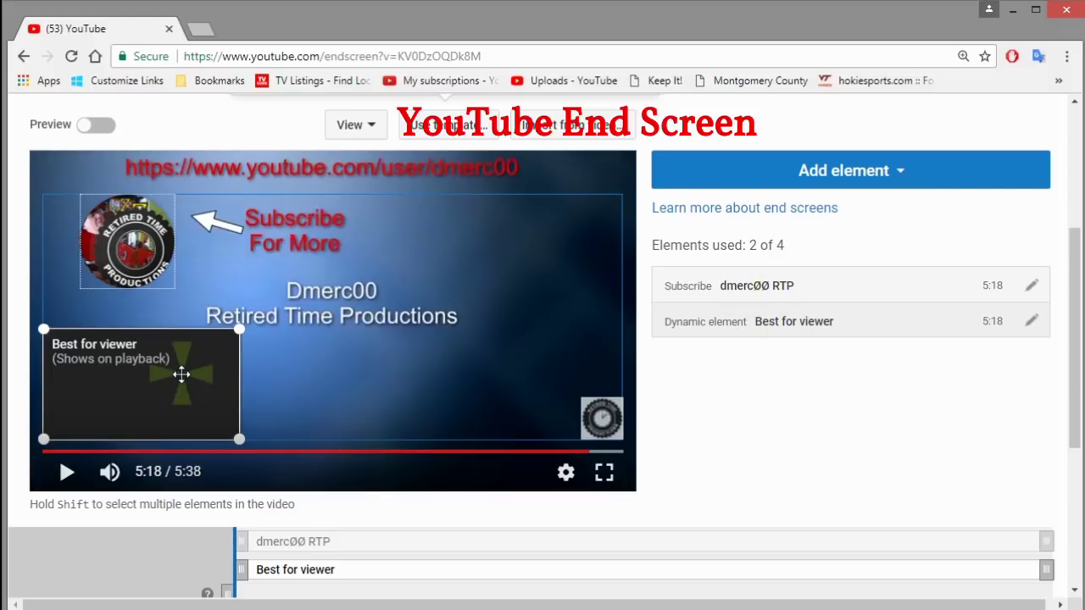
Add the chosen upload How To Install Magix Movie Edit Pro 2018 PLUS as an element in the upper-right corner of the frame
click(822, 172)
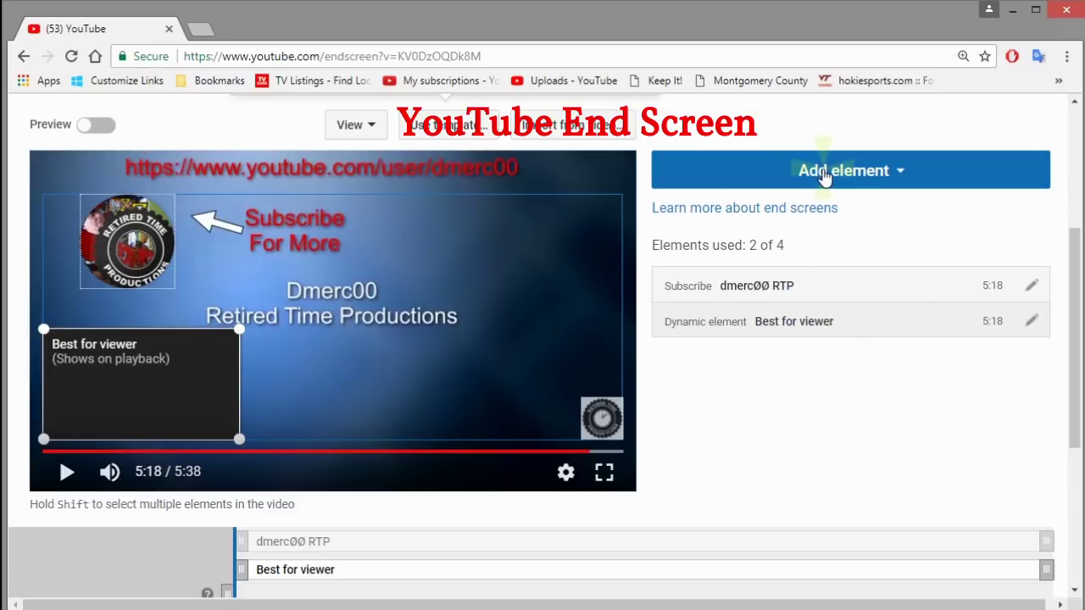
click(1019, 244)
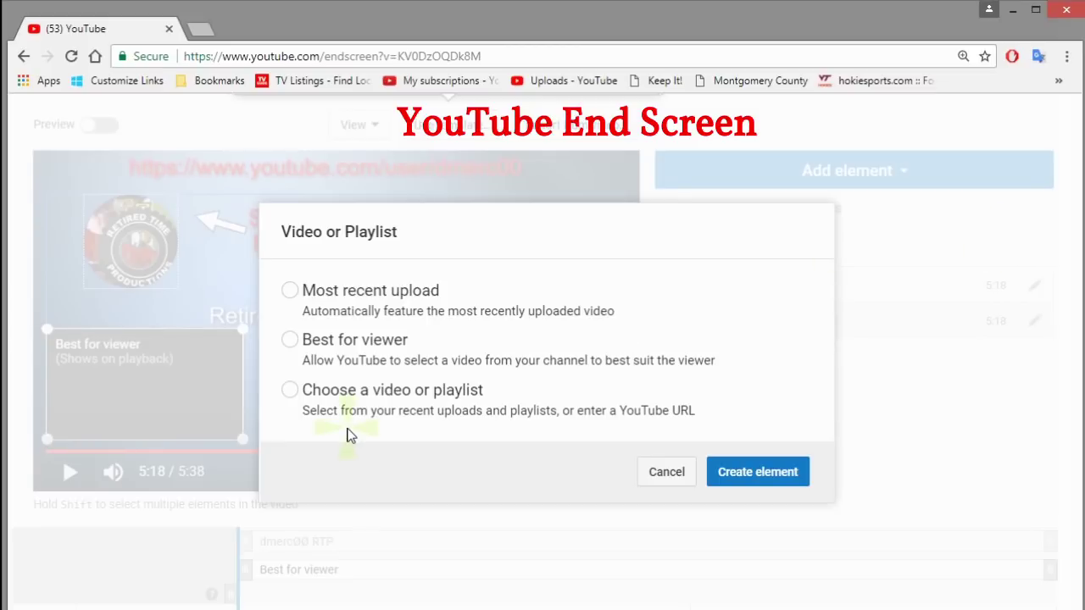
click(291, 391)
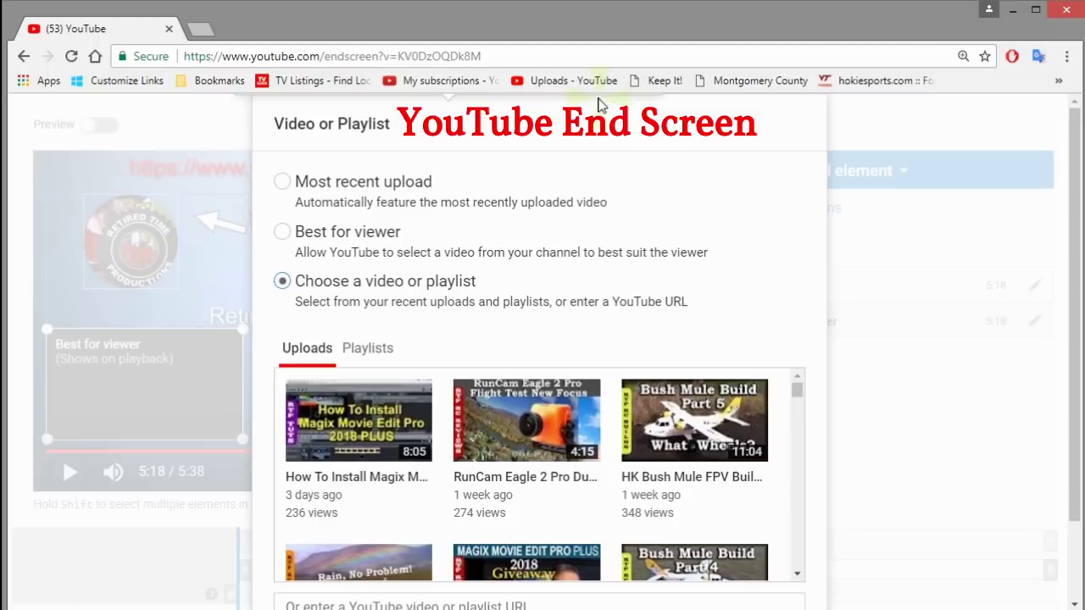
click(356, 431)
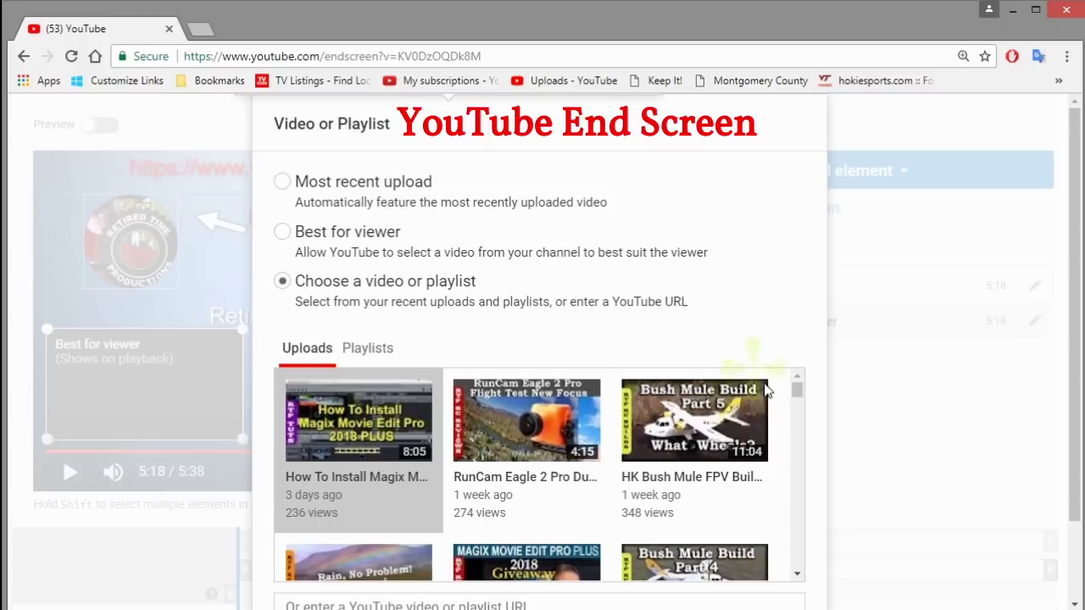
drag(1077, 228, 1053, 441)
click(745, 584)
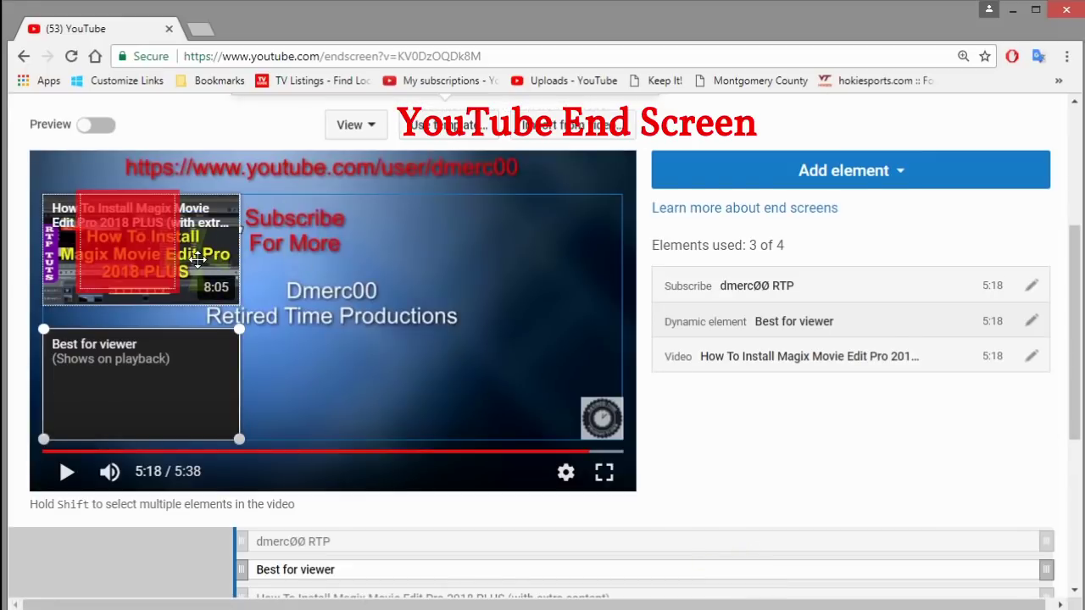
click(450, 305)
drag(450, 305, 581, 256)
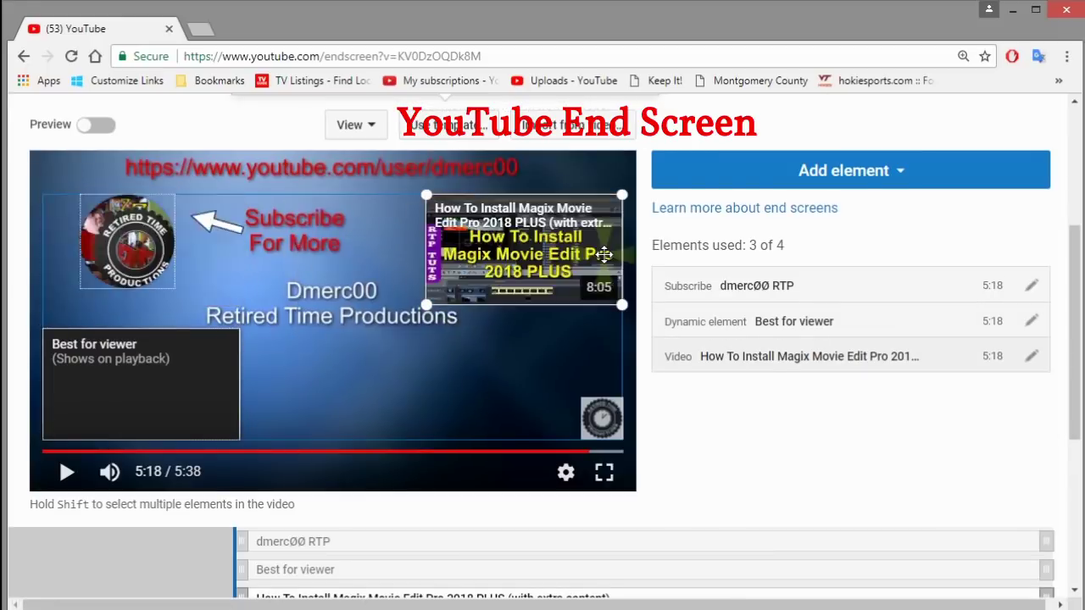
Add the HK Bush Mule FPV Build Part 5 video above the Magix video on the end screen and save it
click(500, 373)
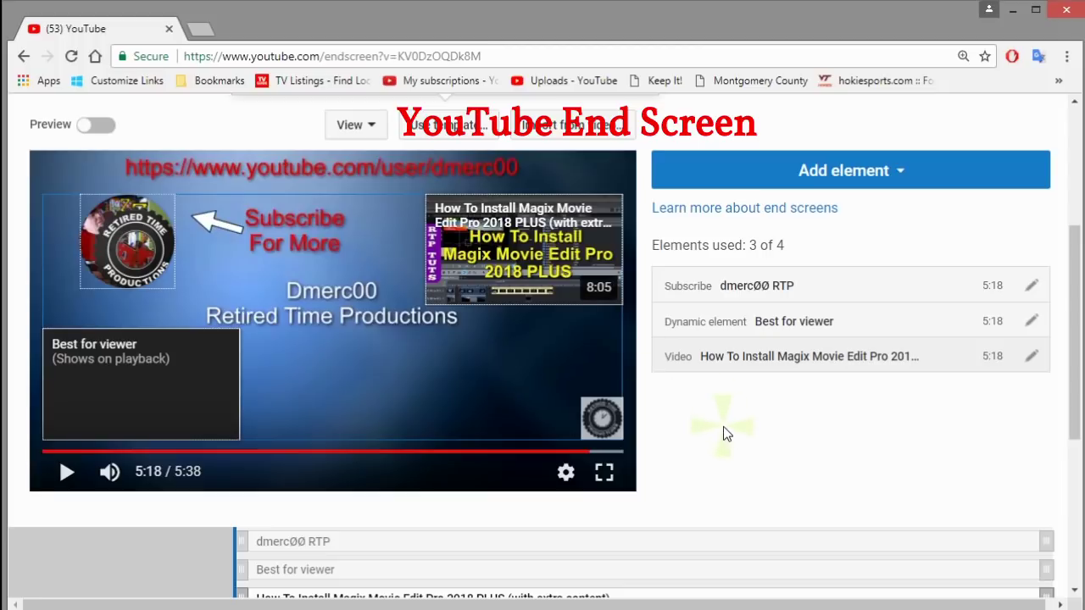
click(836, 174)
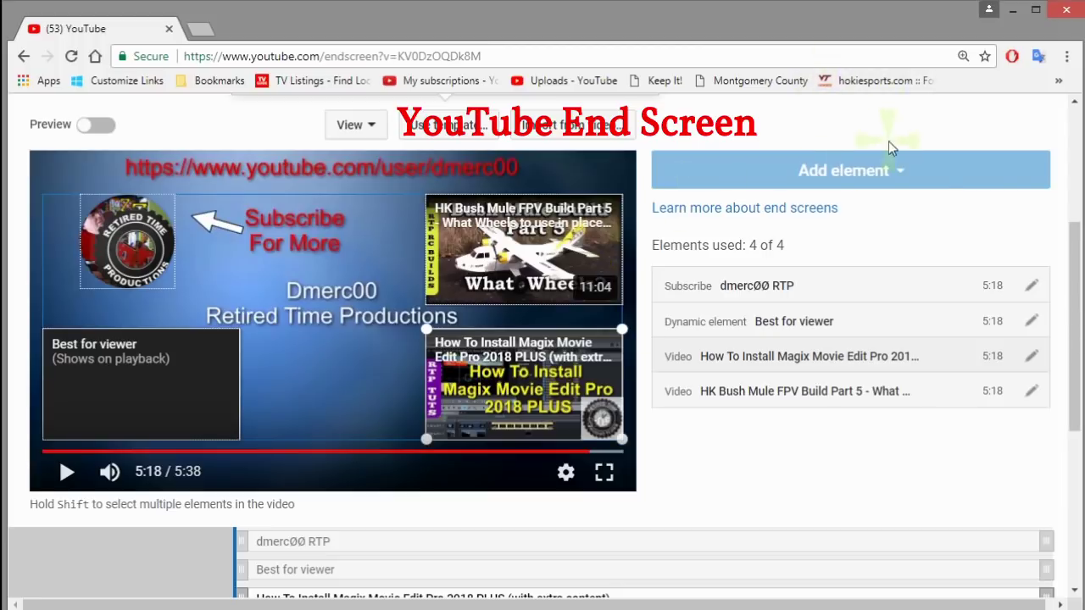
scroll(1074, 277, up, 3)
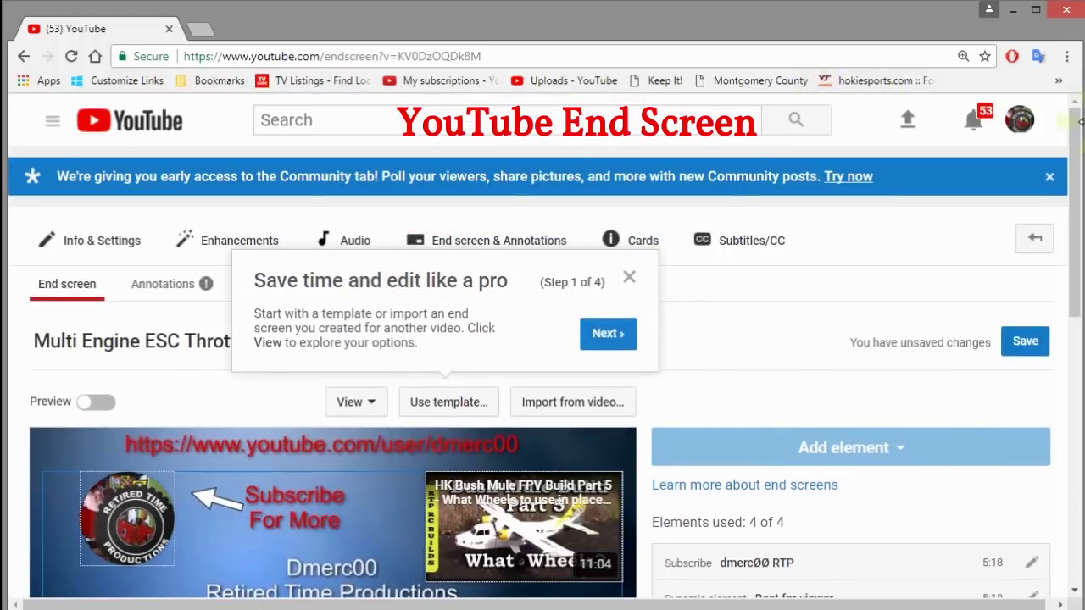
click(1024, 342)
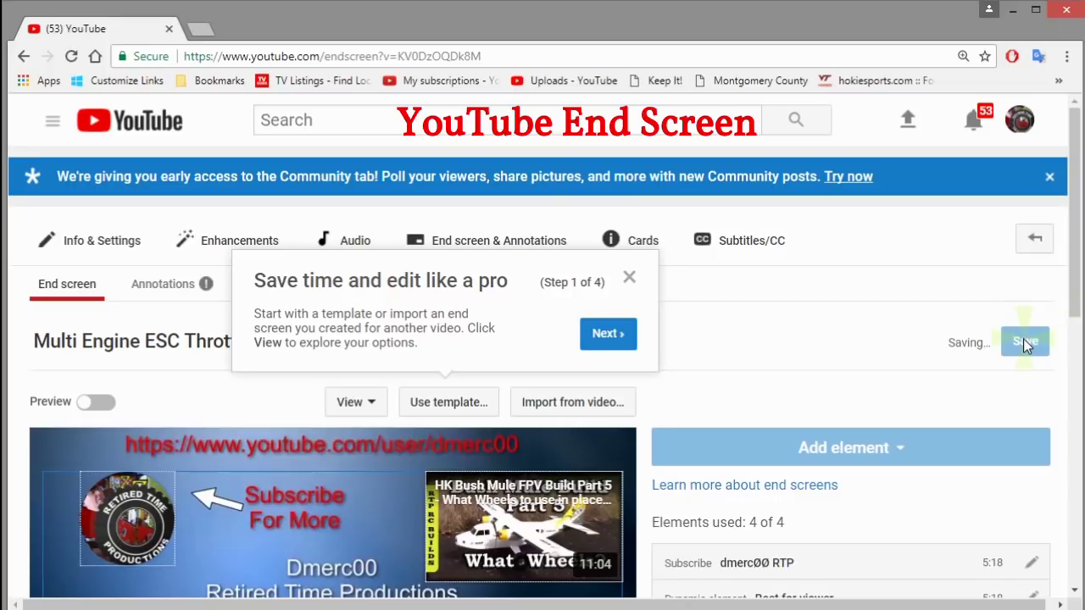
Review the end screen element timeline and dismiss the "Save time and edit like a pro" tip
scroll(1022, 338, down, 6)
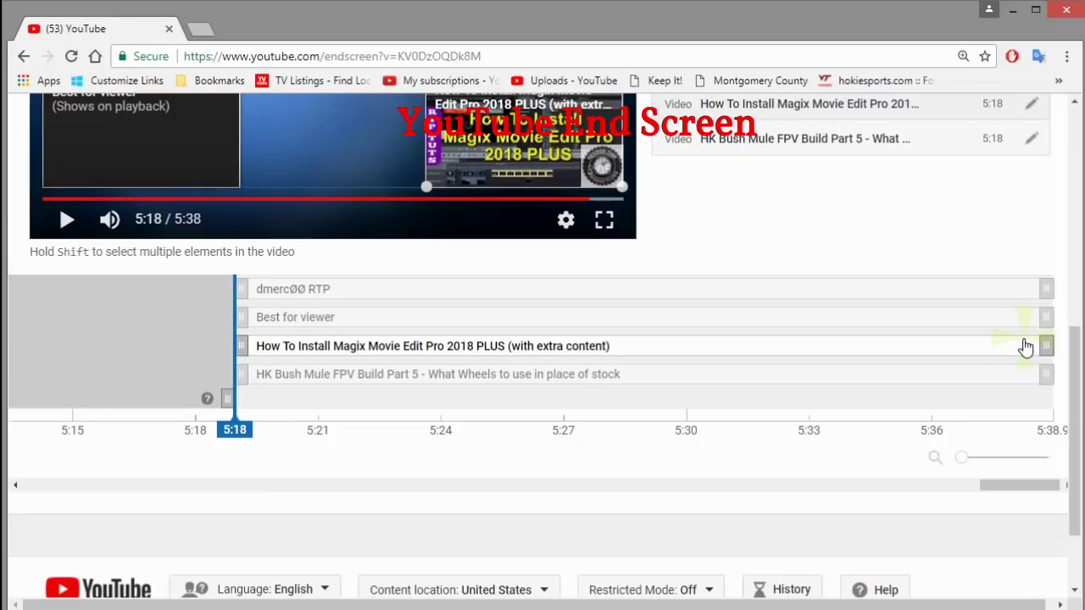
drag(1074, 373, 1078, 93)
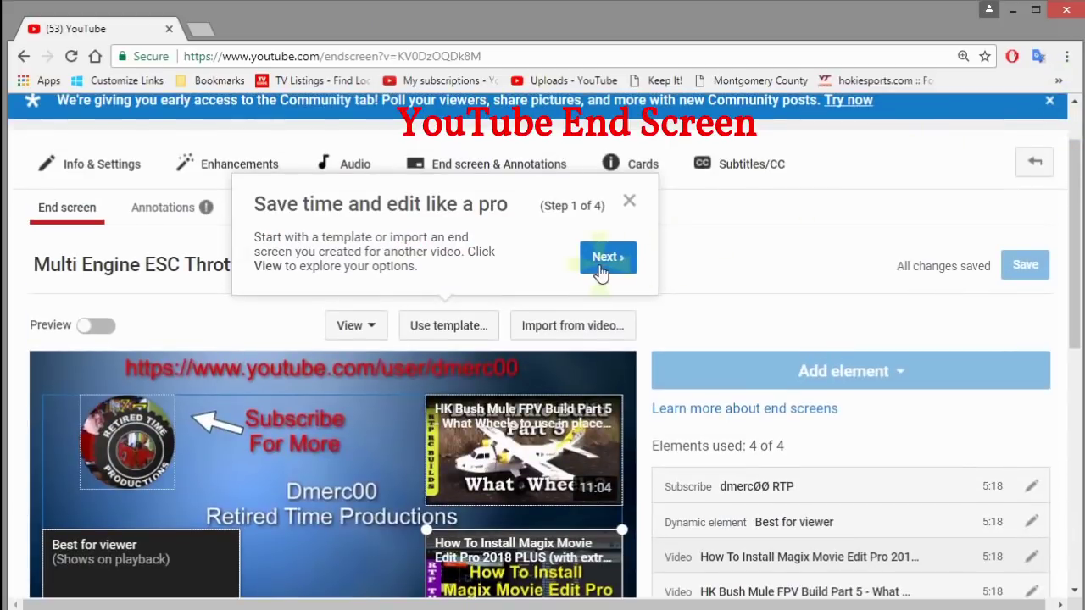
click(629, 203)
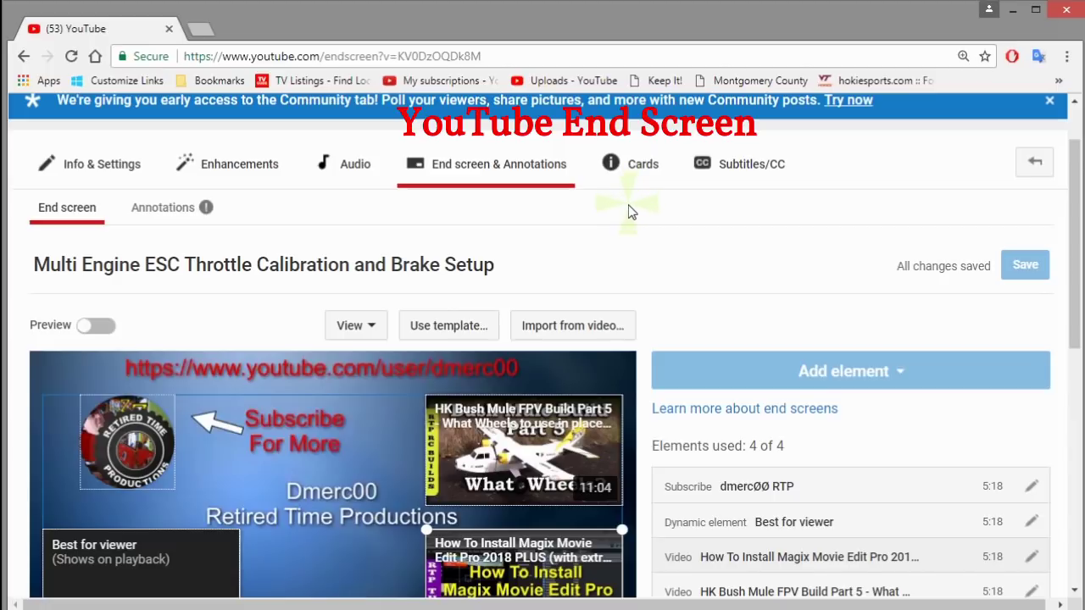
Return to the video's info and settings and set its visibility to Public
click(98, 169)
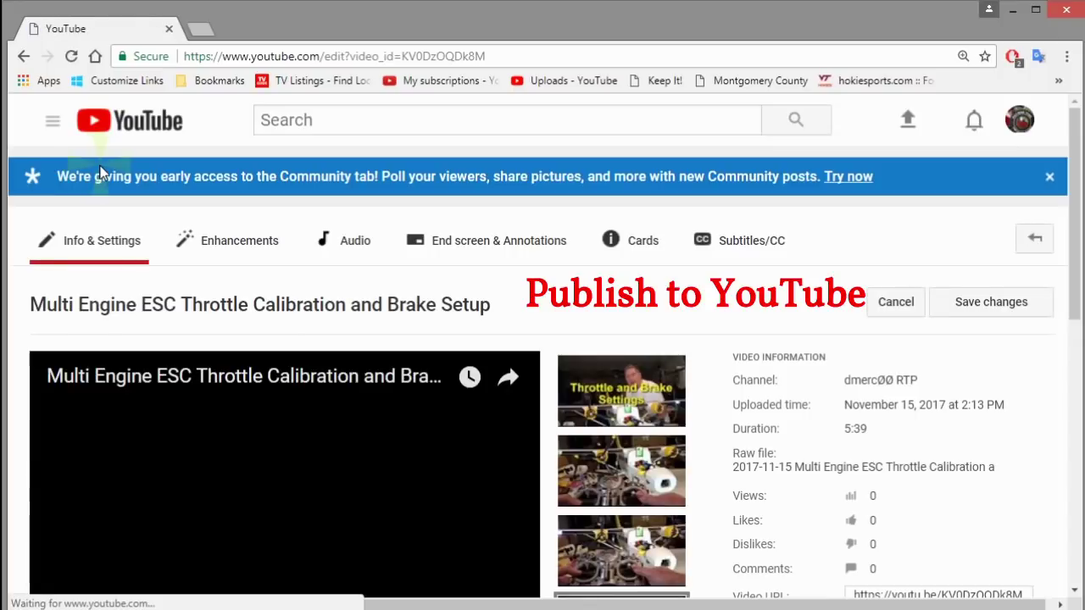
drag(1073, 217, 1037, 364)
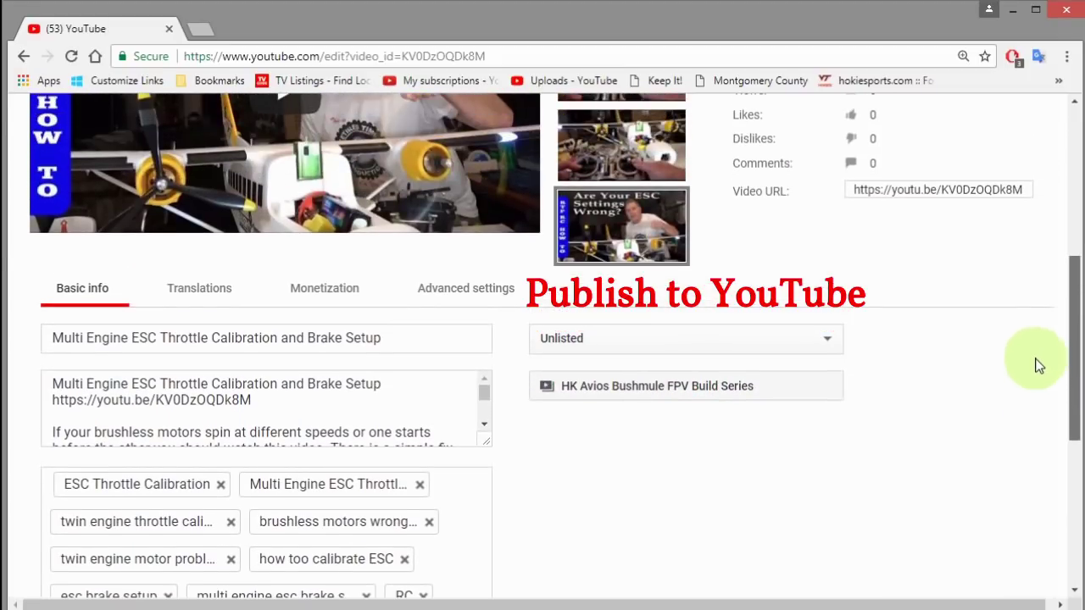
click(826, 342)
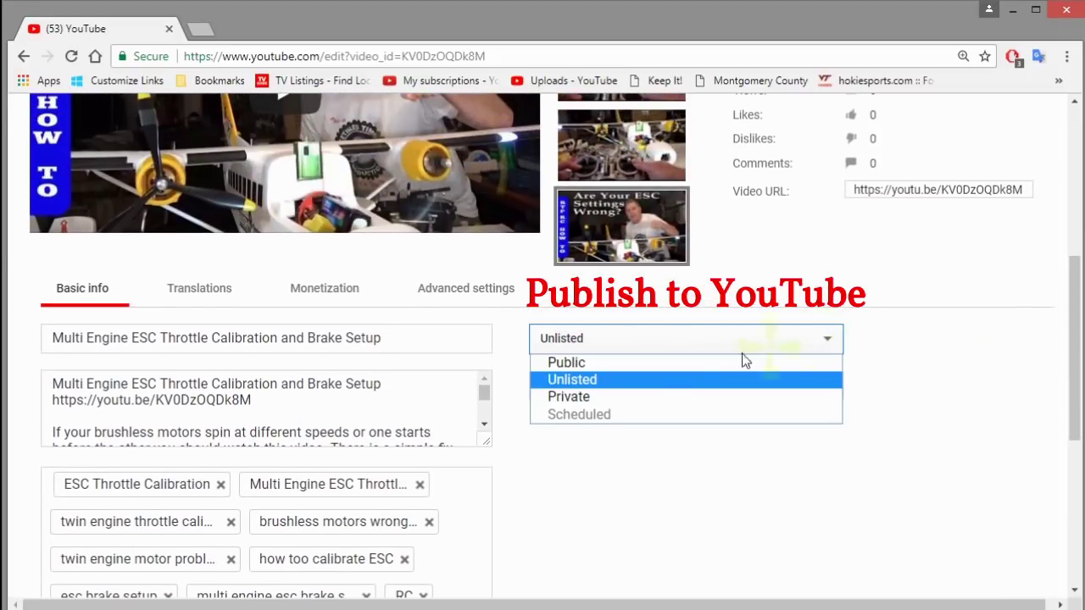
click(569, 363)
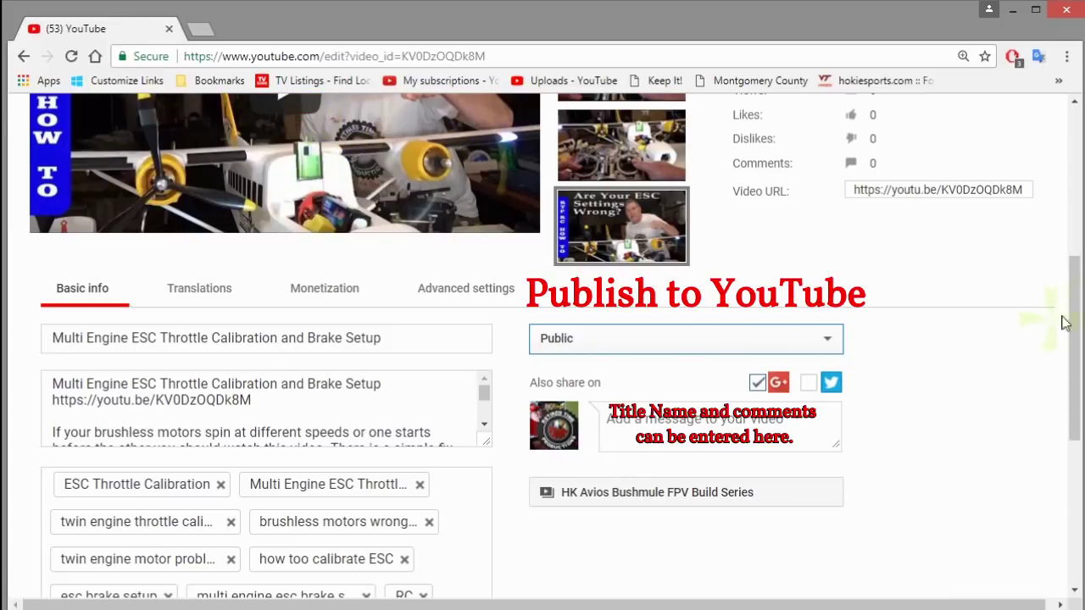
Publish the video with its current details and return to the start of its settings page
drag(1076, 304, 1065, 427)
scroll(1061, 430, down, 1)
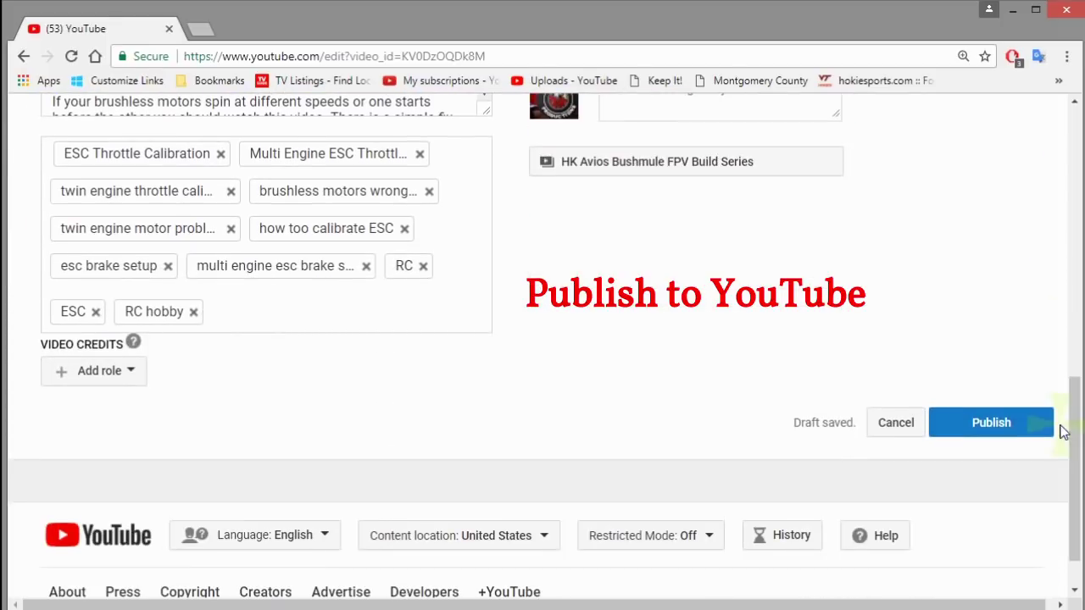
click(985, 431)
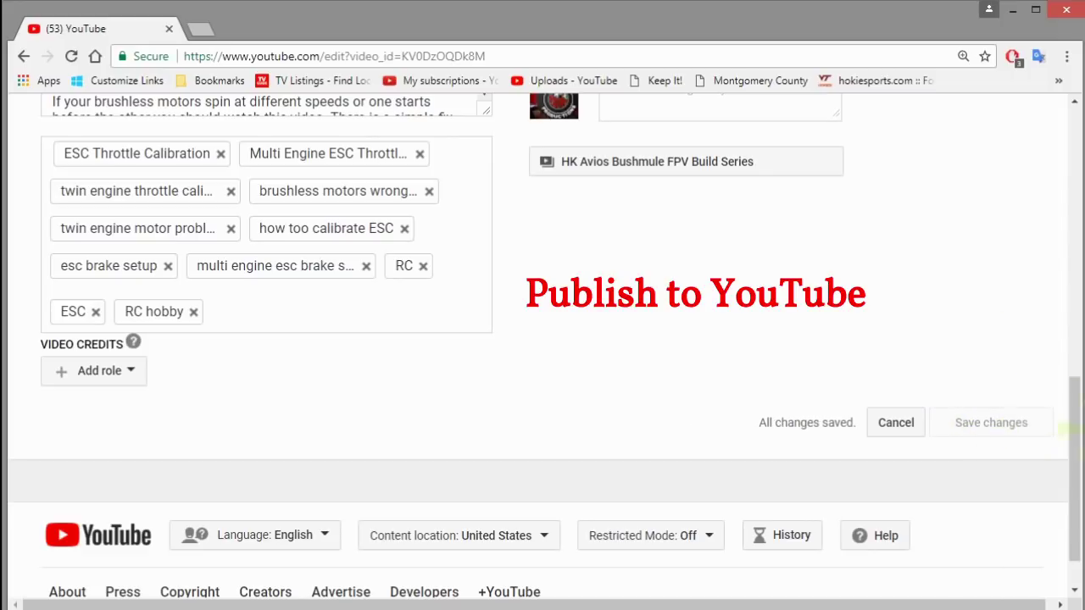
drag(1074, 430, 1075, 161)
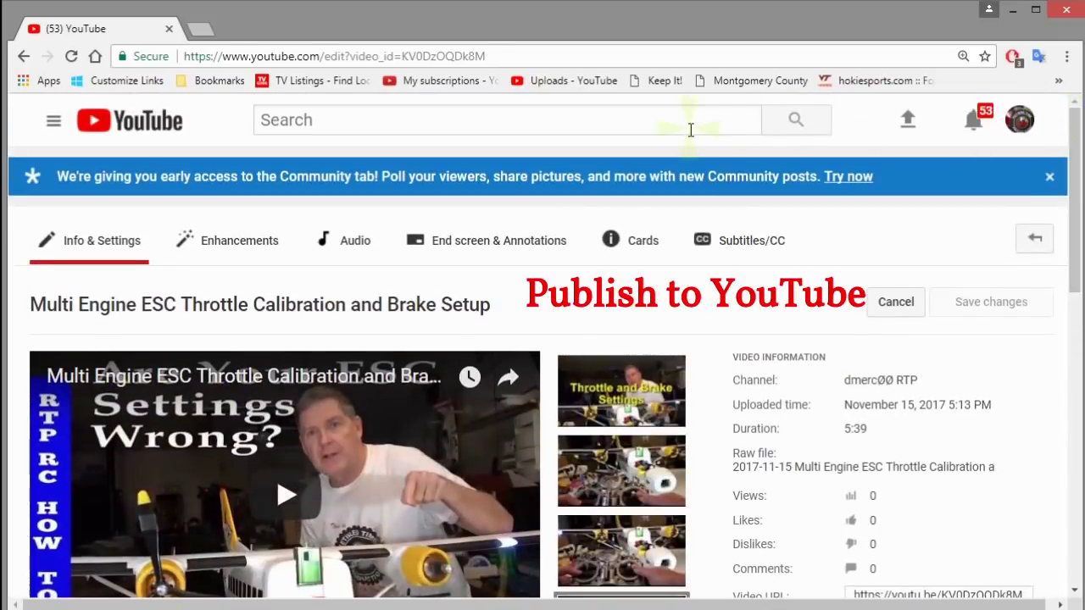